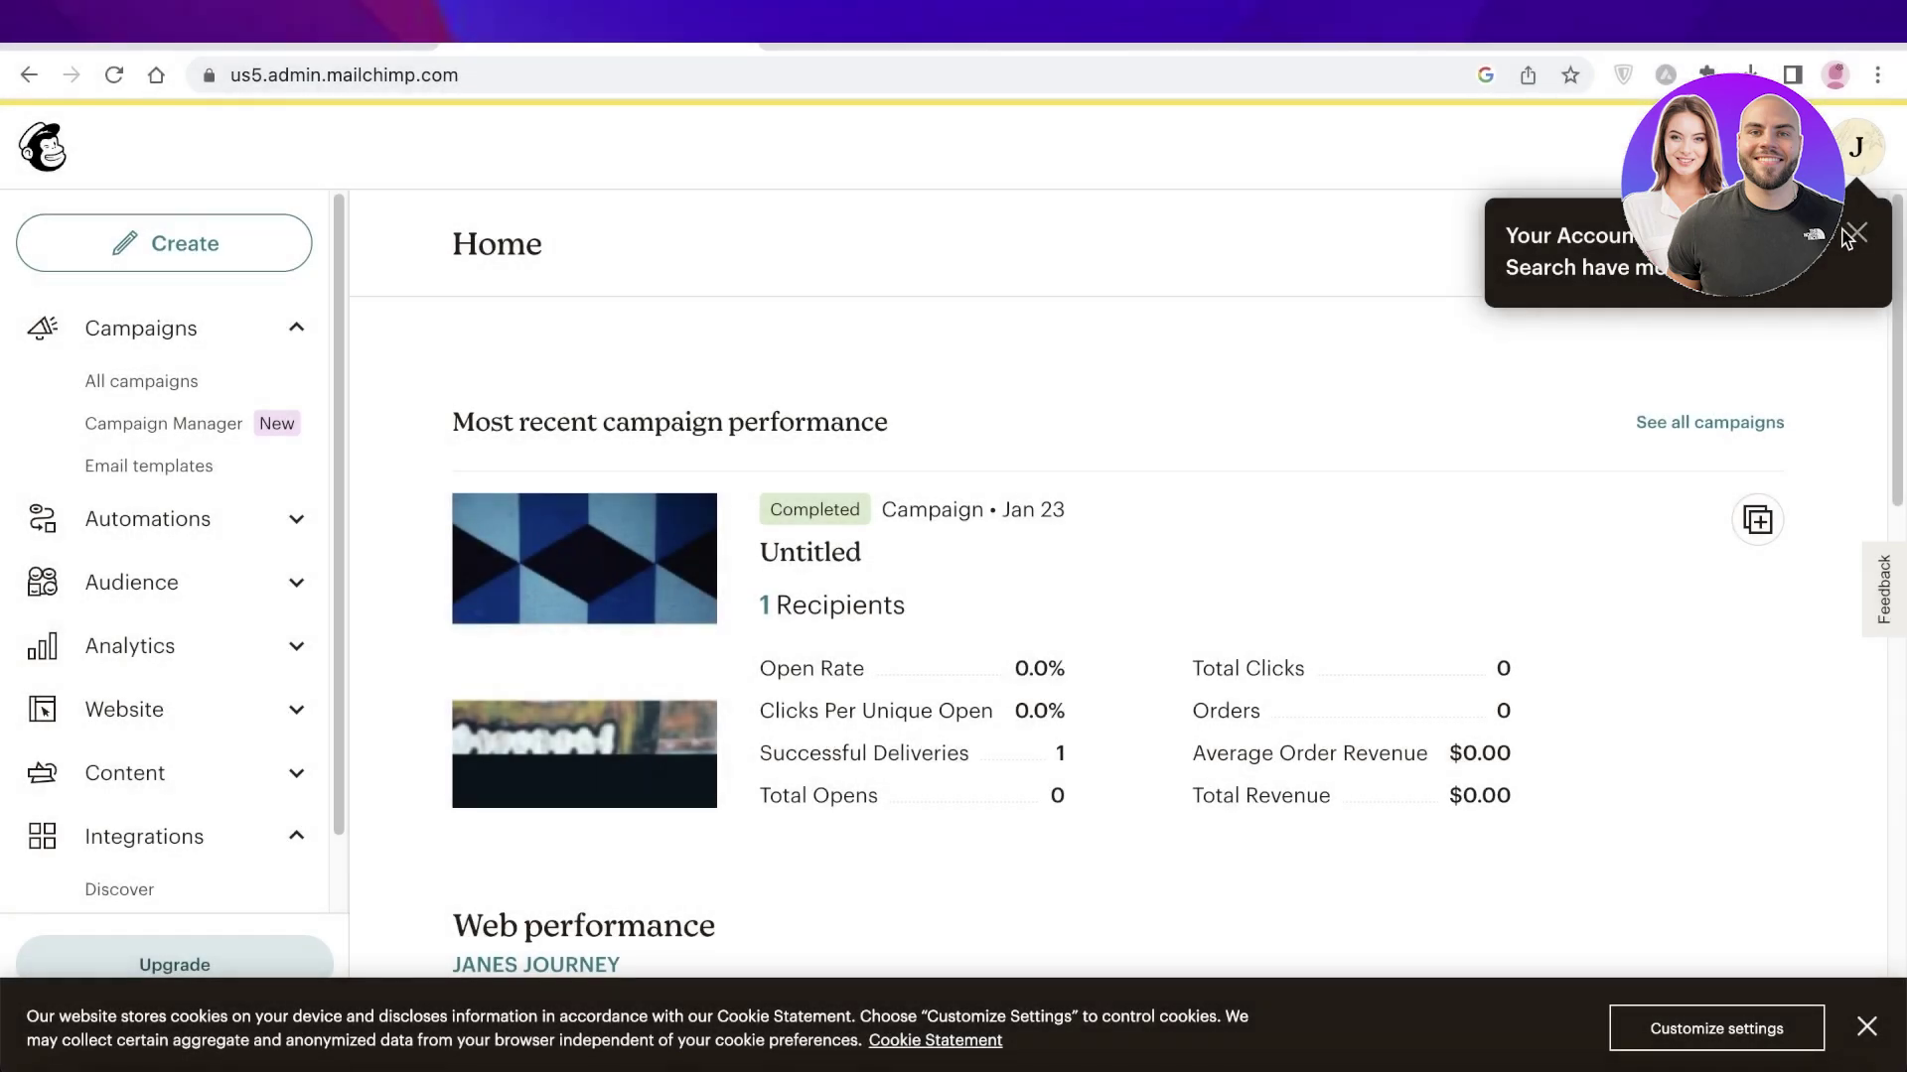
Dismiss the account search notice and switch to the Shopify store admin.
{"action": "left_click", "coordinate": [1856, 236]}
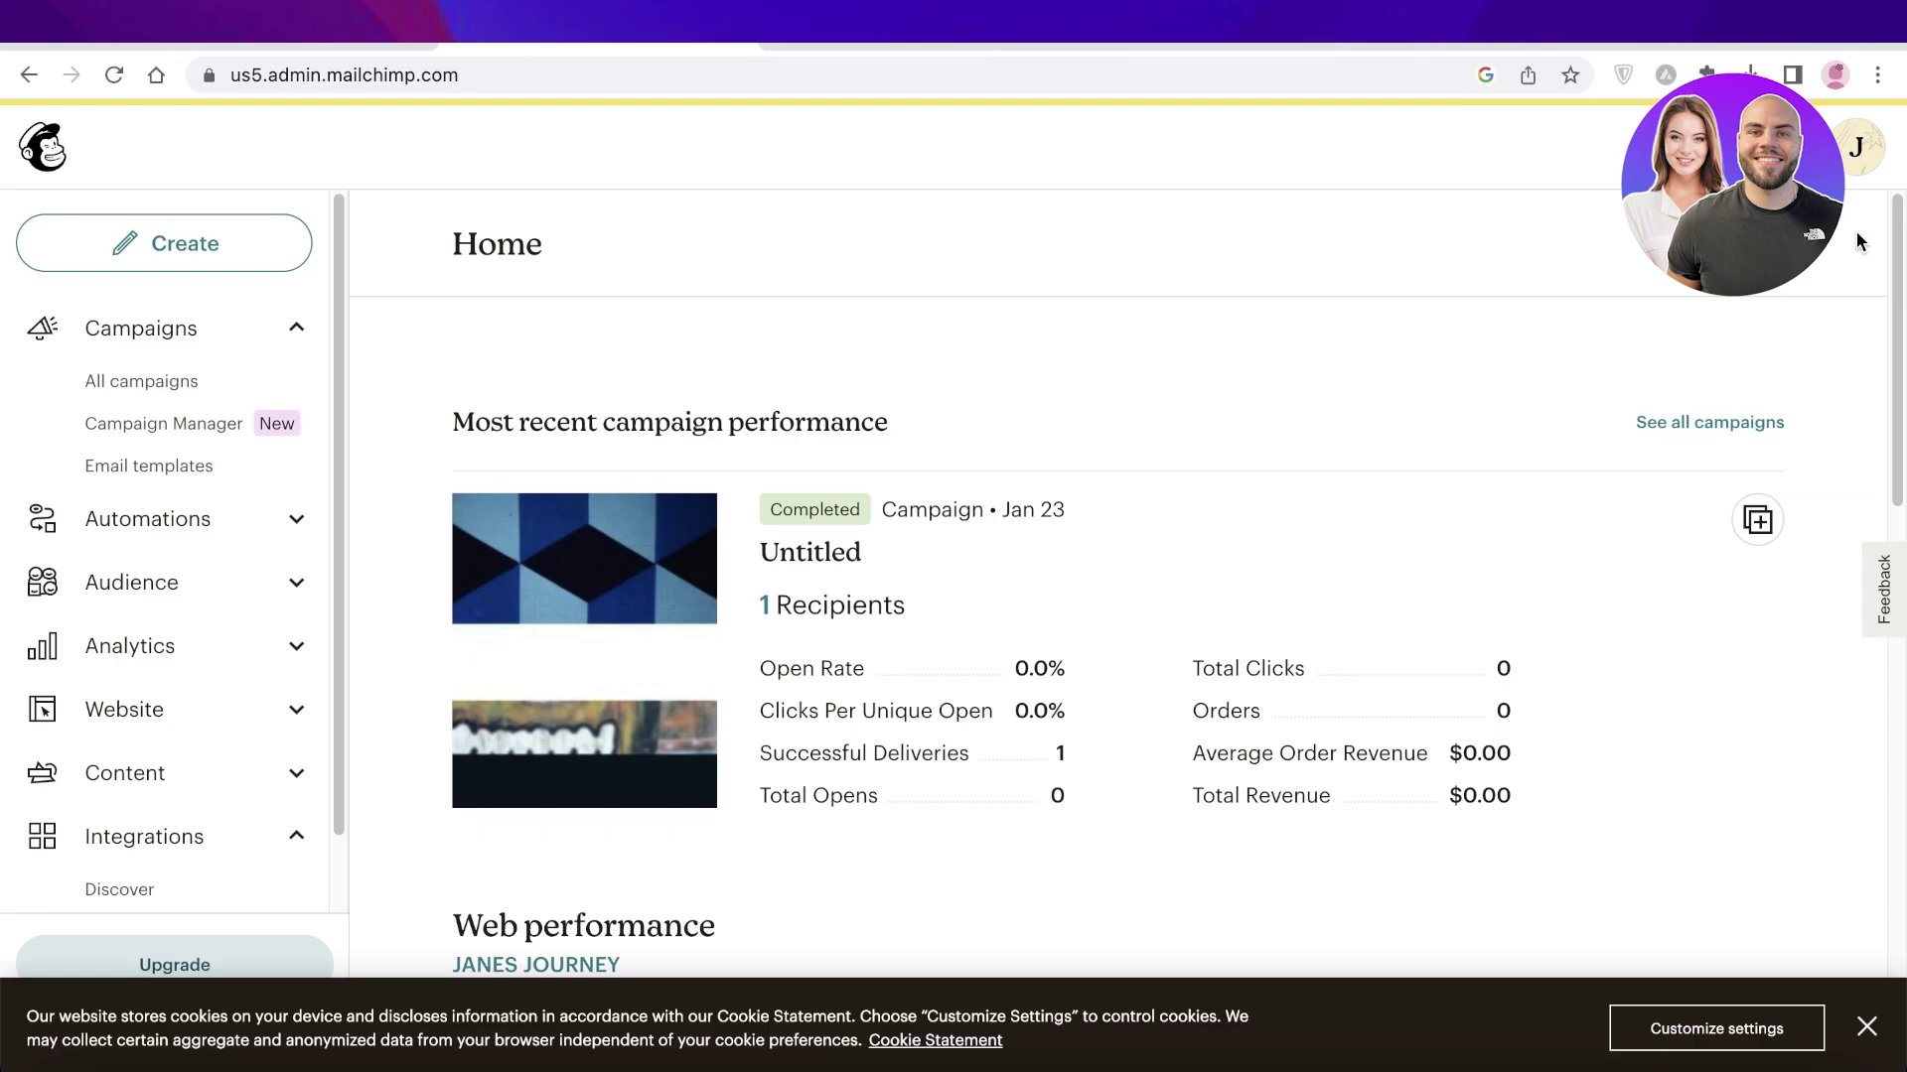
{"action": "scroll", "coordinate": [1788, 317], "scroll_direction": "down", "scroll_amount": 6}
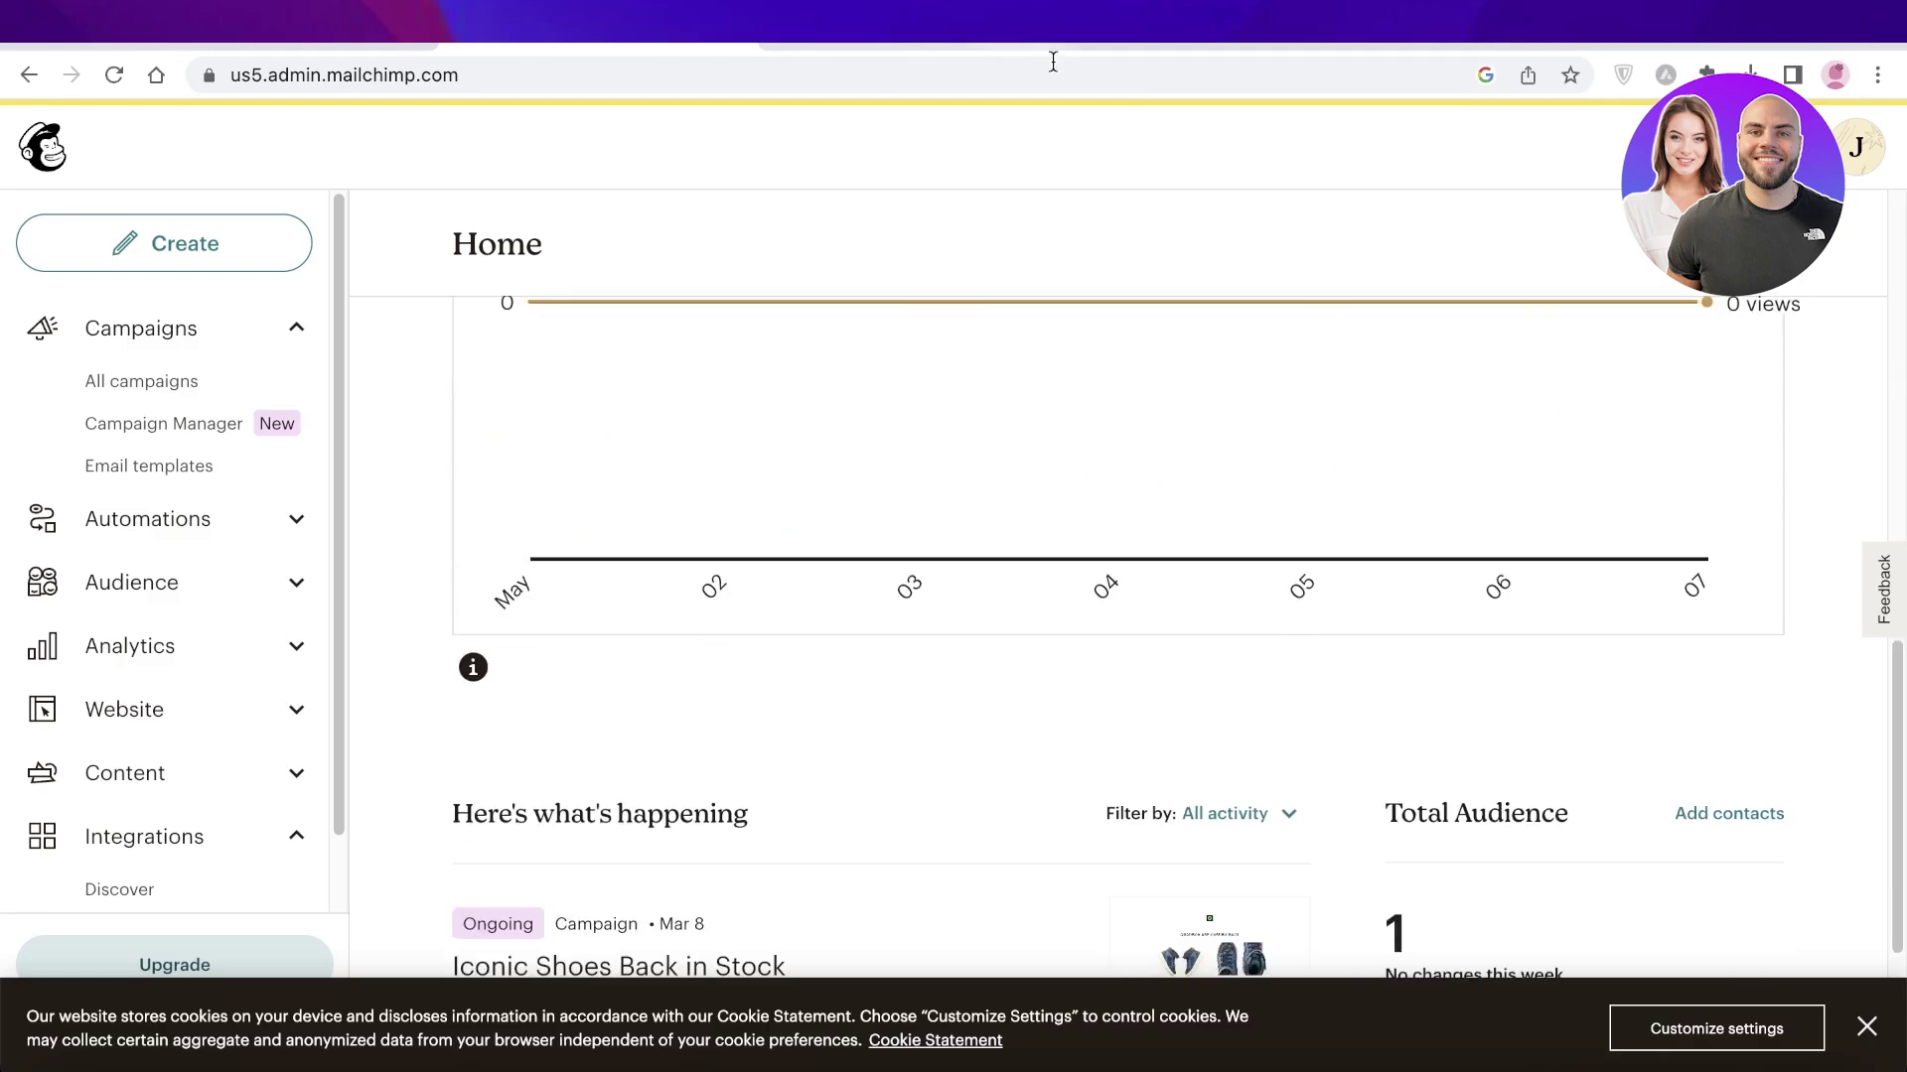
{"action": "left_click", "coordinate": [929, 46]}
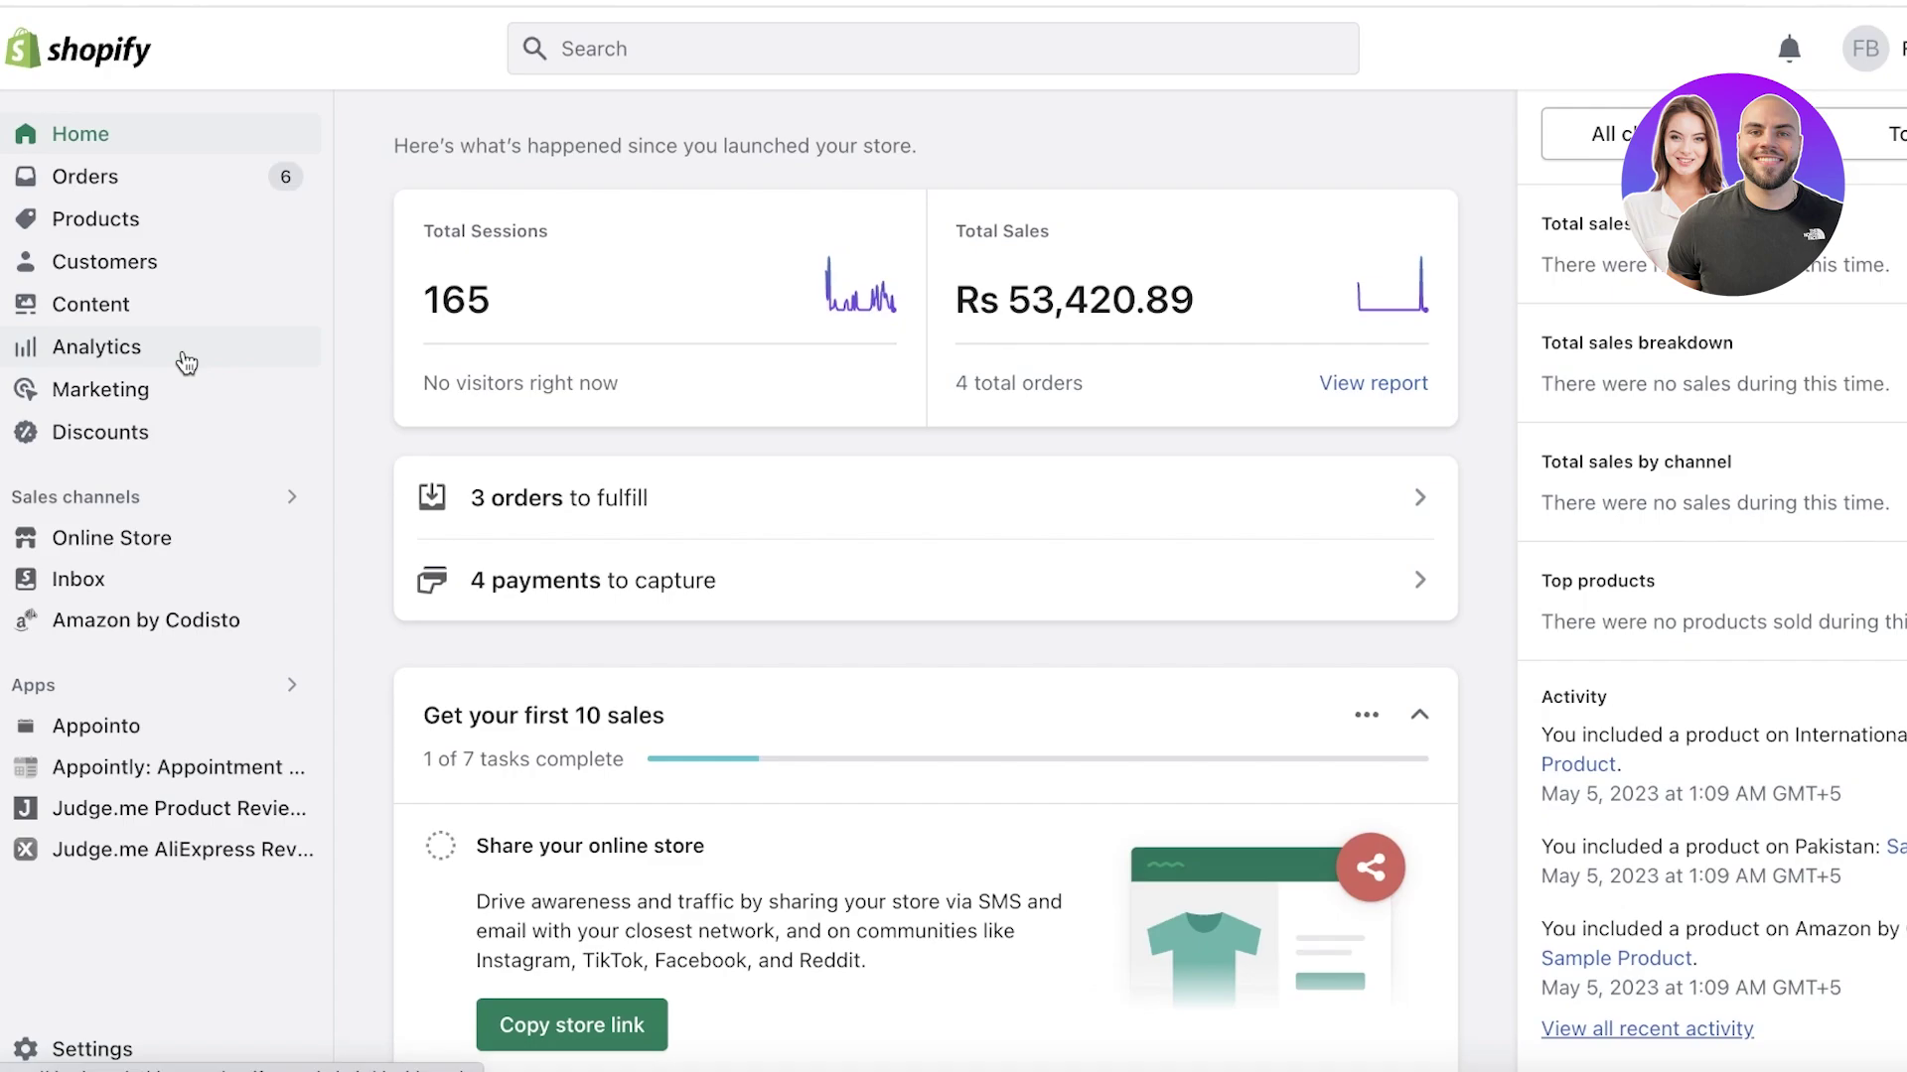
Scroll through the Shopify admin Home dashboard to look it over.
{"action": "scroll", "coordinate": [695, 437], "scroll_direction": "down", "scroll_amount": 5}
{"action": "scroll", "coordinate": [1132, 468], "scroll_direction": "up", "scroll_amount": 5}
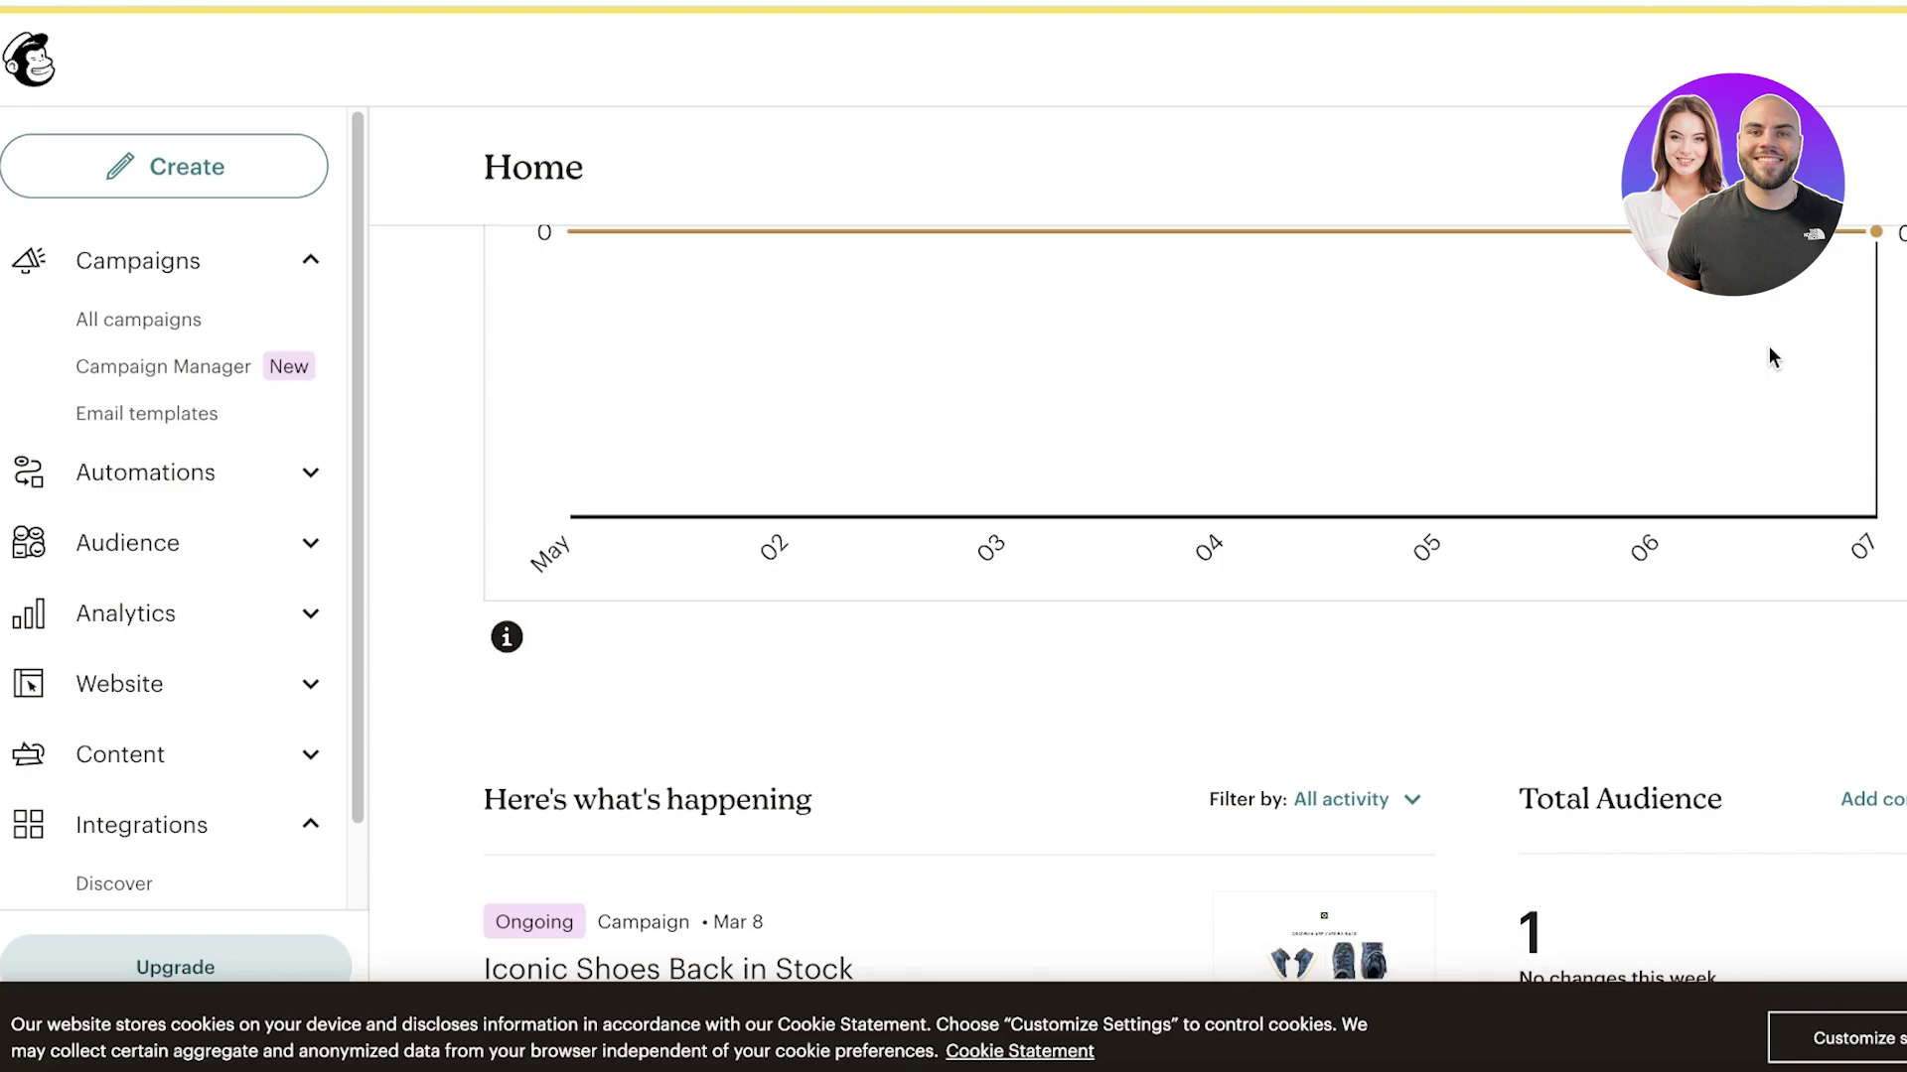
Collapse the Campaigns section in the sidebar and scroll down to the Home activity feed.
{"action": "scroll", "coordinate": [1768, 350], "scroll_direction": "down", "scroll_amount": 3}
{"action": "scroll", "coordinate": [1768, 349], "scroll_direction": "up", "scroll_amount": 3}
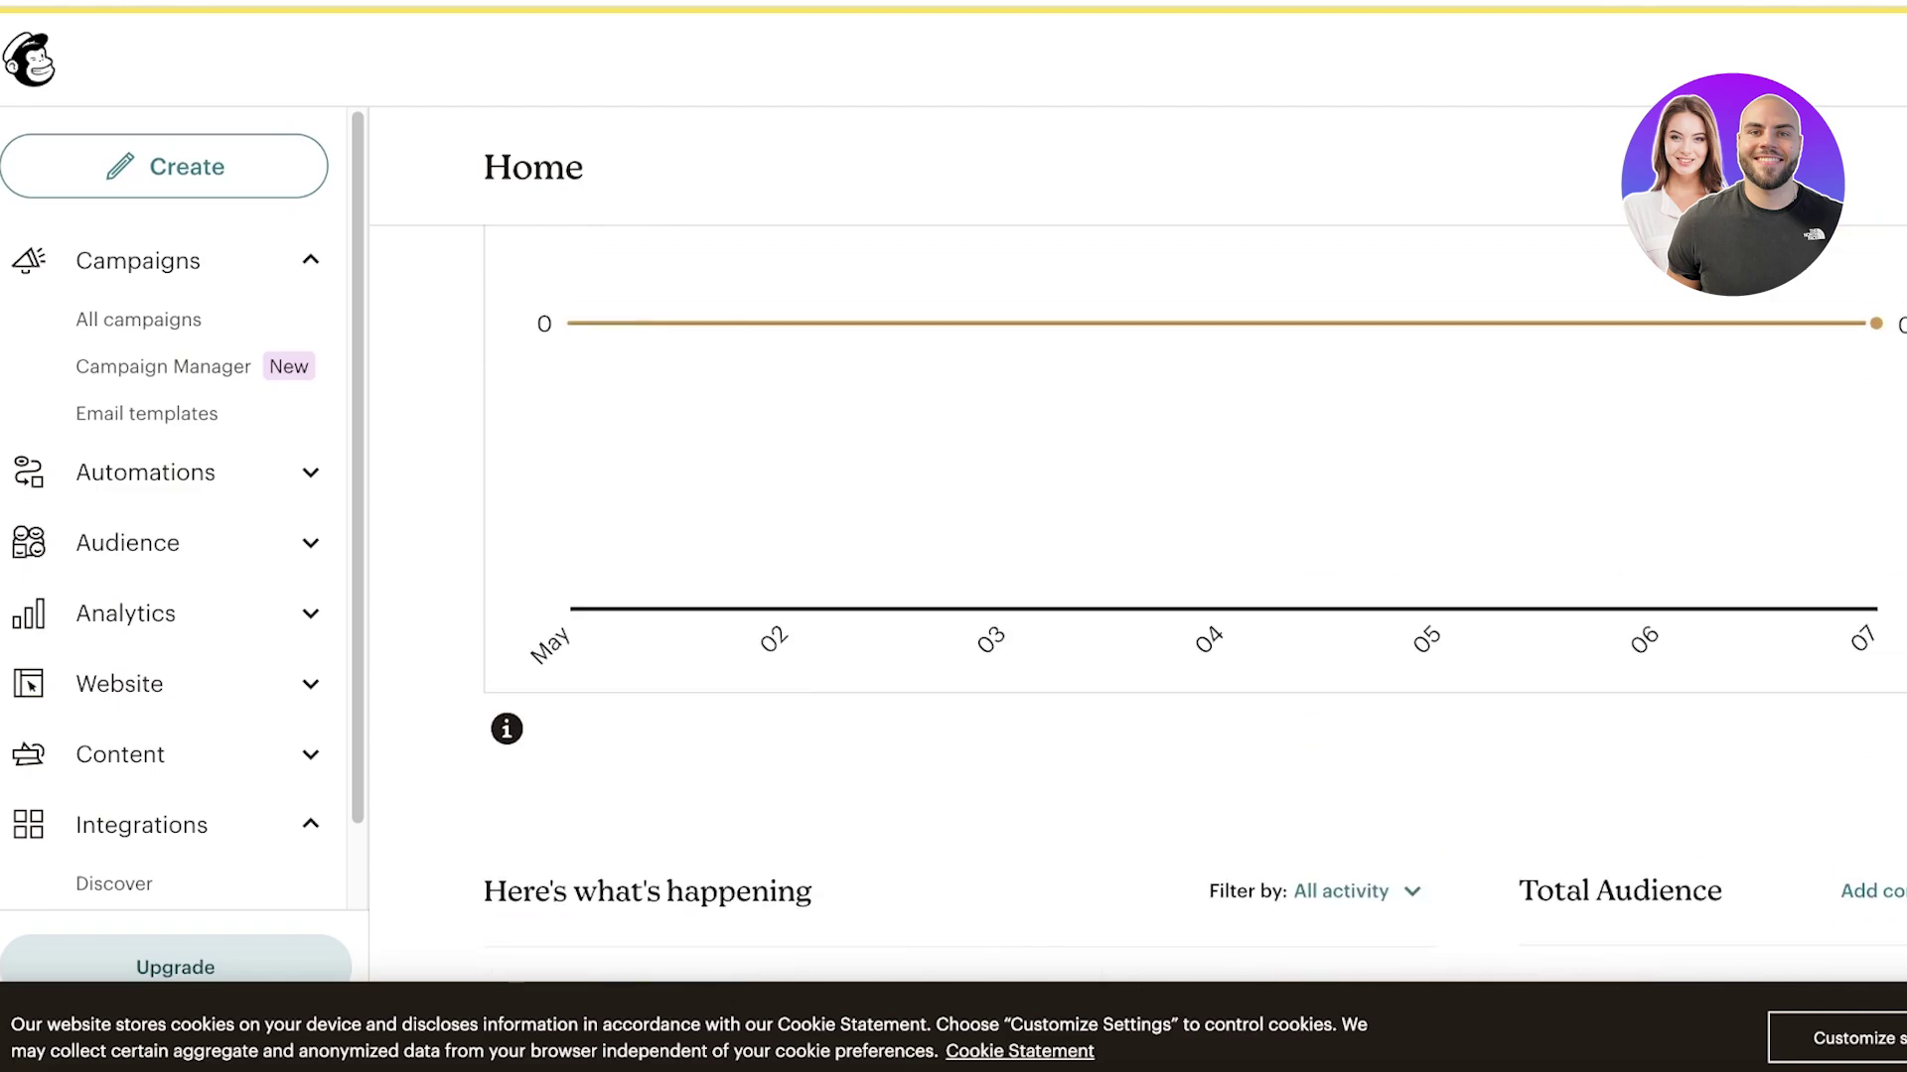
{"action": "left_click", "coordinate": [289, 264]}
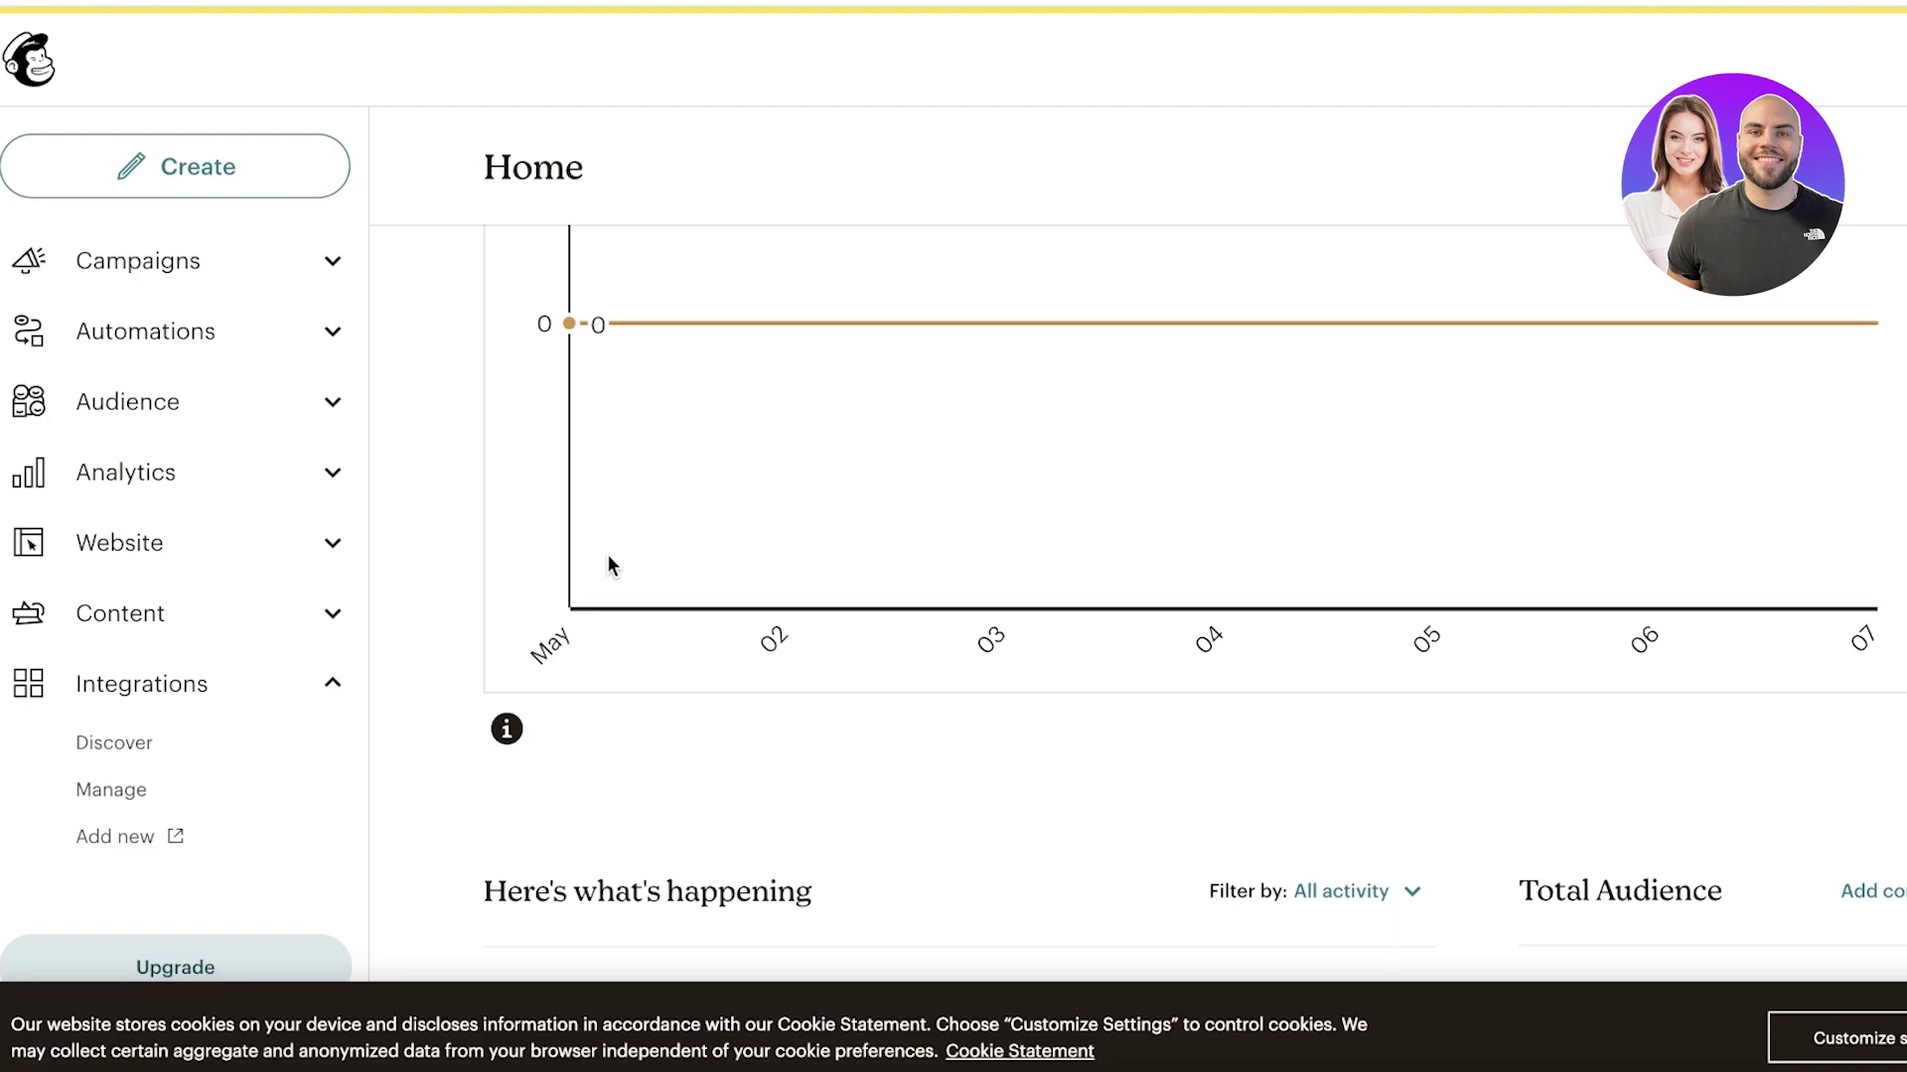
{"action": "scroll", "coordinate": [415, 631], "scroll_direction": "down", "scroll_amount": 1}
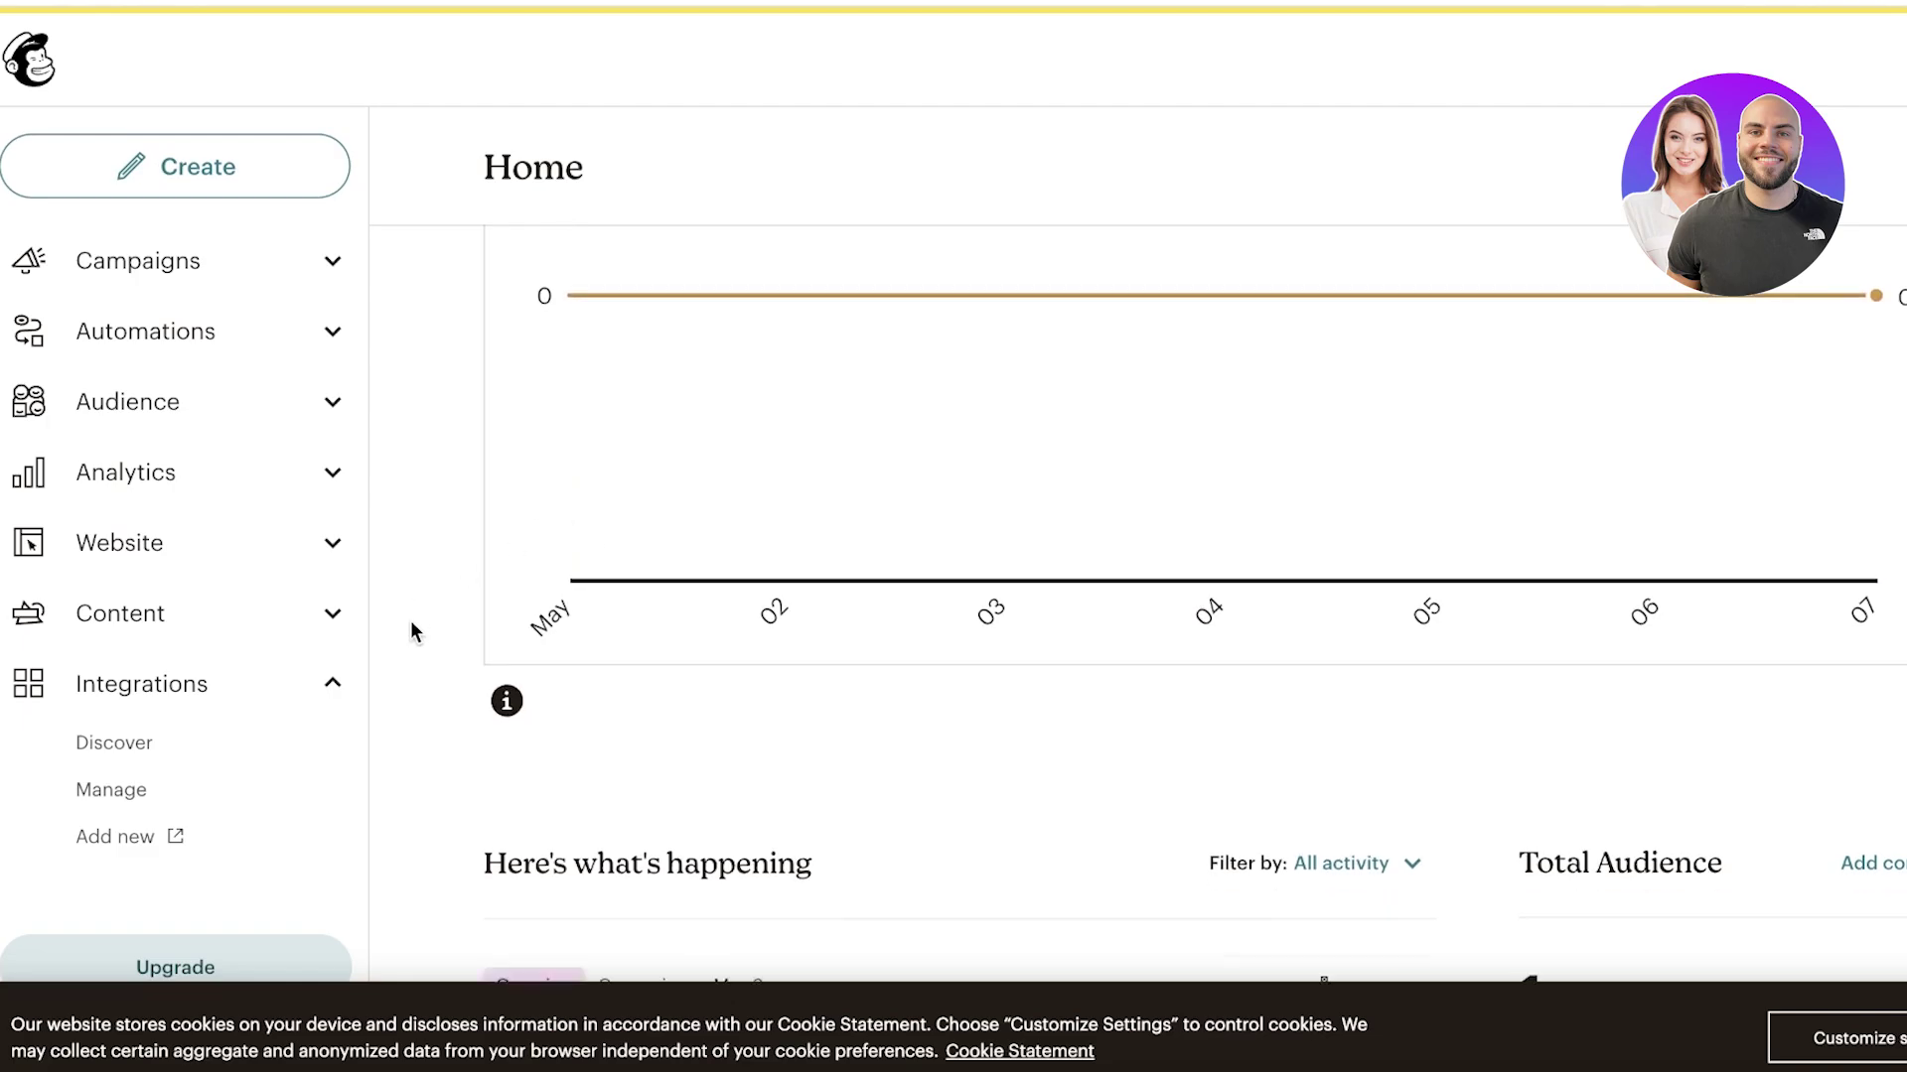
{"action": "scroll", "coordinate": [411, 627], "scroll_direction": "down", "scroll_amount": 4}
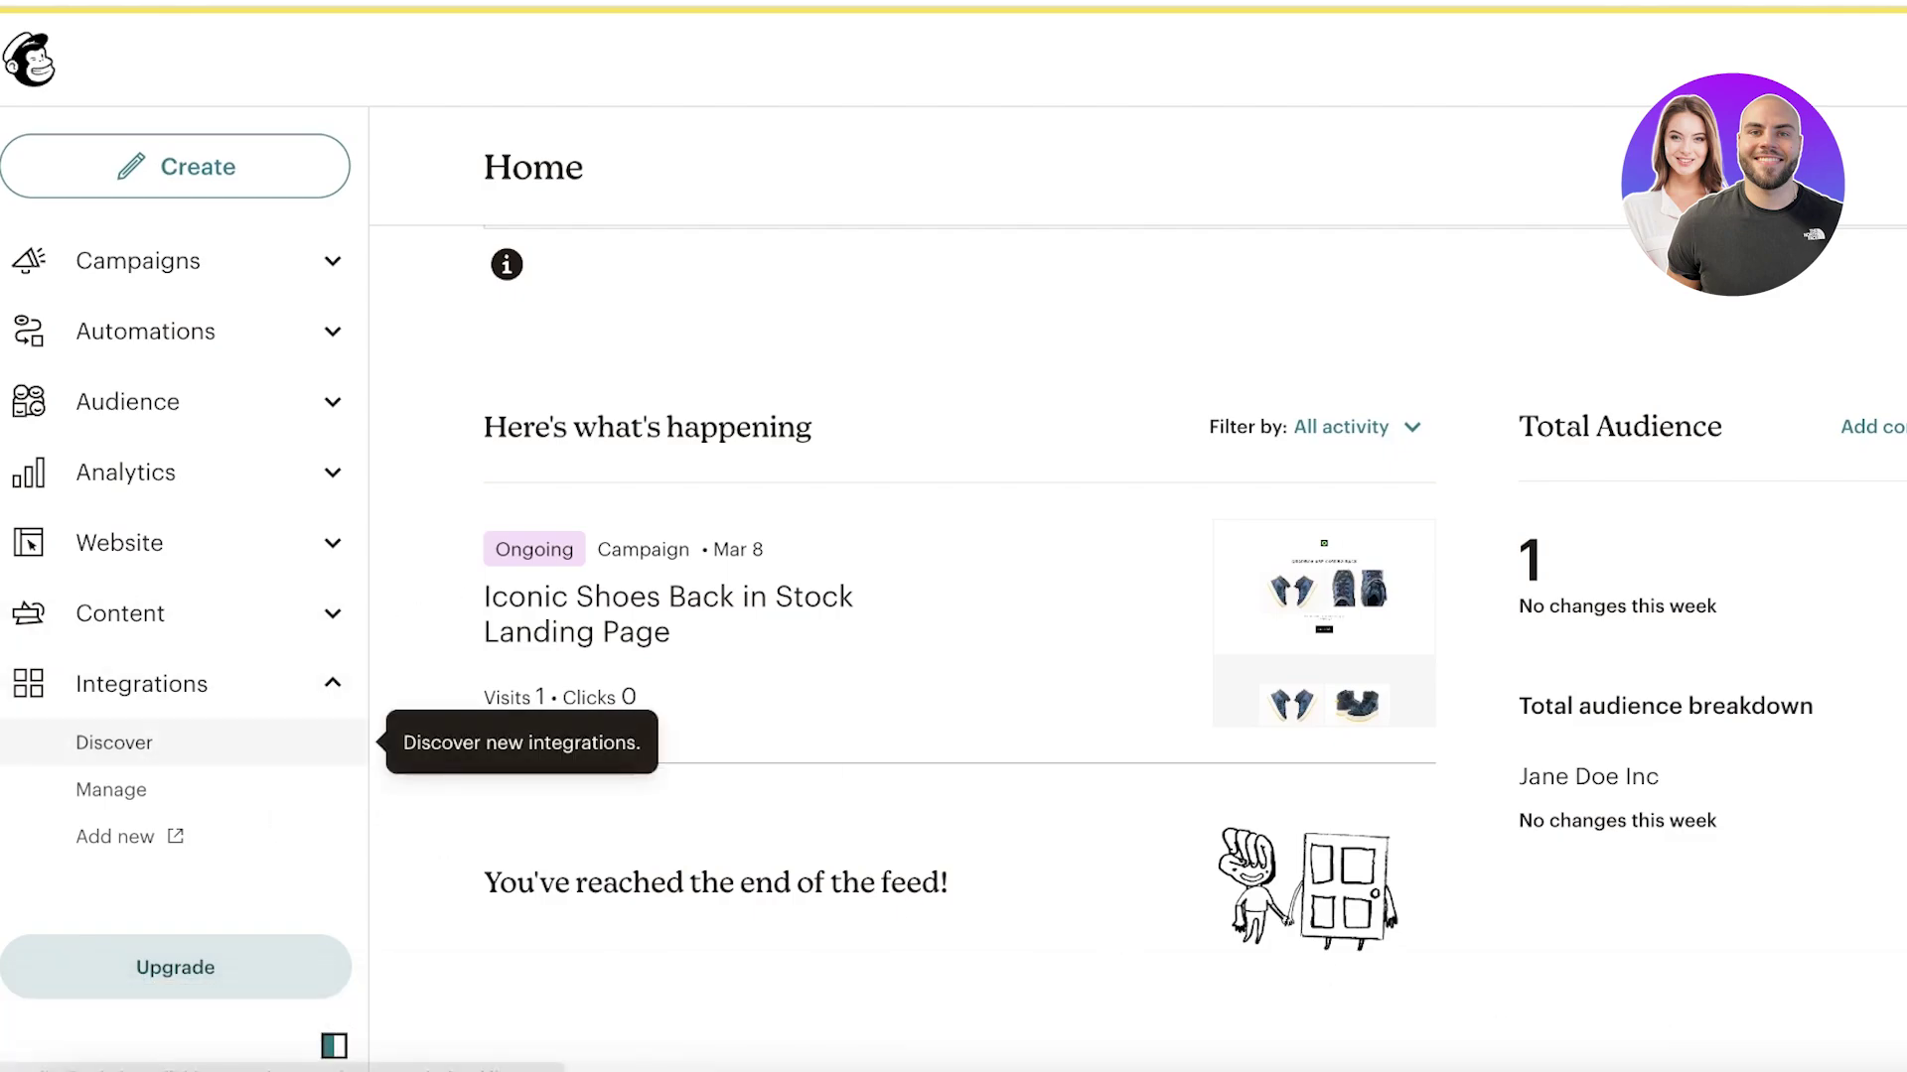
{"action": "left_click", "coordinate": [79, 962]}
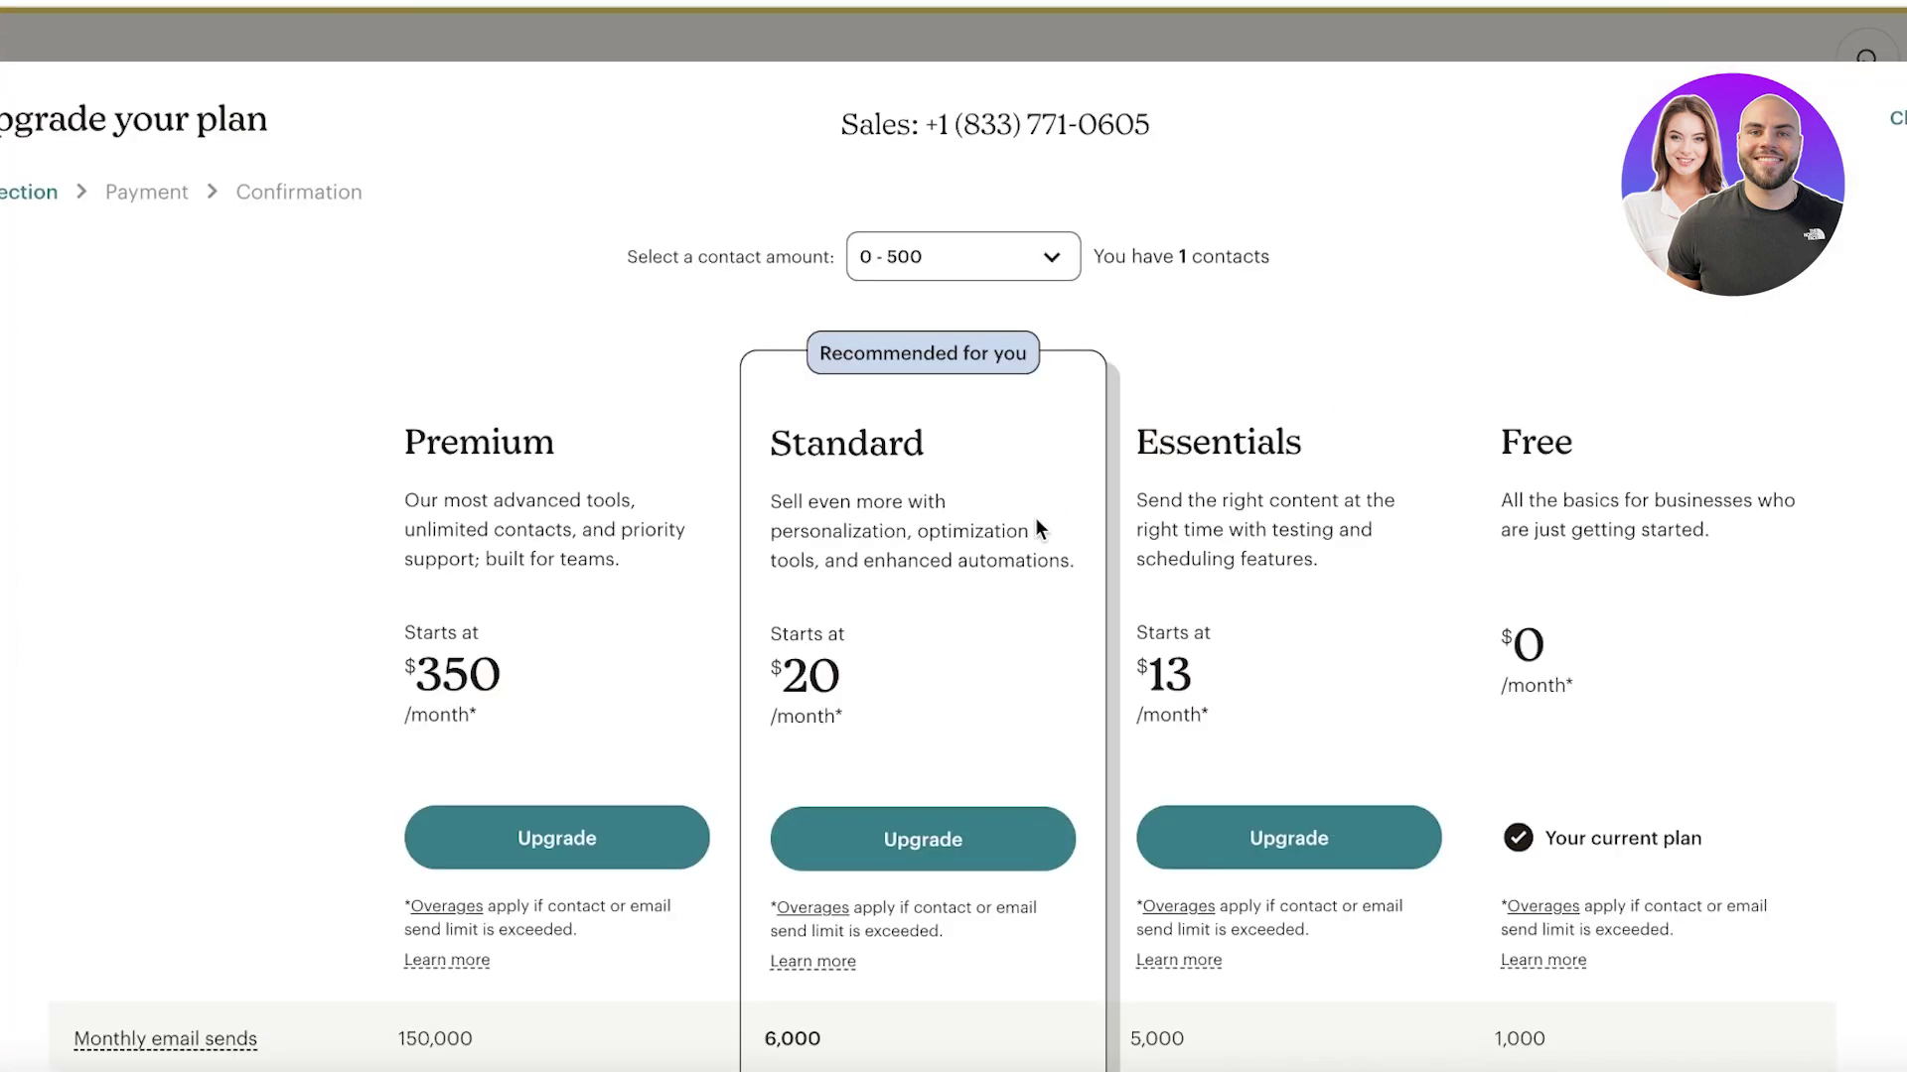
{"action": "scroll", "coordinate": [822, 762], "scroll_direction": "down", "scroll_amount": 5}
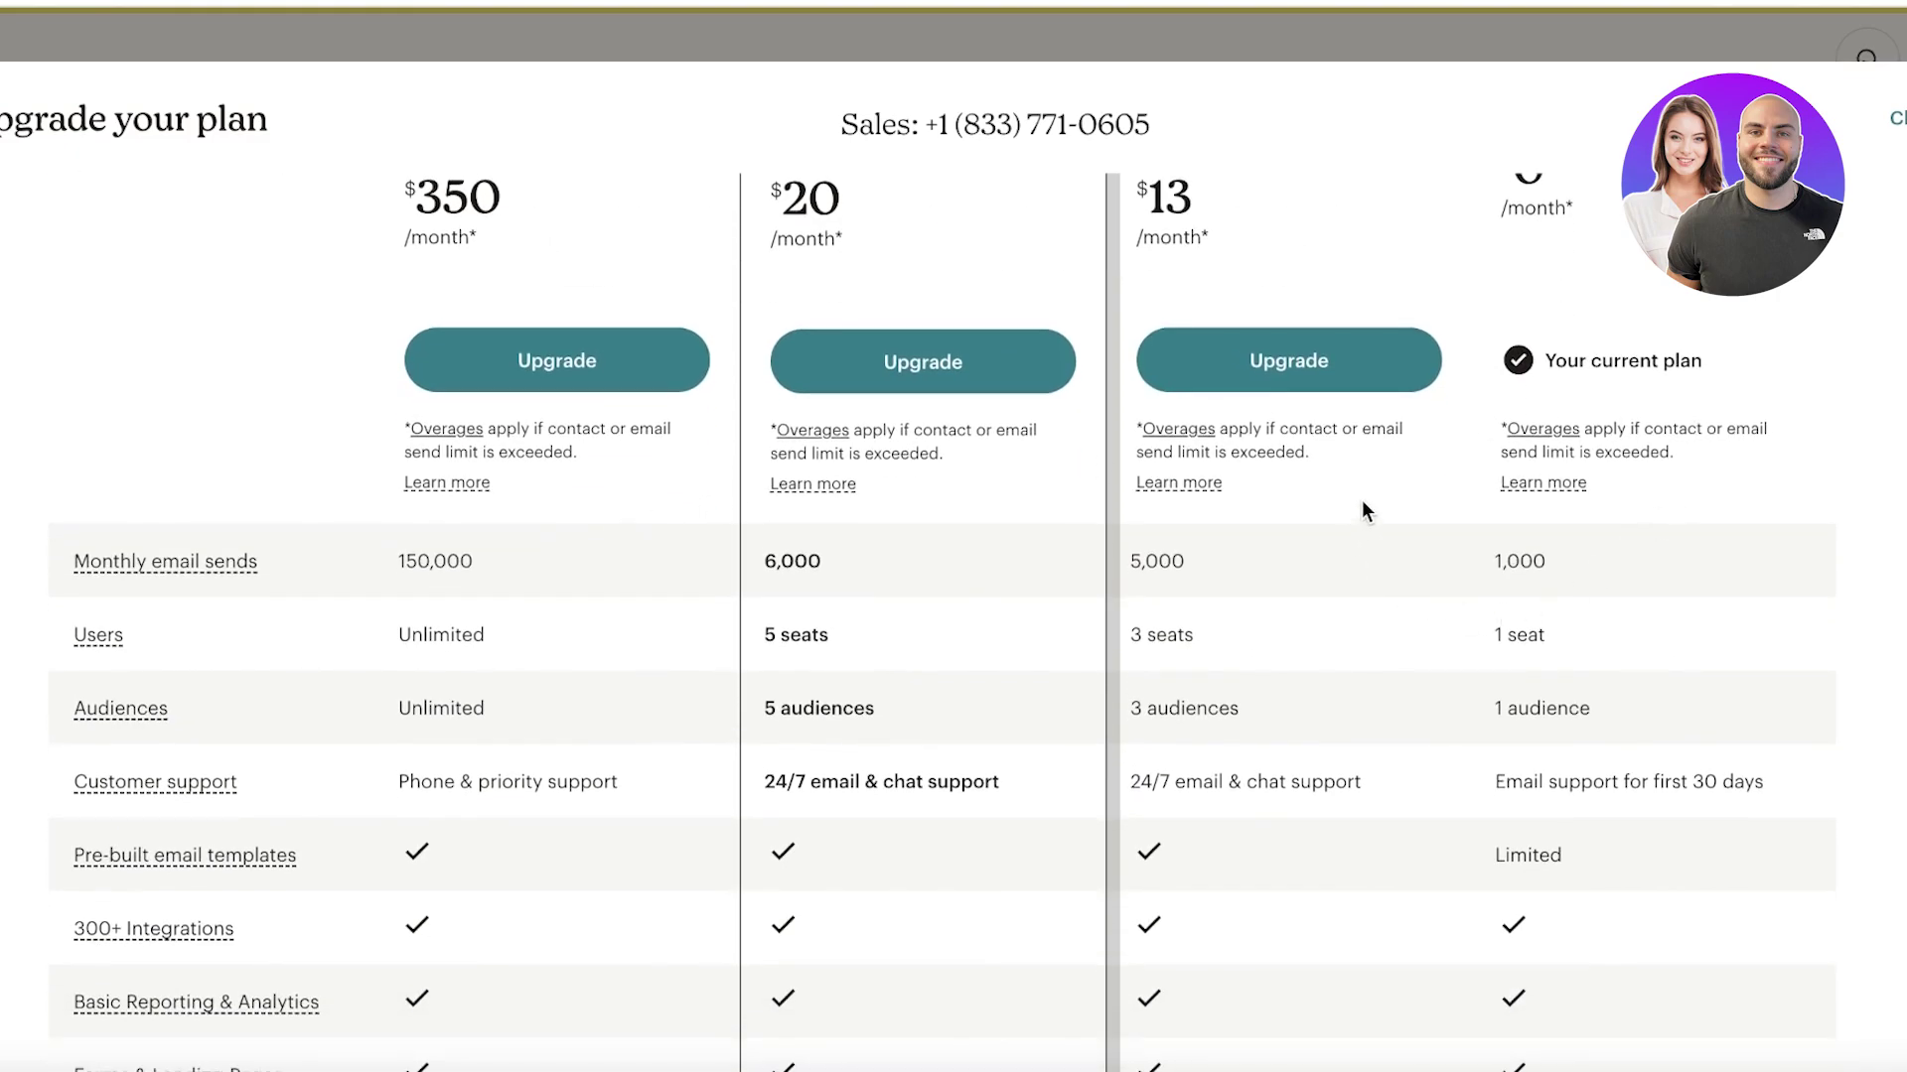
{"action": "scroll", "coordinate": [1301, 552], "scroll_direction": "up", "scroll_amount": 1}
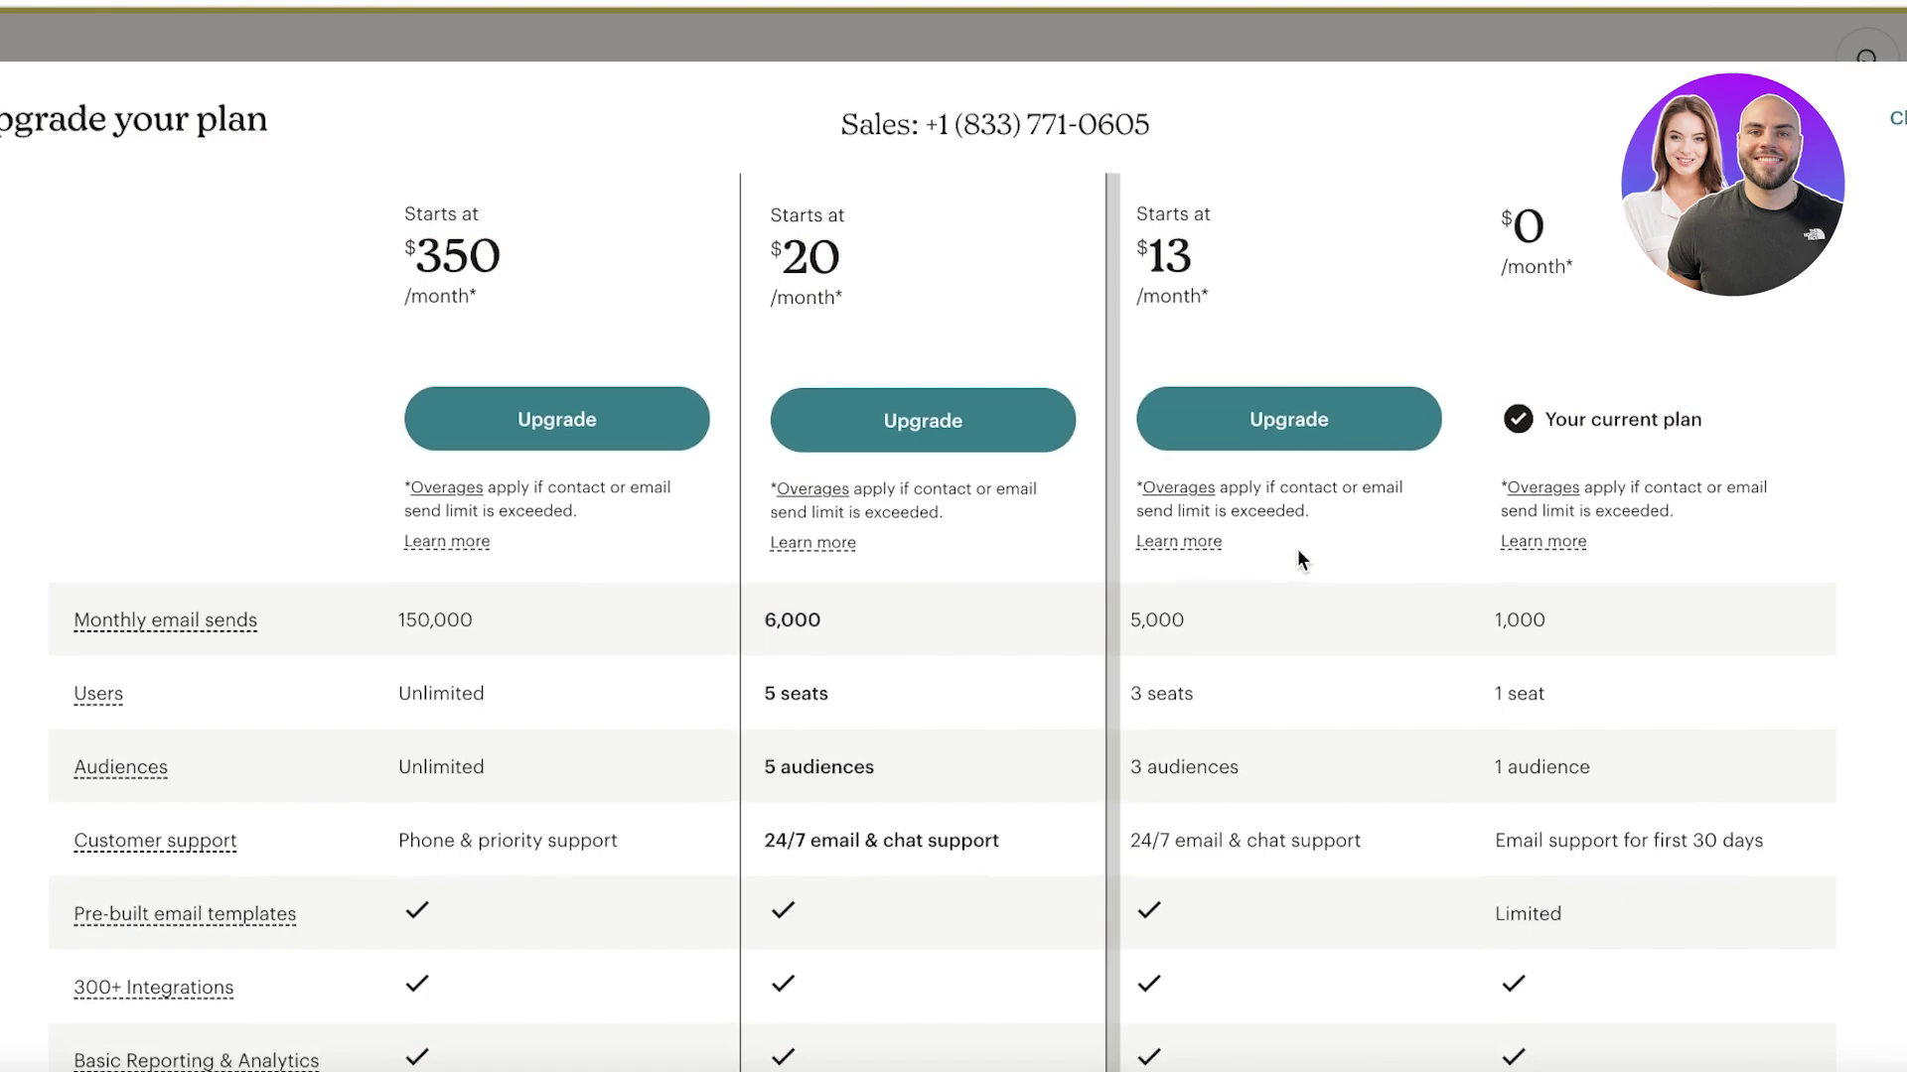
{"action": "scroll", "coordinate": [1297, 556], "scroll_direction": "up", "scroll_amount": 2}
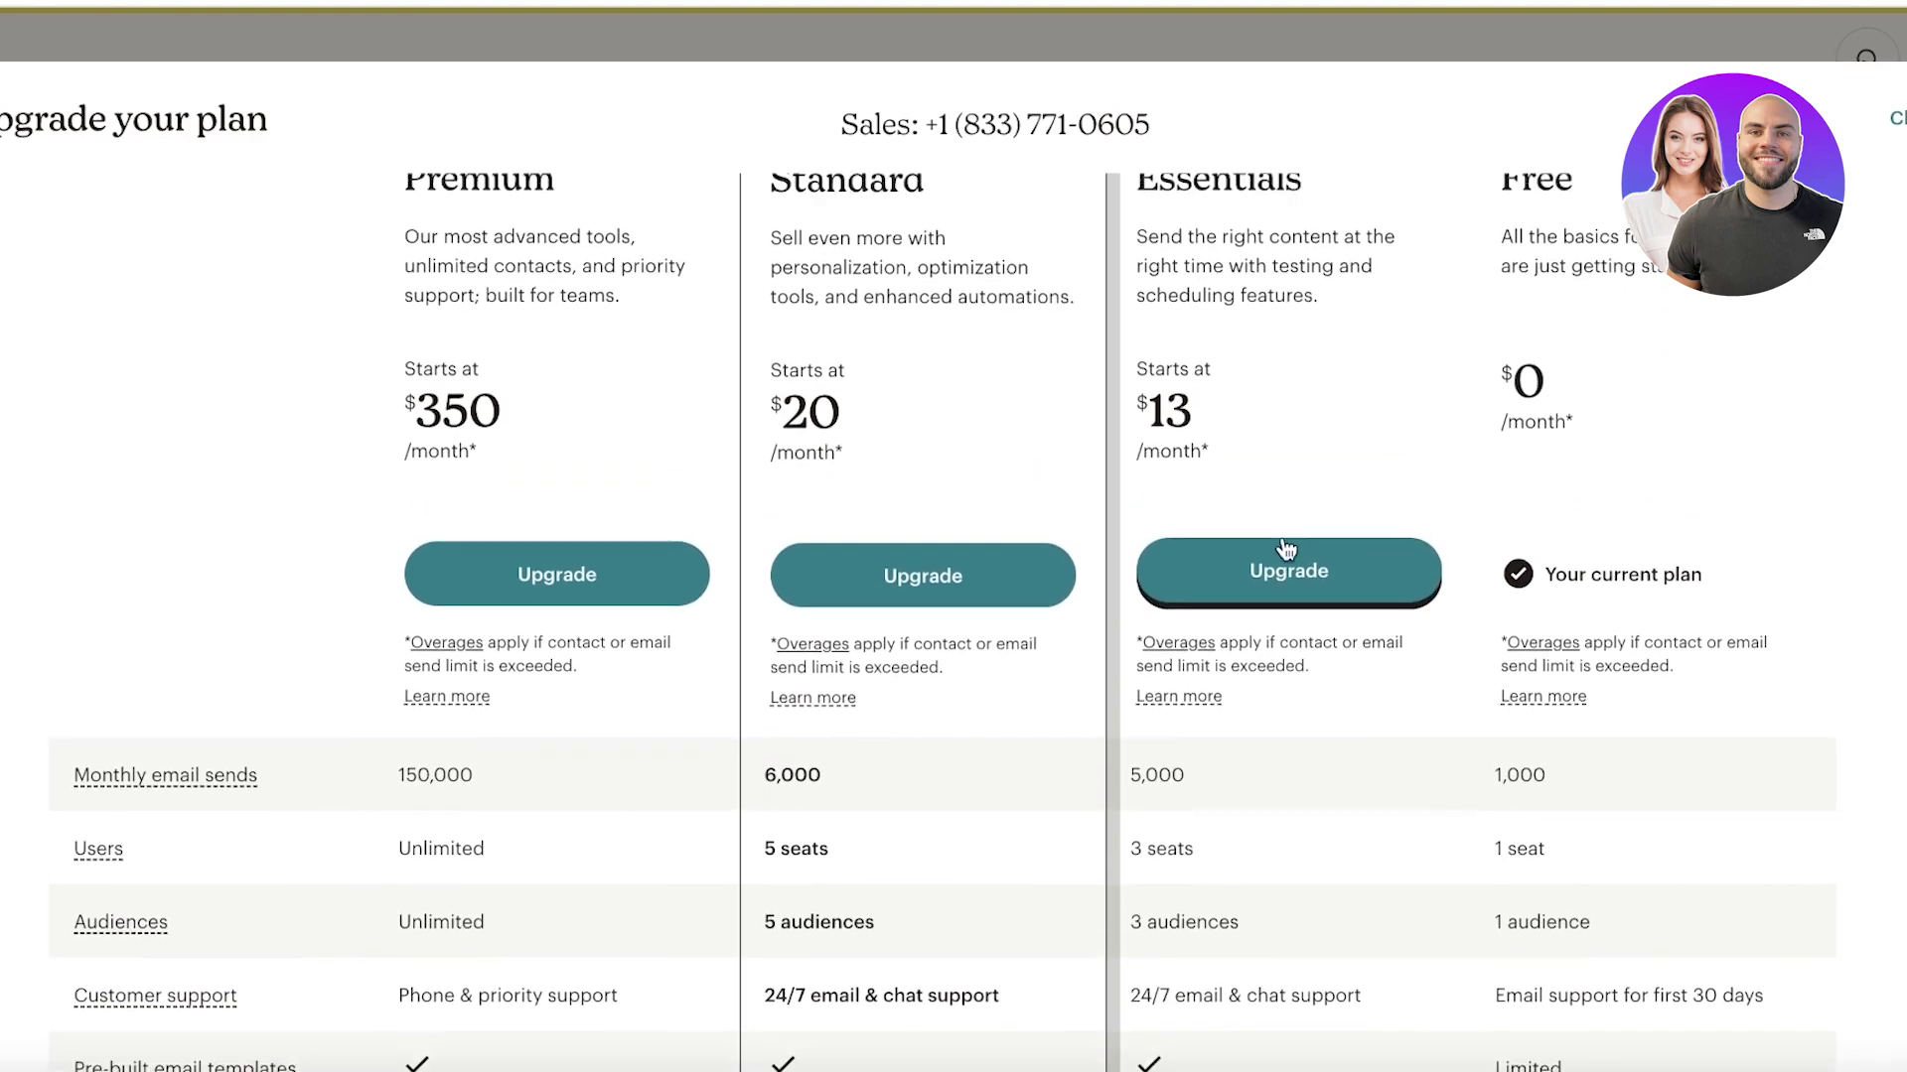
{"action": "scroll", "coordinate": [1062, 444], "scroll_direction": "up", "scroll_amount": 2}
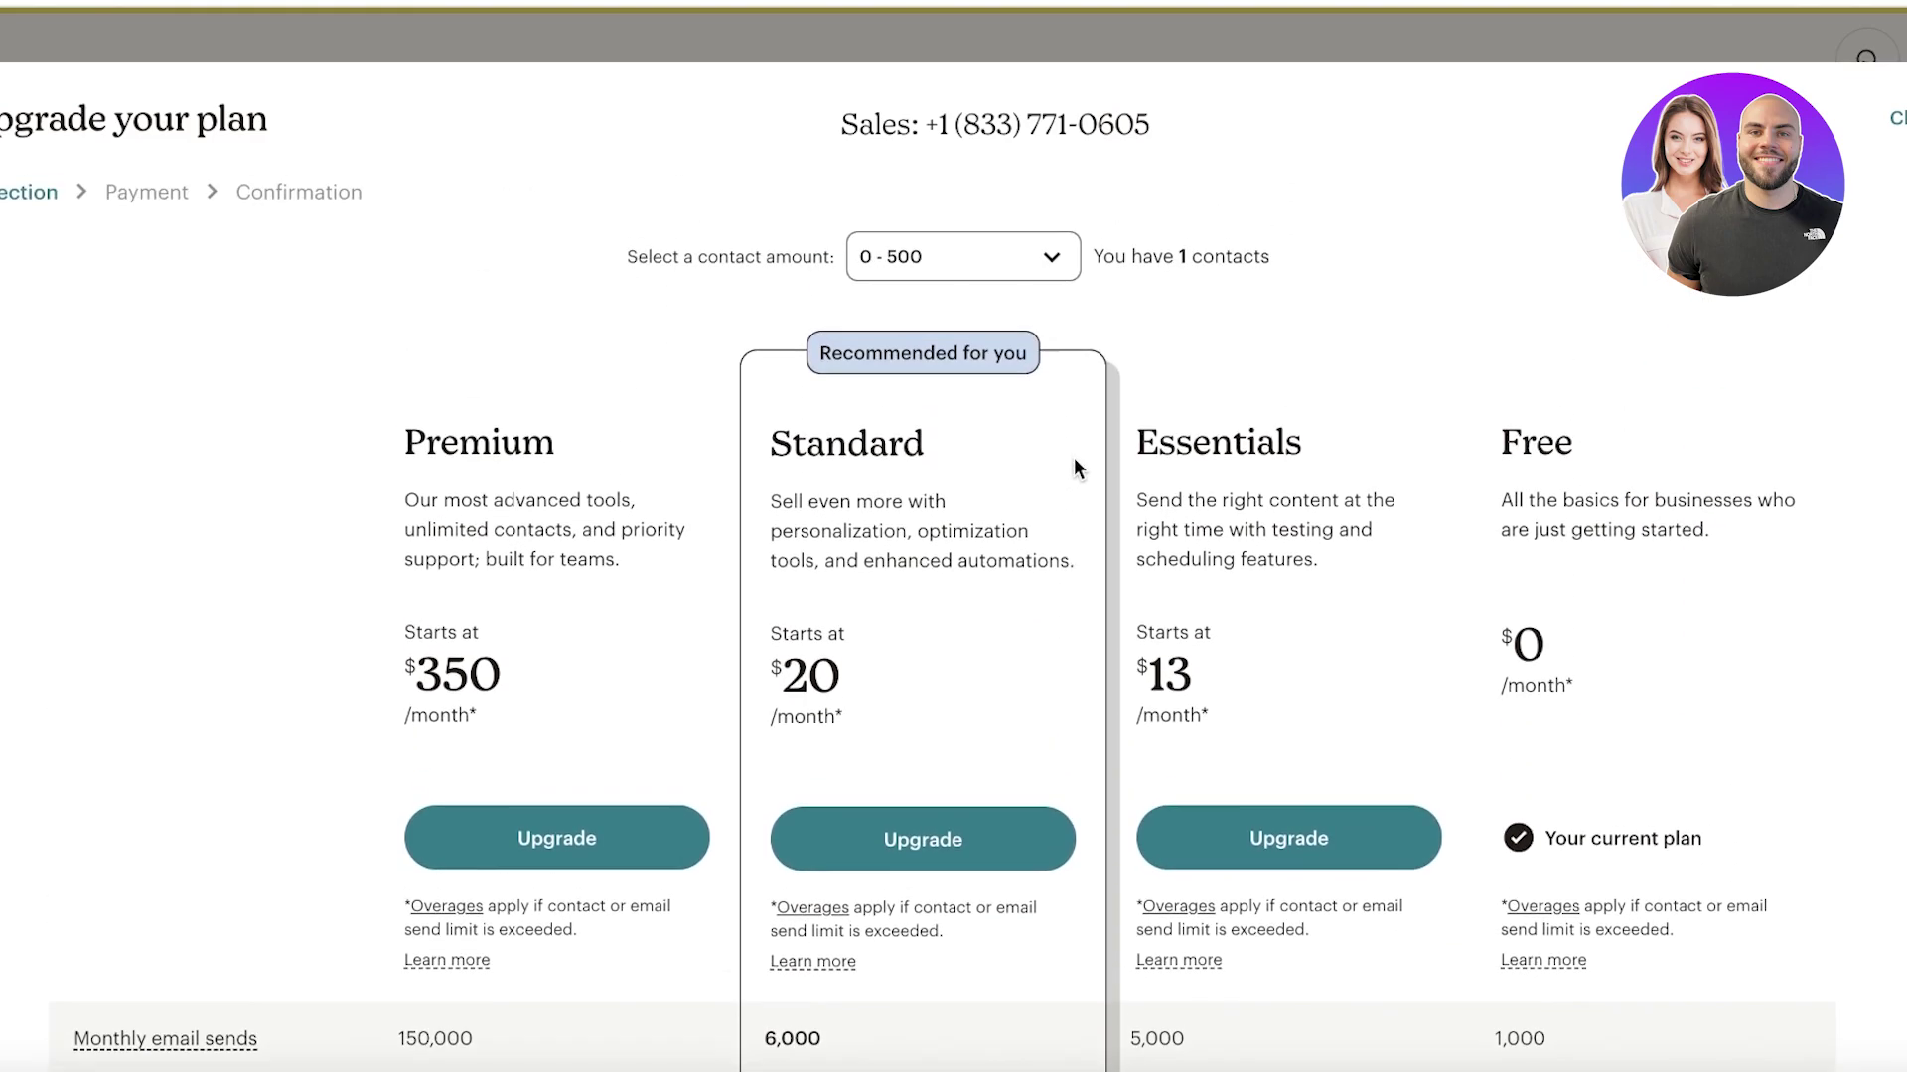
{"action": "scroll", "coordinate": [1259, 511], "scroll_direction": "down", "scroll_amount": 2}
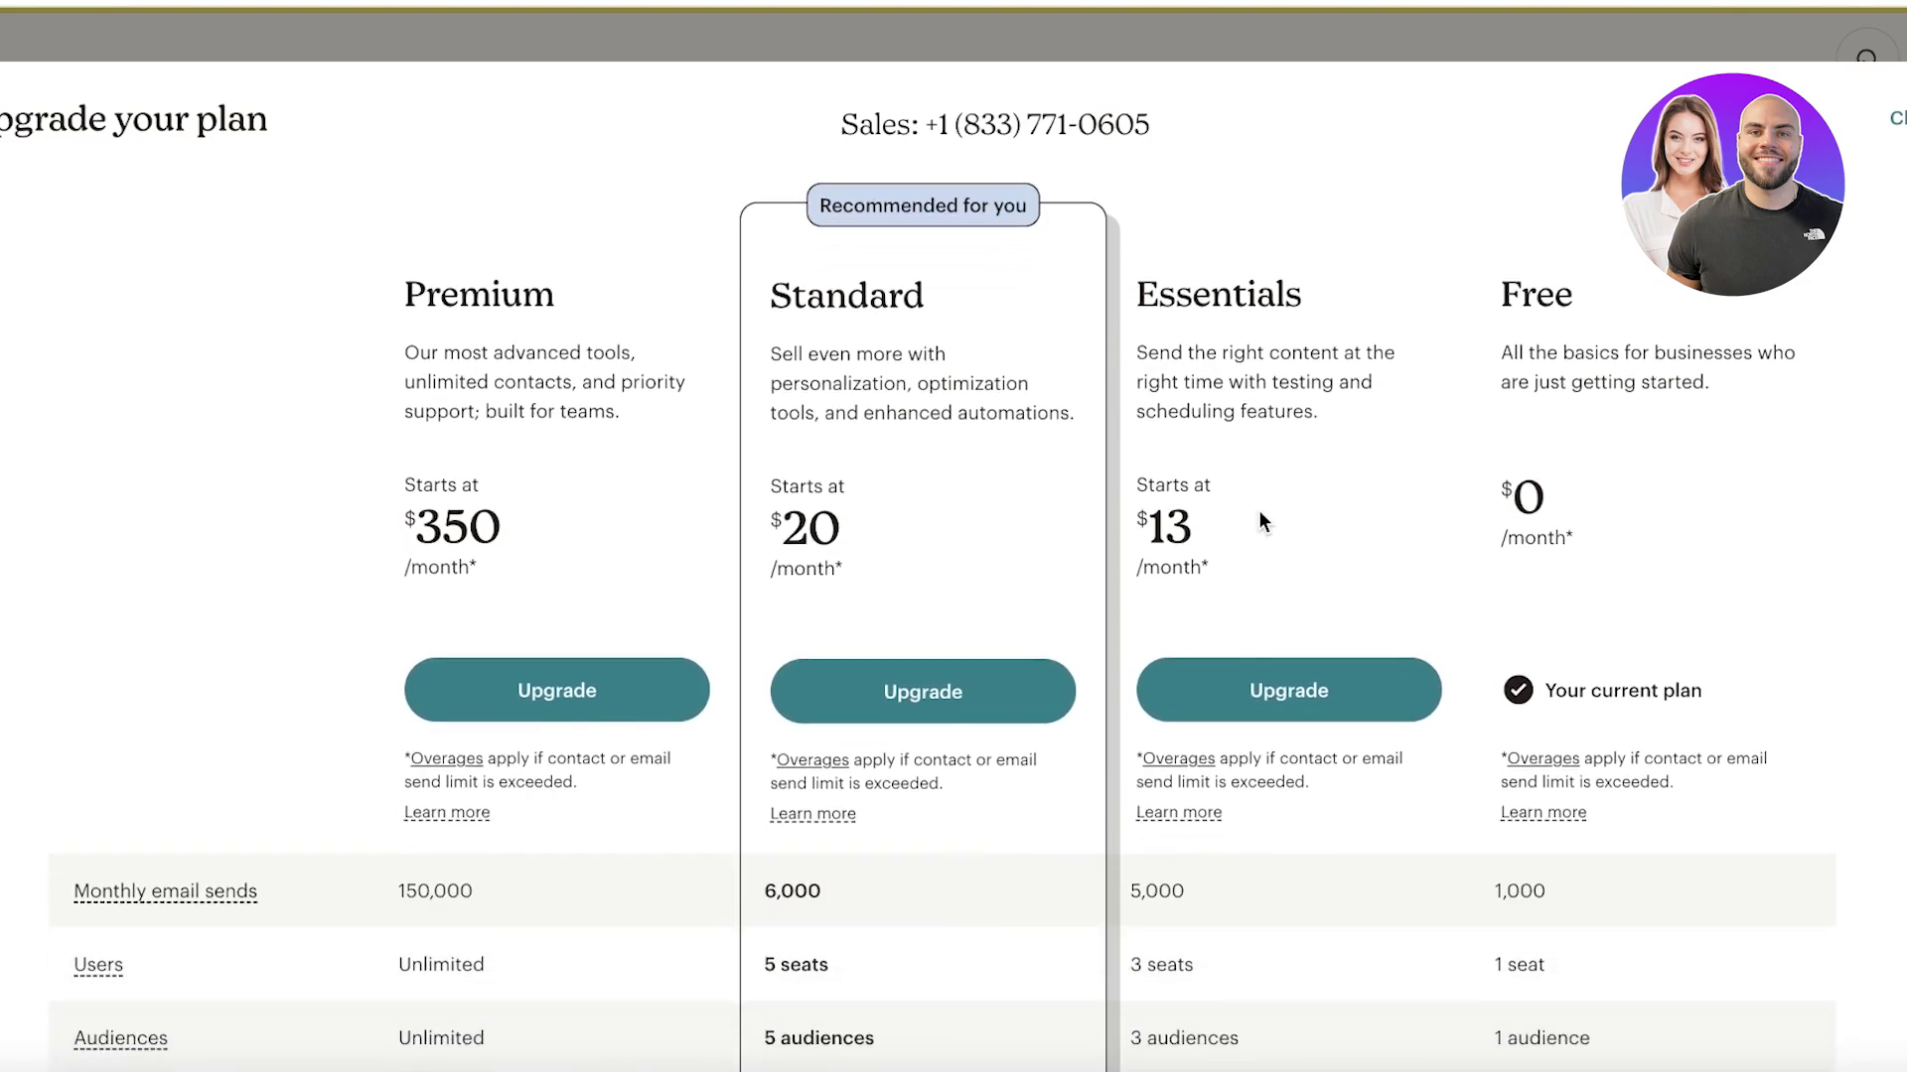
{"action": "scroll", "coordinate": [1261, 514], "scroll_direction": "down", "scroll_amount": 3}
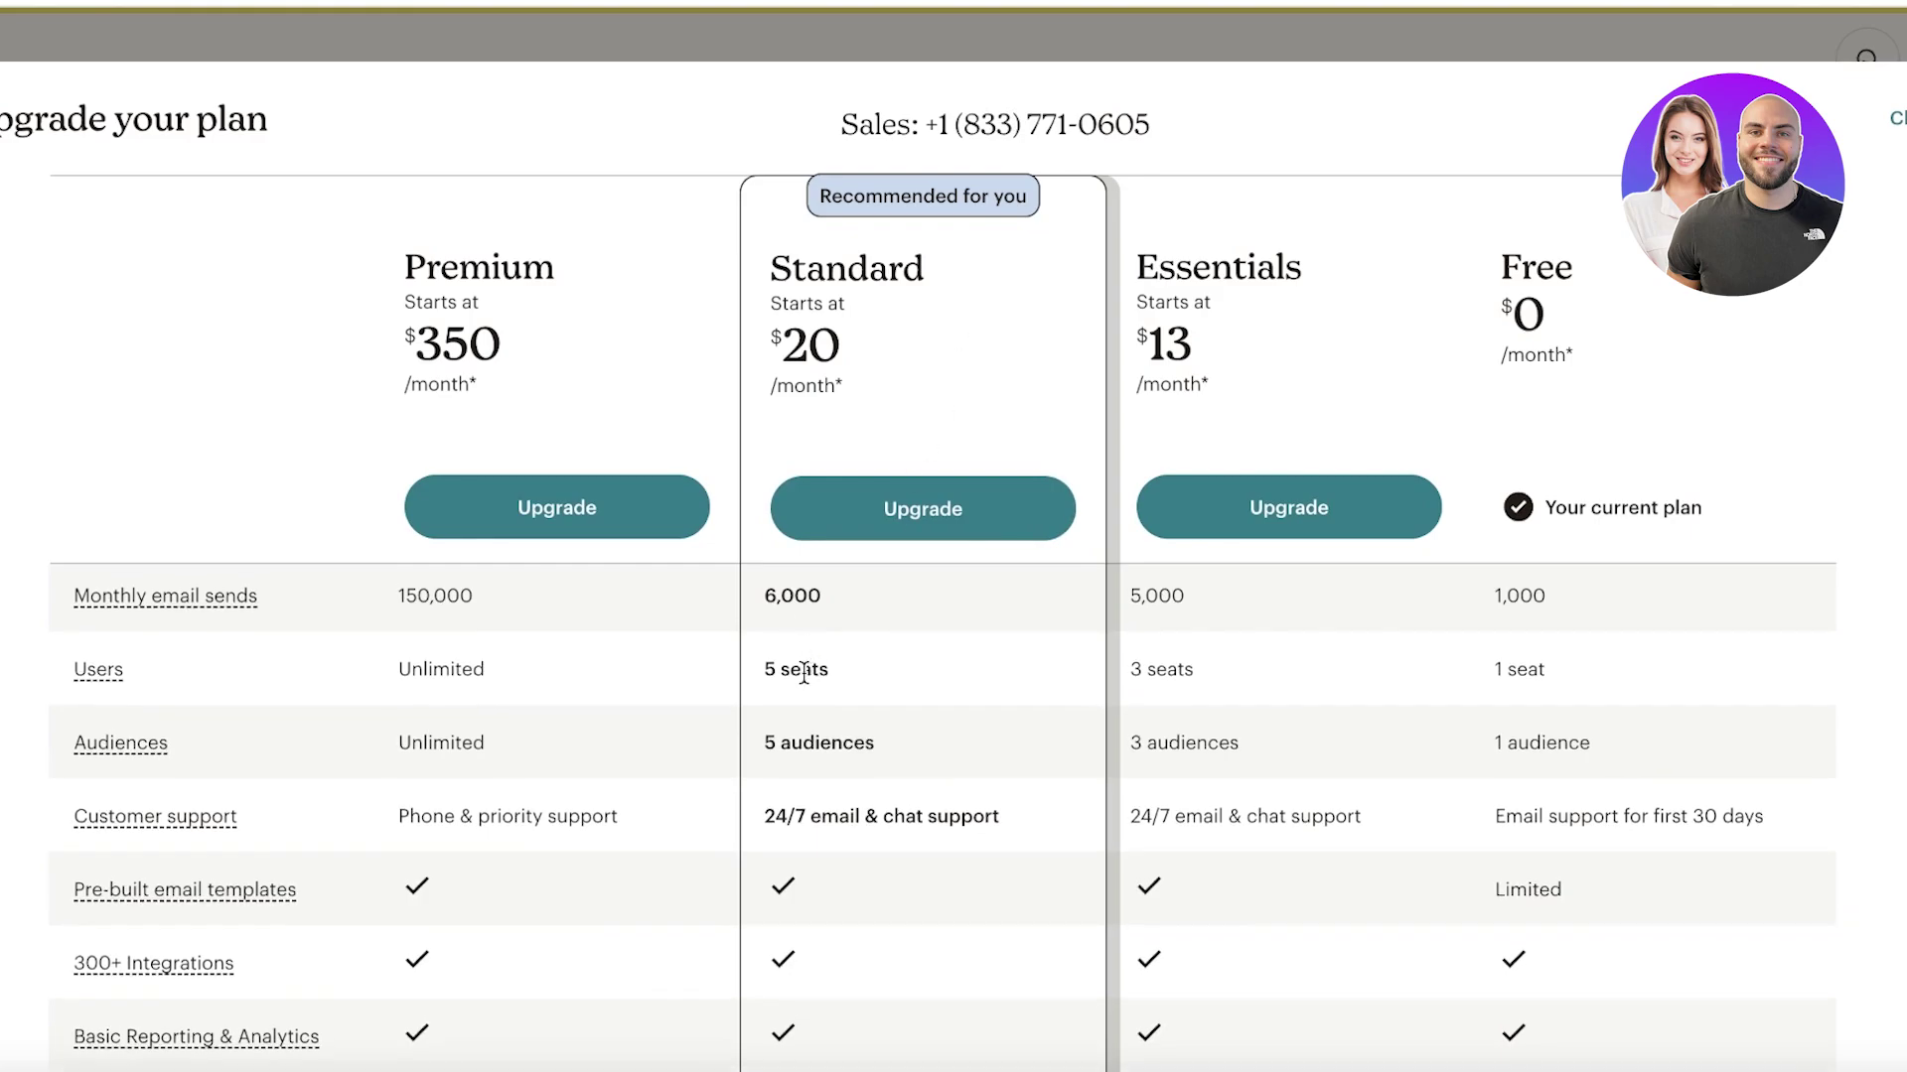
{"action": "scroll", "coordinate": [803, 673], "scroll_direction": "up", "scroll_amount": 3}
{"action": "scroll", "coordinate": [803, 673], "scroll_direction": "down", "scroll_amount": 3}
{"action": "scroll", "coordinate": [803, 675], "scroll_direction": "down", "scroll_amount": 3}
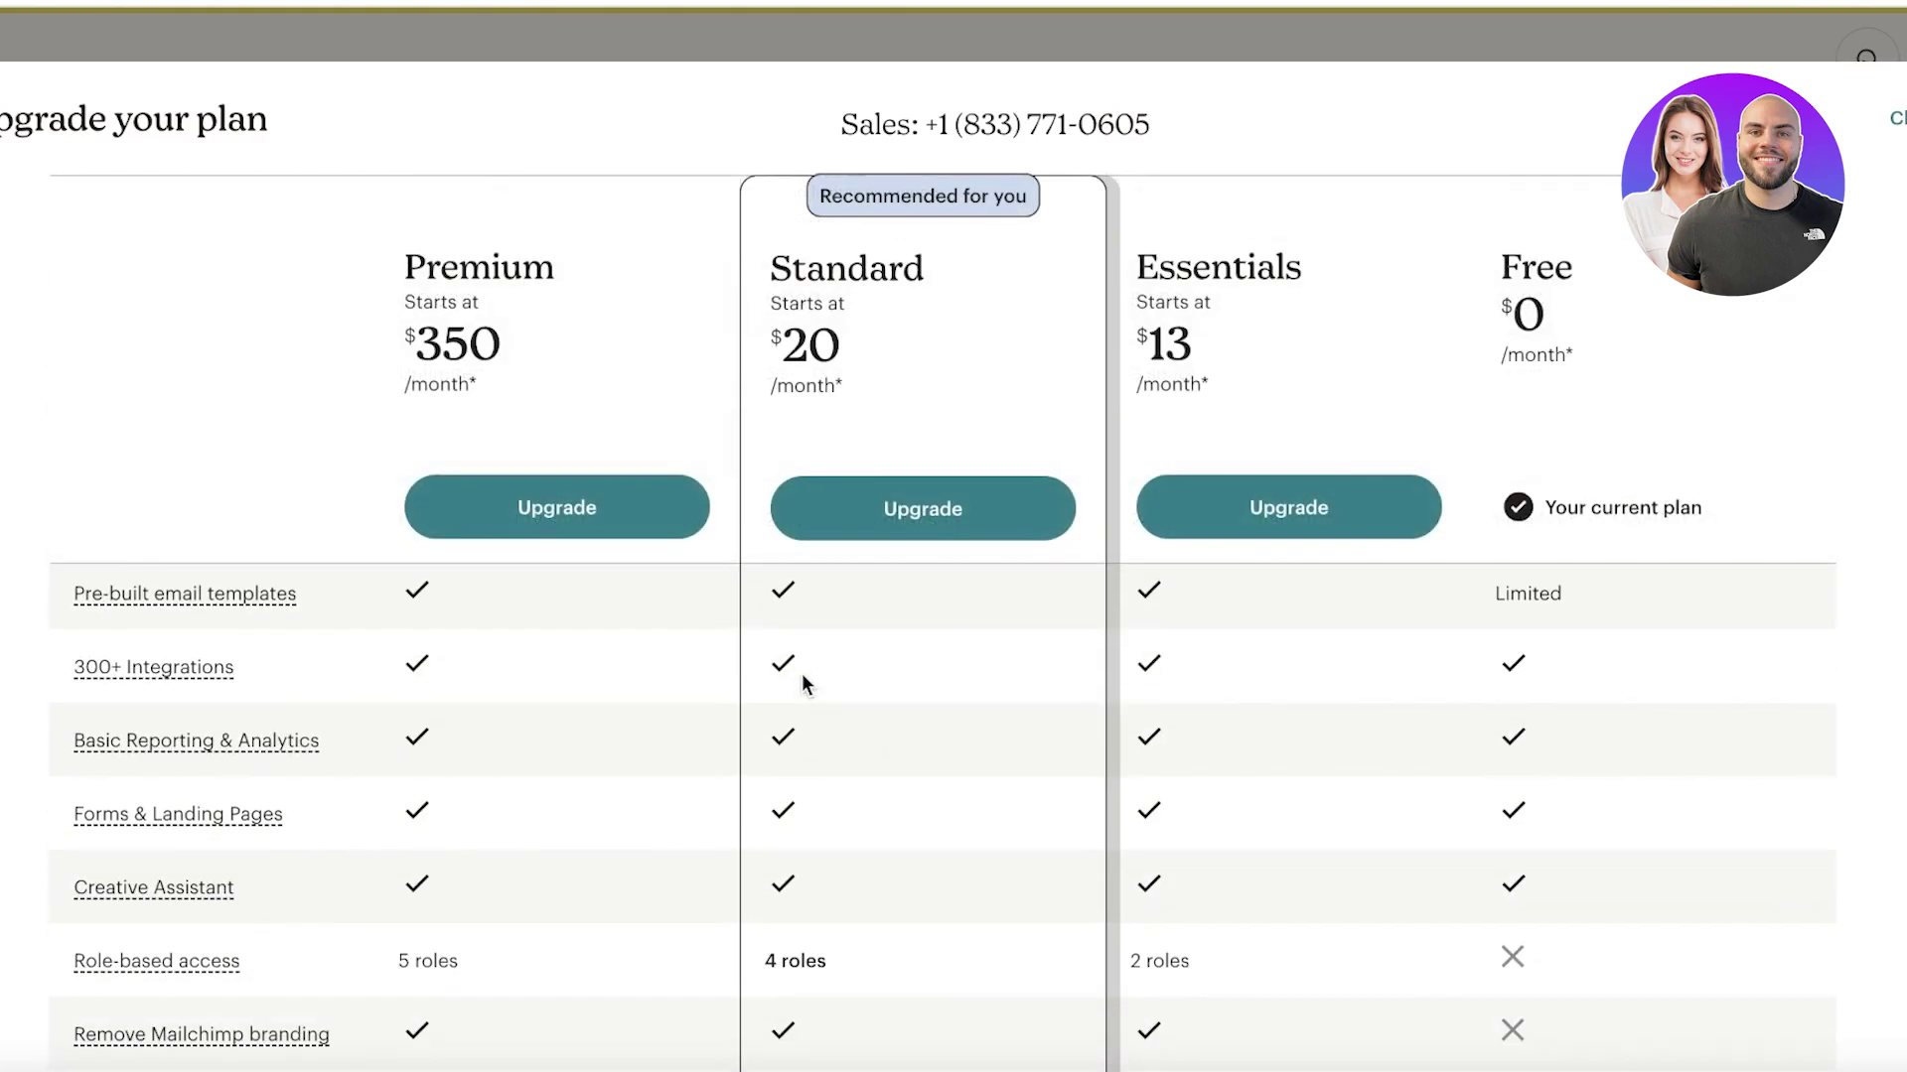
{"action": "scroll", "coordinate": [801, 673], "scroll_direction": "down", "scroll_amount": 5}
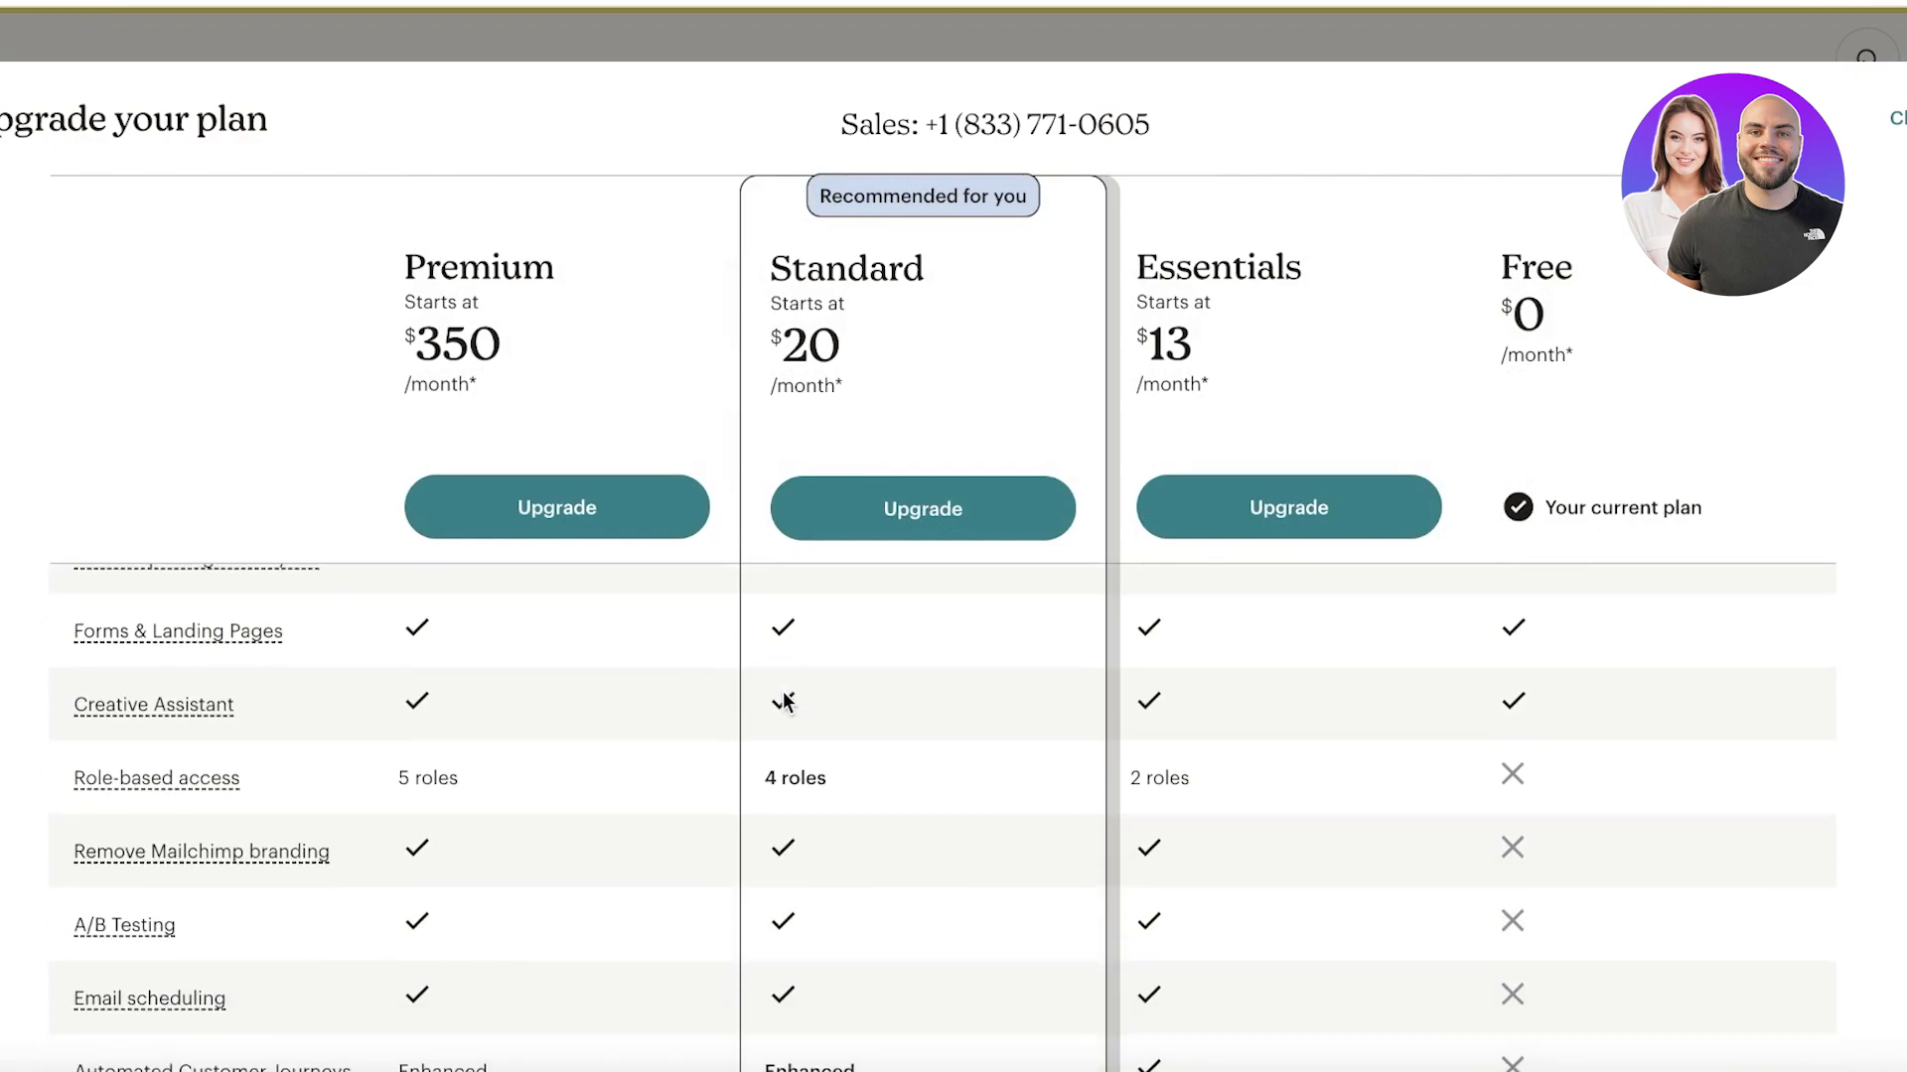
{"action": "scroll", "coordinate": [793, 675], "scroll_direction": "down", "scroll_amount": 3}
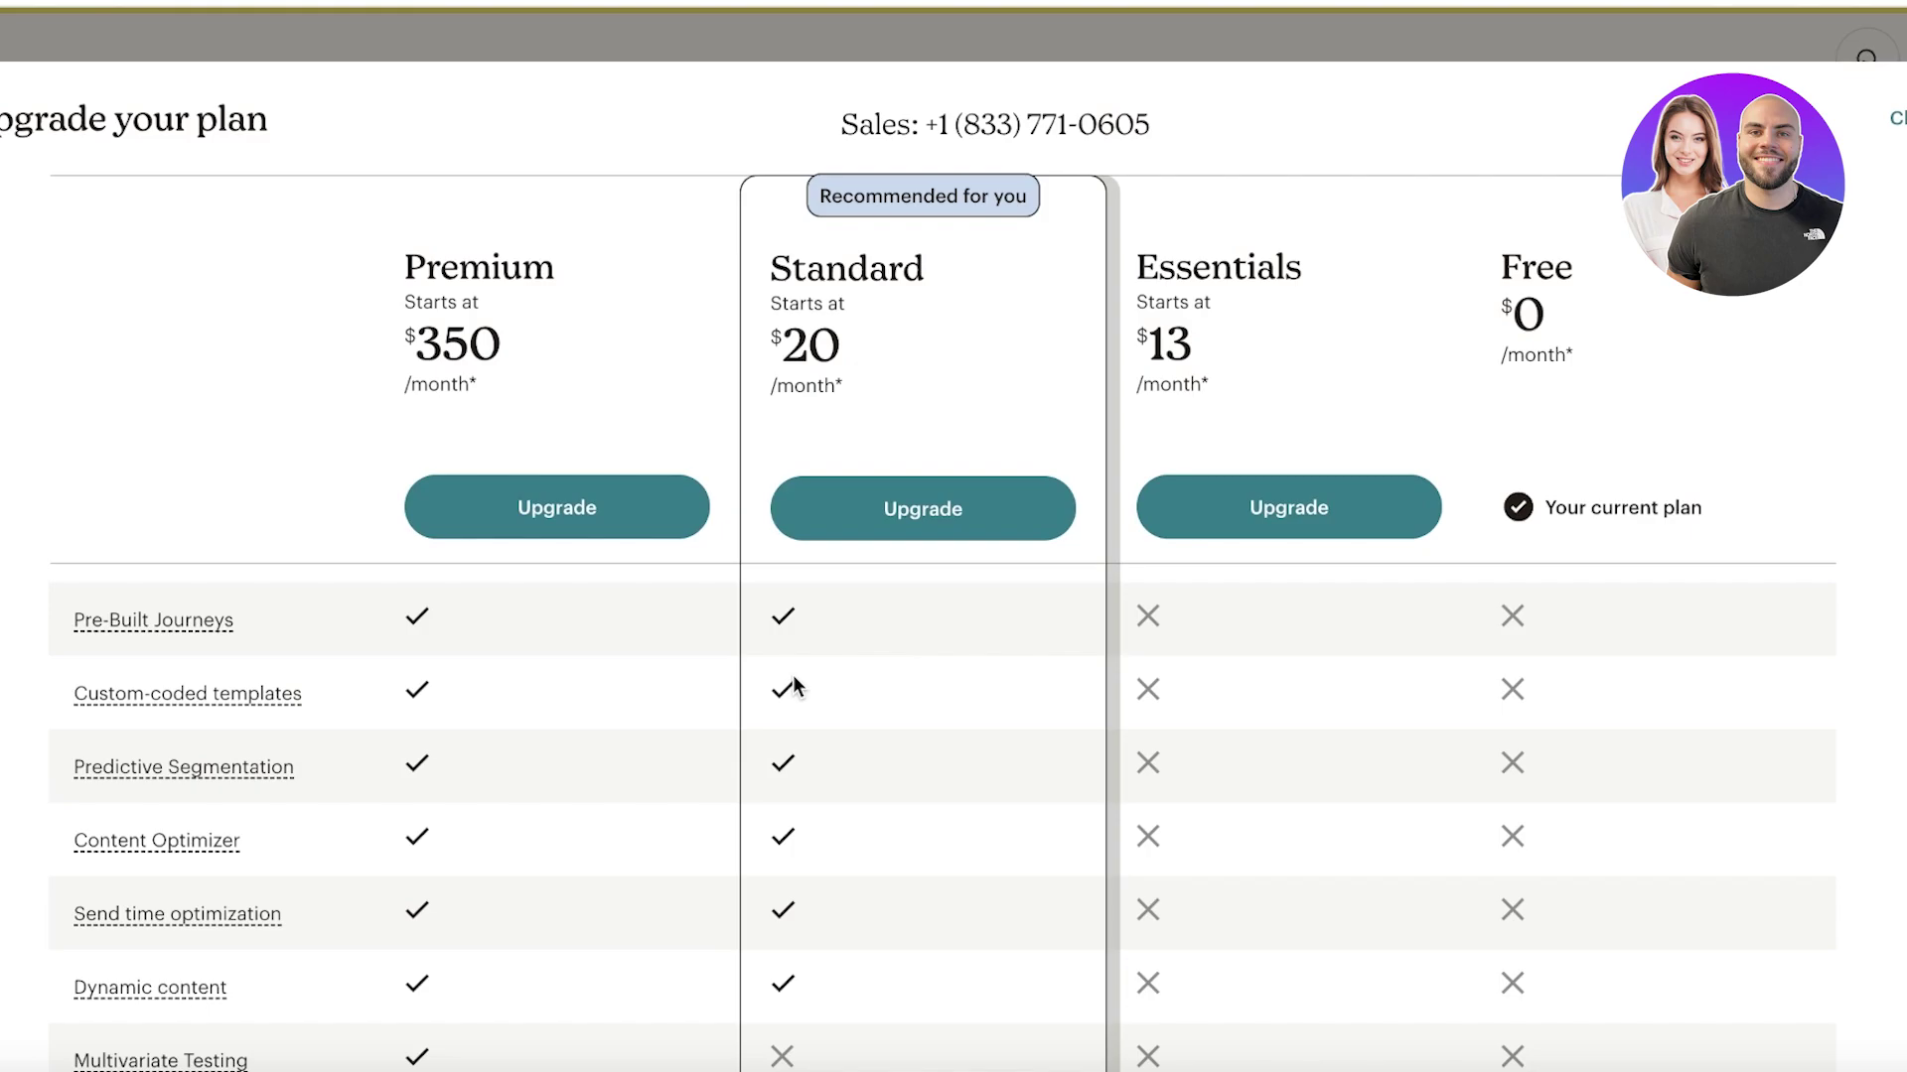
{"action": "scroll", "coordinate": [893, 636], "scroll_direction": "up", "scroll_amount": 10}
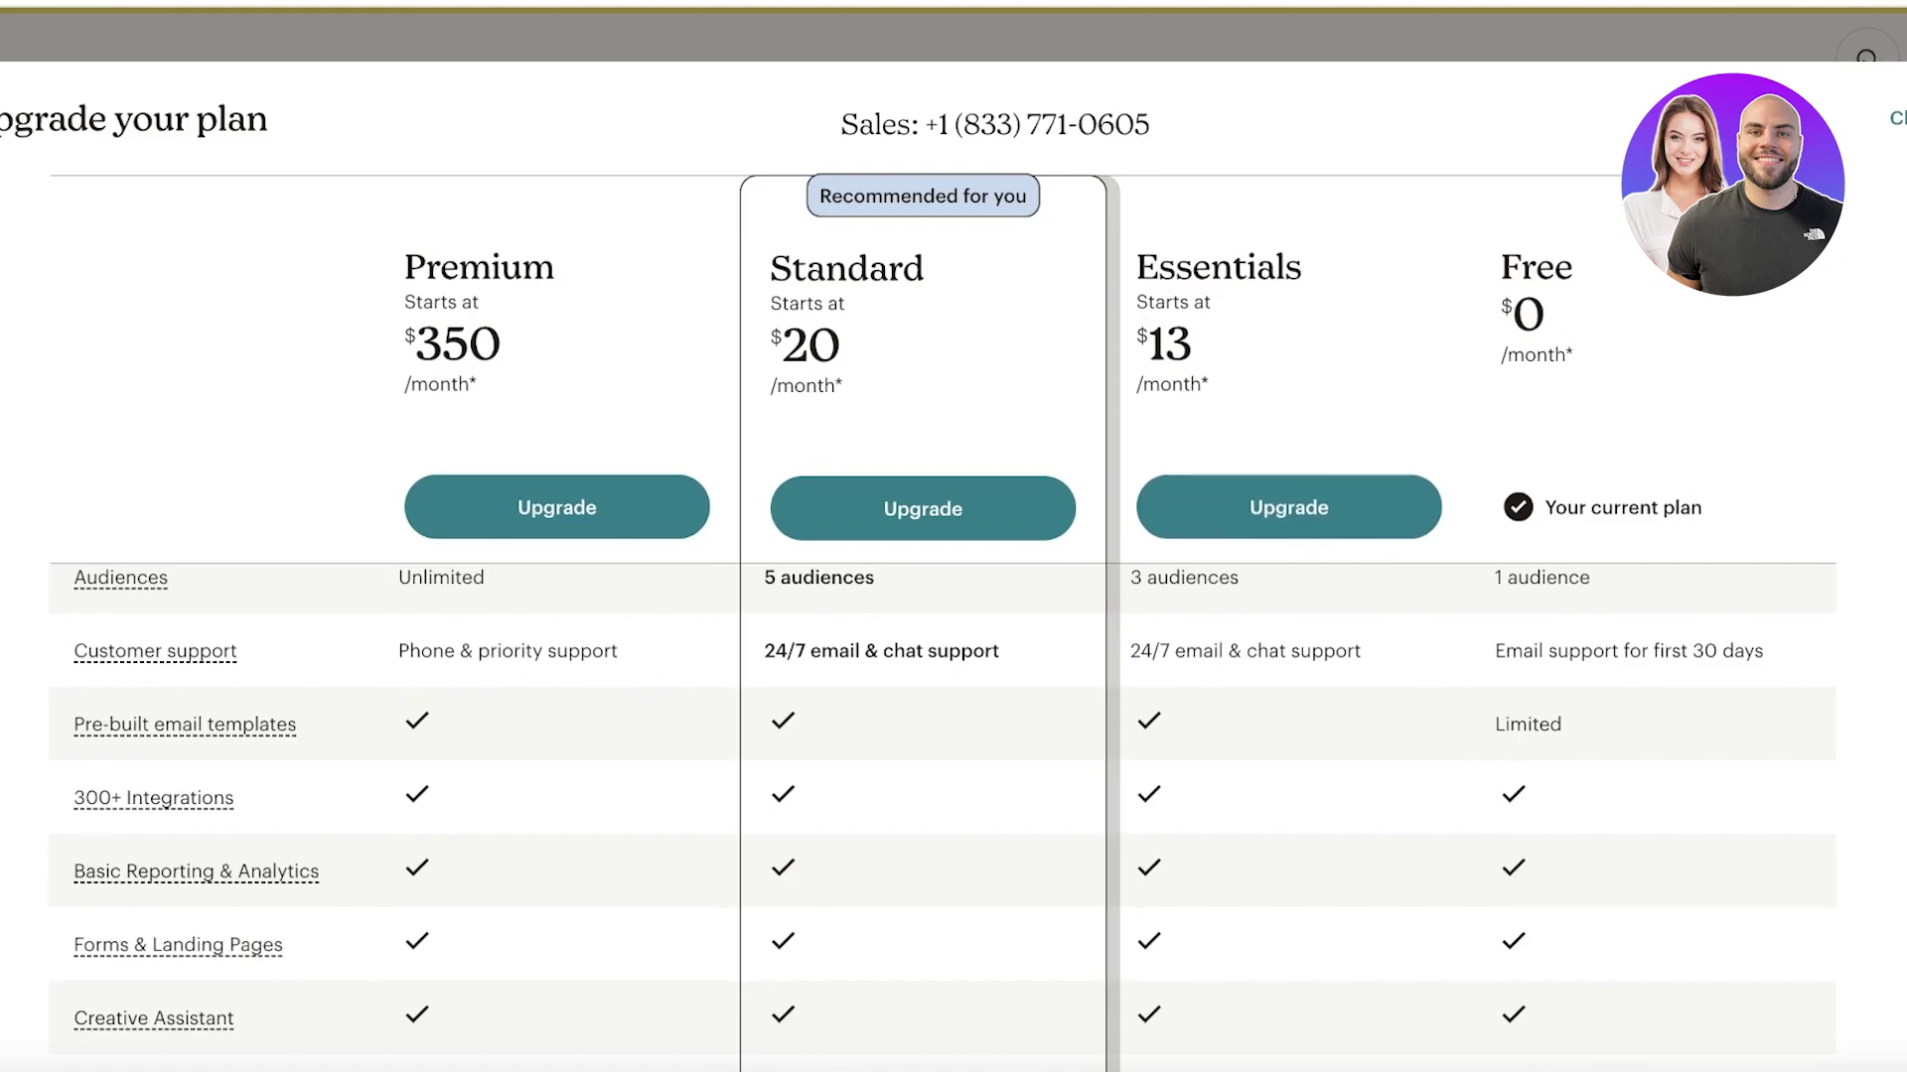
{"action": "left_click", "coordinate": [1891, 118]}
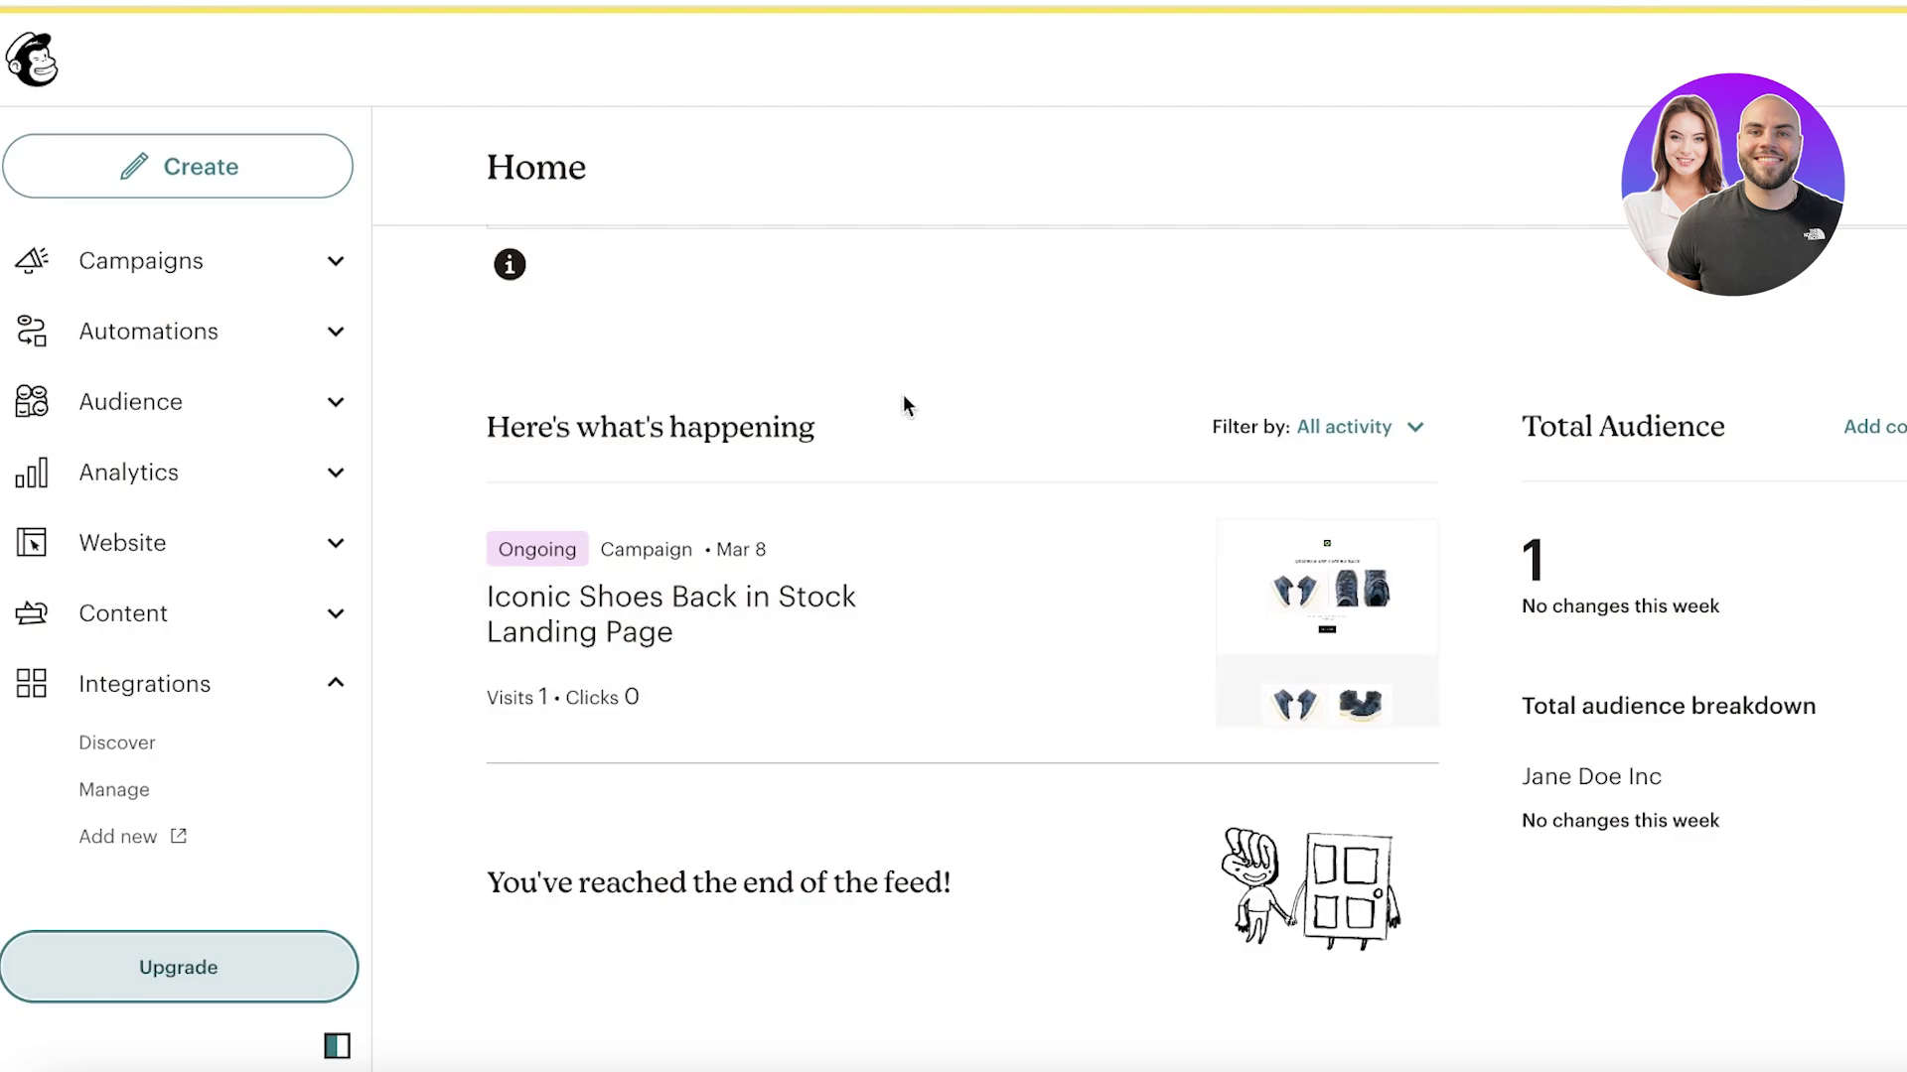
Start a new email template via Create > Email > Template and Get Started.
{"action": "left_click", "coordinate": [172, 182]}
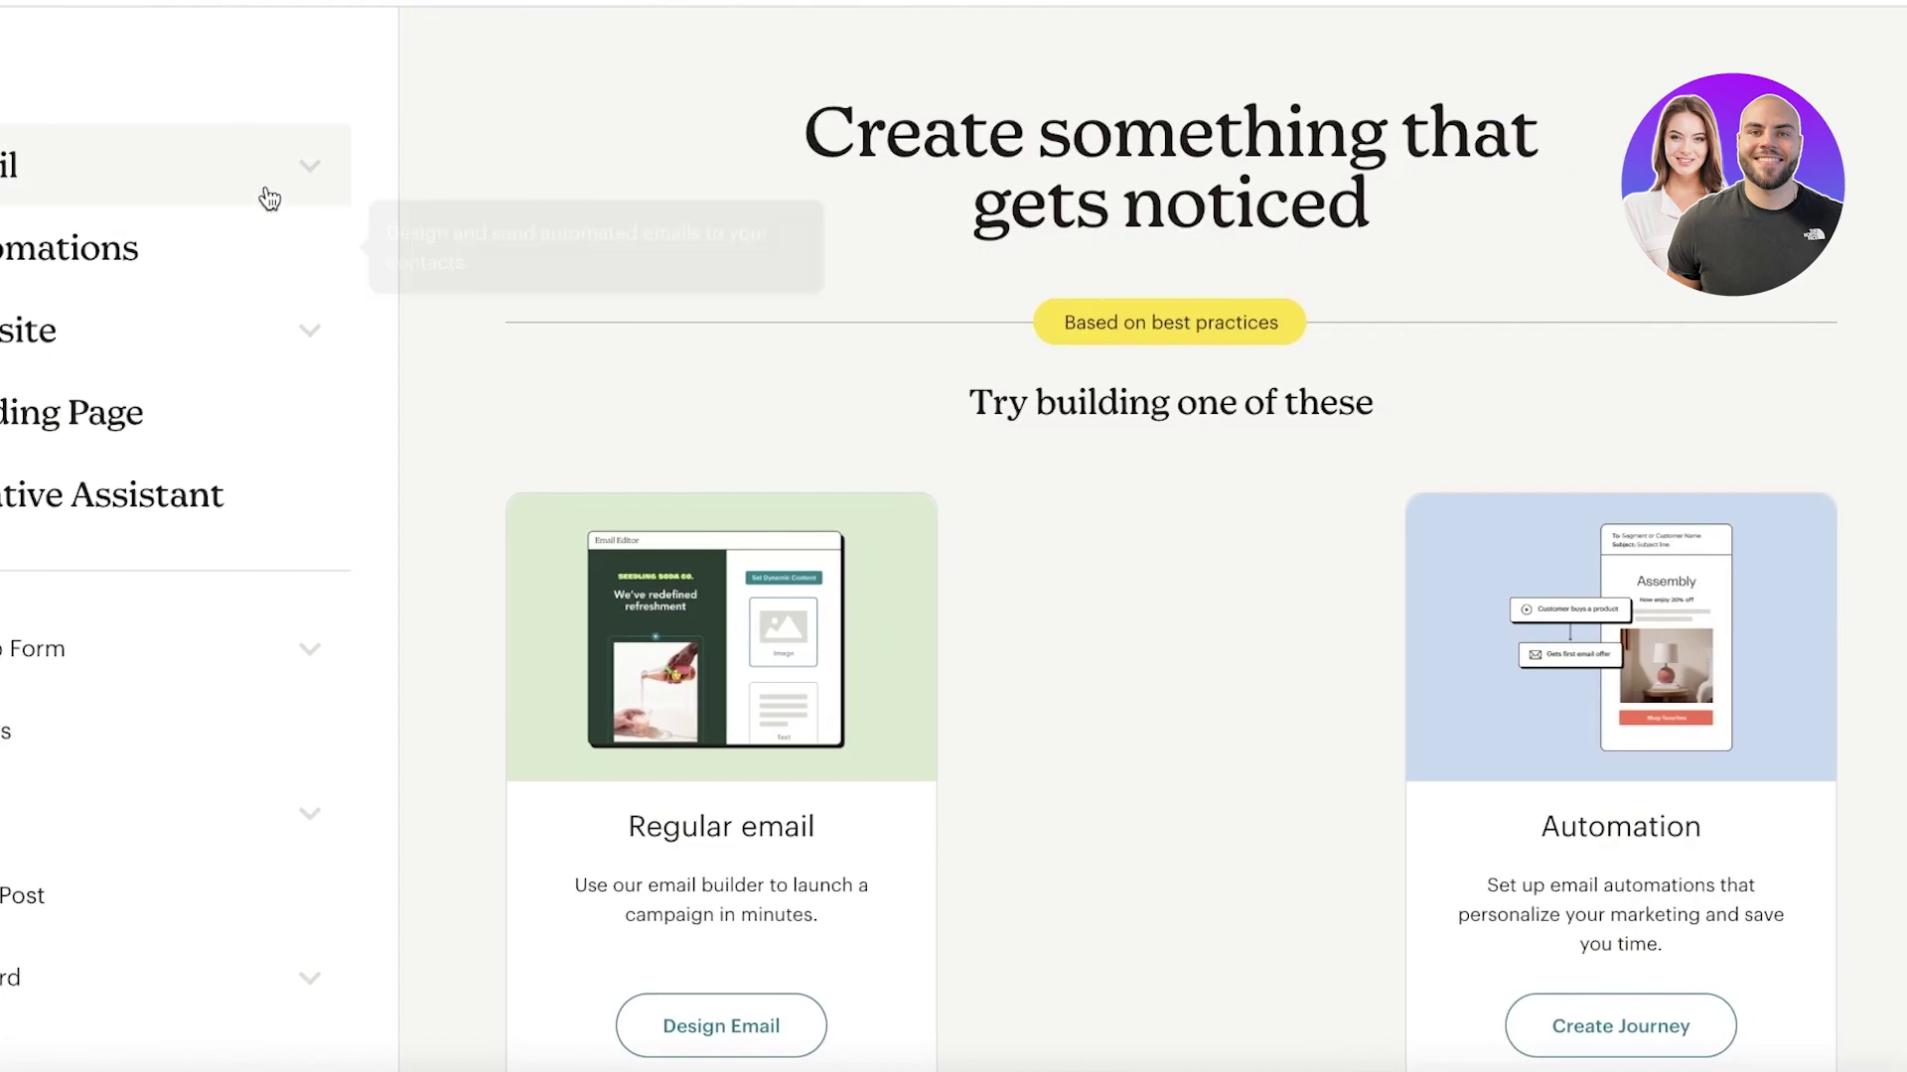
{"action": "scroll", "coordinate": [884, 184], "scroll_direction": "down", "scroll_amount": 5}
{"action": "scroll", "coordinate": [884, 193], "scroll_direction": "up", "scroll_amount": 5}
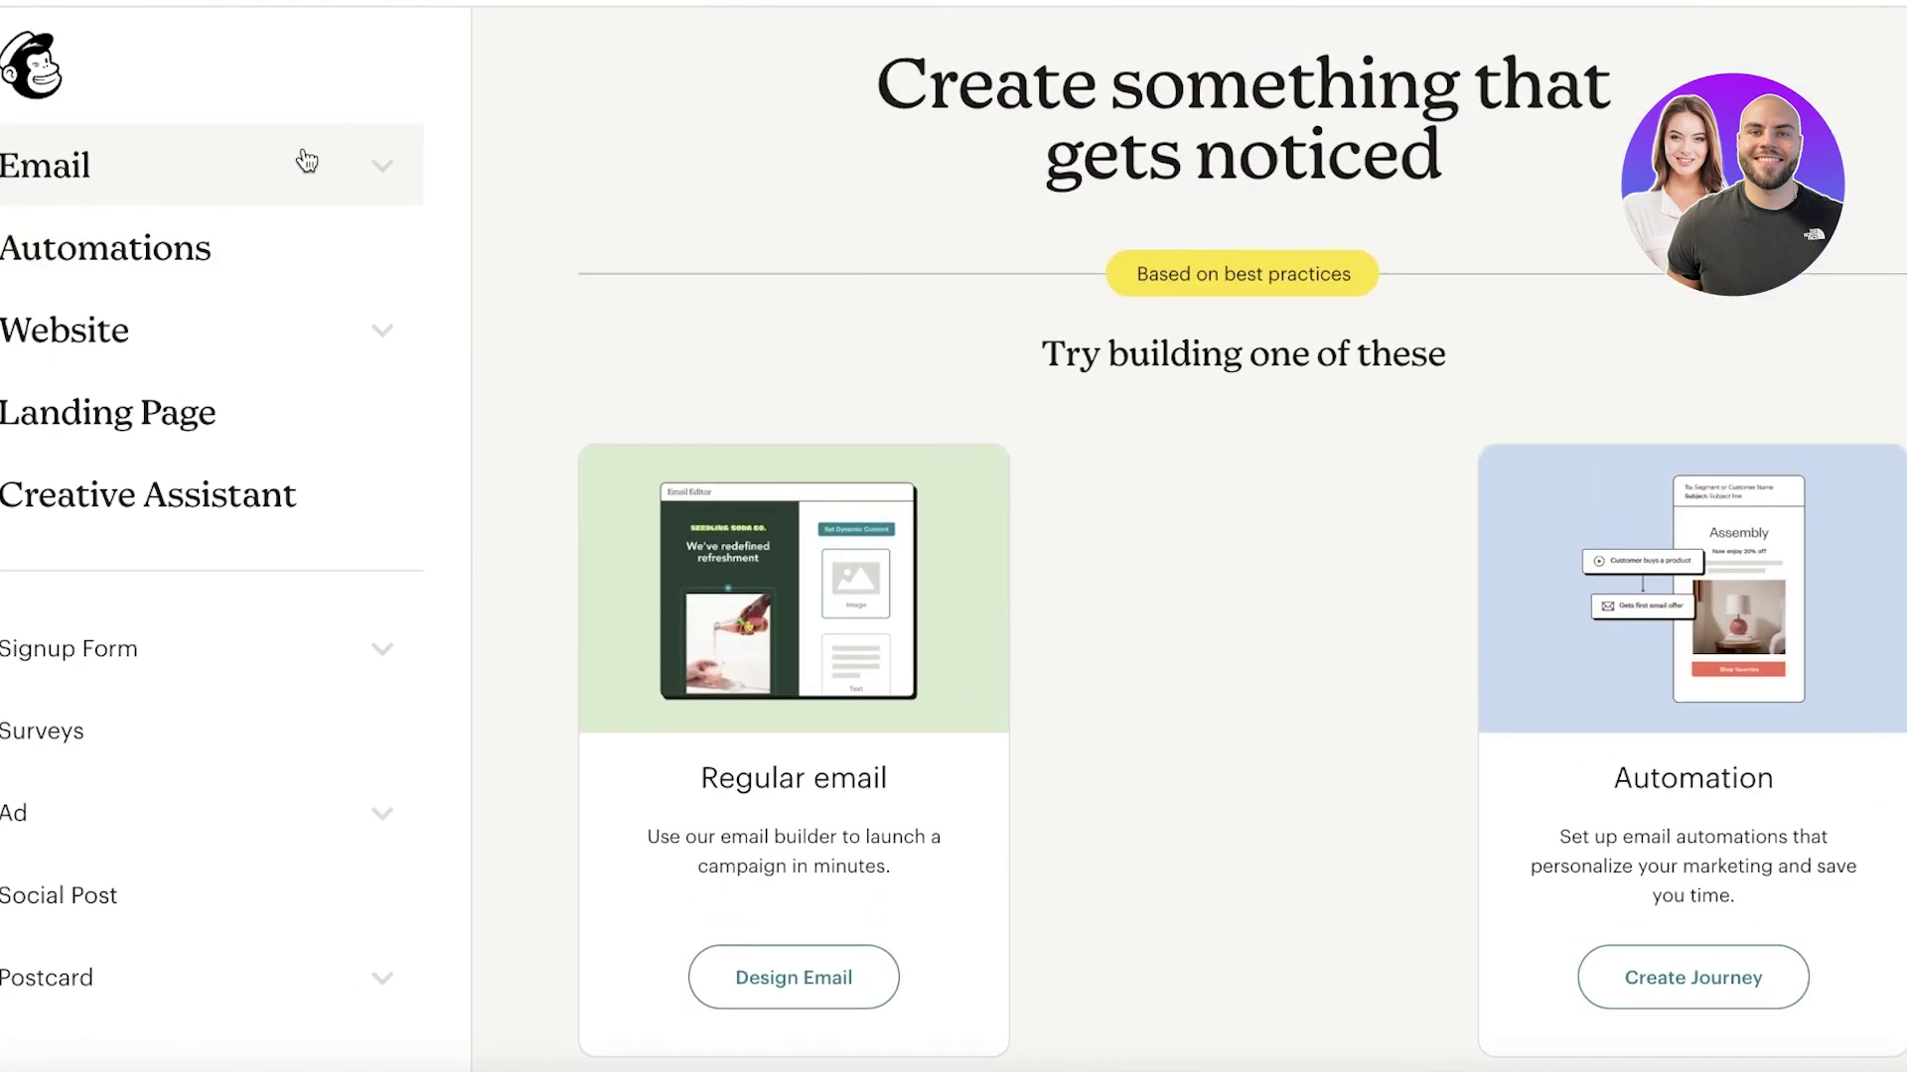
{"action": "left_click", "coordinate": [307, 160]}
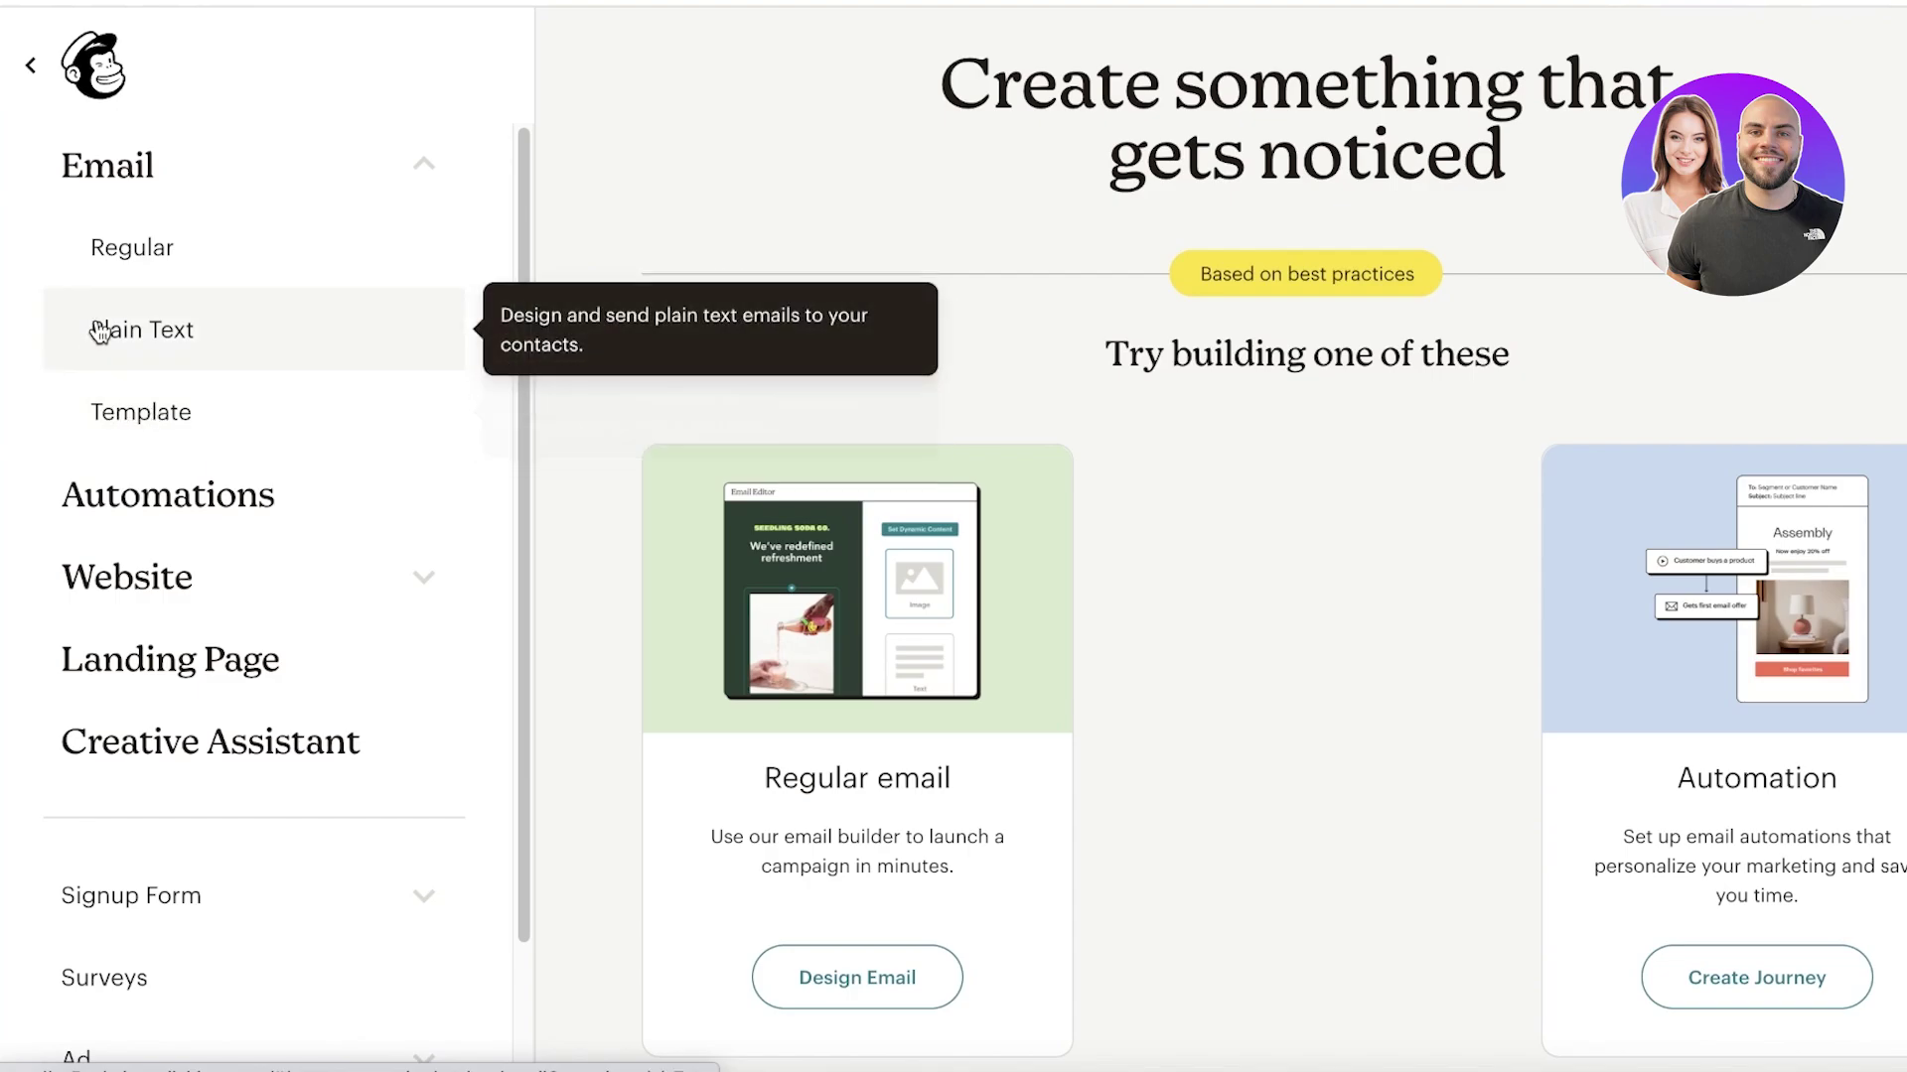
{"action": "left_click", "coordinate": [99, 409]}
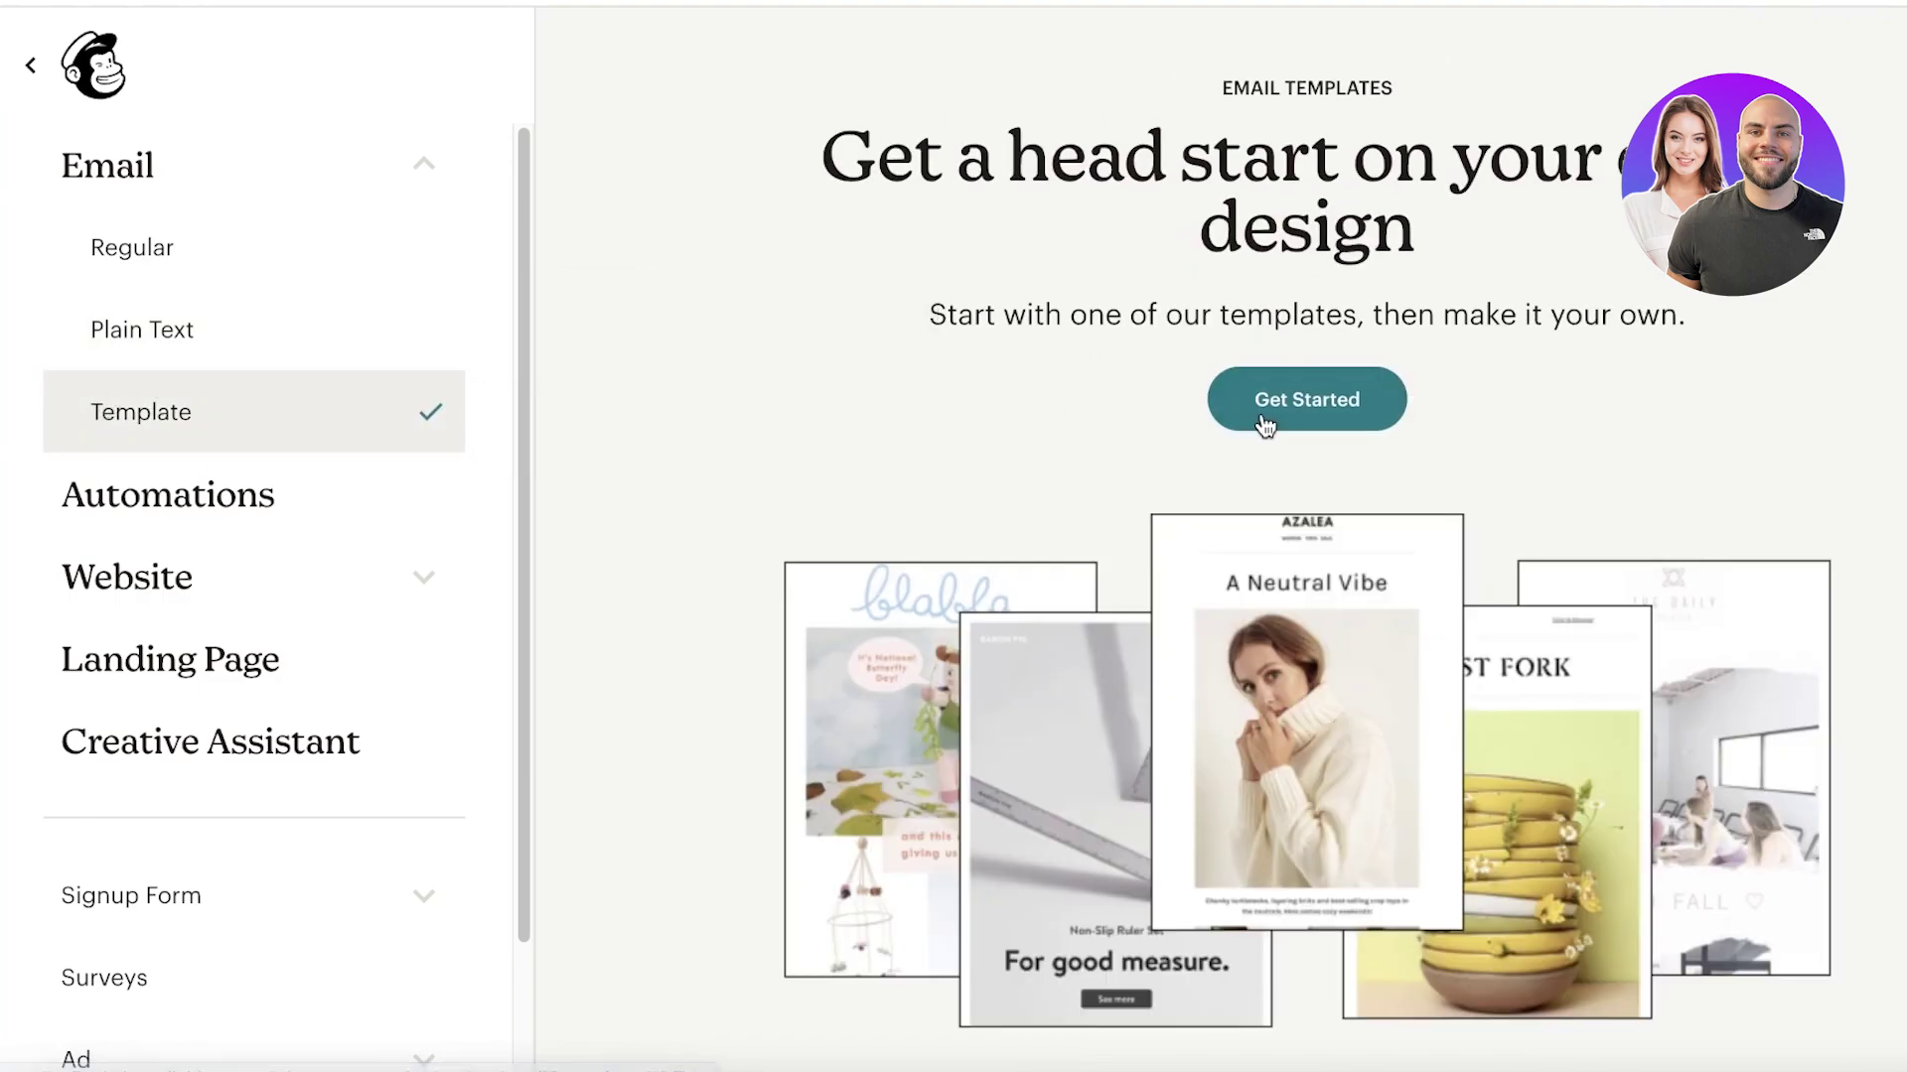
{"action": "left_click", "coordinate": [1239, 398]}
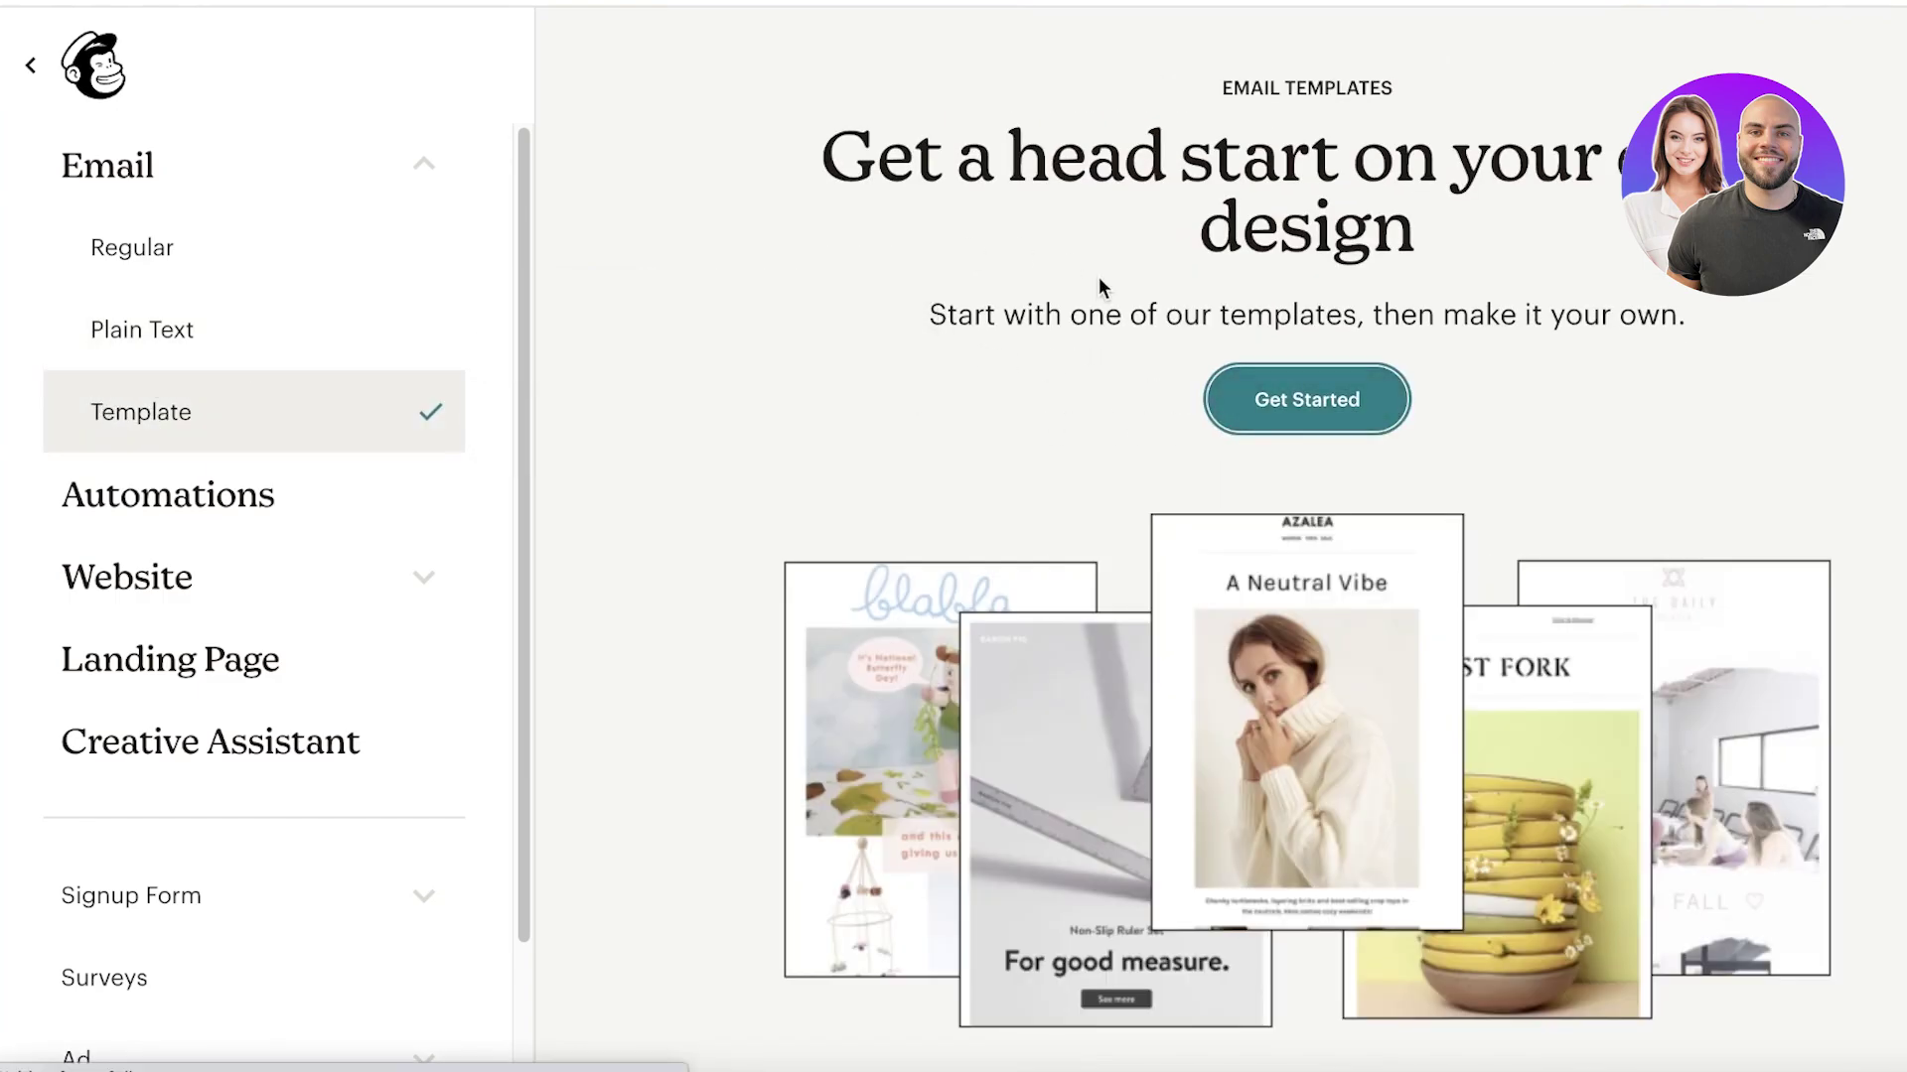
{"action": "scroll", "coordinate": [1102, 288], "scroll_direction": "down", "scroll_amount": 10}
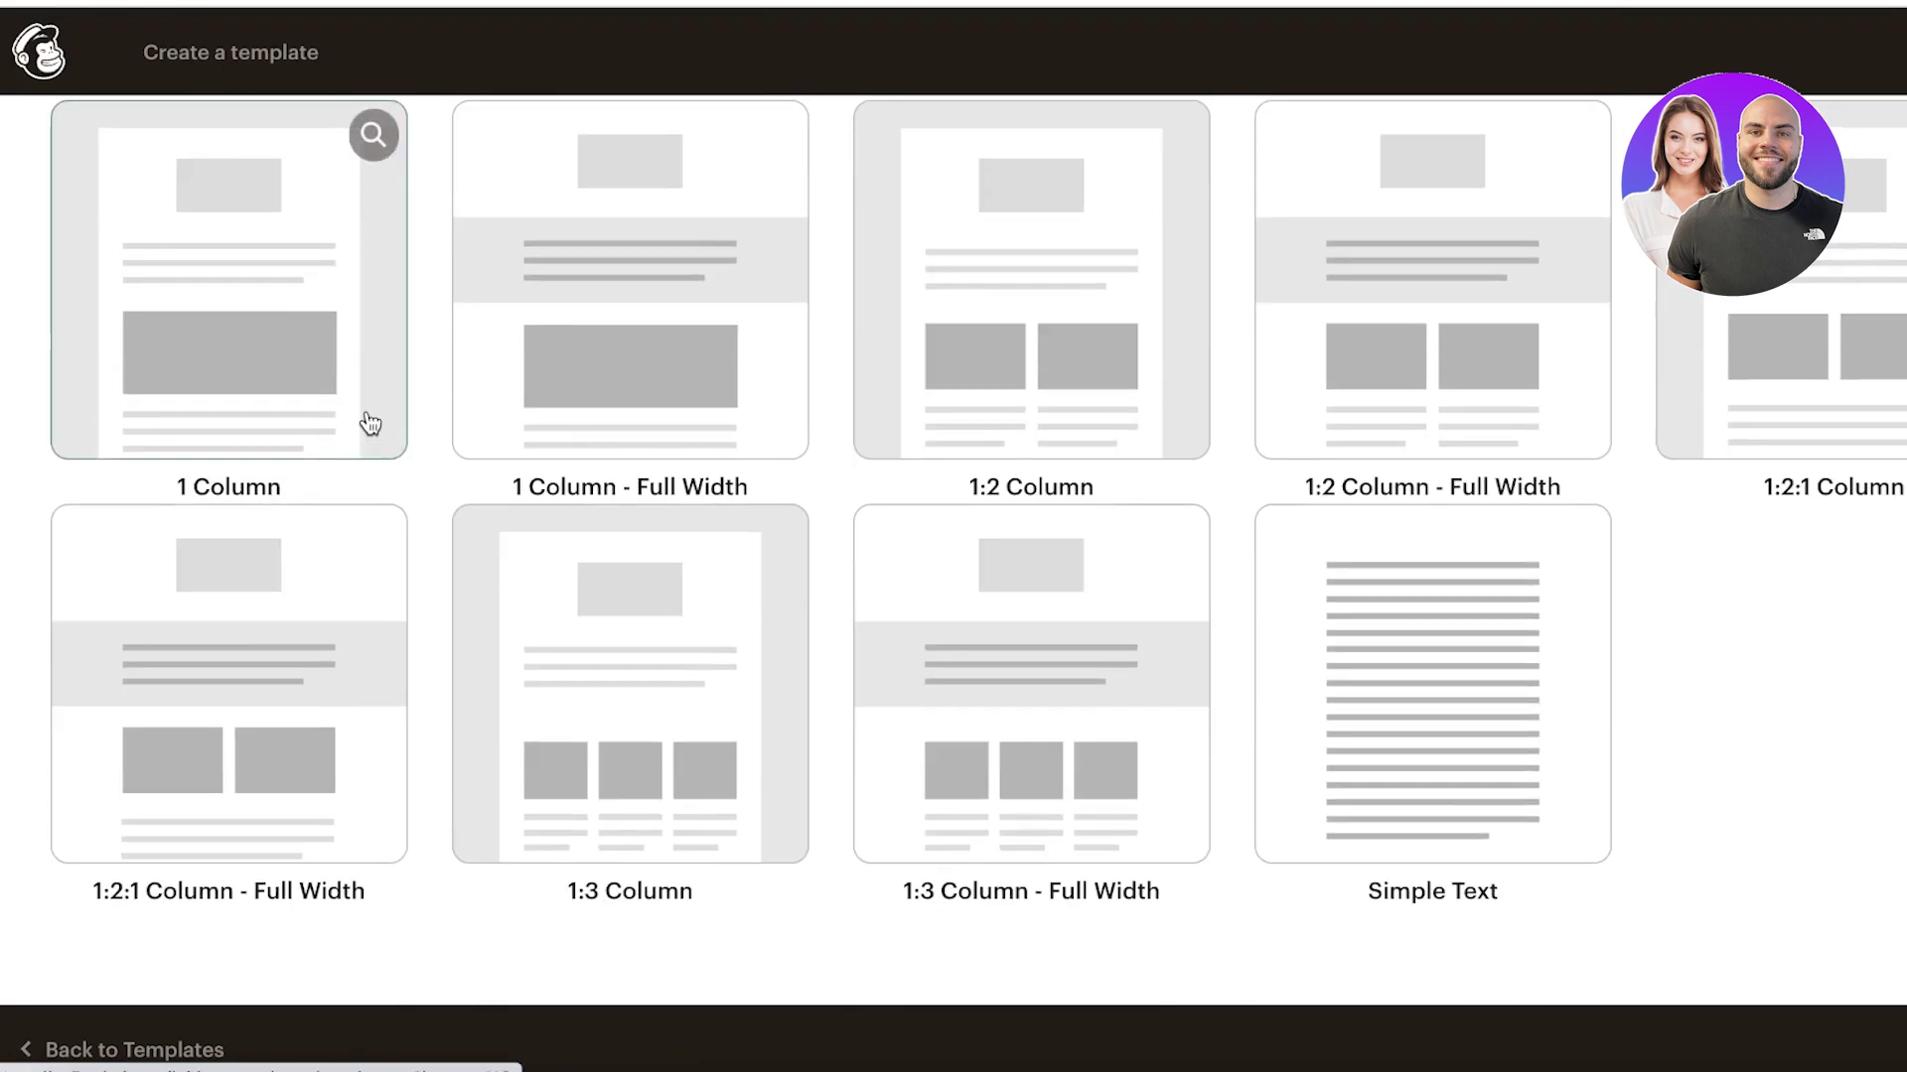
{"action": "scroll", "coordinate": [1023, 392], "scroll_direction": "up", "scroll_amount": 8}
{"action": "scroll", "coordinate": [1234, 486], "scroll_direction": "down", "scroll_amount": 8}
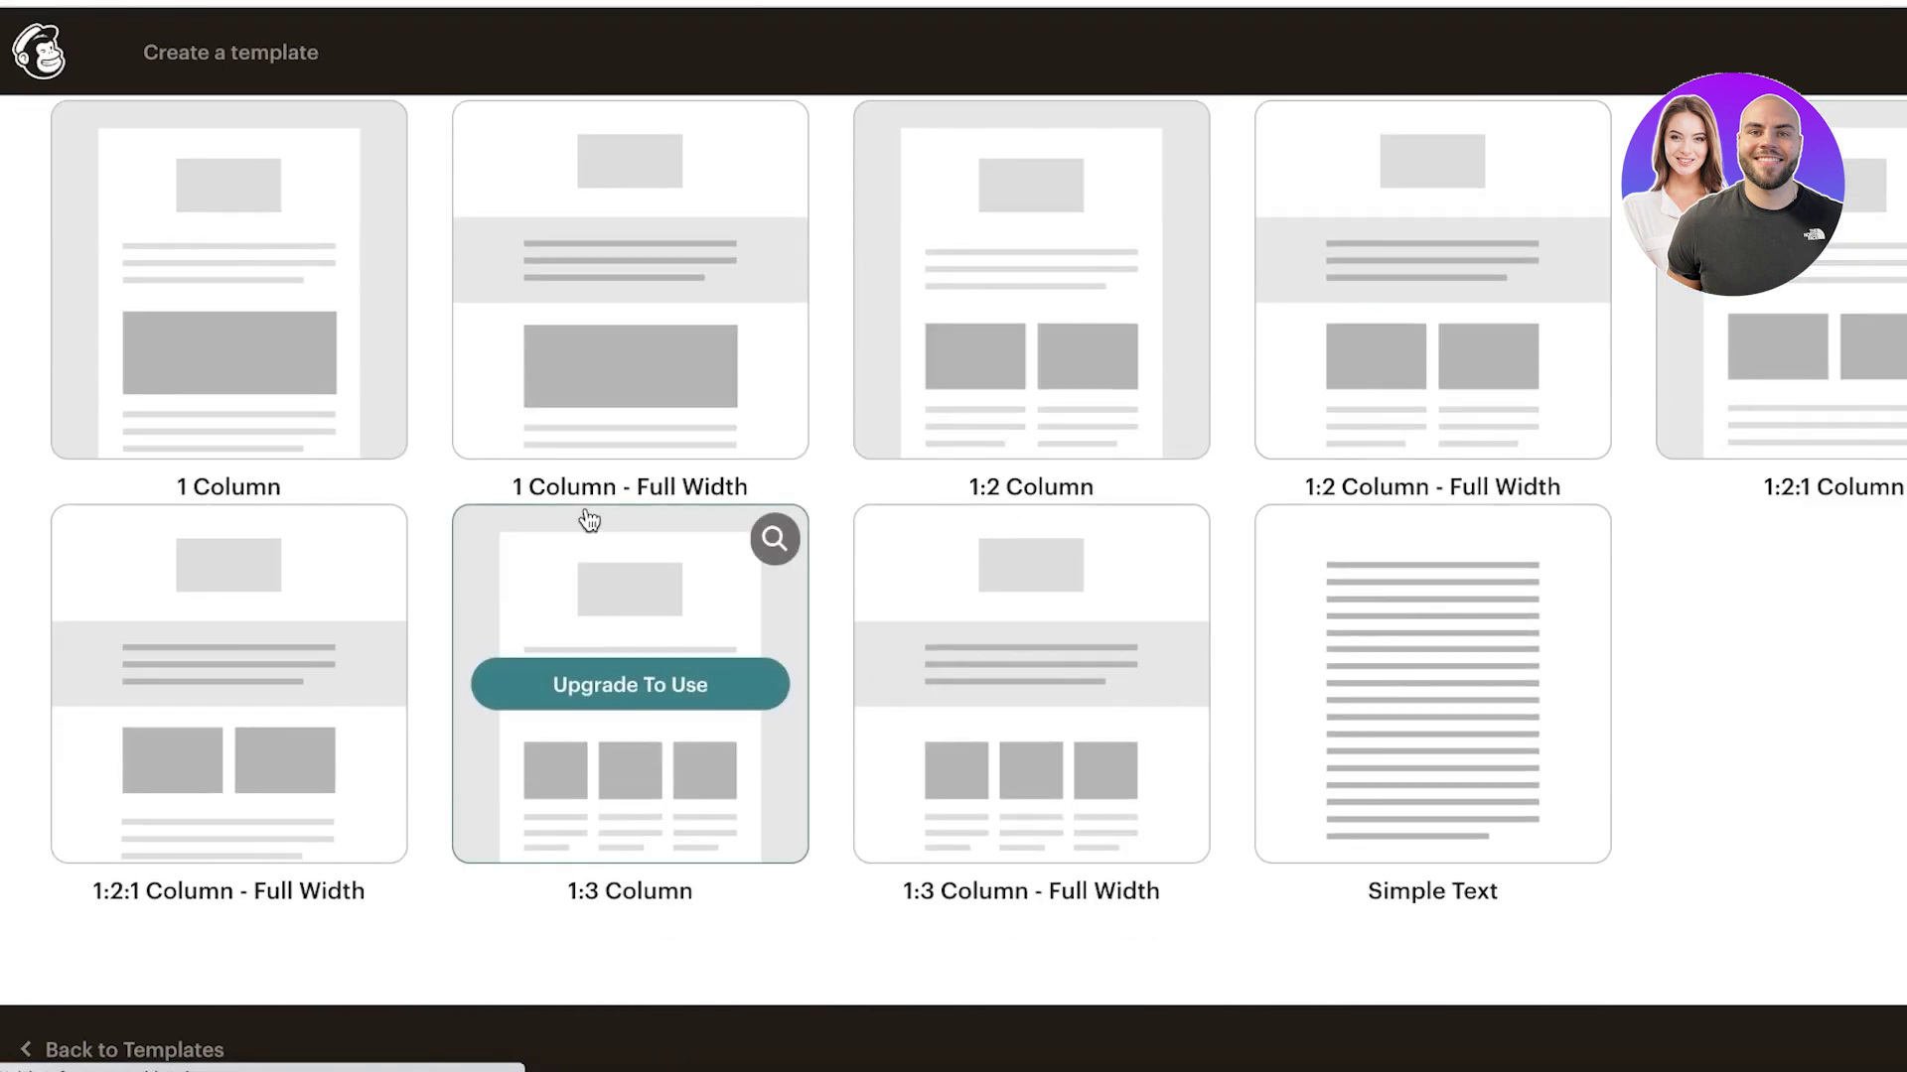
{"action": "scroll", "coordinate": [629, 485], "scroll_direction": "up", "scroll_amount": 7}
{"action": "scroll", "coordinate": [623, 498], "scroll_direction": "up", "scroll_amount": 3}
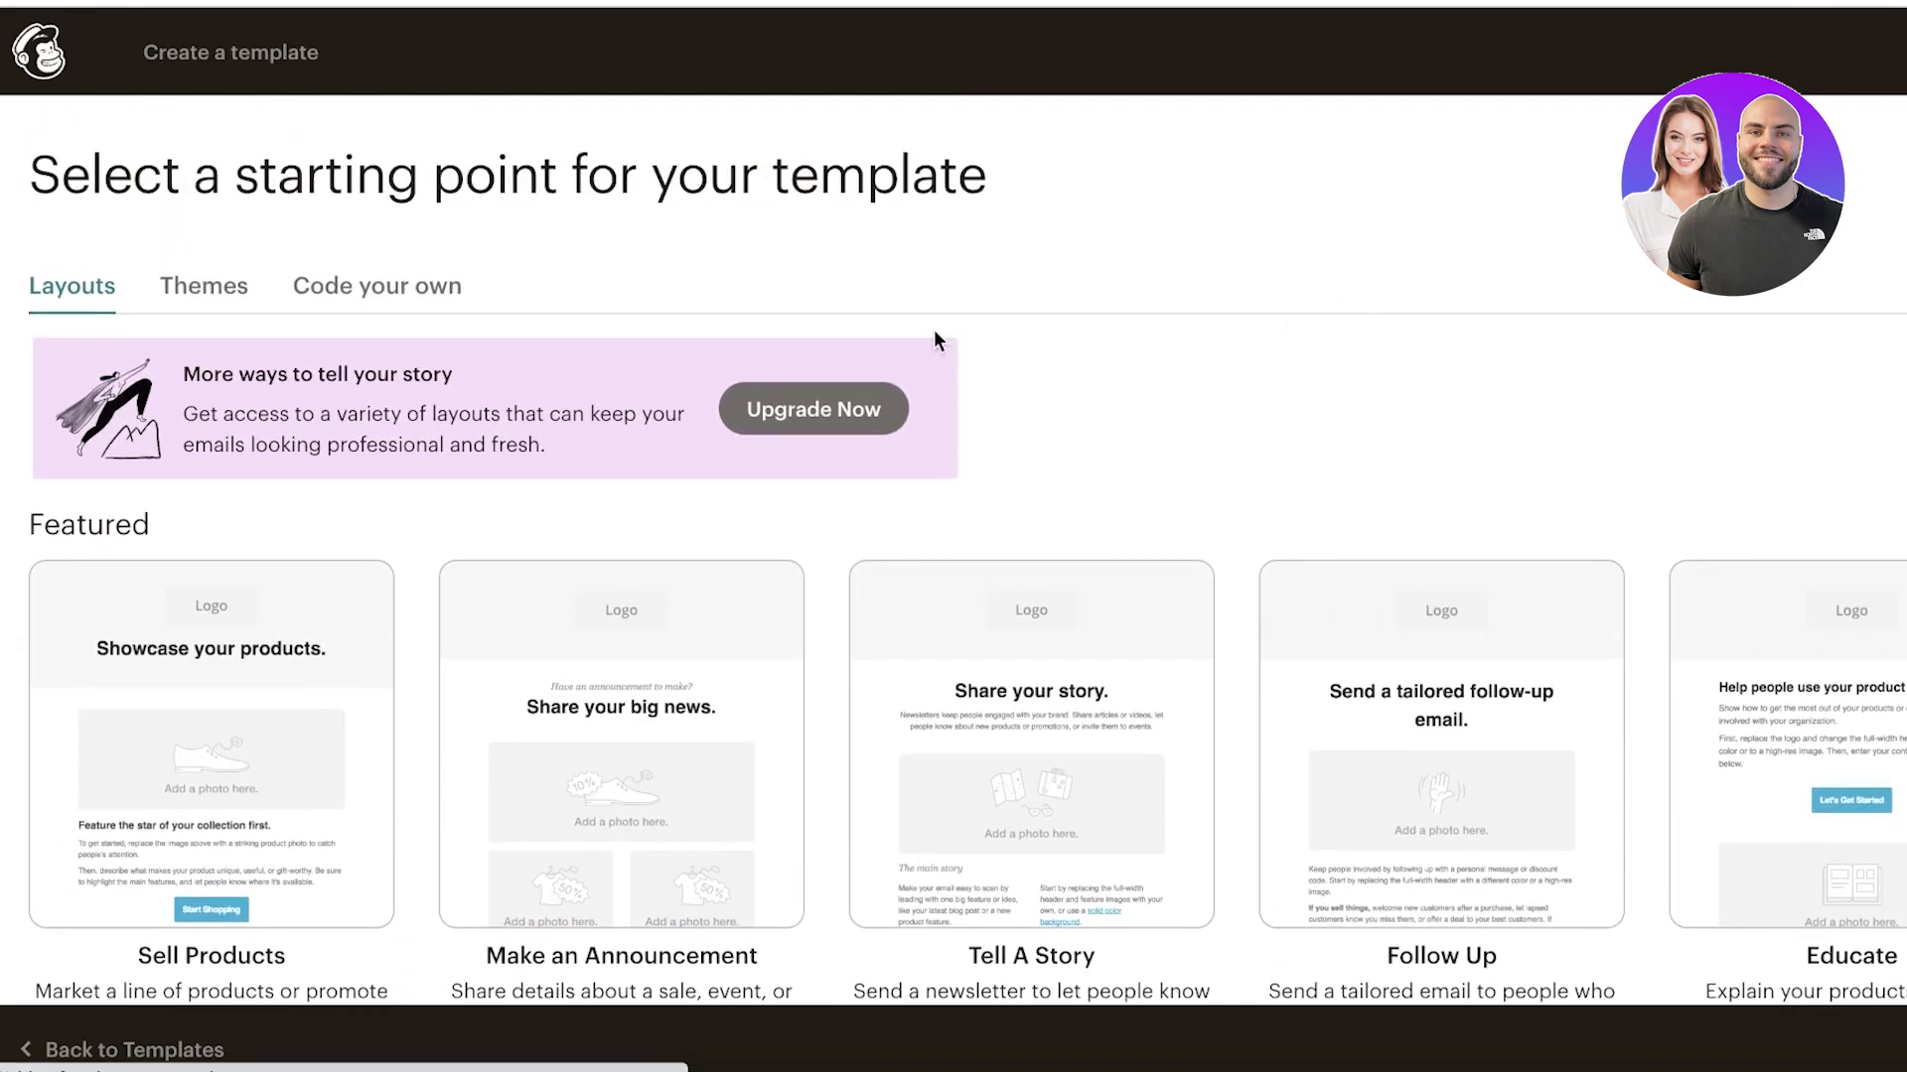
{"action": "scroll", "coordinate": [297, 273], "scroll_direction": "down", "scroll_amount": 3}
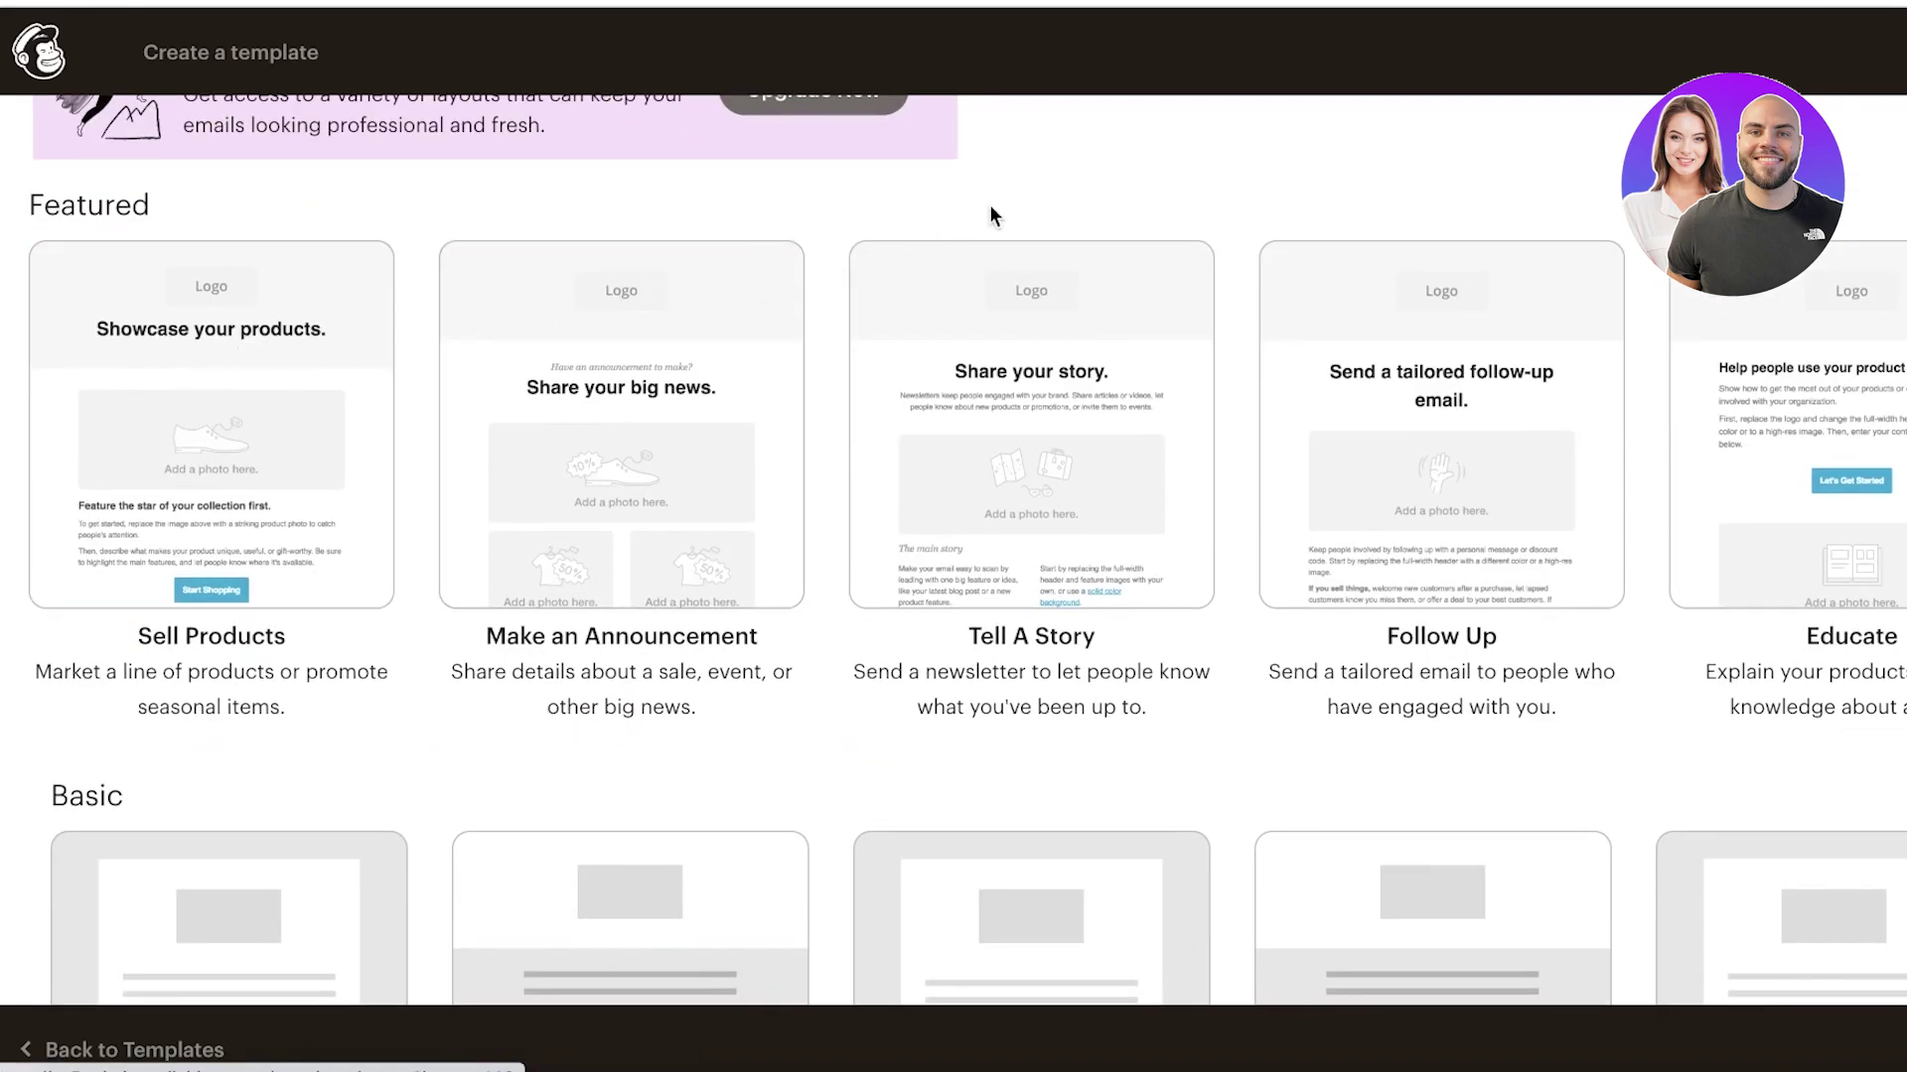
{"action": "scroll", "coordinate": [1146, 182], "scroll_direction": "up", "scroll_amount": 2}
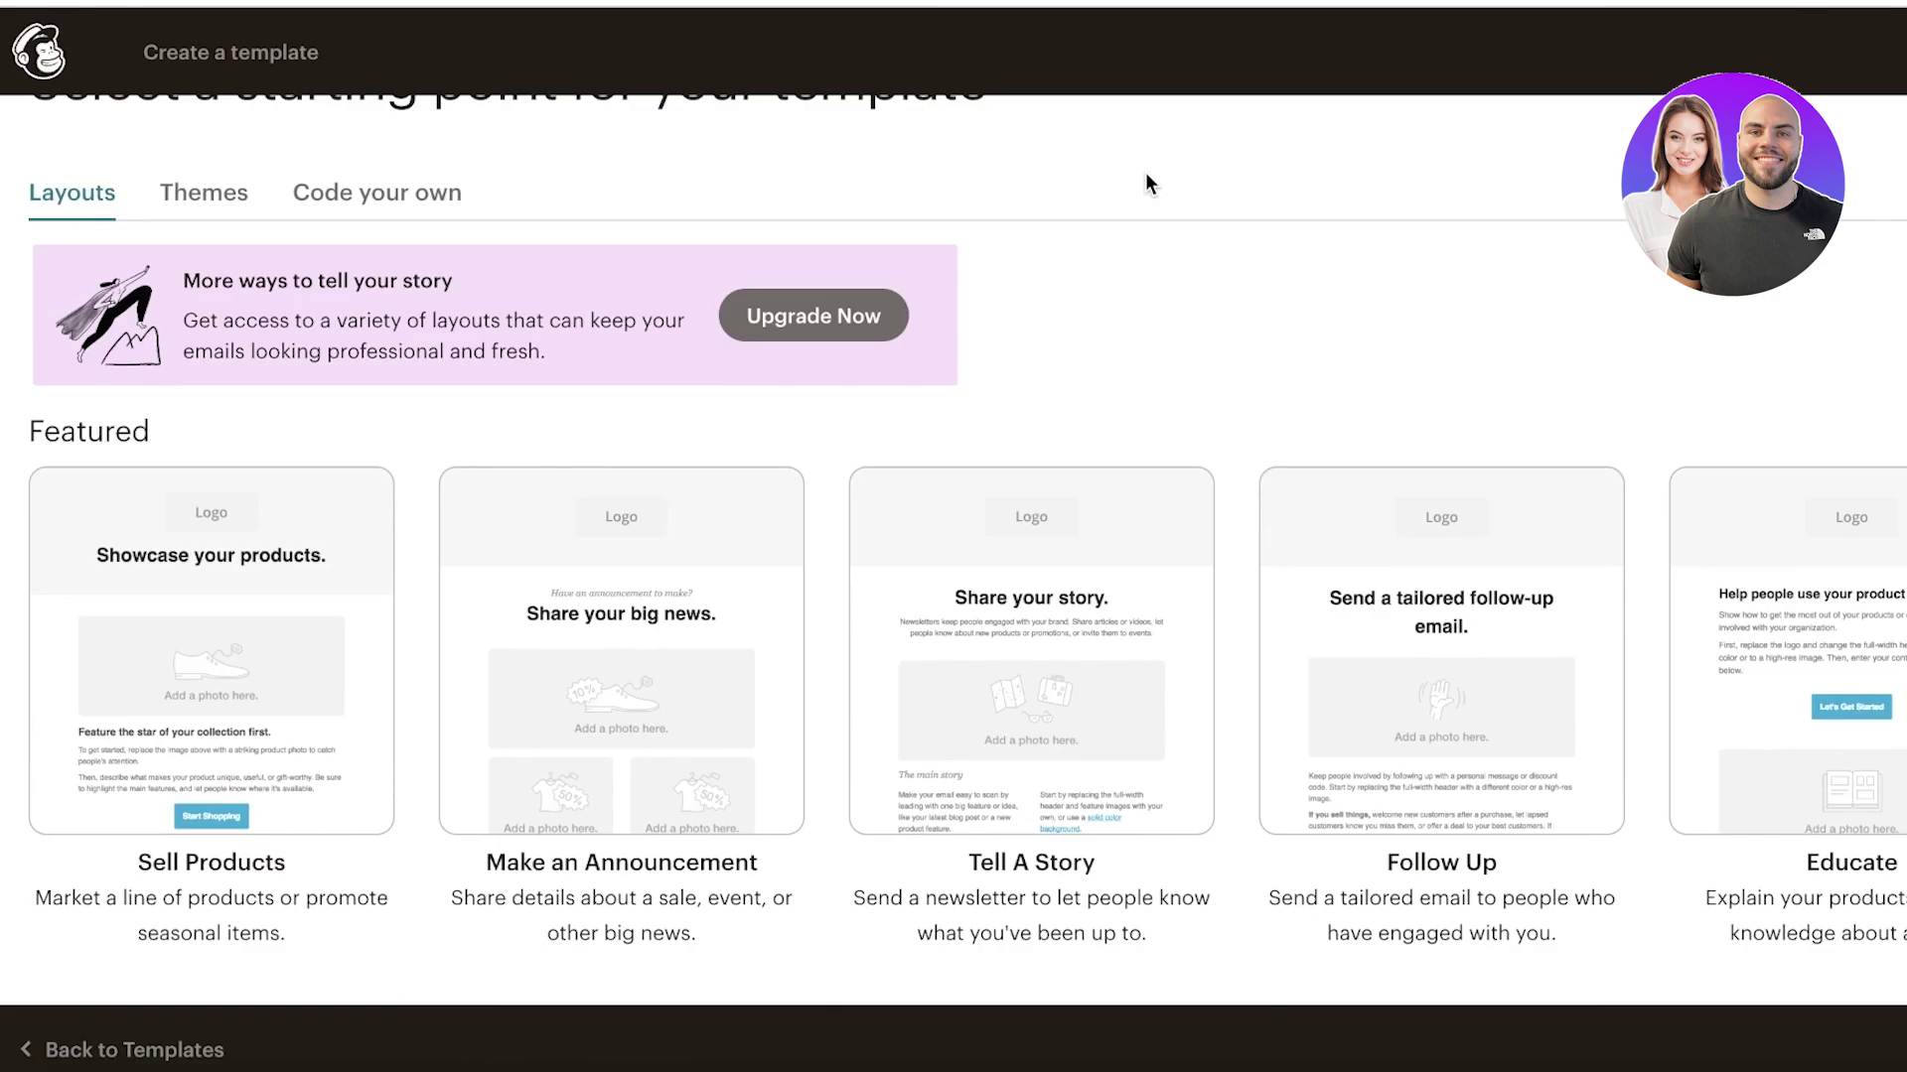
{"action": "scroll", "coordinate": [99, 571], "scroll_direction": "down", "scroll_amount": 5}
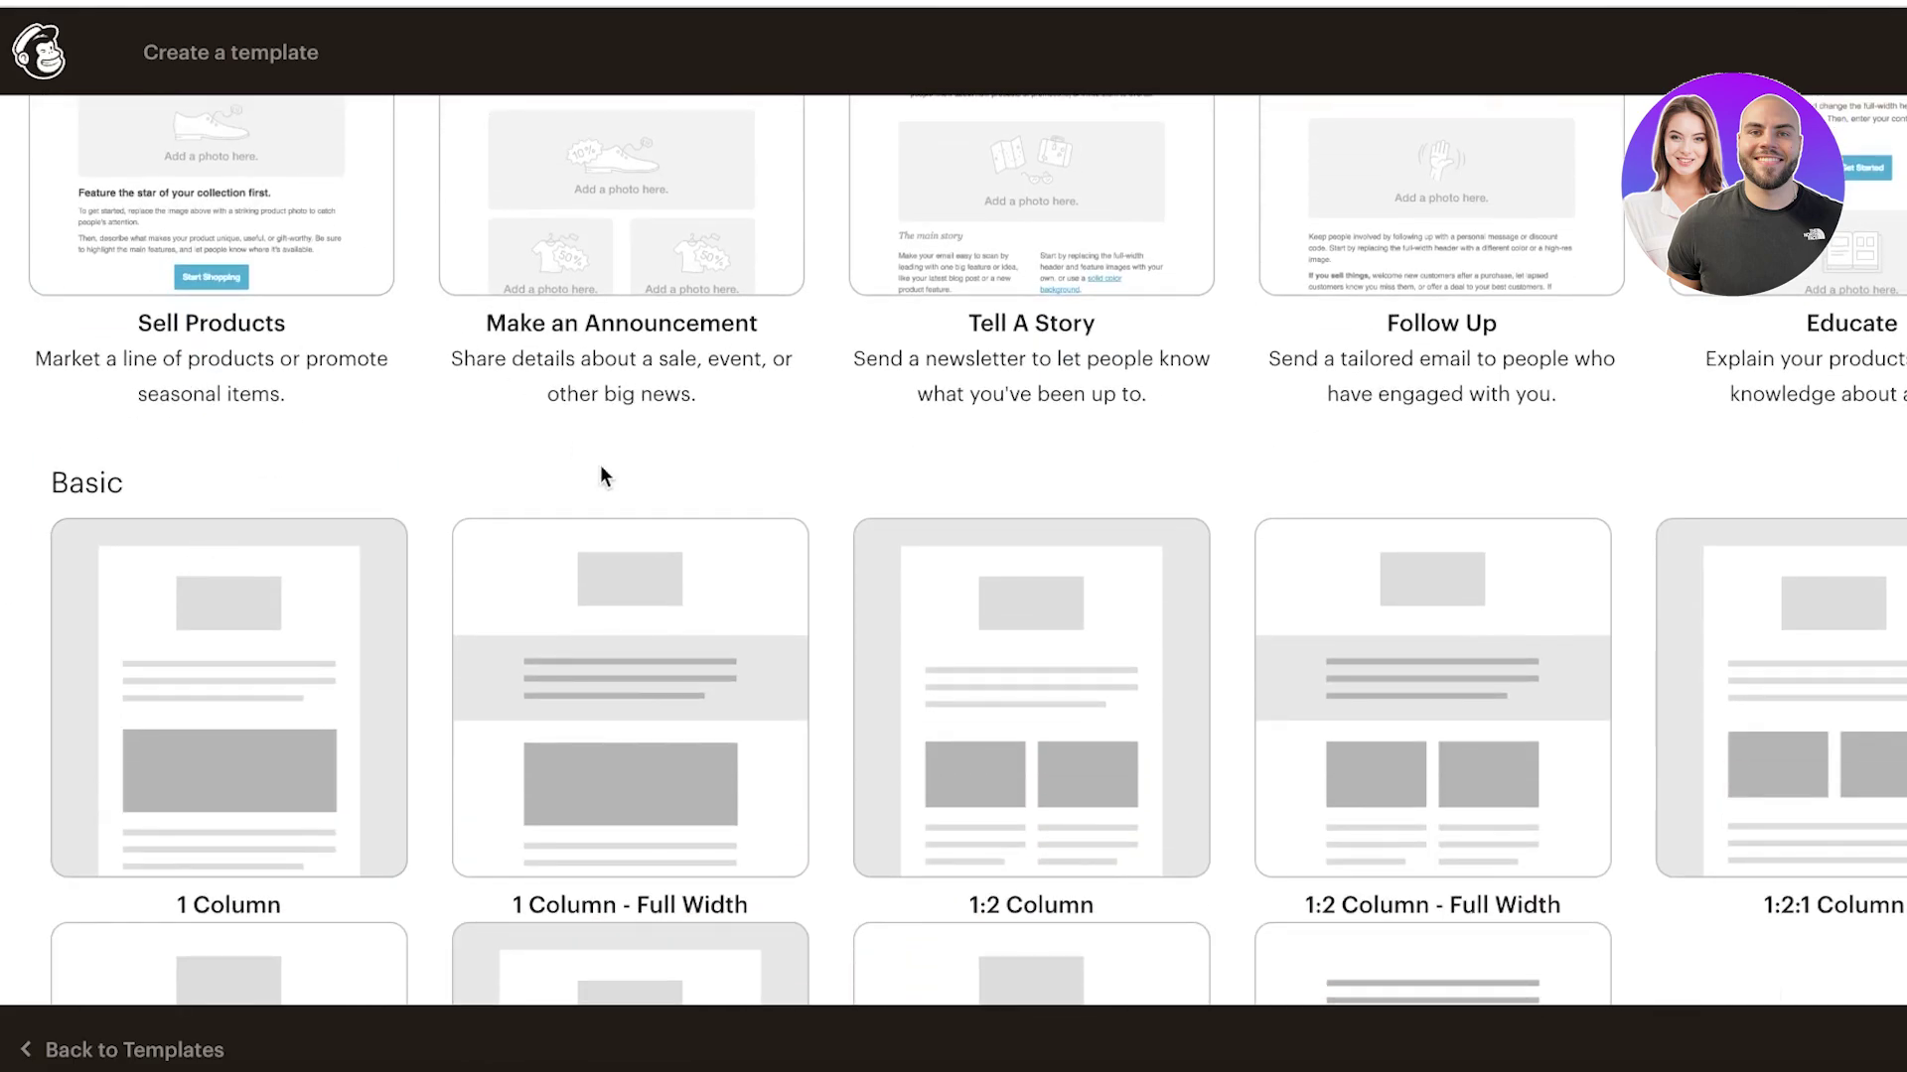
Browse the ready-made Themes and the Code your own template options.
{"action": "scroll", "coordinate": [611, 486], "scroll_direction": "up", "scroll_amount": 7}
{"action": "left_click", "coordinate": [213, 290]}
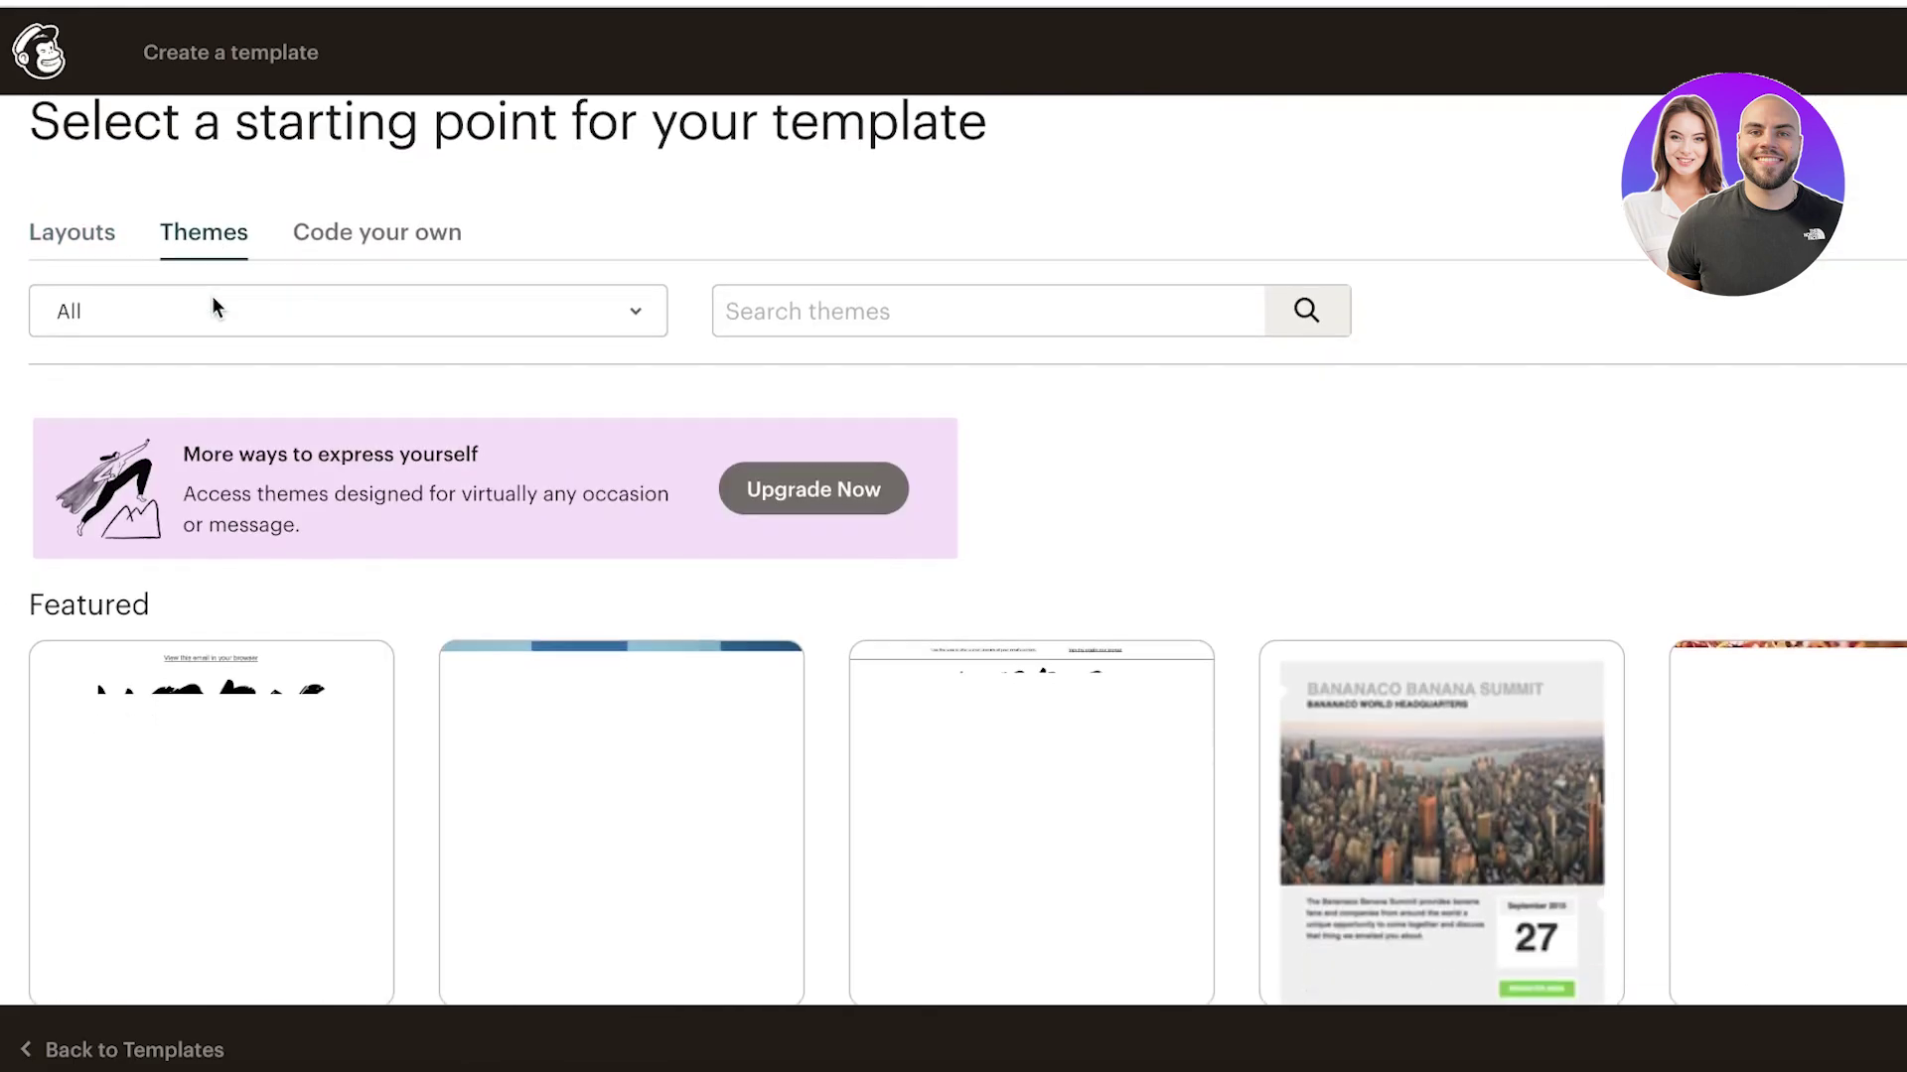
{"action": "scroll", "coordinate": [898, 391], "scroll_direction": "down", "scroll_amount": 3}
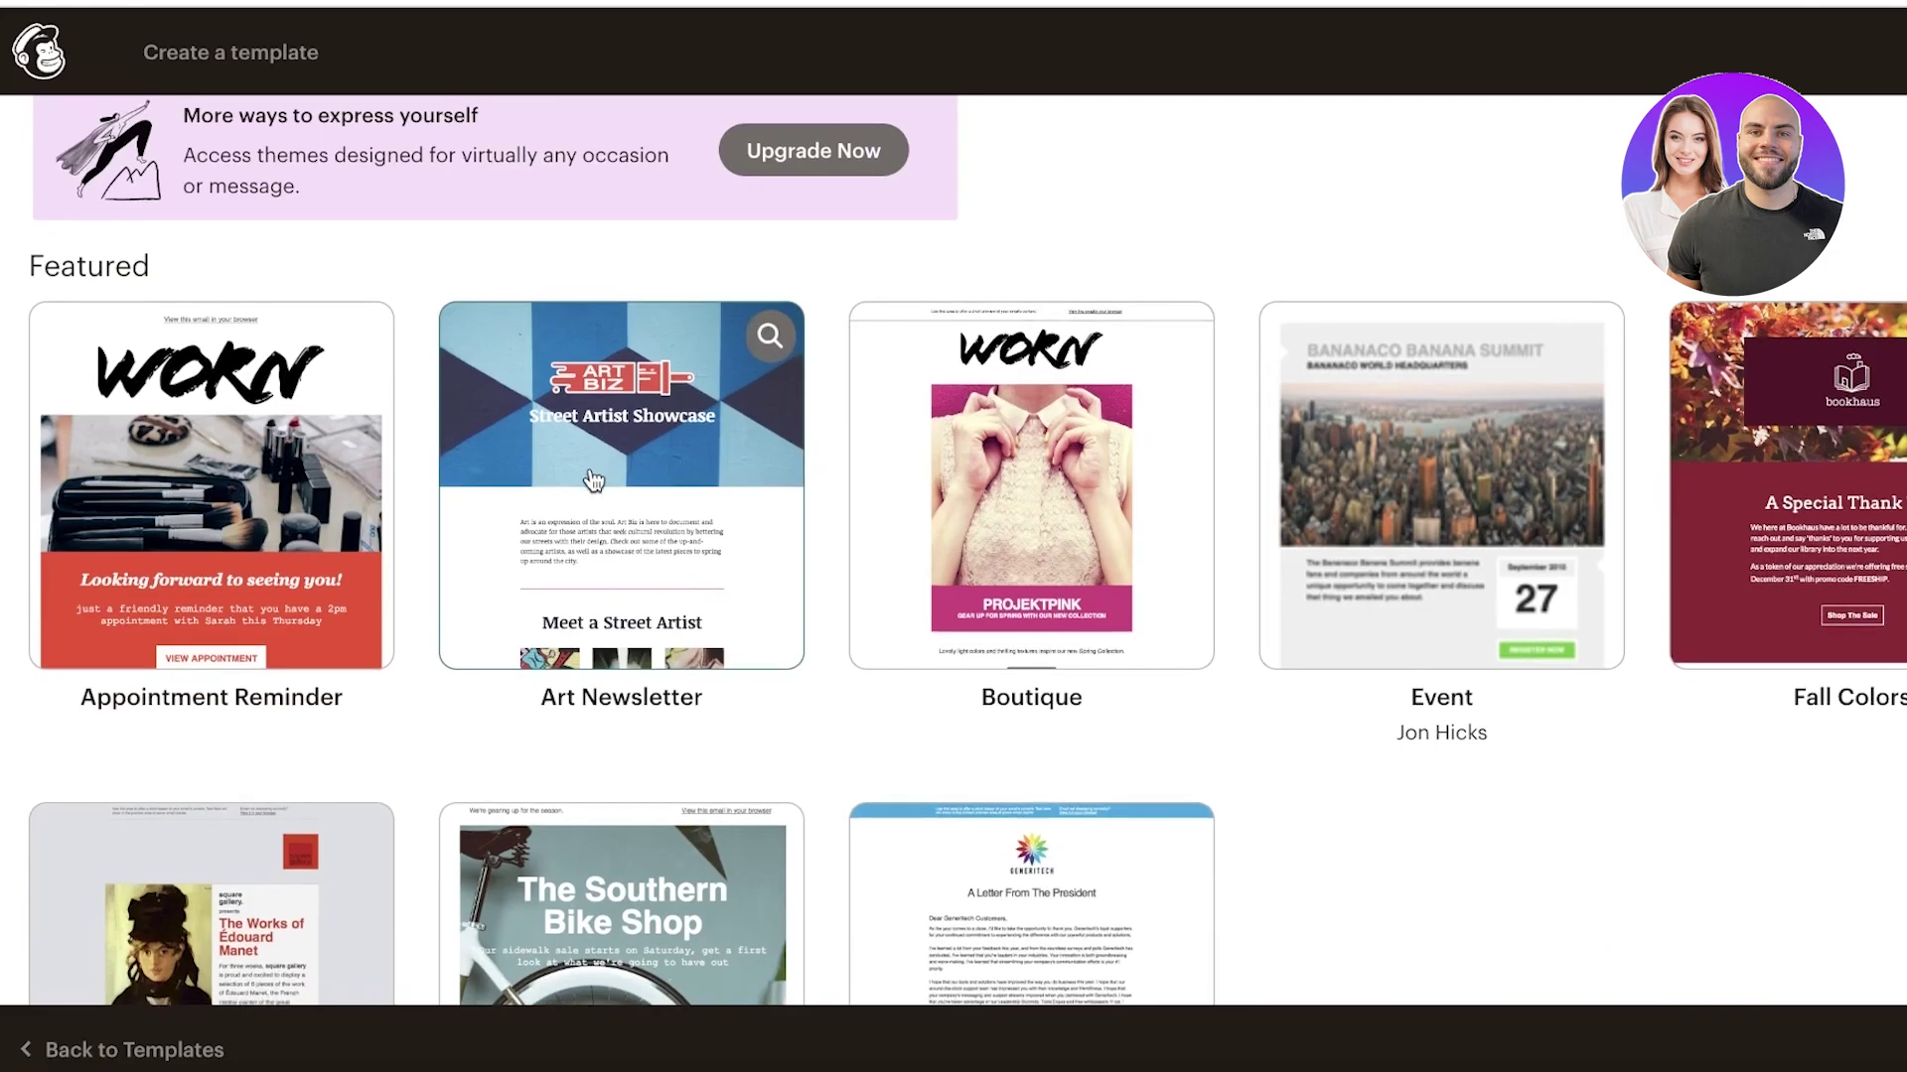
{"action": "scroll", "coordinate": [695, 497], "scroll_direction": "down", "scroll_amount": 13}
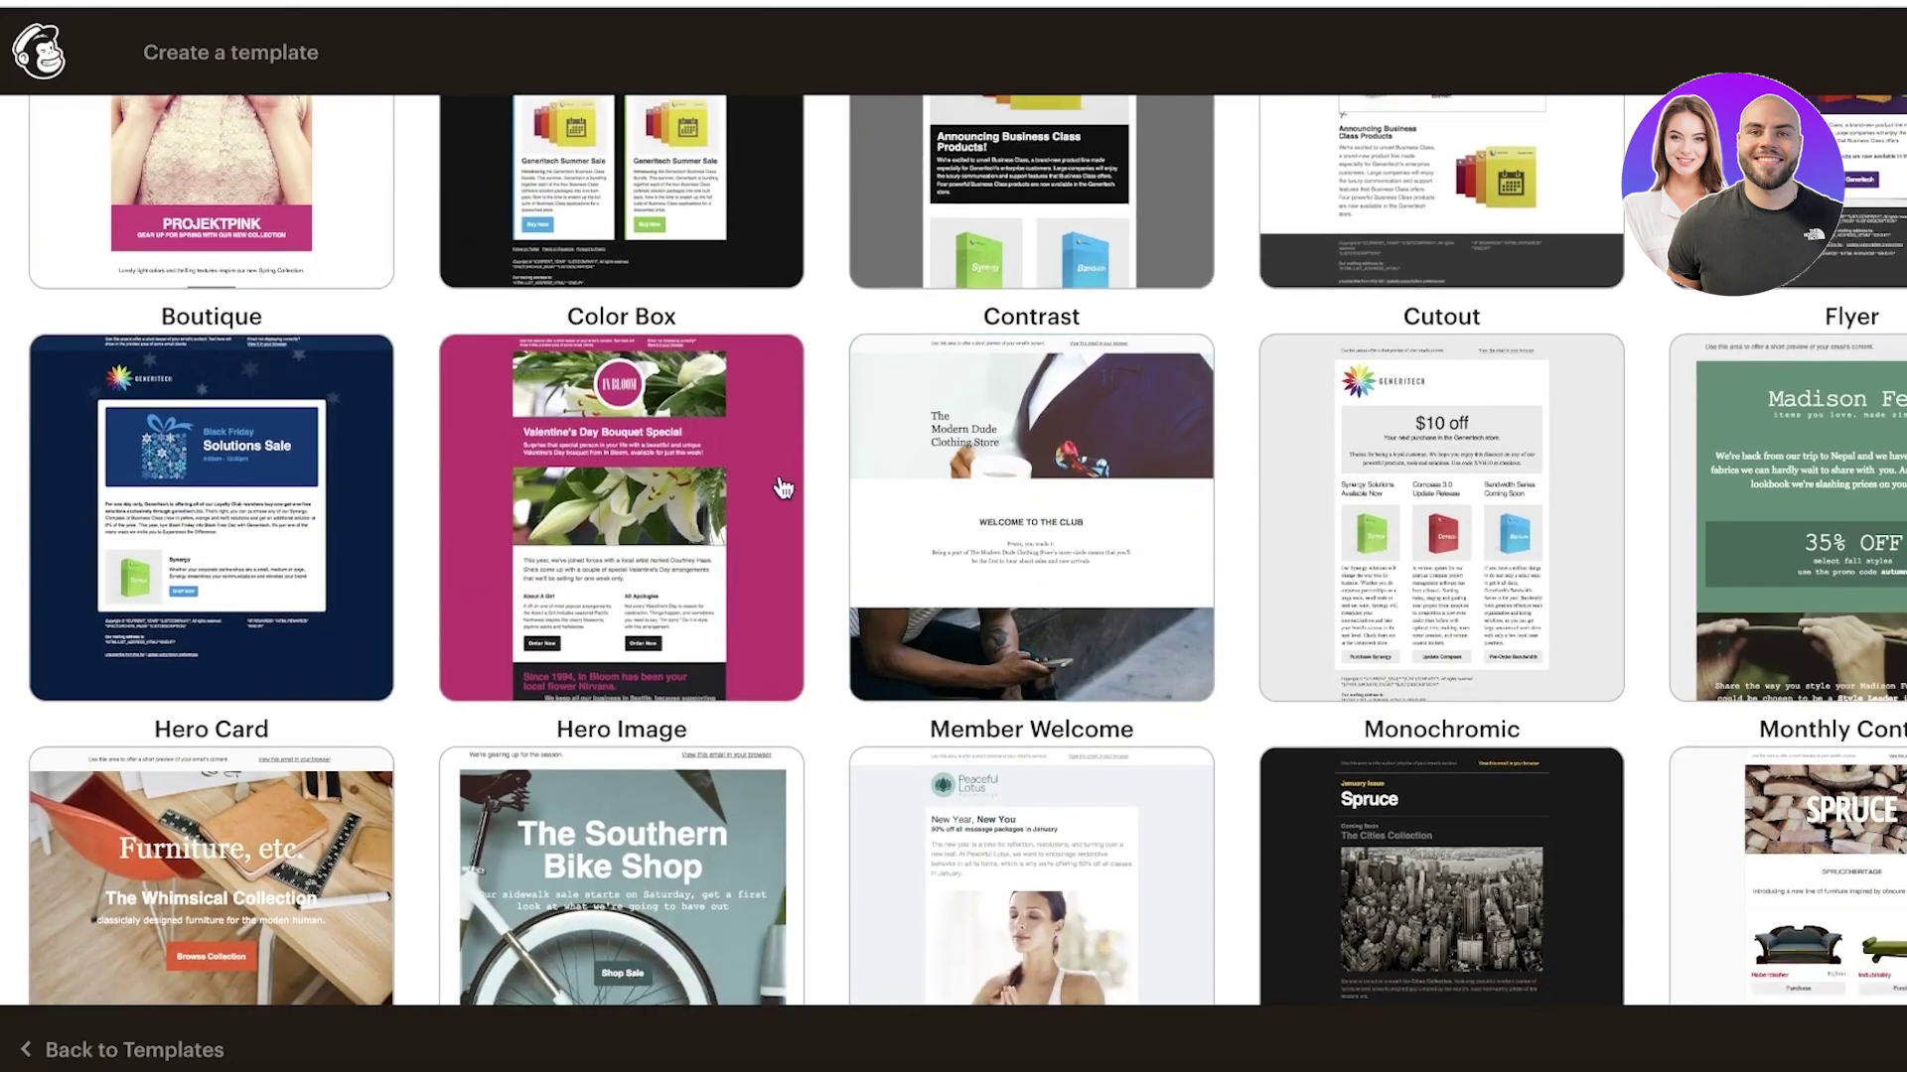
{"action": "scroll", "coordinate": [769, 474], "scroll_direction": "up", "scroll_amount": 15}
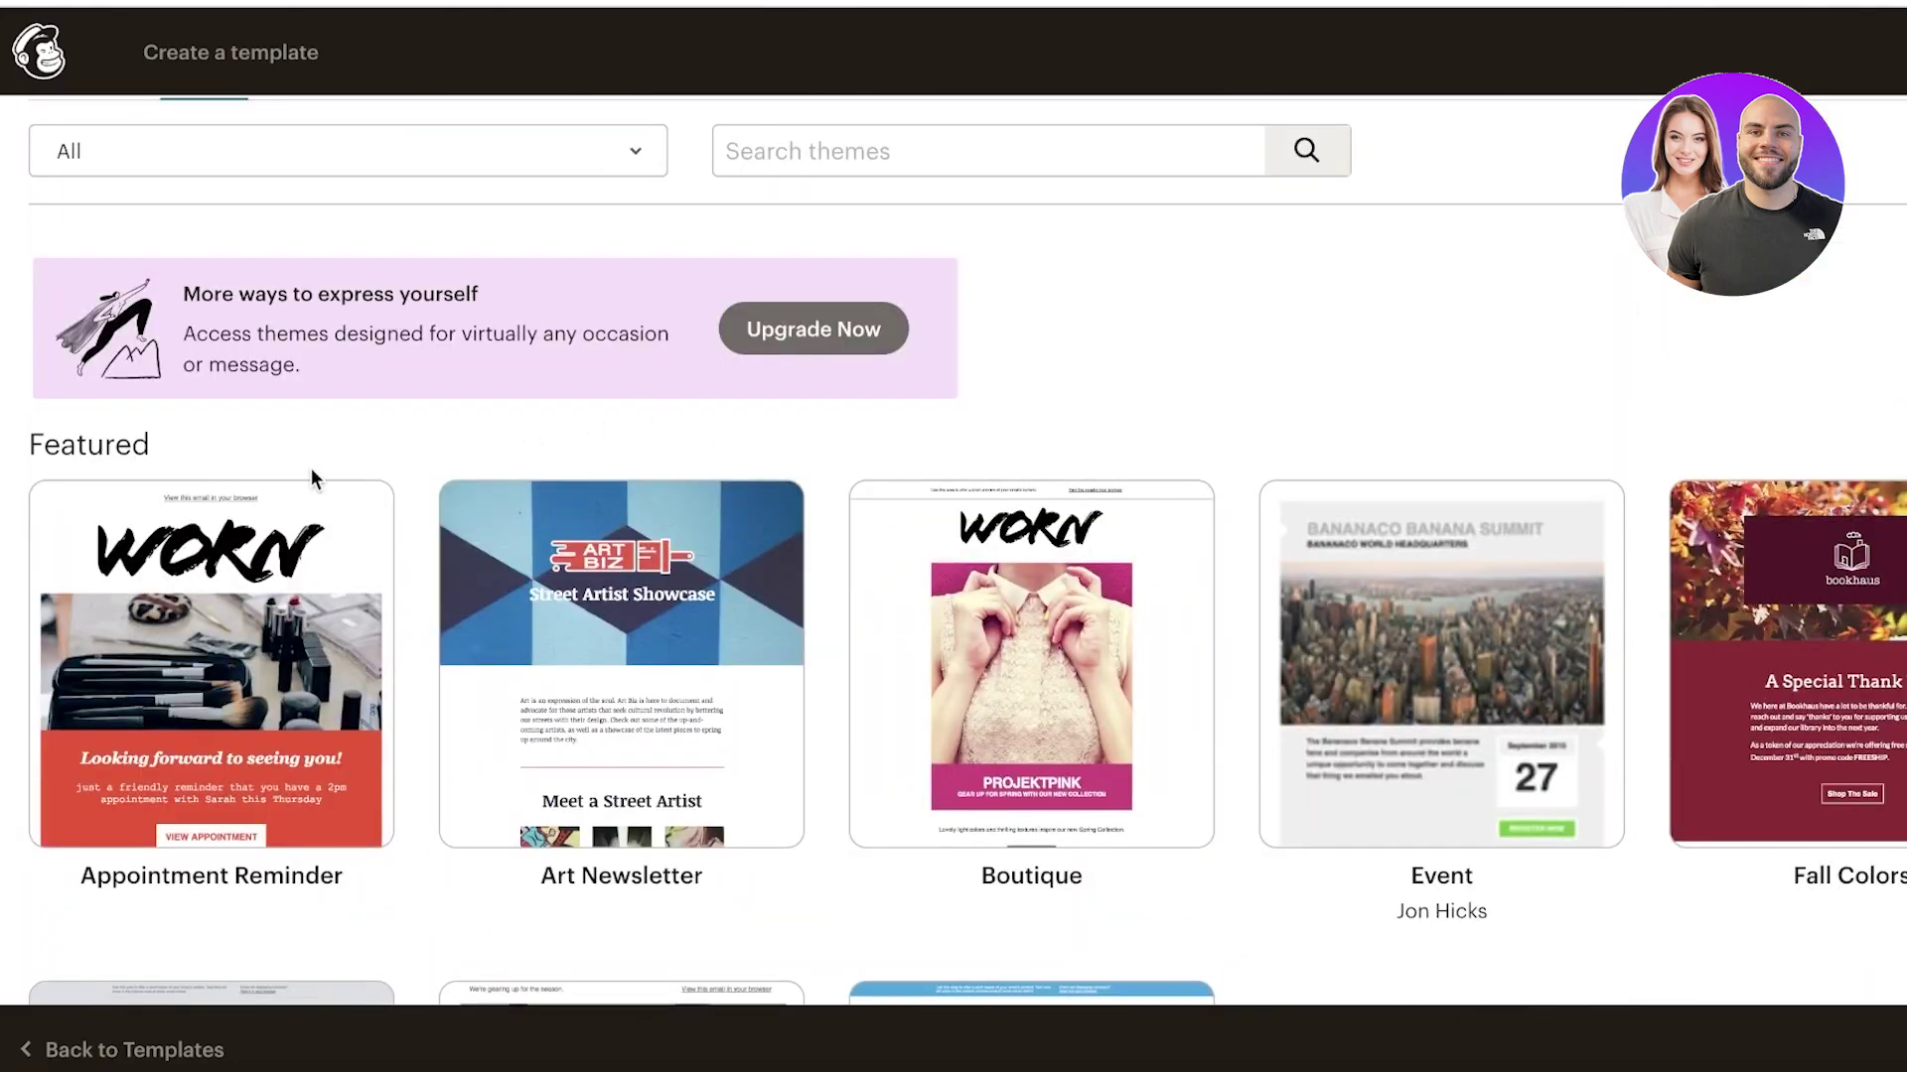
{"action": "scroll", "coordinate": [312, 468], "scroll_direction": "up", "scroll_amount": 2}
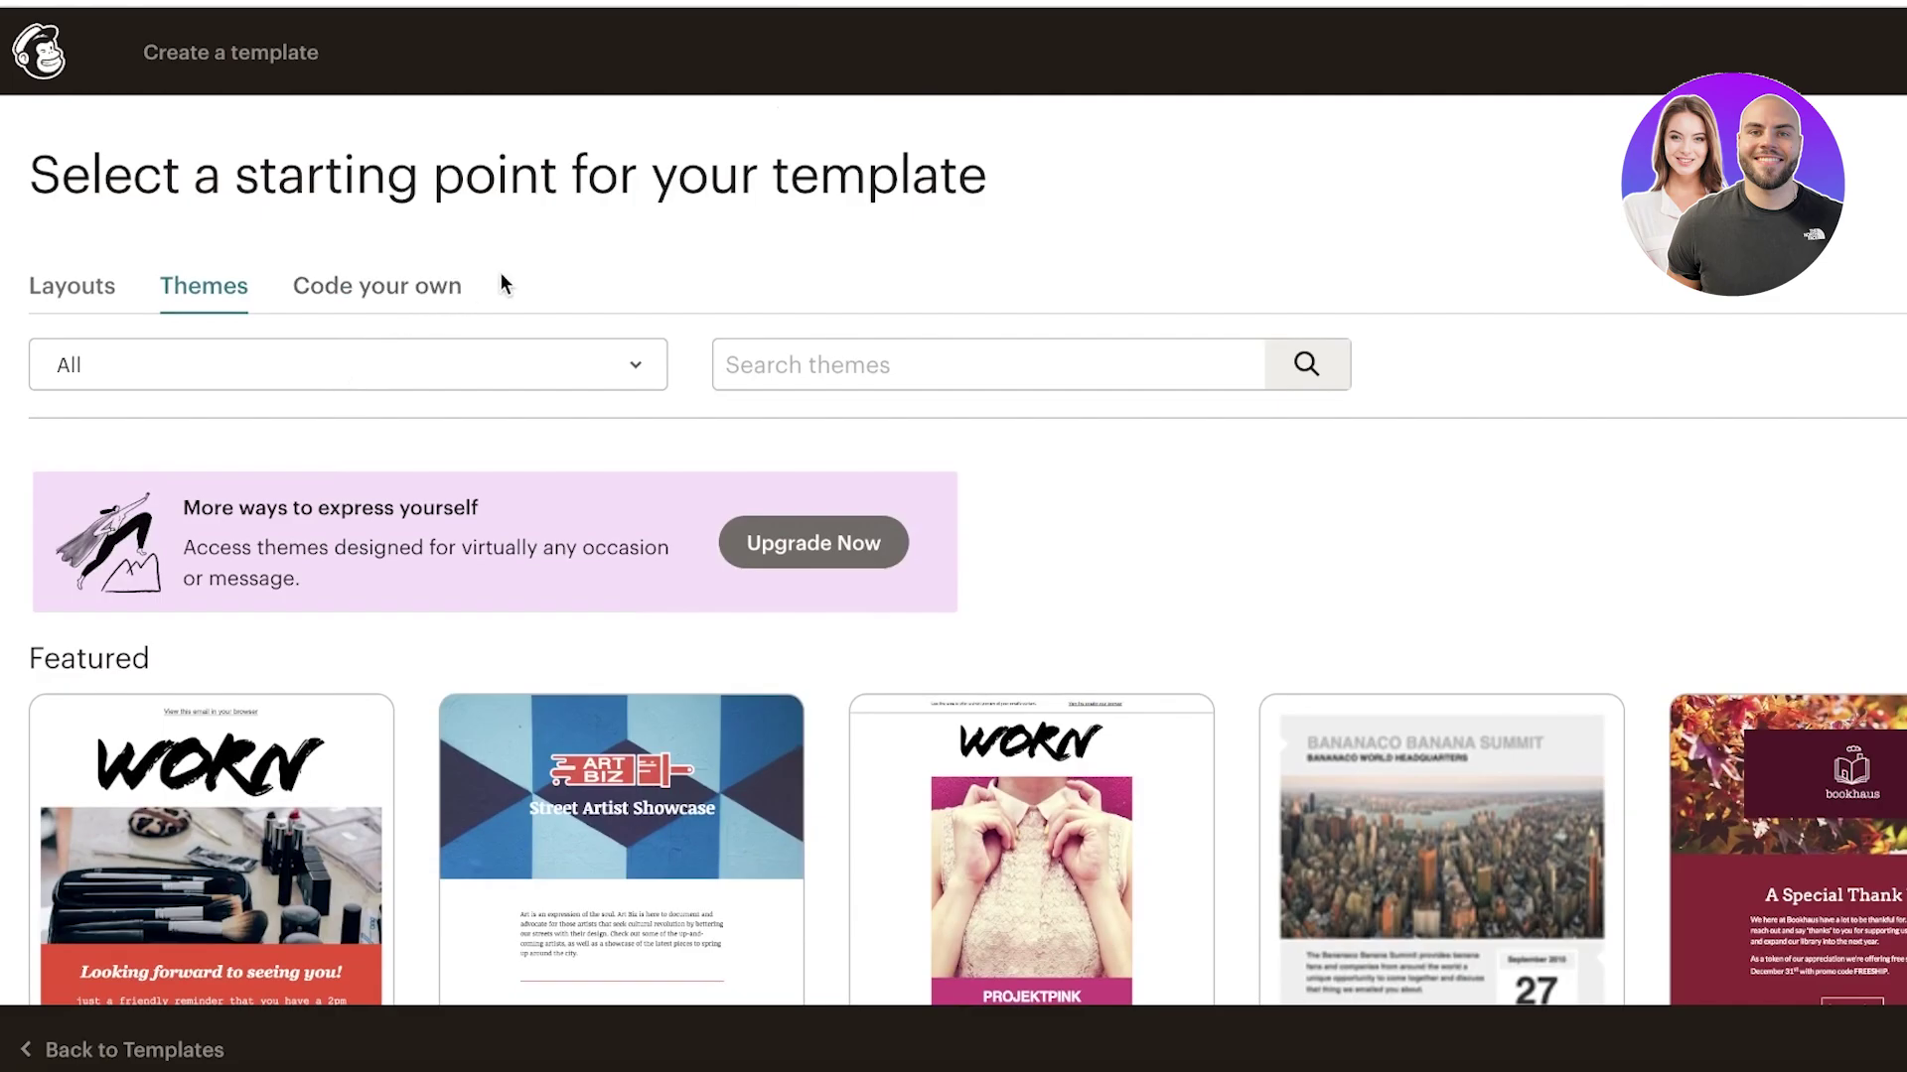
{"action": "scroll", "coordinate": [501, 283], "scroll_direction": "down", "scroll_amount": 20}
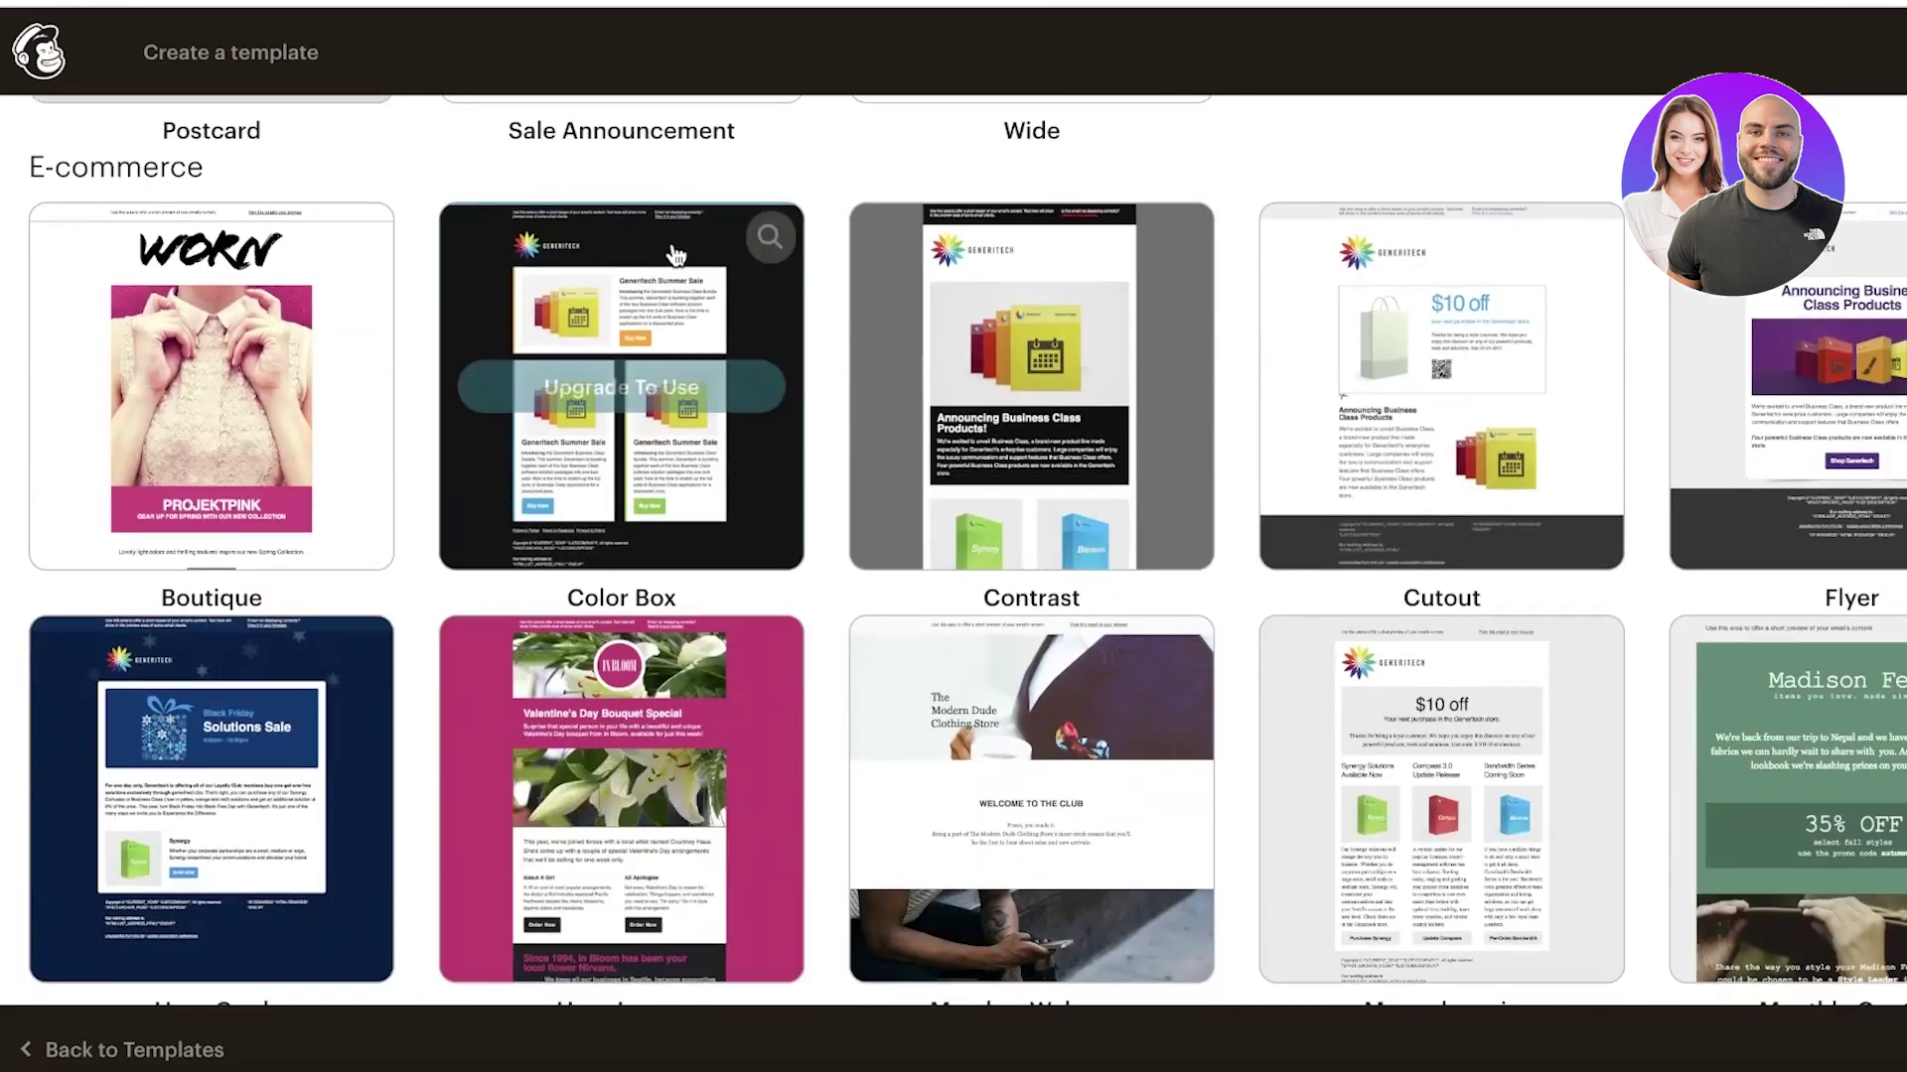
{"action": "scroll", "coordinate": [1420, 290], "scroll_direction": "up", "scroll_amount": 20}
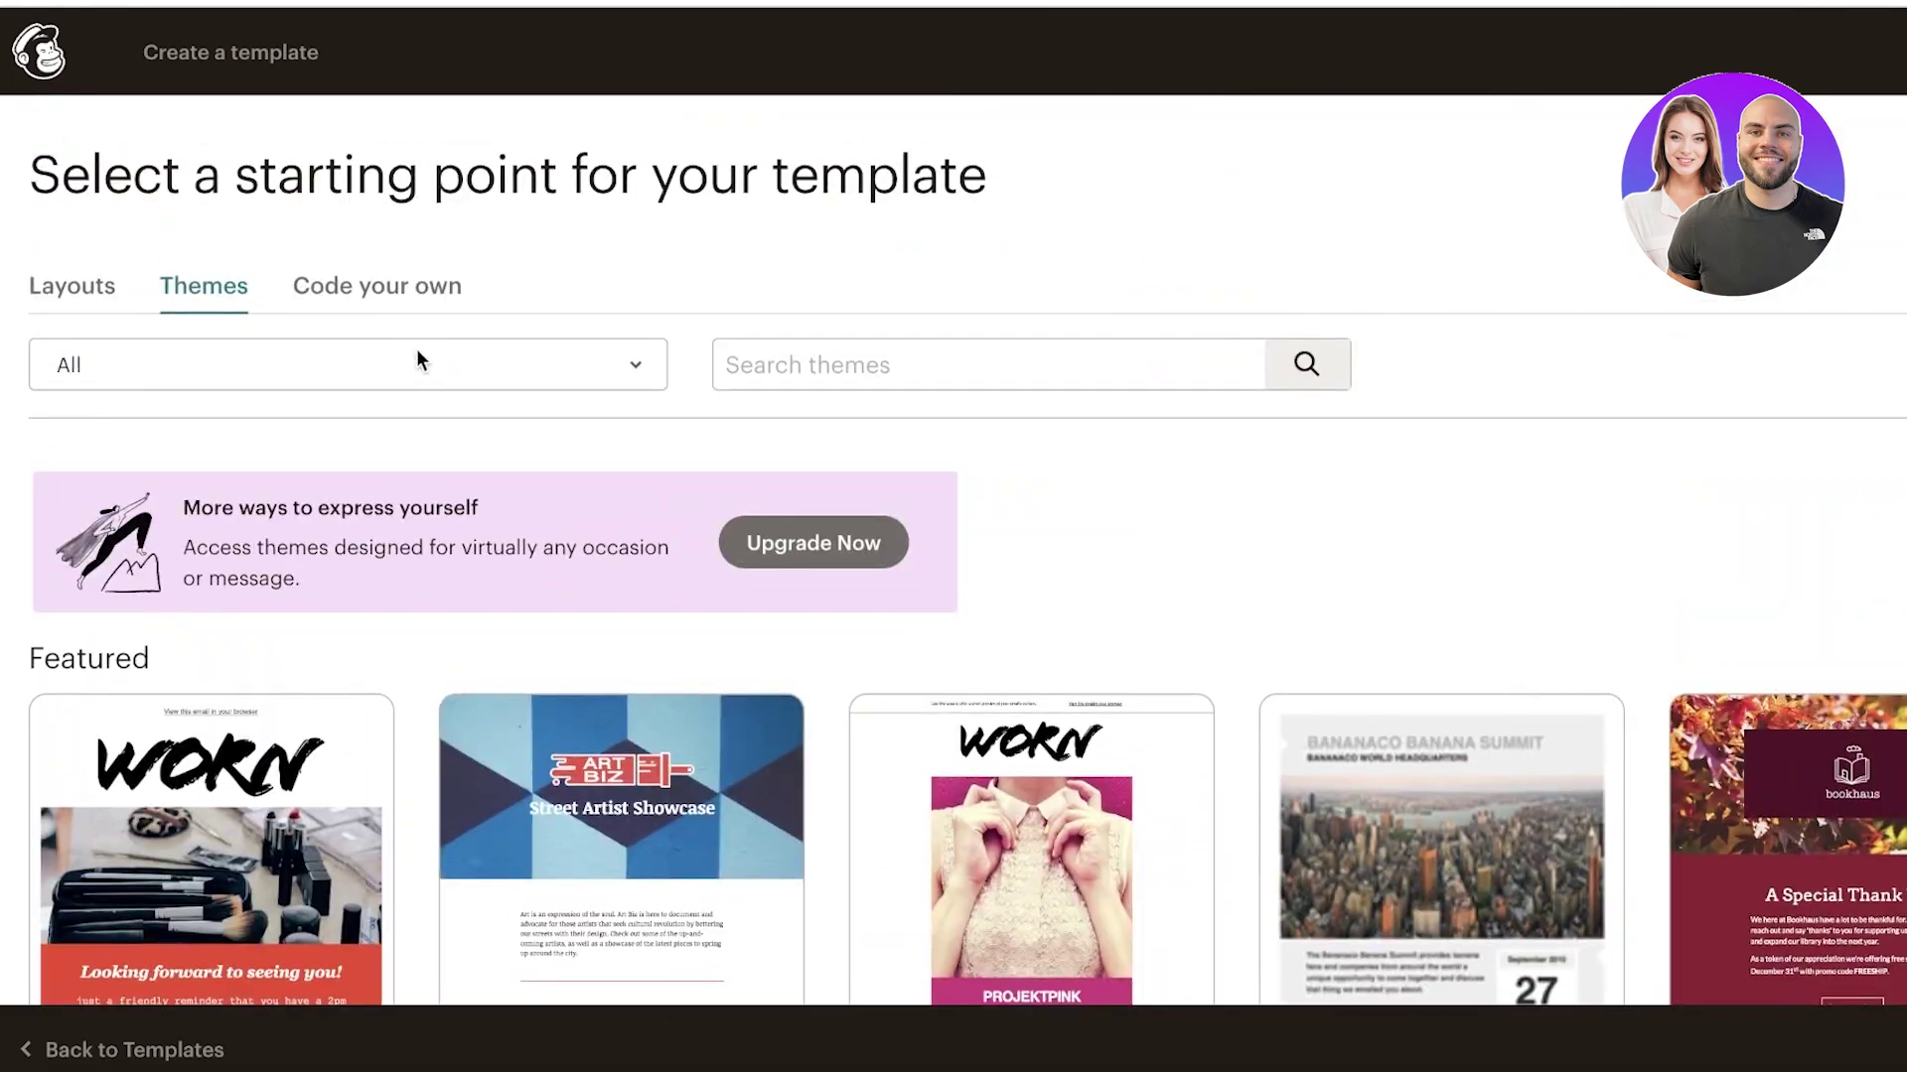
{"action": "left_click", "coordinate": [404, 290]}
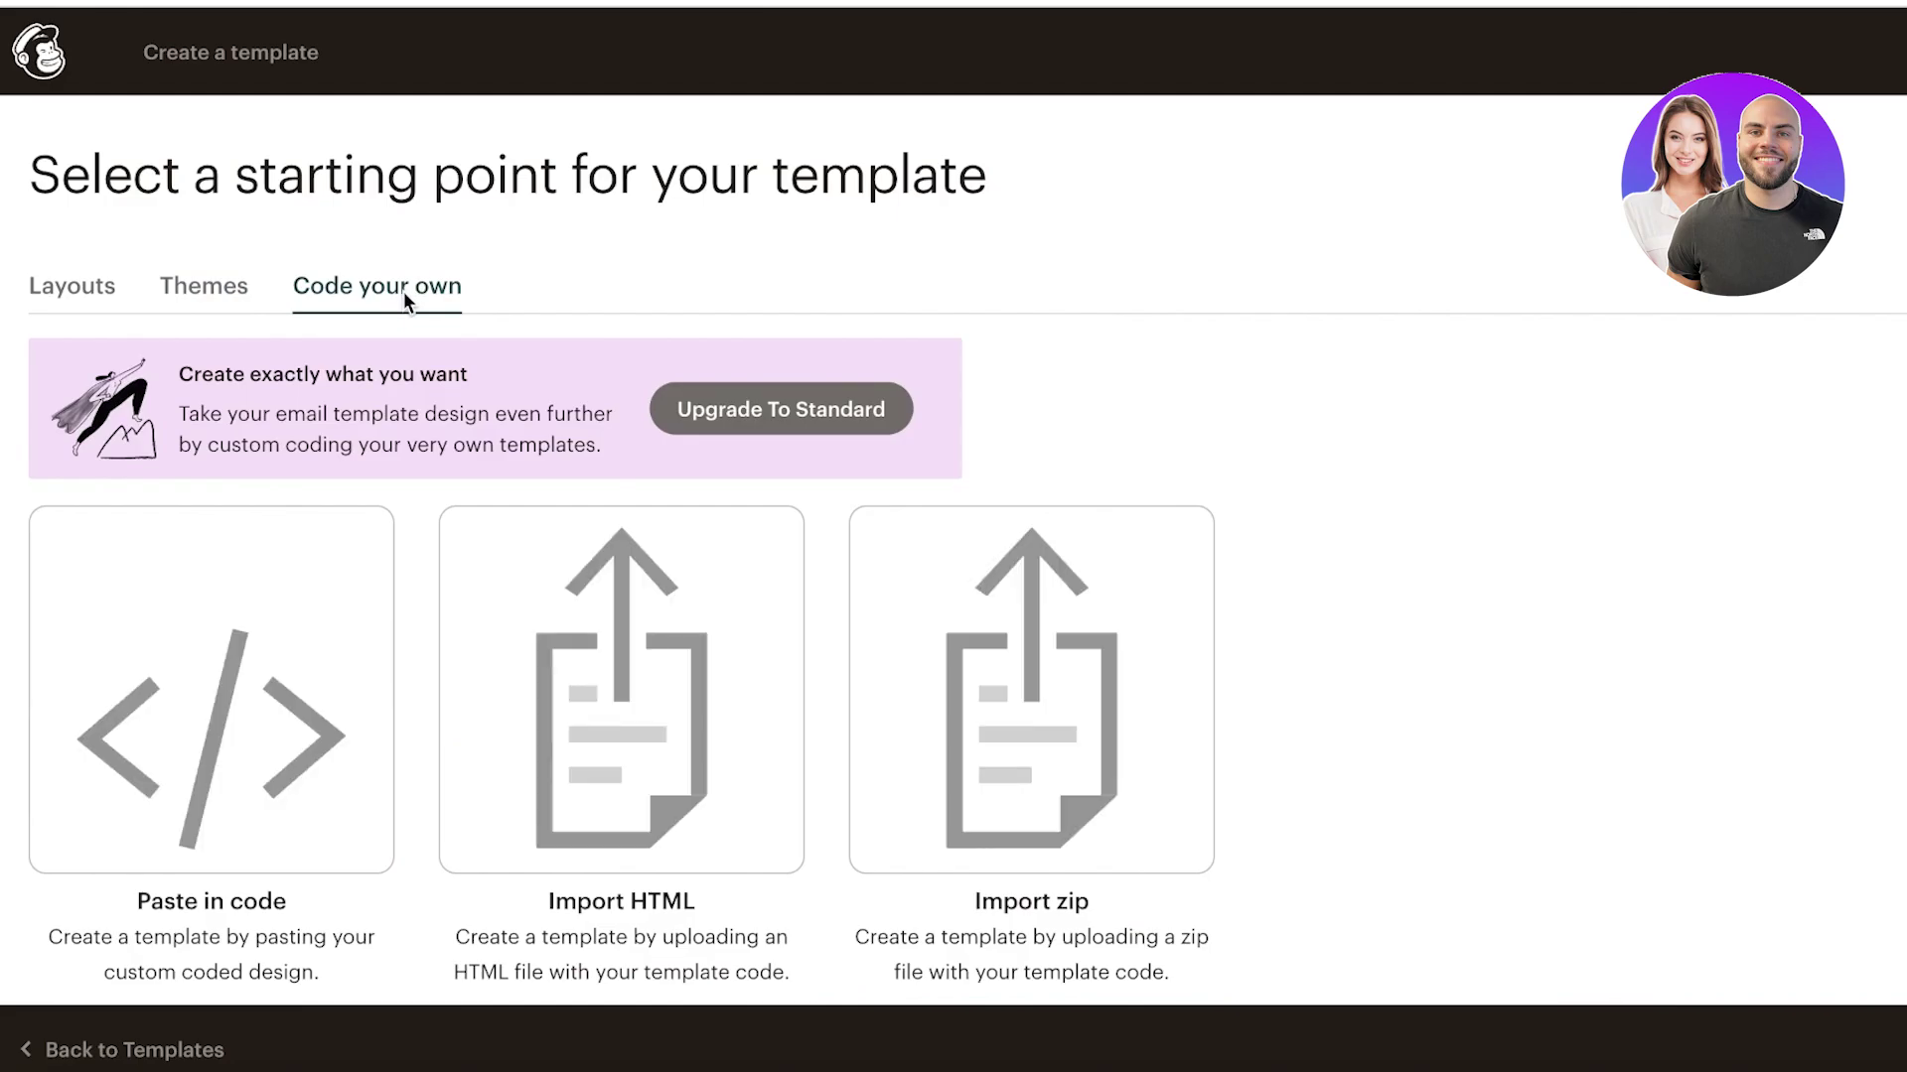
Return to Layouts and start the template from the Basic 1 Column layout.
{"action": "left_click", "coordinate": [66, 298]}
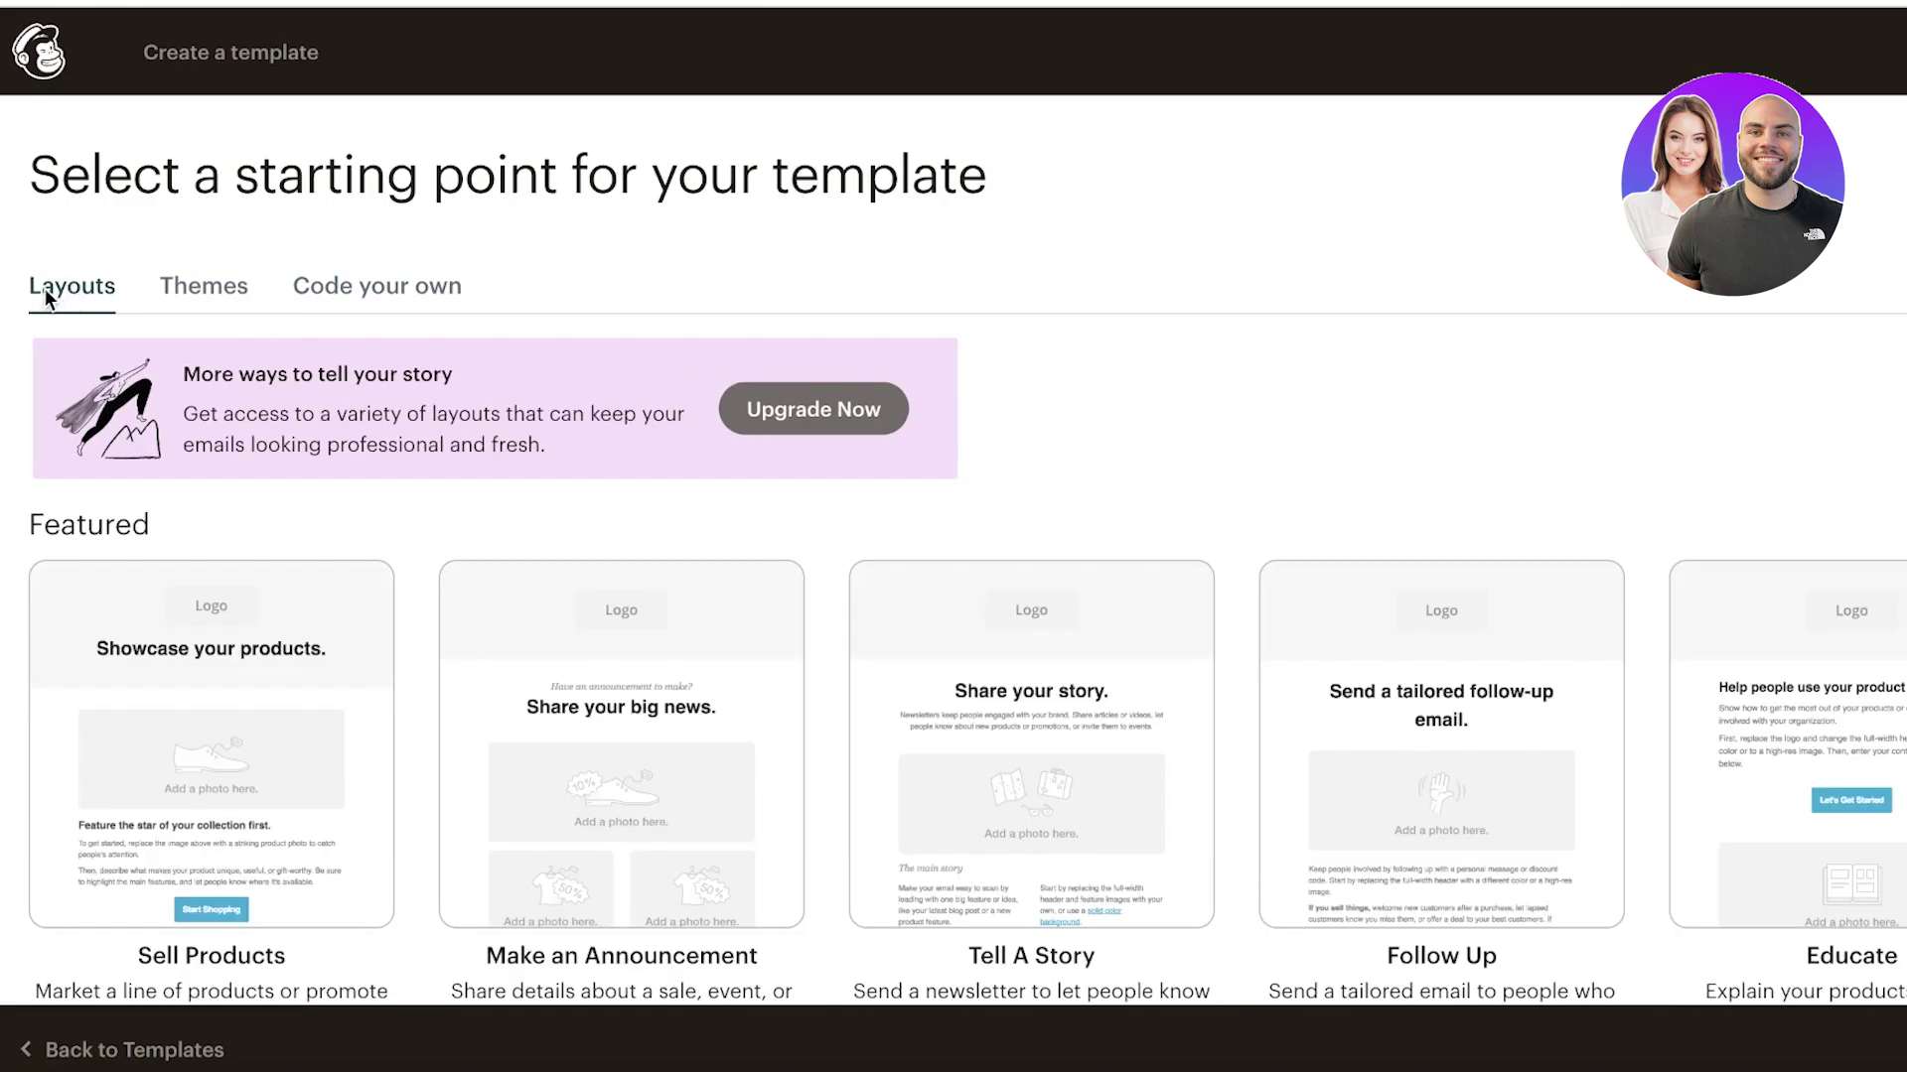
{"action": "scroll", "coordinate": [127, 541], "scroll_direction": "down", "scroll_amount": 1}
{"action": "scroll", "coordinate": [876, 332], "scroll_direction": "down", "scroll_amount": 3}
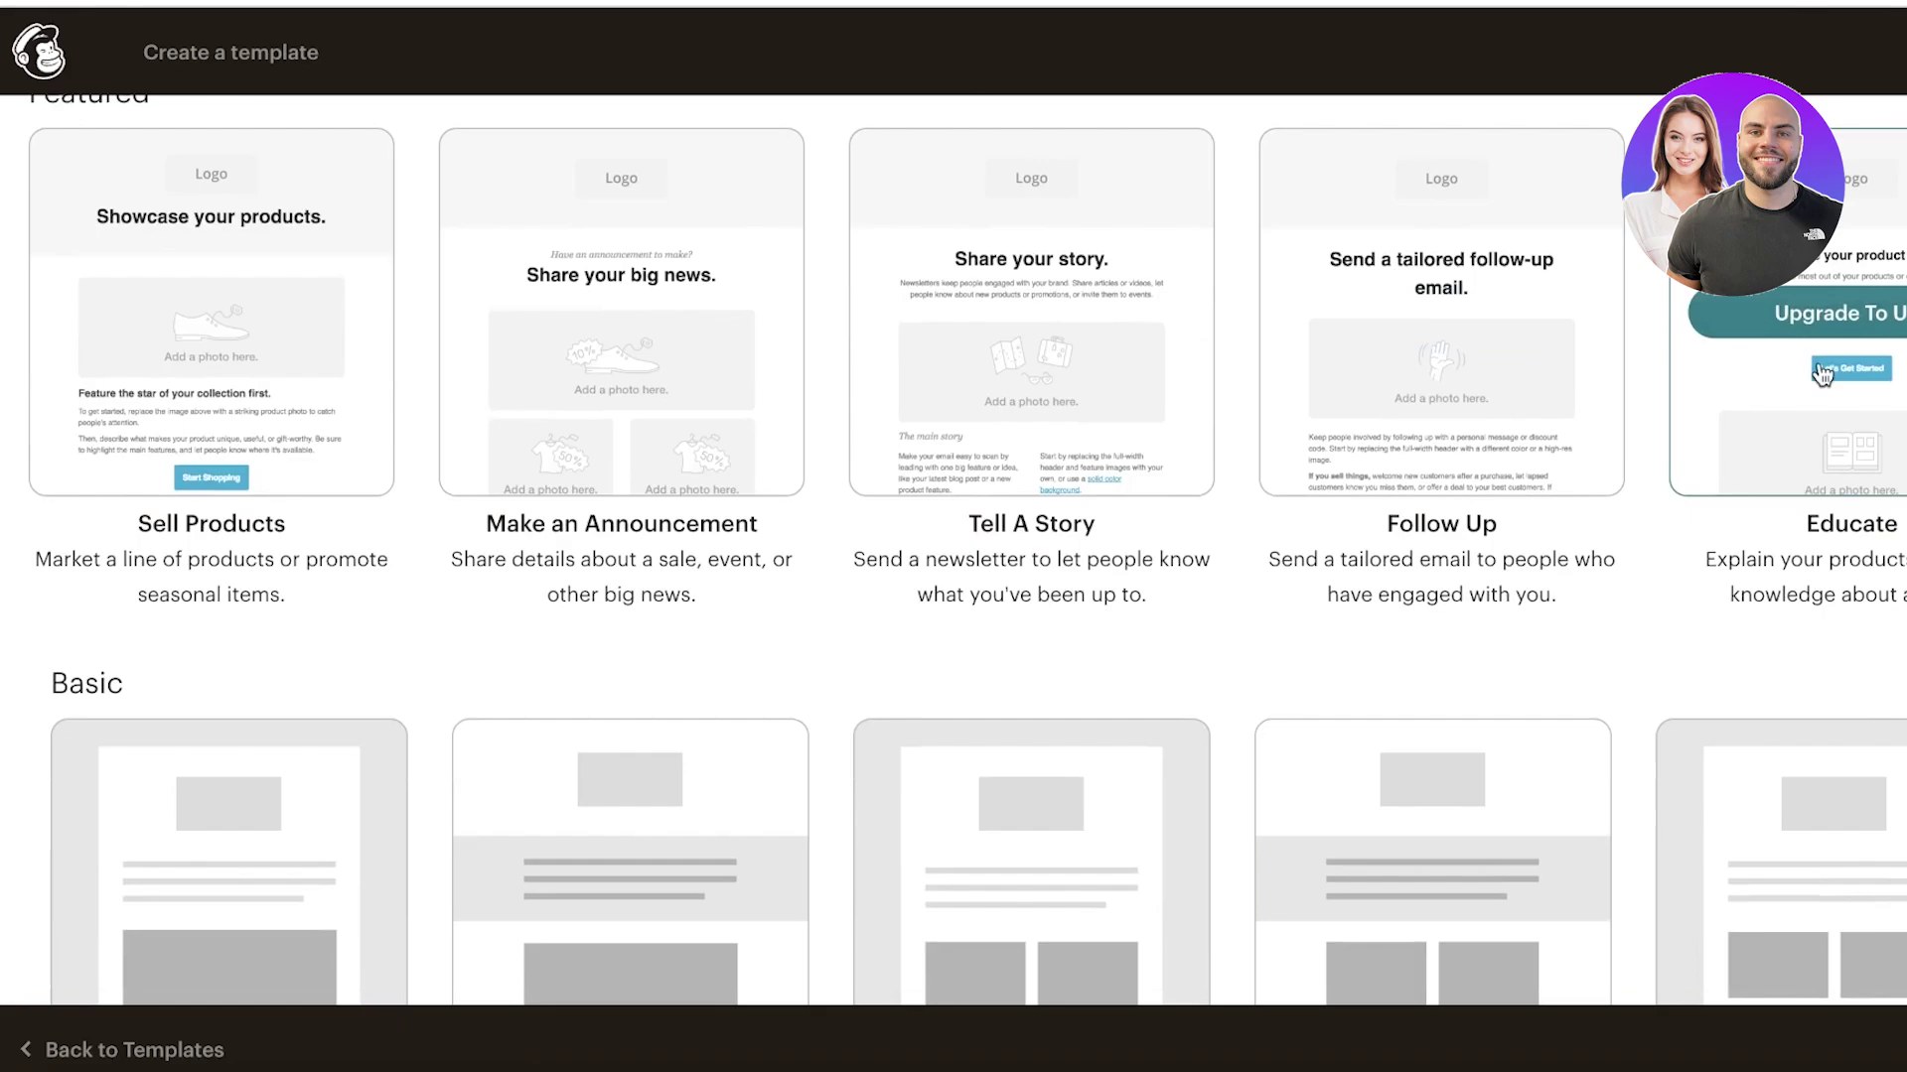
{"action": "scroll", "coordinate": [68, 460], "scroll_direction": "down", "scroll_amount": 6}
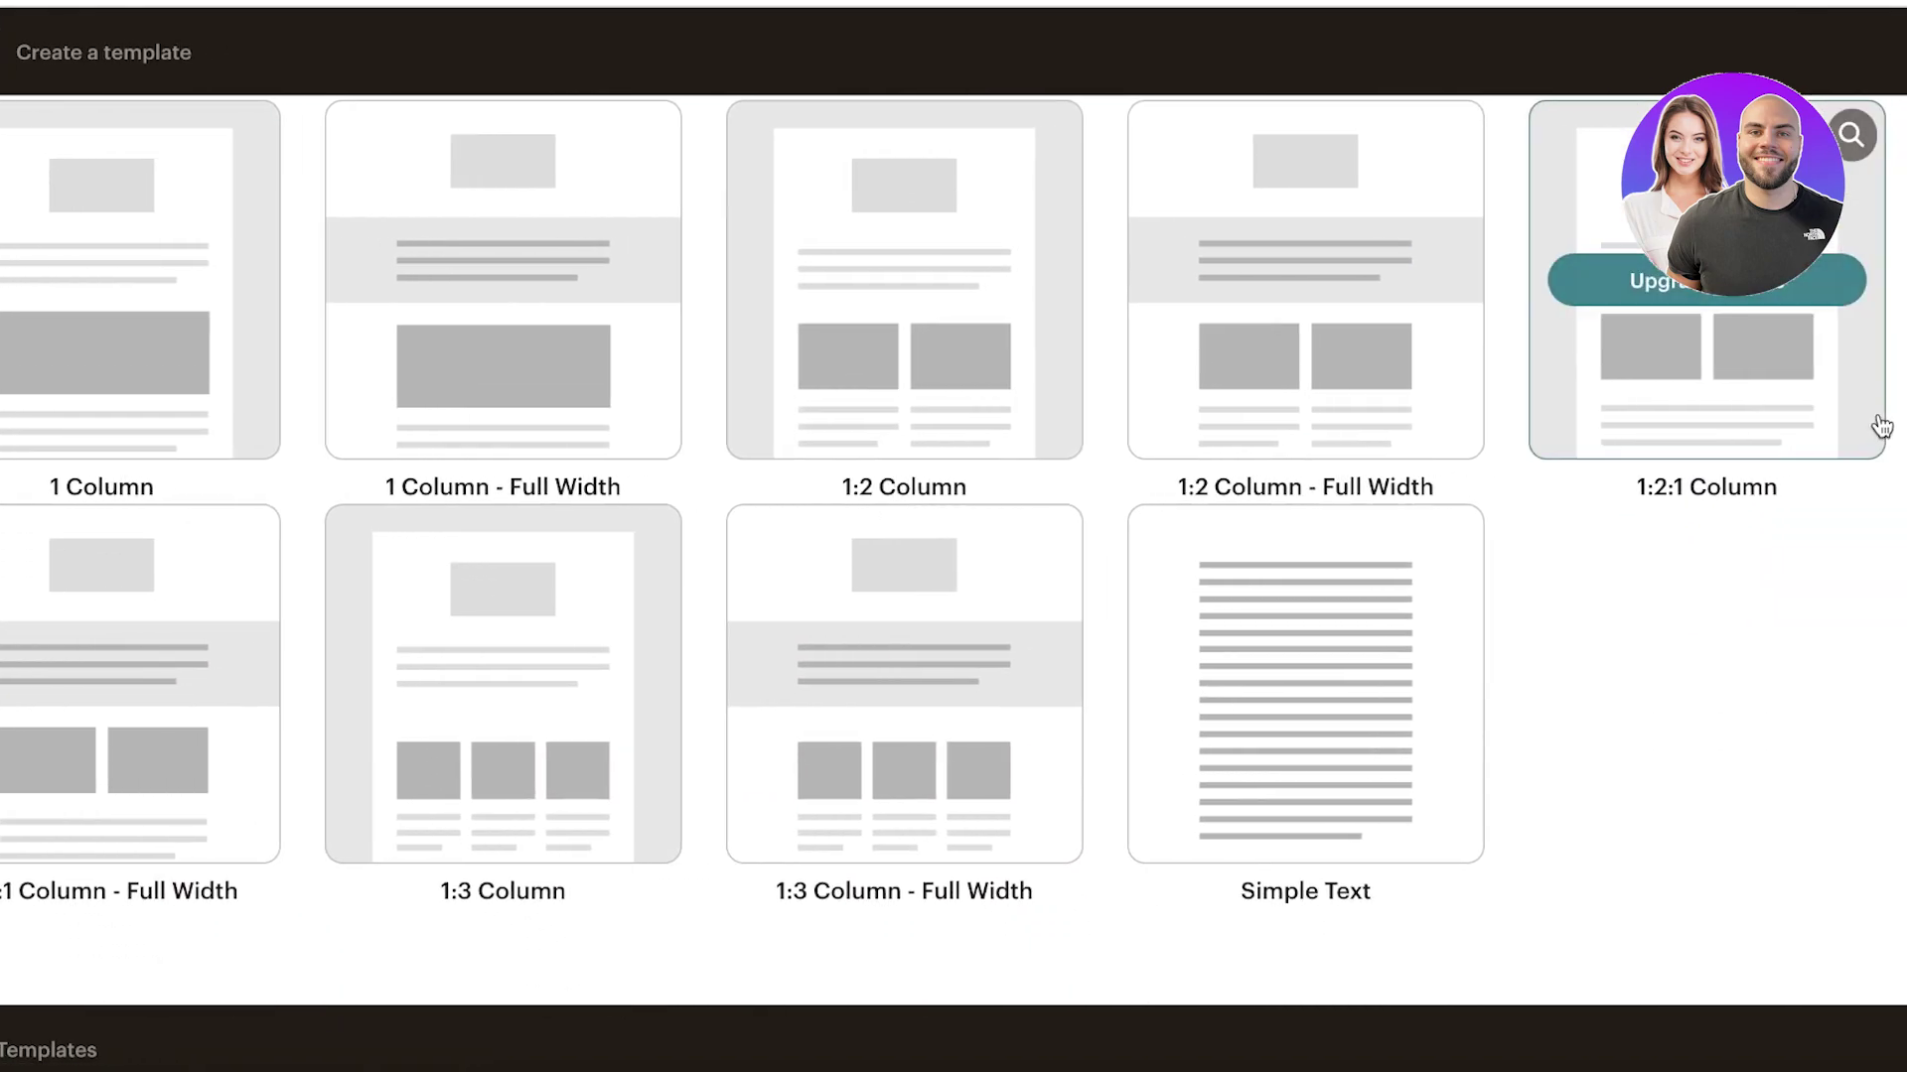
{"action": "scroll", "coordinate": [1411, 459], "scroll_direction": "up", "scroll_amount": 3}
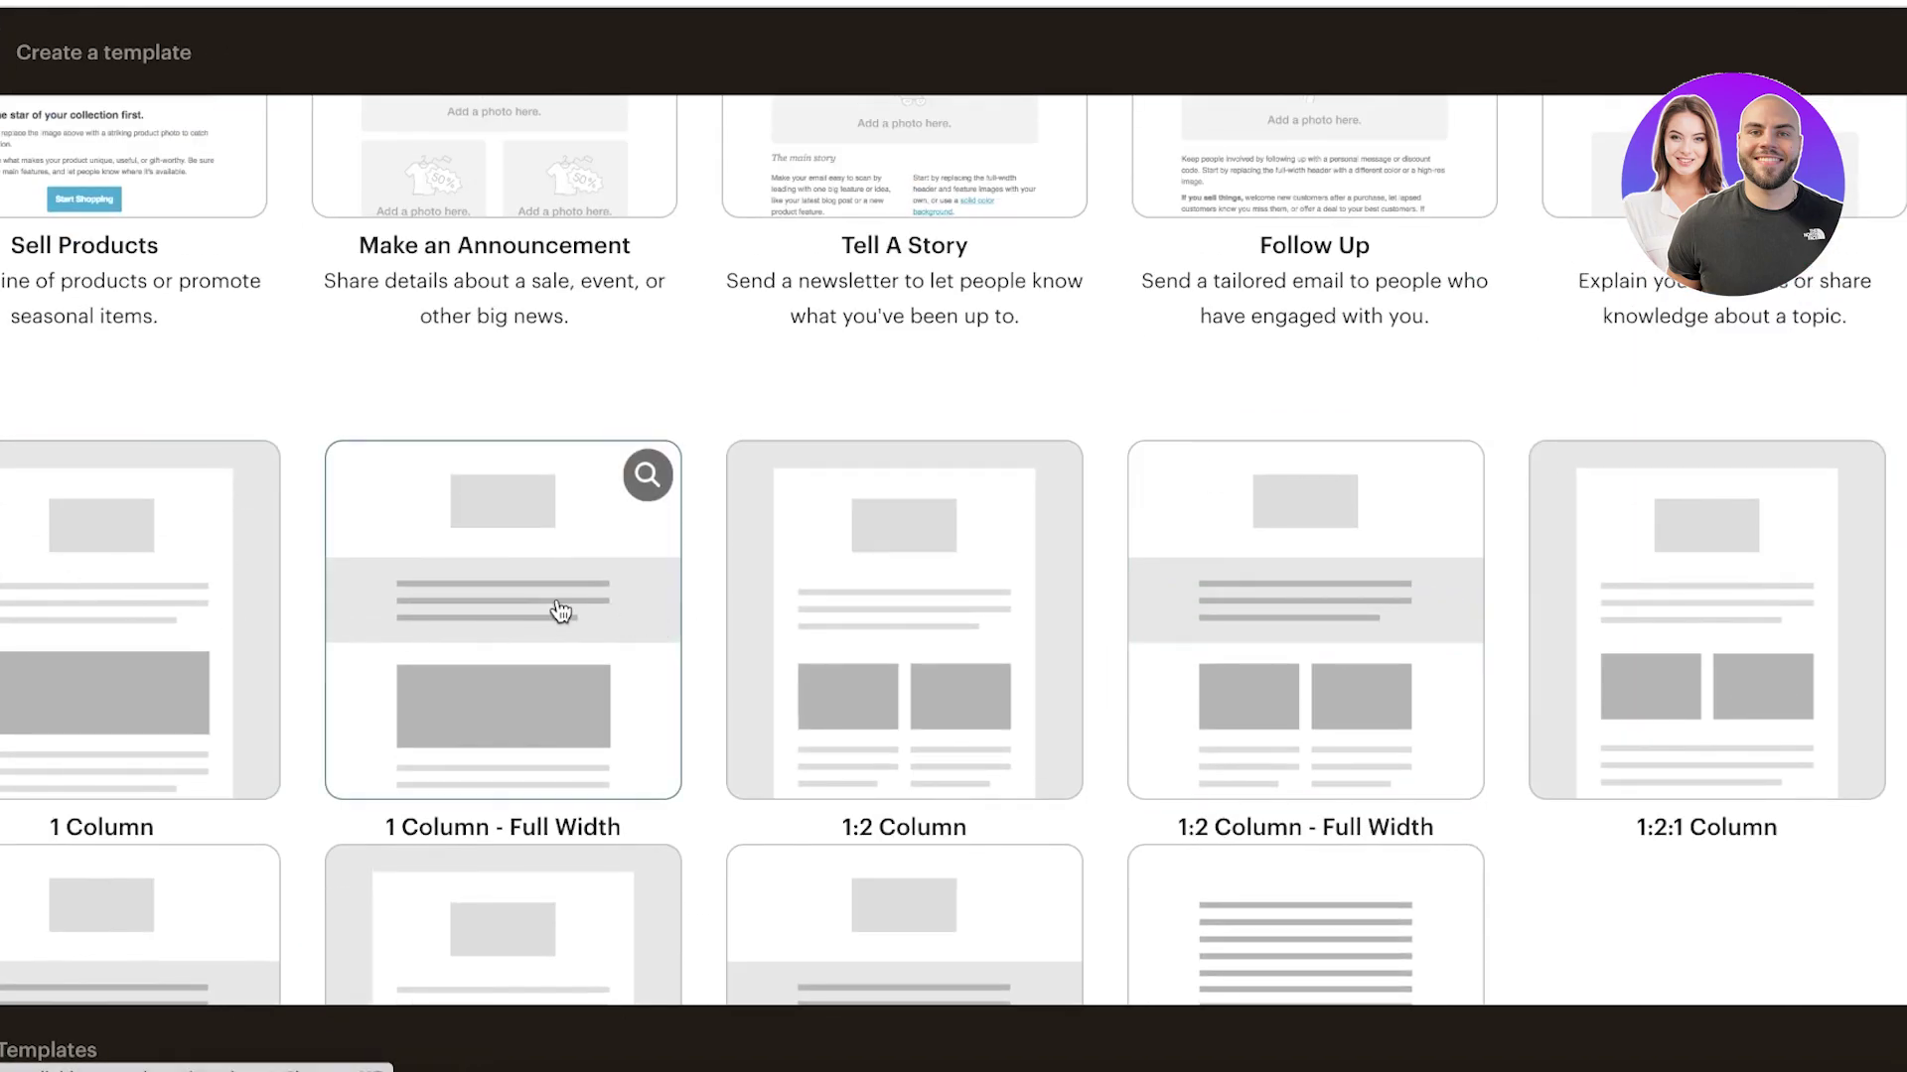
{"action": "mouse_move", "coordinate": [839, 586]}
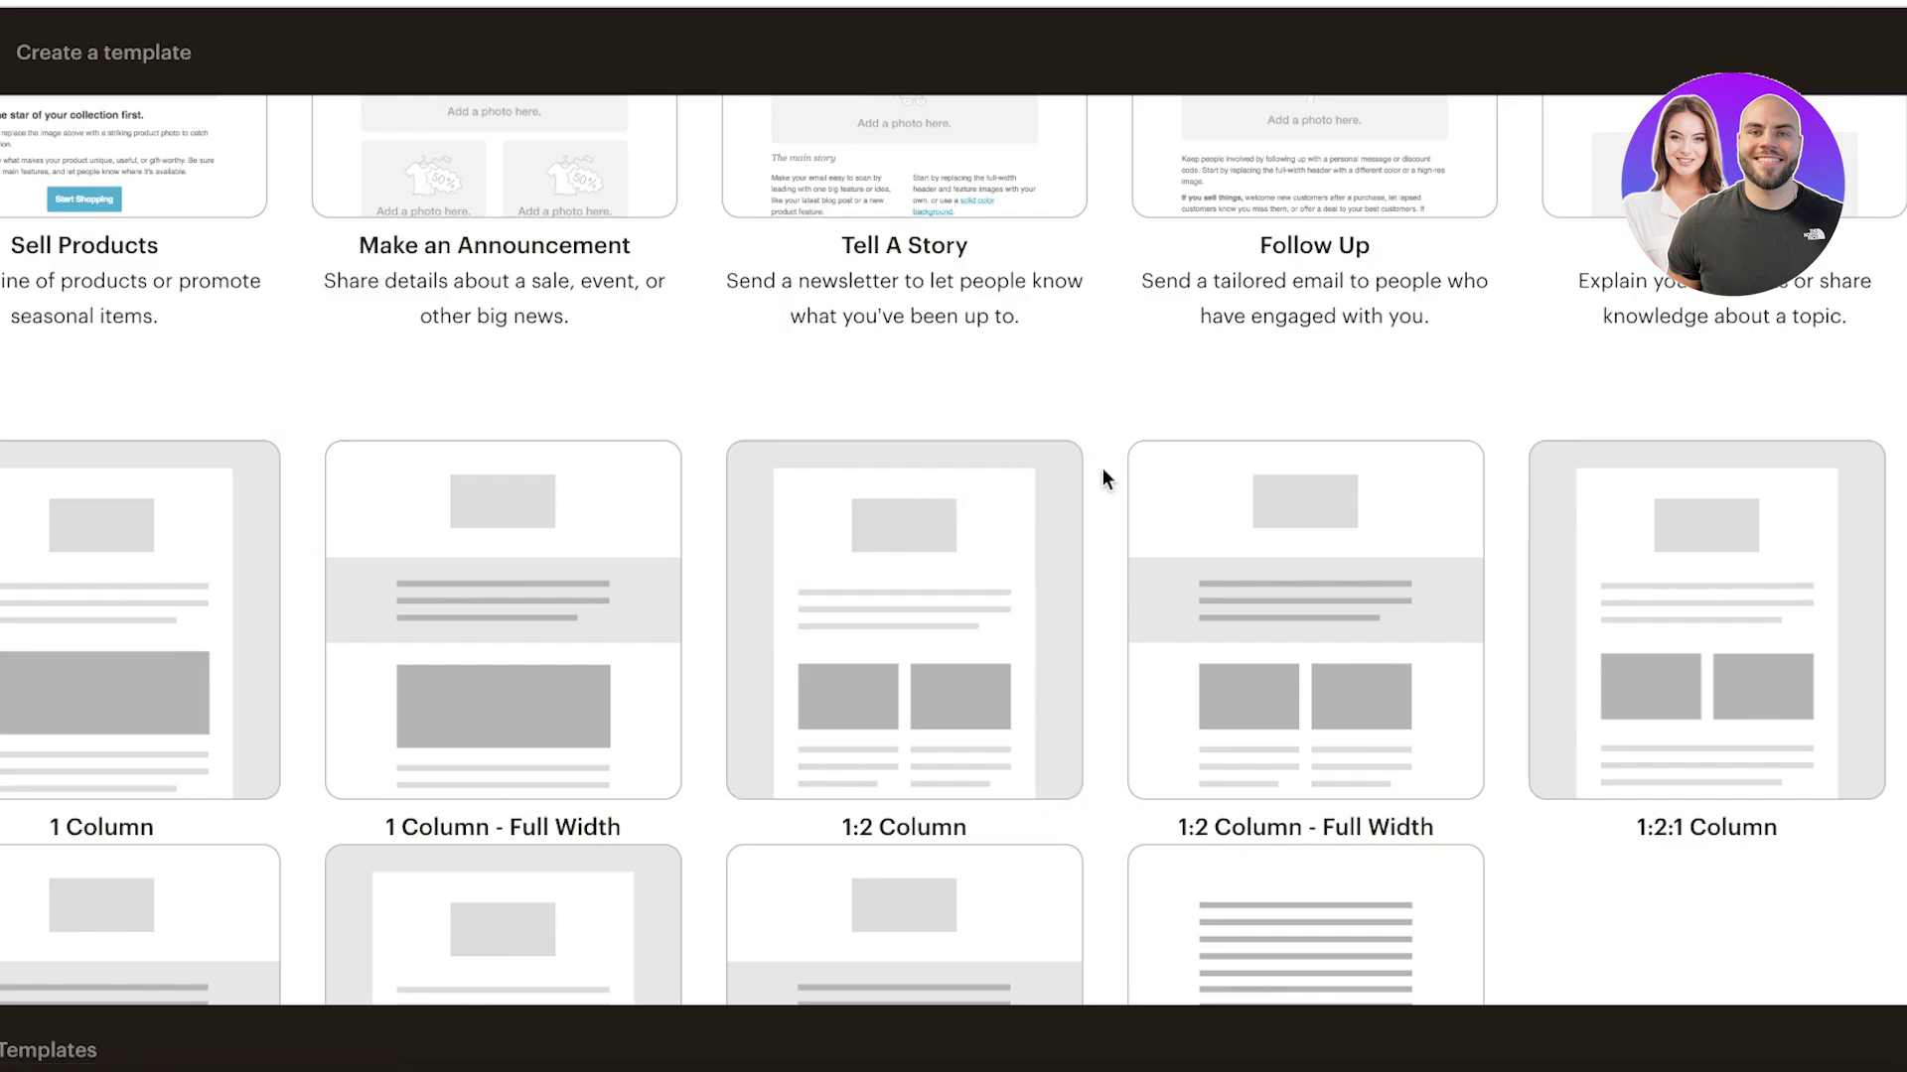
{"action": "scroll", "coordinate": [1285, 456], "scroll_direction": "down", "scroll_amount": 3}
{"action": "scroll", "coordinate": [234, 578], "scroll_direction": "up", "scroll_amount": 3}
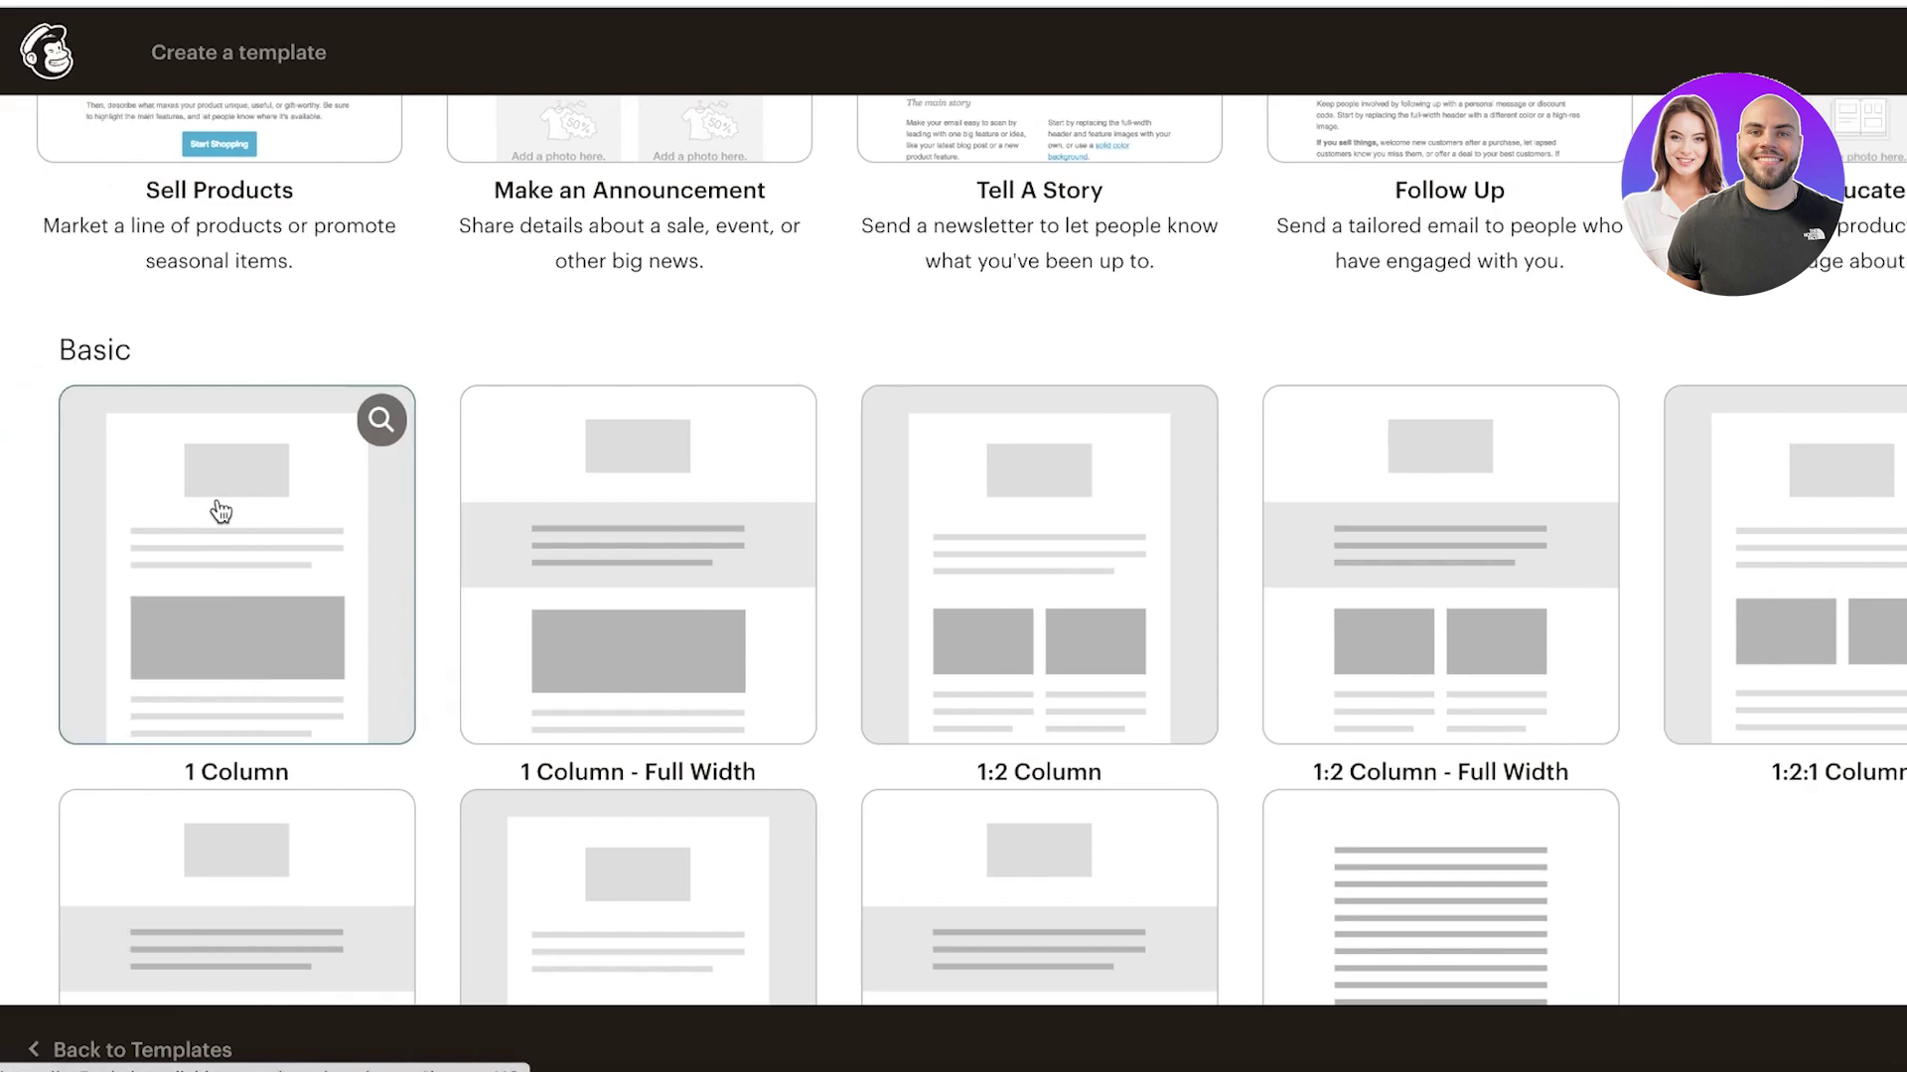
{"action": "scroll", "coordinate": [220, 512], "scroll_direction": "up", "scroll_amount": 3}
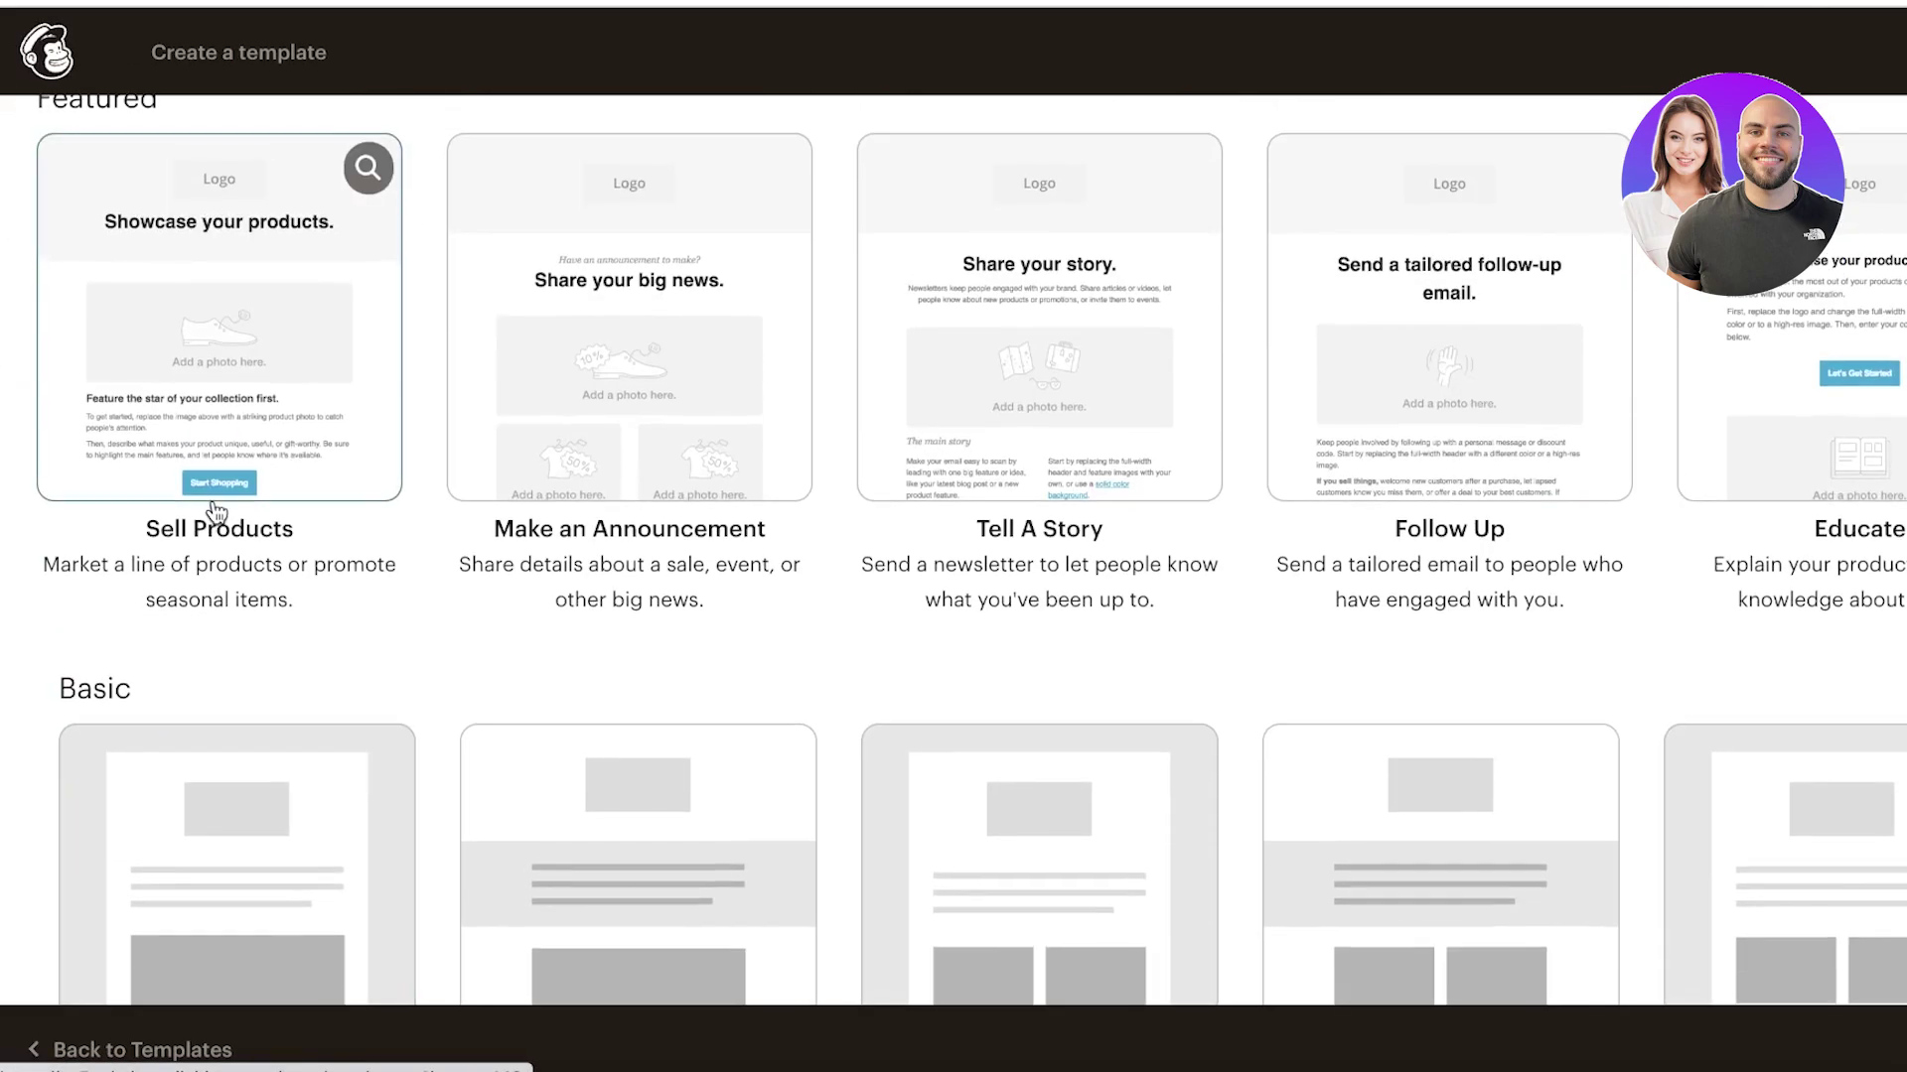
{"action": "scroll", "coordinate": [213, 510], "scroll_direction": "down", "scroll_amount": 2}
{"action": "scroll", "coordinate": [213, 510], "scroll_direction": "up", "scroll_amount": 4}
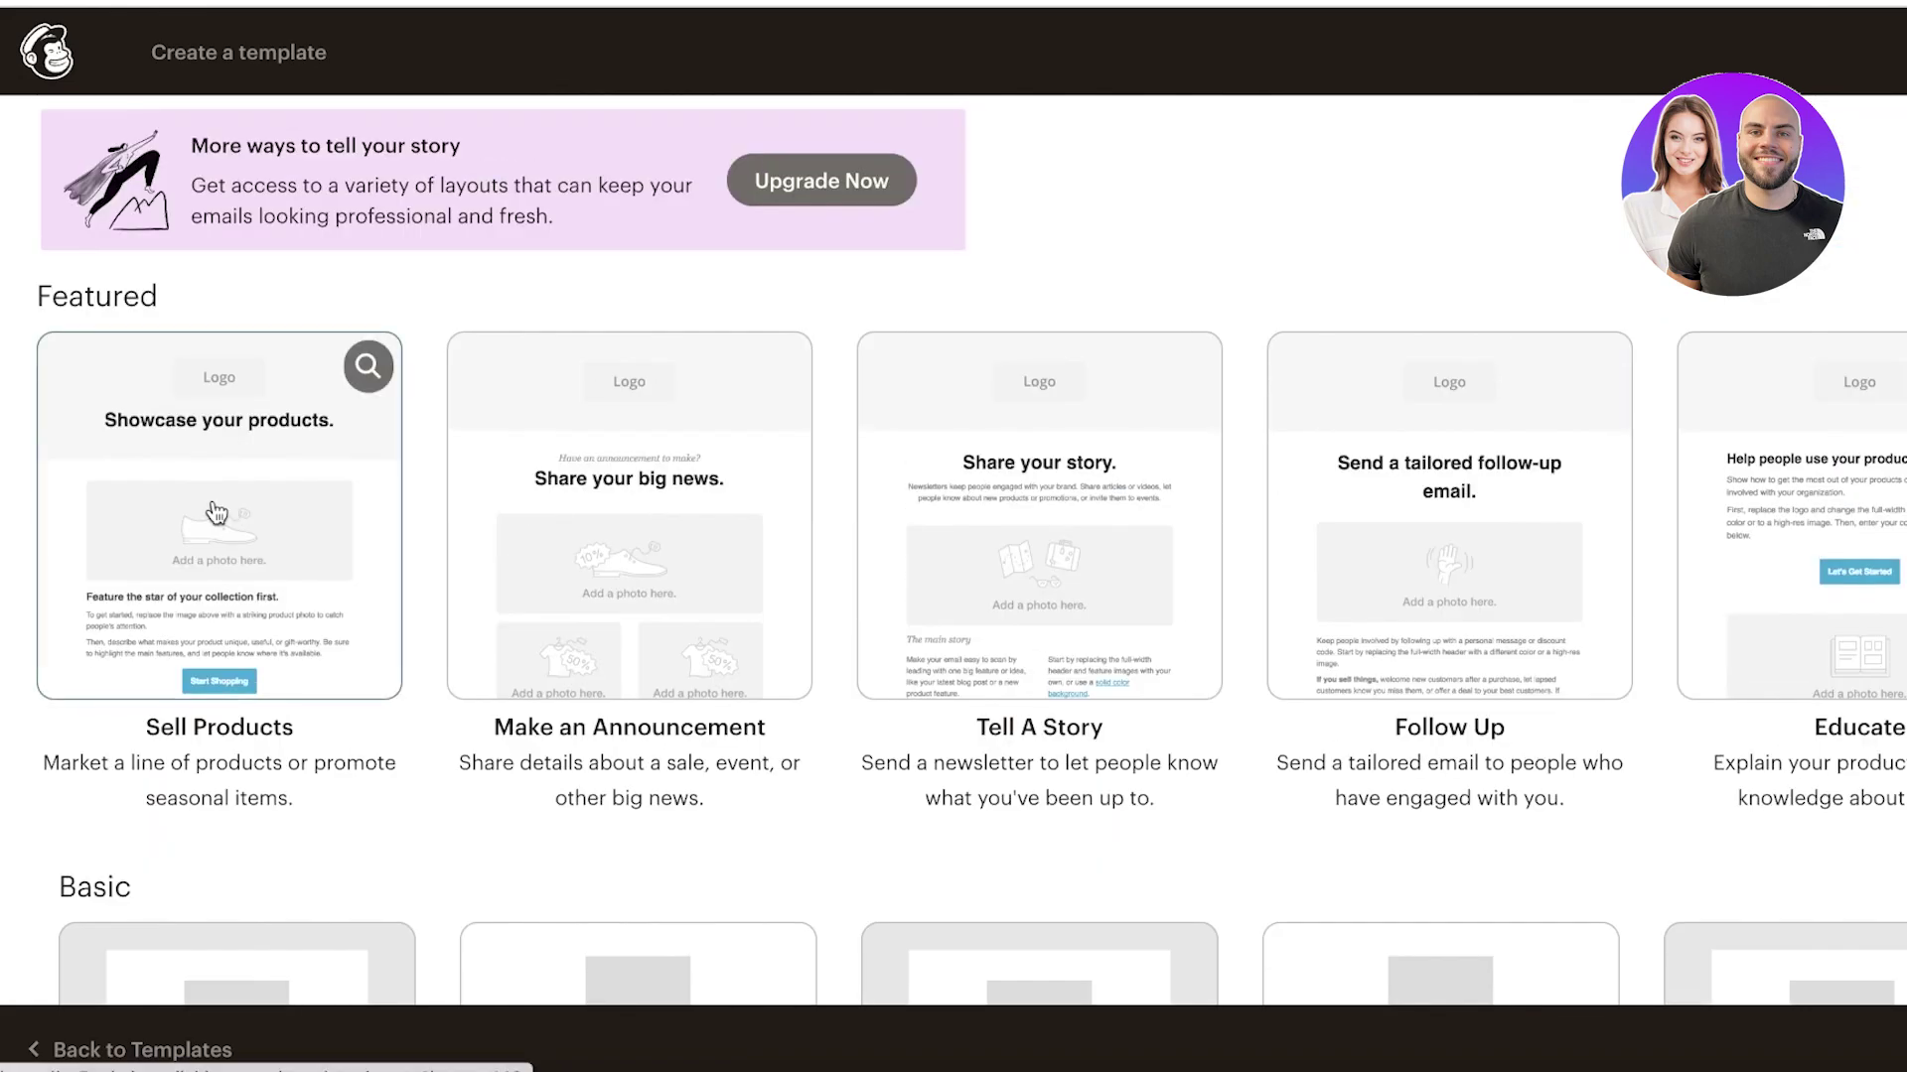
{"action": "scroll", "coordinate": [214, 508], "scroll_direction": "down", "scroll_amount": 9}
{"action": "scroll", "coordinate": [215, 508], "scroll_direction": "up", "scroll_amount": 3}
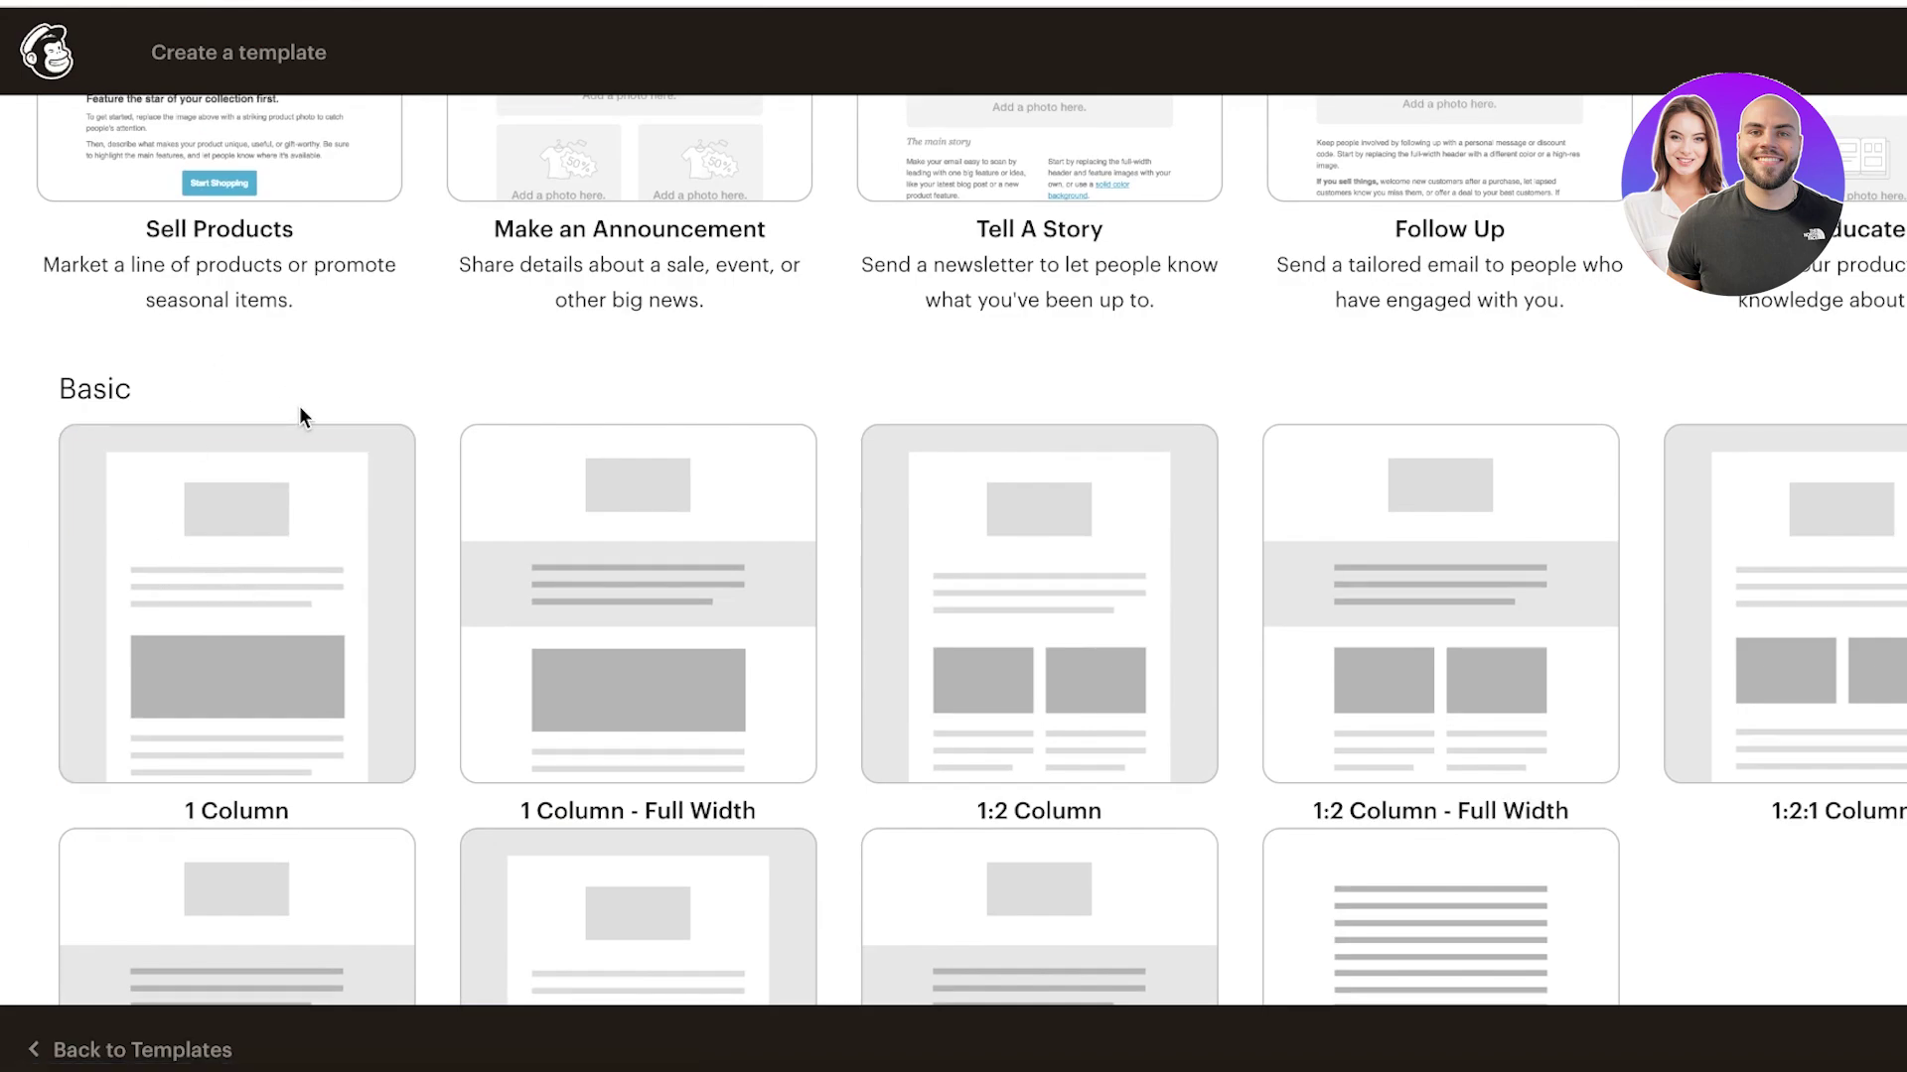
{"action": "left_click", "coordinate": [261, 467]}
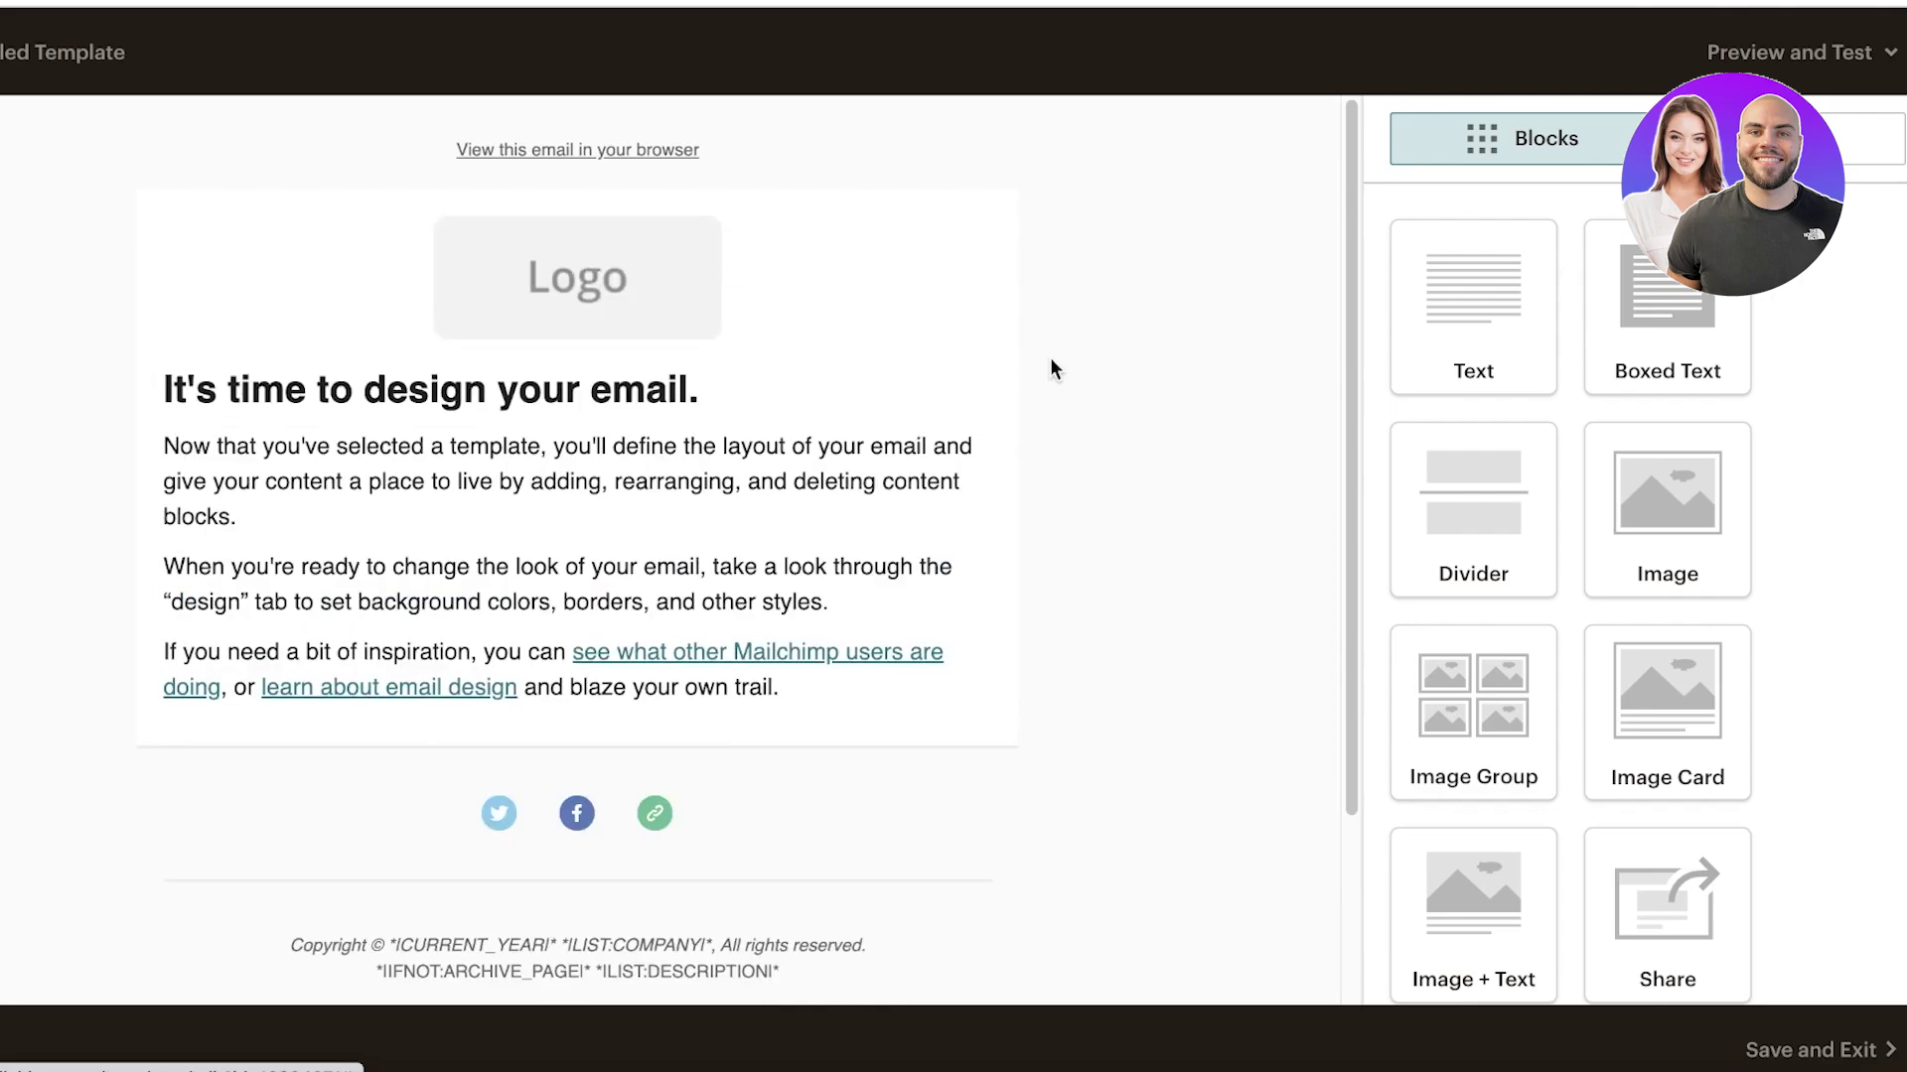
Delete the placeholder Logo block from the top of the template.
{"action": "left_click", "coordinate": [560, 304]}
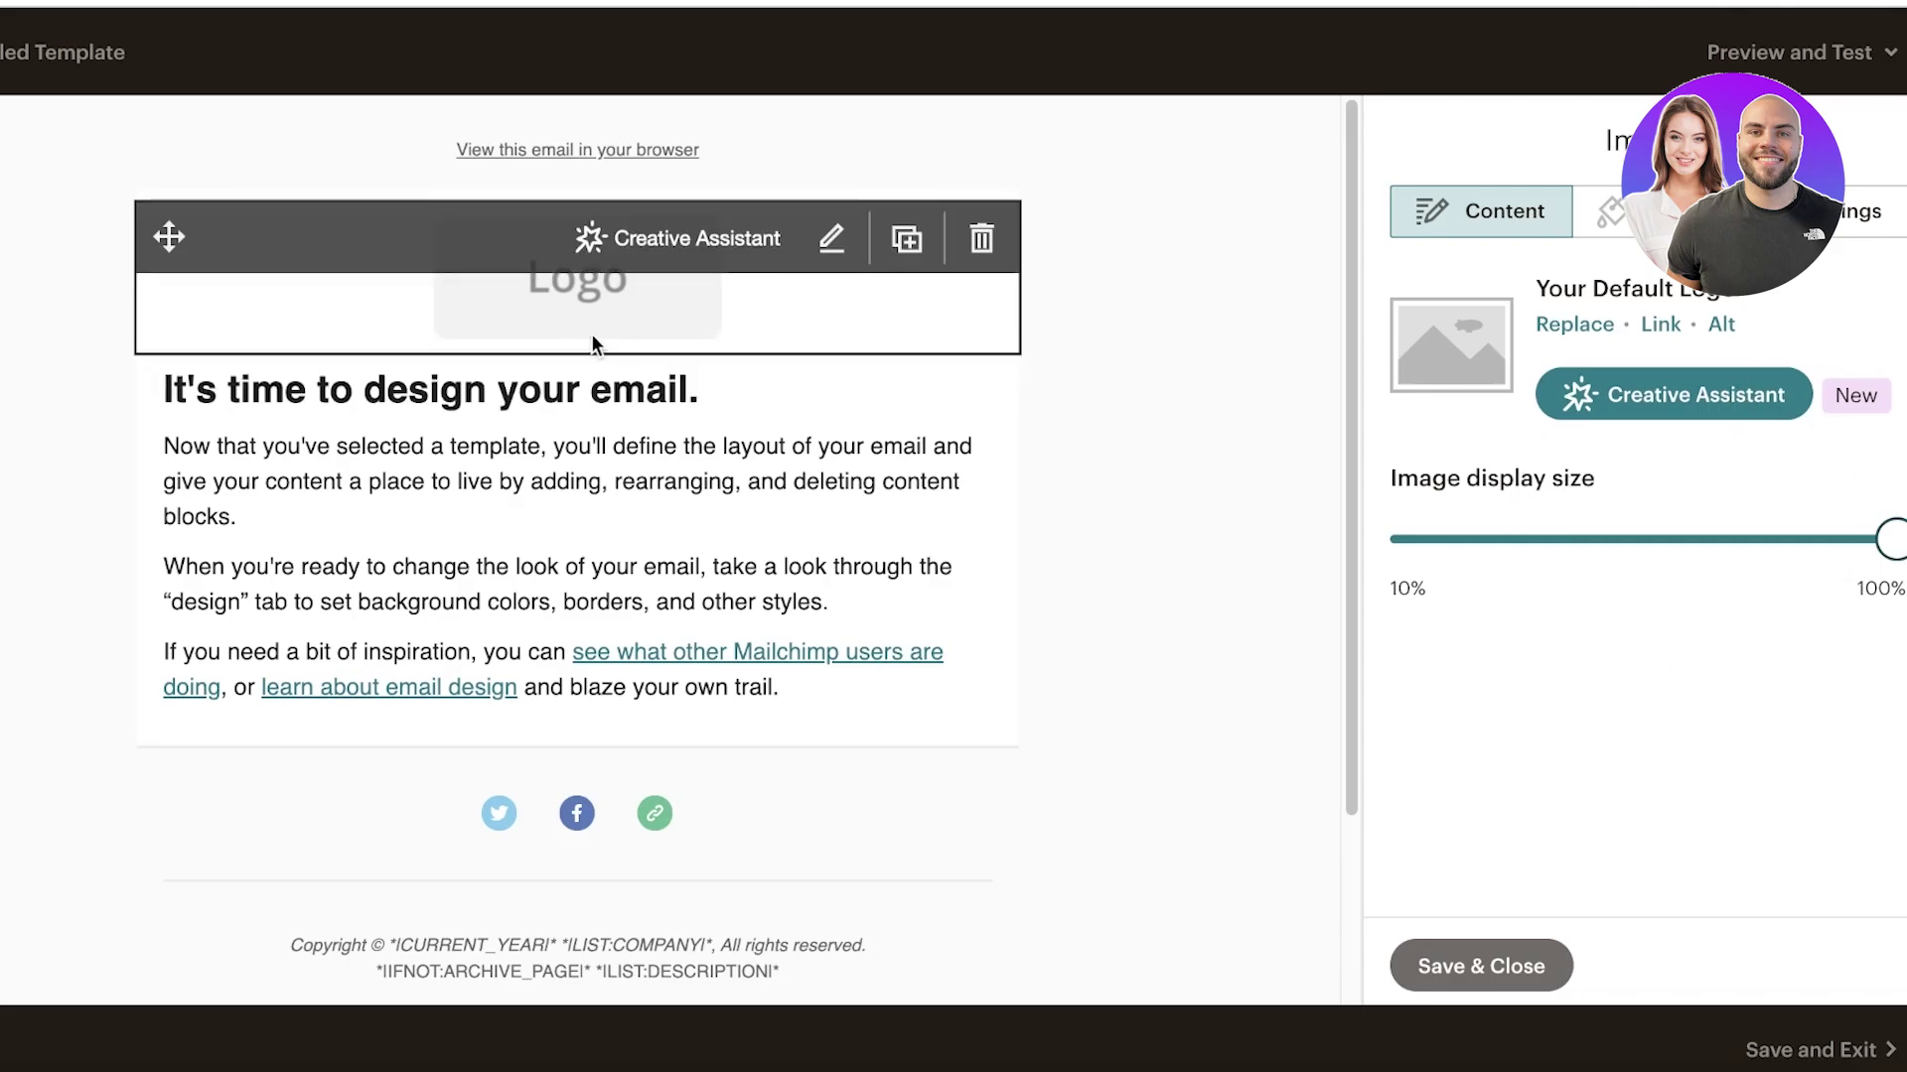
{"action": "mouse_move", "coordinate": [998, 250]}
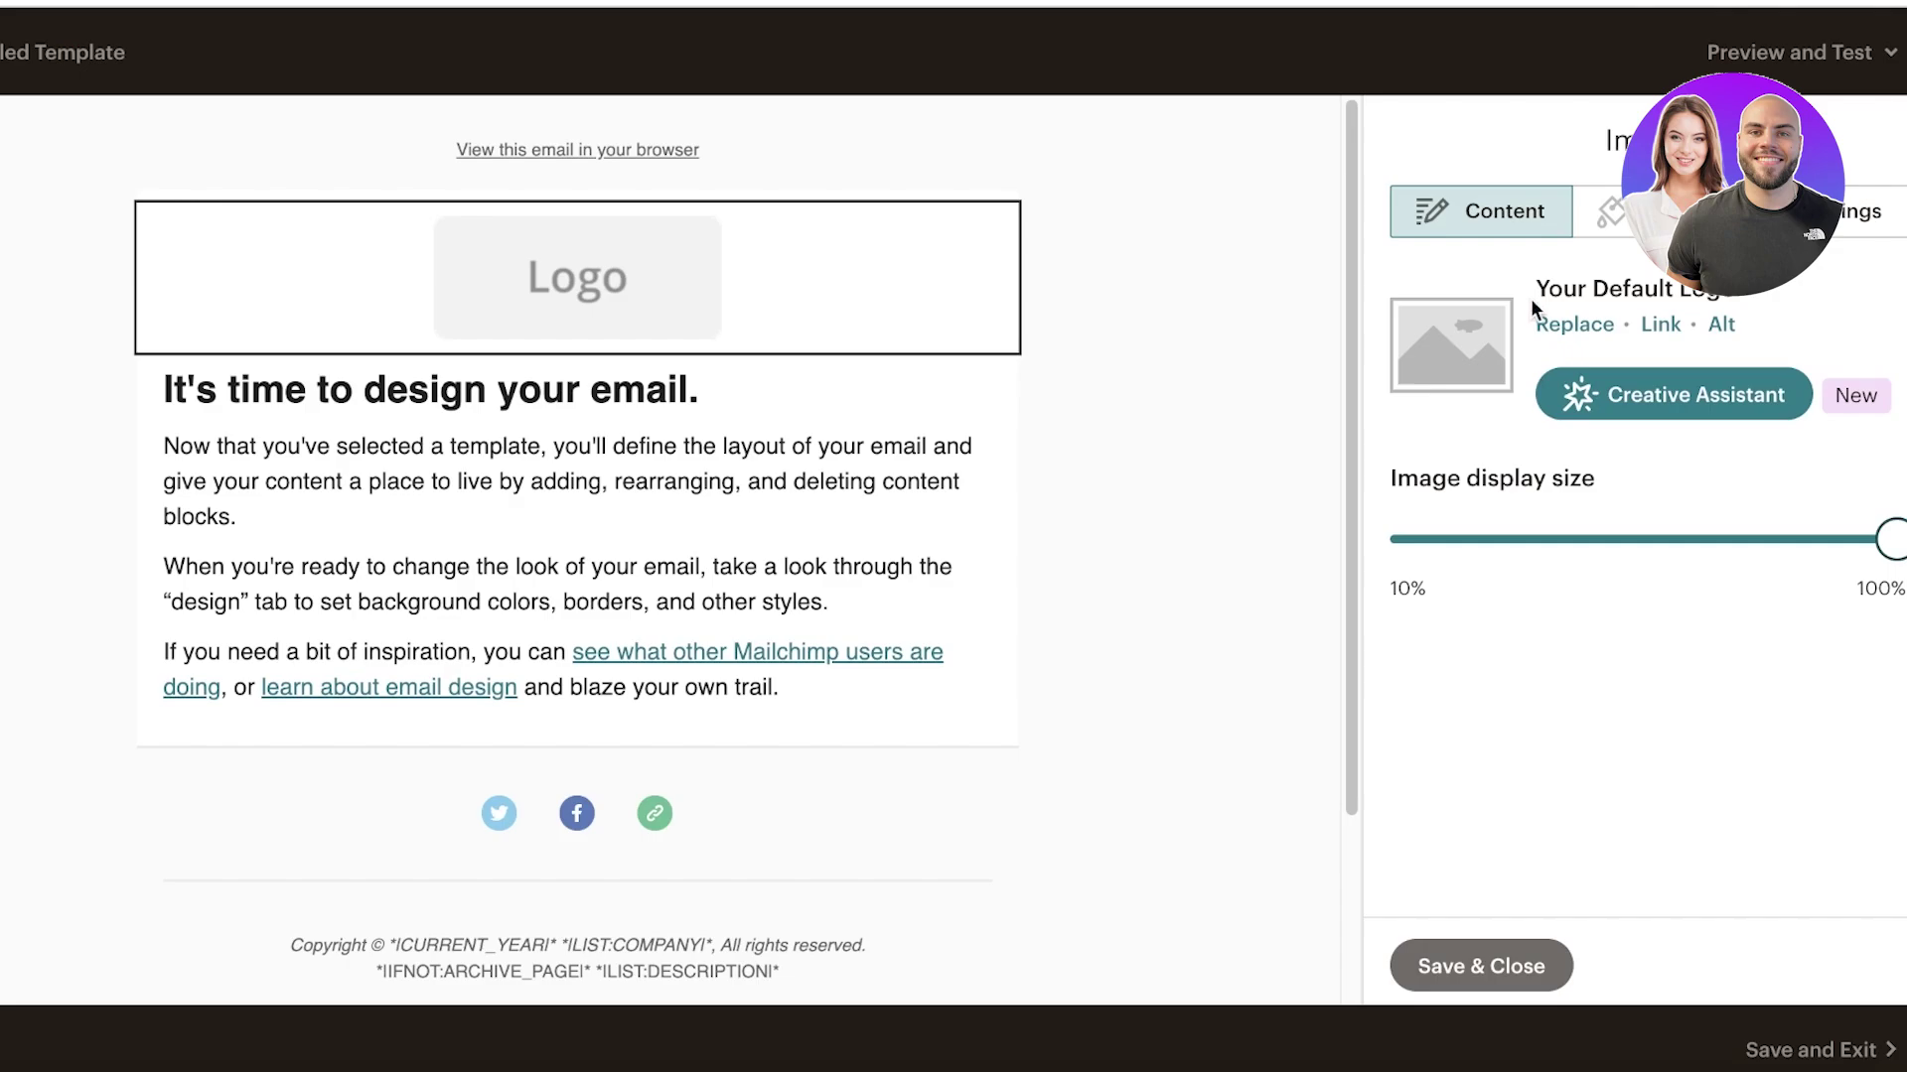
{"action": "mouse_move", "coordinate": [548, 303]}
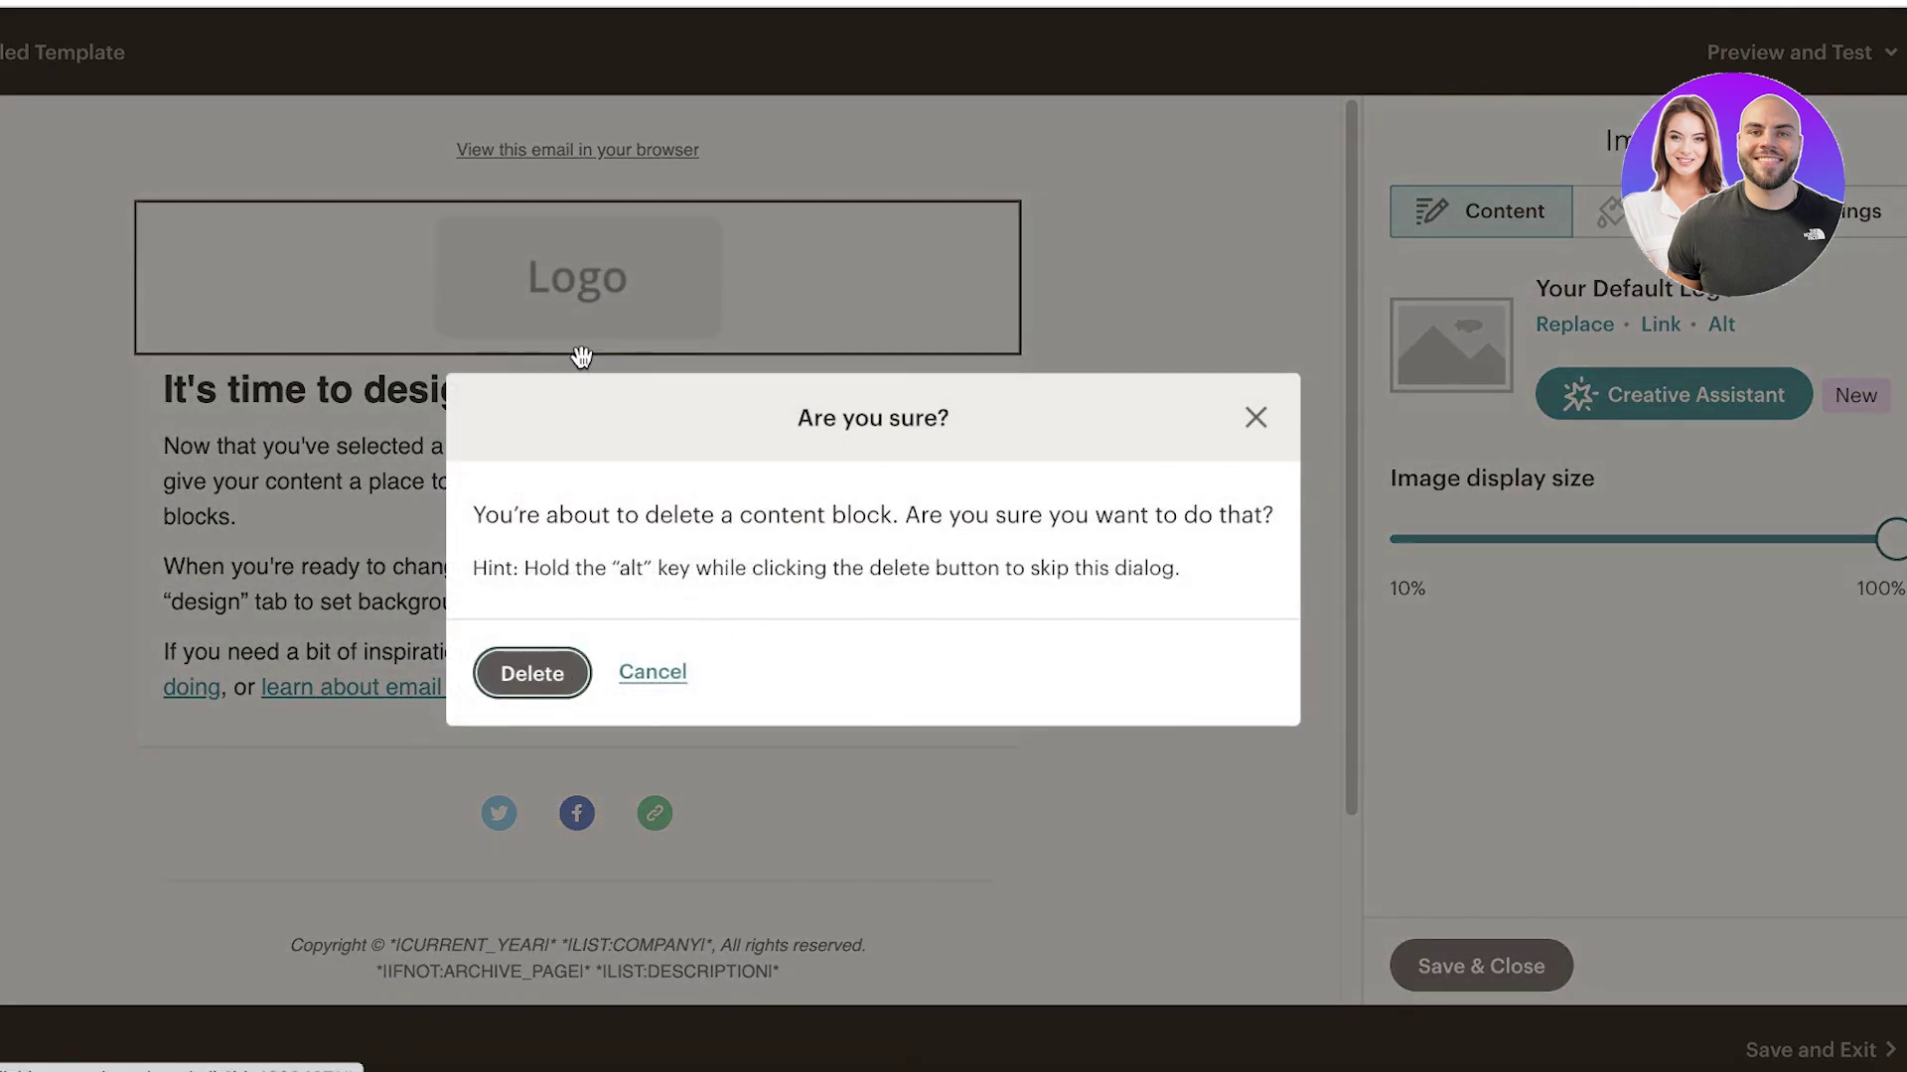
{"action": "key", "text": "Return"}
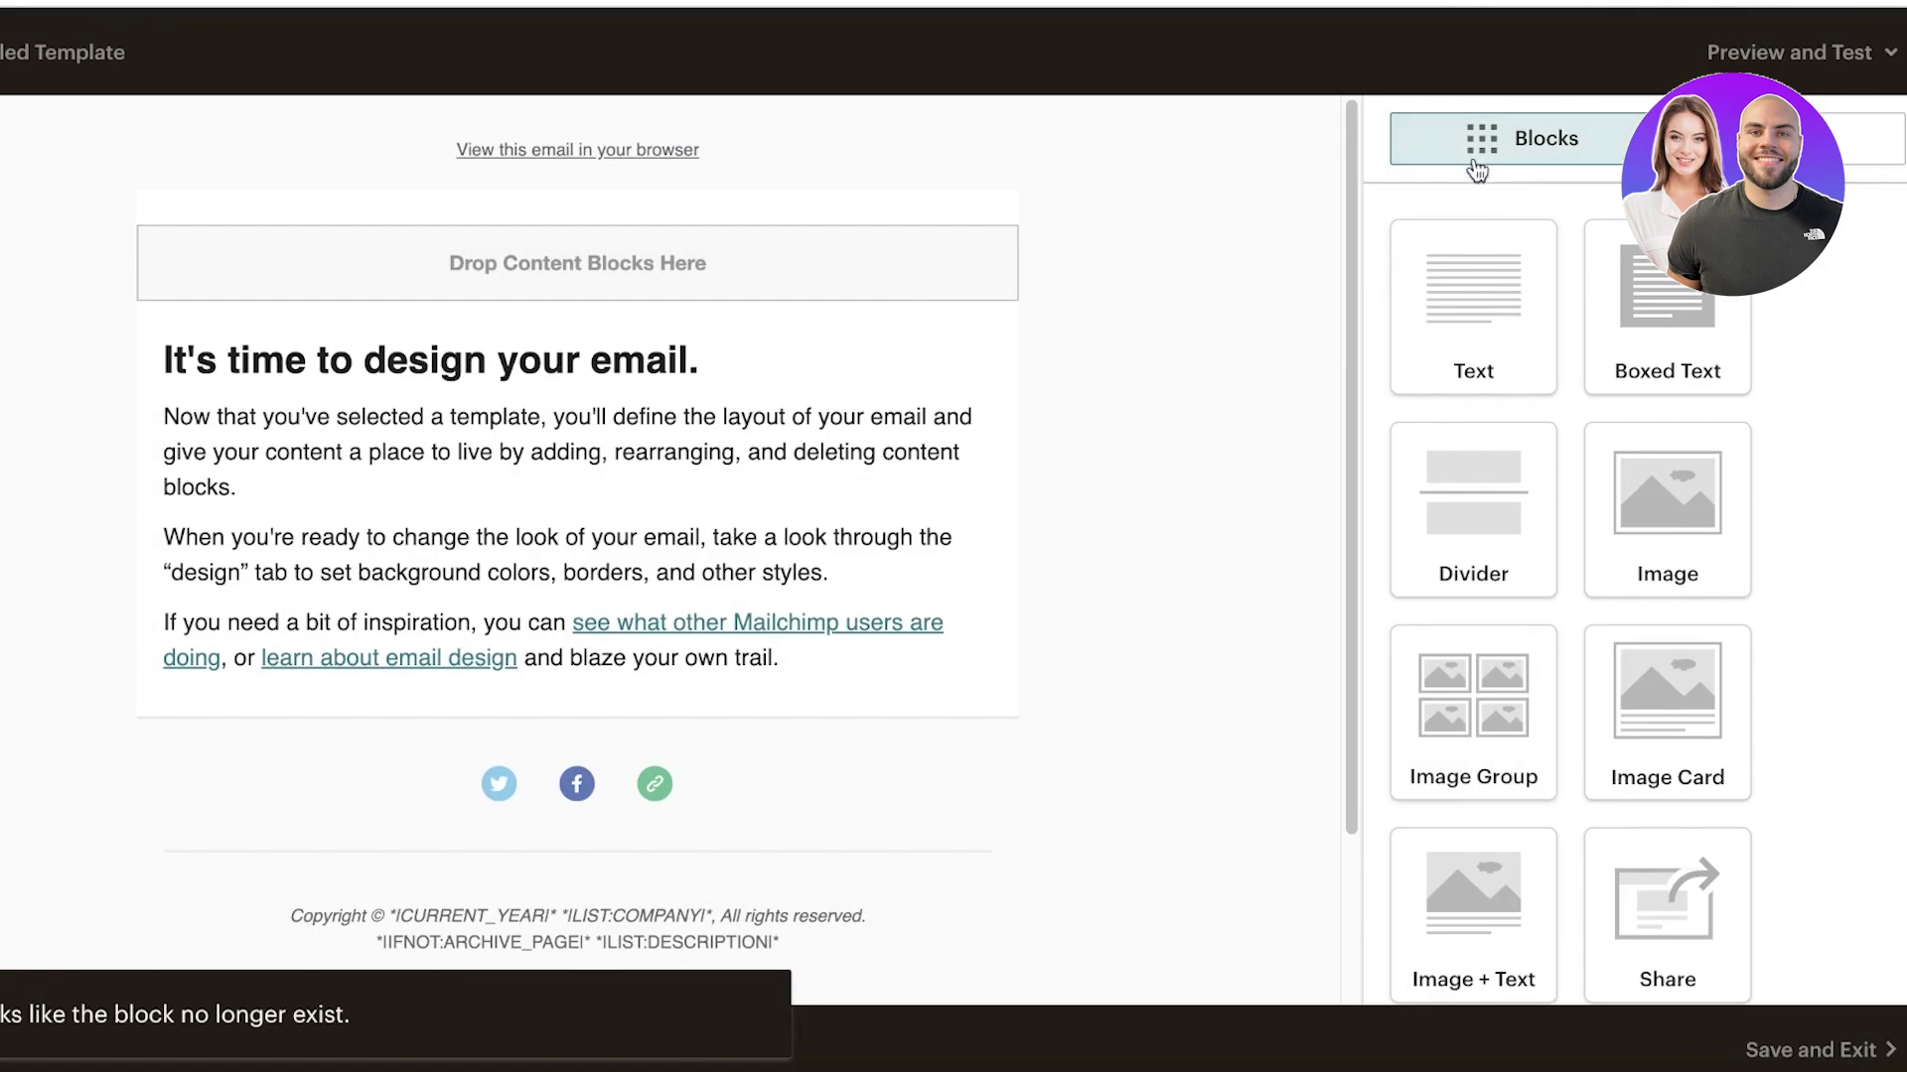
Add a text block at the top and replace its placeholder with 'Durden Clothing'.
{"action": "scroll", "coordinate": [1588, 516], "scroll_direction": "down", "scroll_amount": 5}
{"action": "scroll", "coordinate": [1579, 556], "scroll_direction": "up", "scroll_amount": 5}
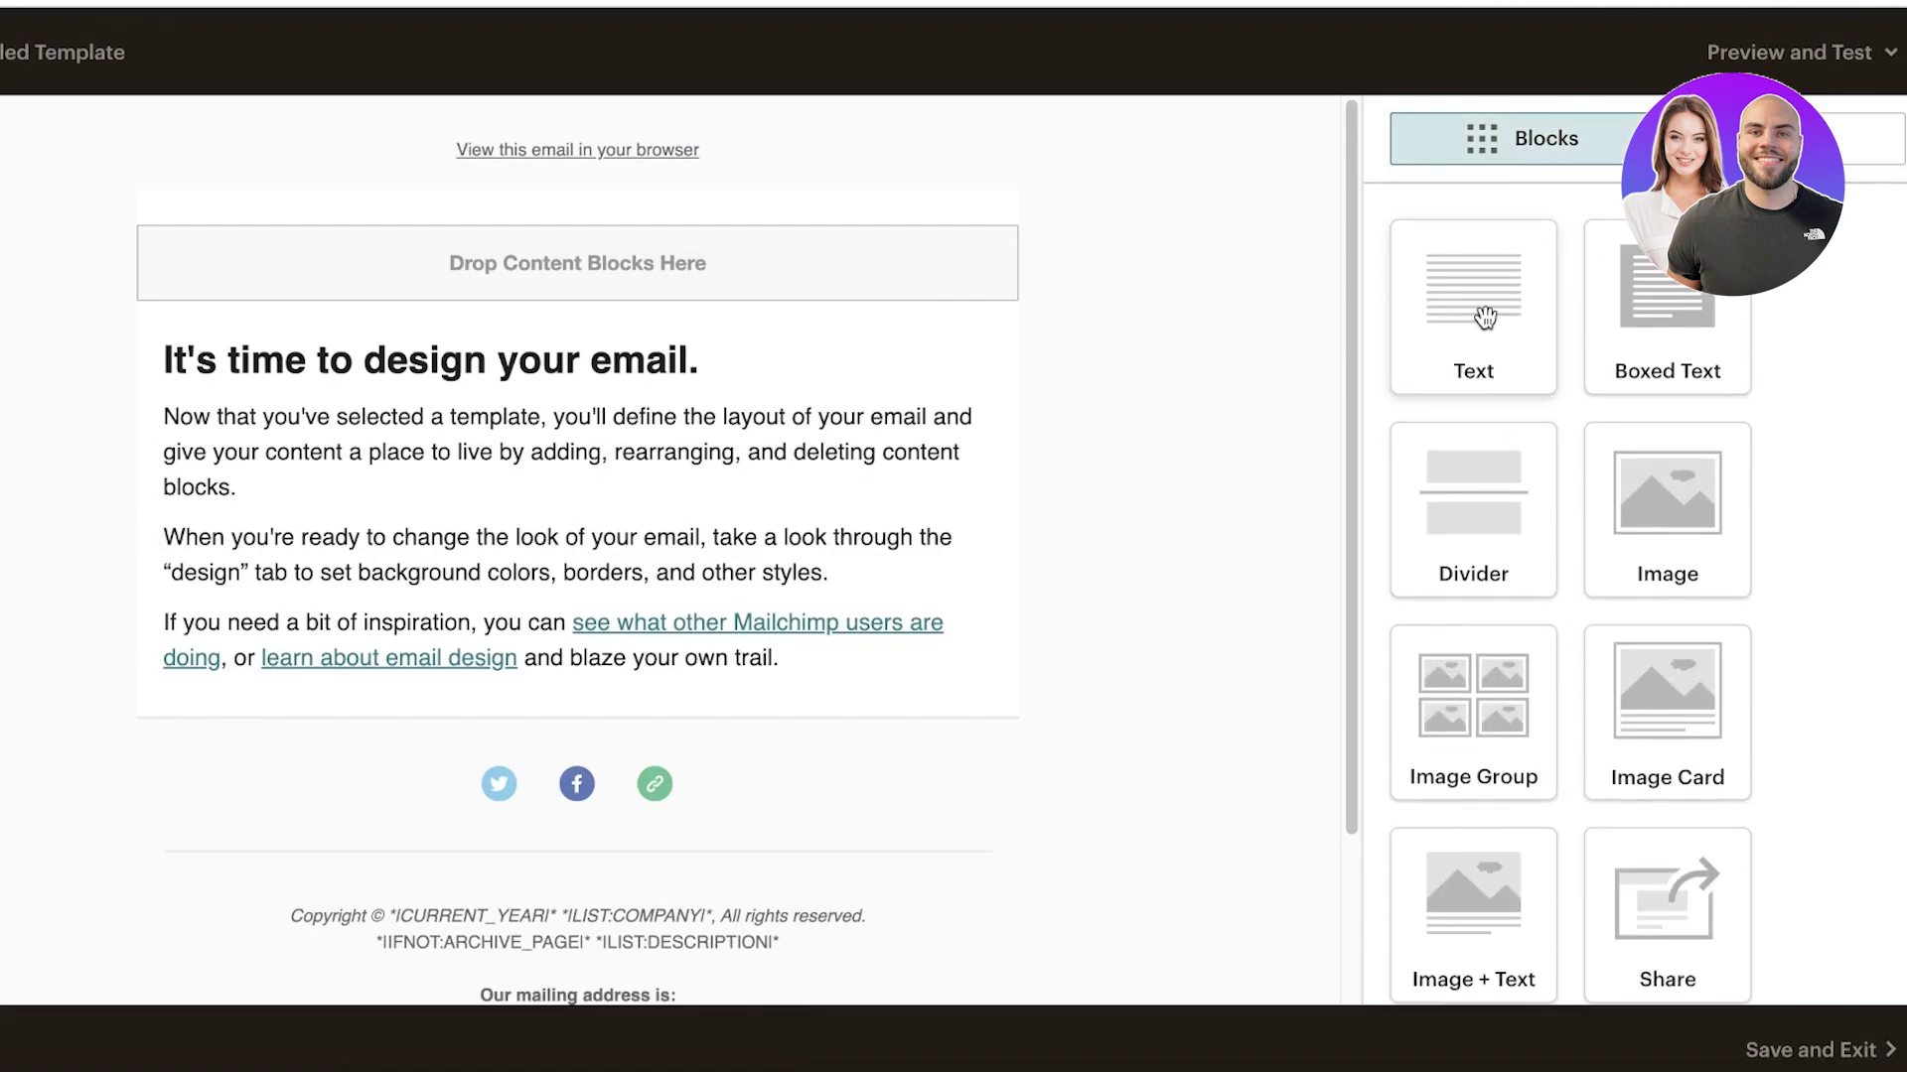
{"action": "scroll", "coordinate": [1586, 417], "scroll_direction": "down", "scroll_amount": 5}
{"action": "scroll", "coordinate": [1586, 417], "scroll_direction": "up", "scroll_amount": 5}
{"action": "left_click_drag", "start_coordinate": [1487, 309], "coordinate": [520, 250]}
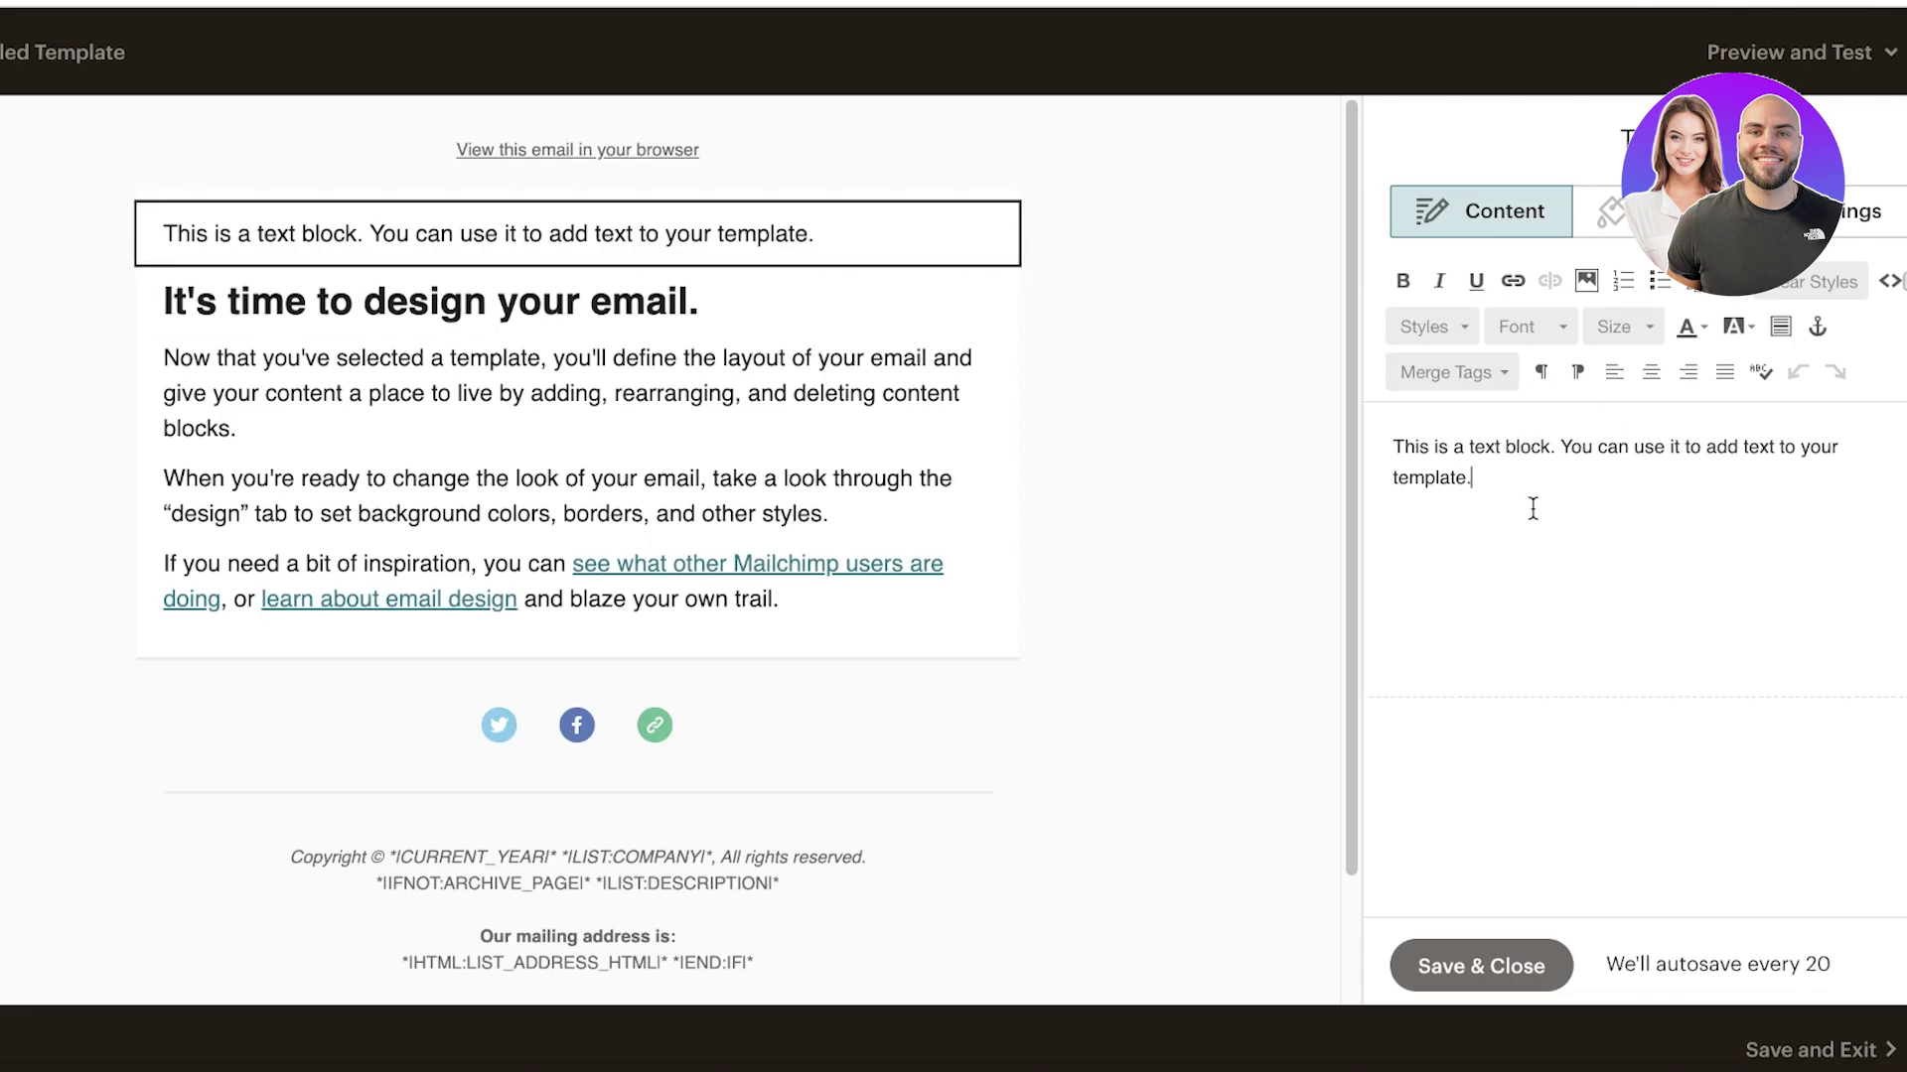
{"action": "left_click_drag", "start_coordinate": [1529, 492], "coordinate": [1362, 394]}
{"action": "type", "text": "Durden Clothing"}
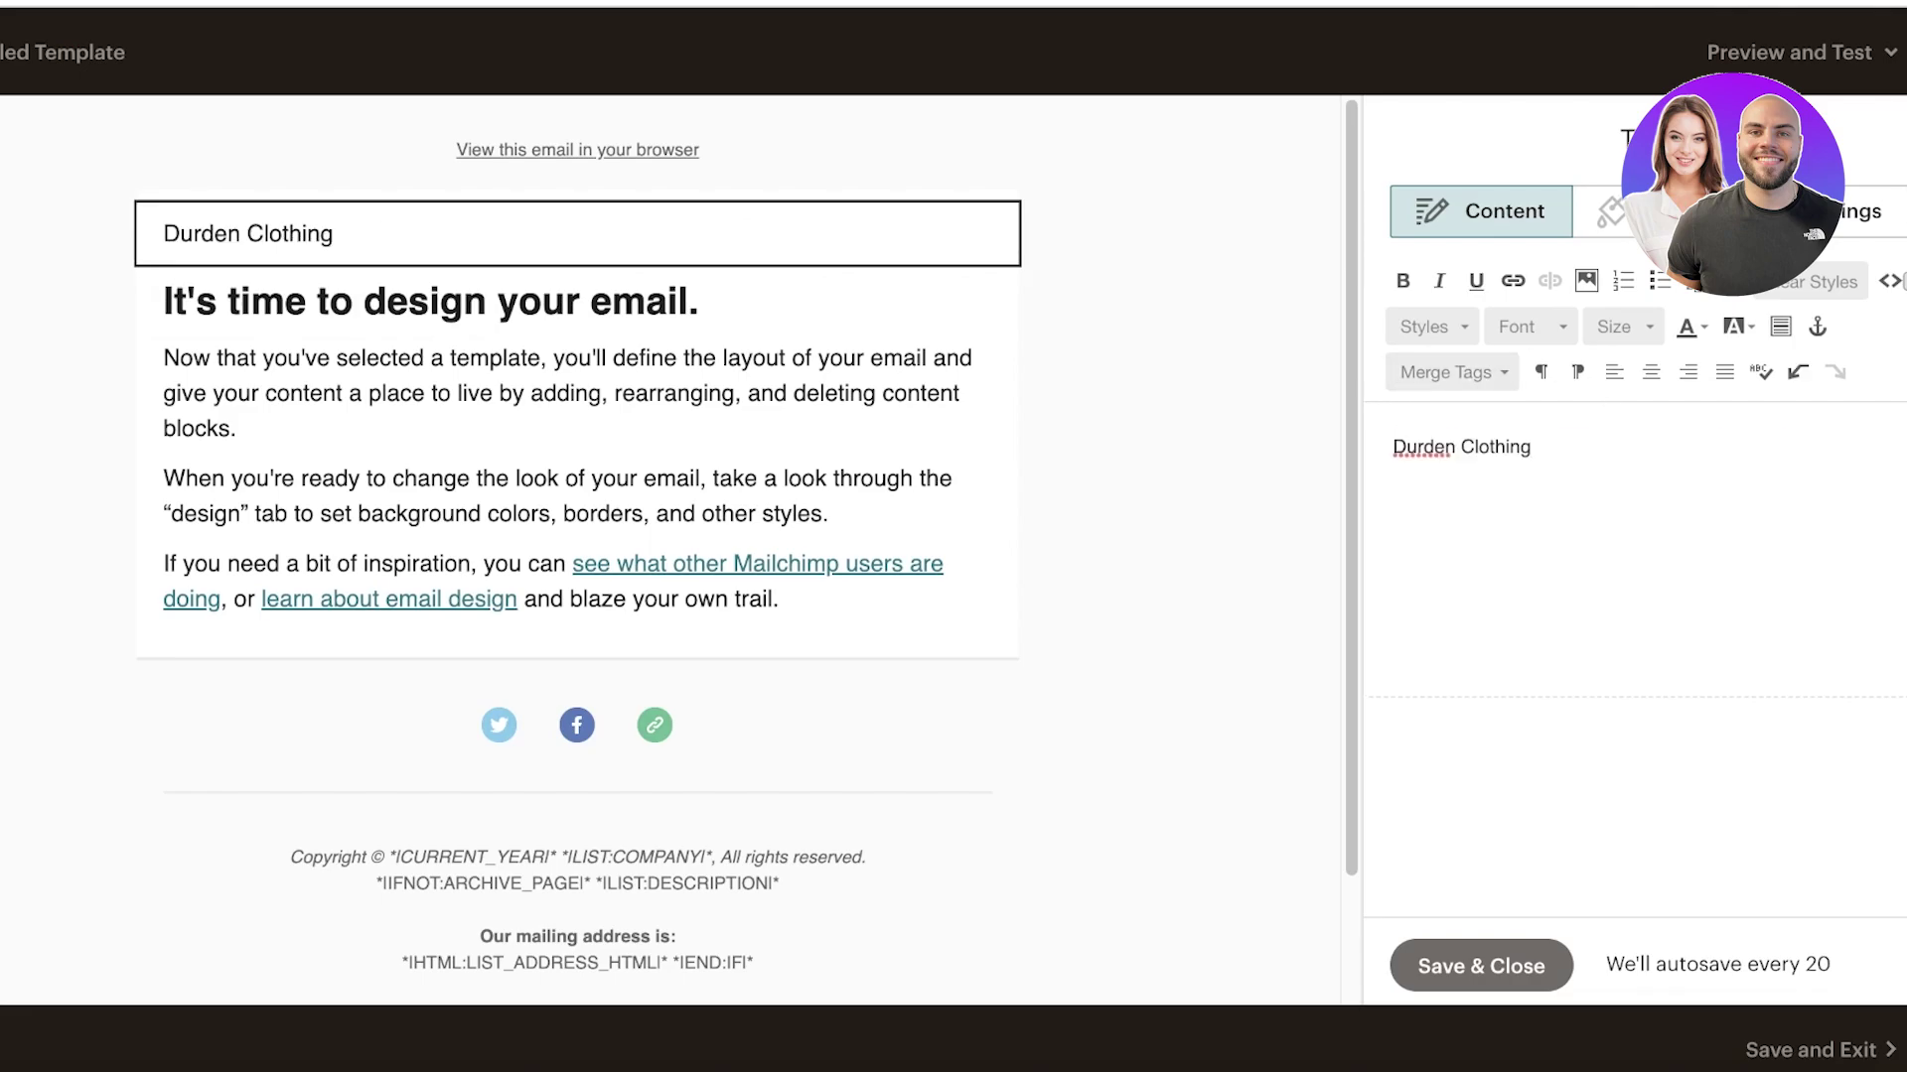
{"action": "left_click_drag", "start_coordinate": [1518, 470], "coordinate": [1324, 458]}
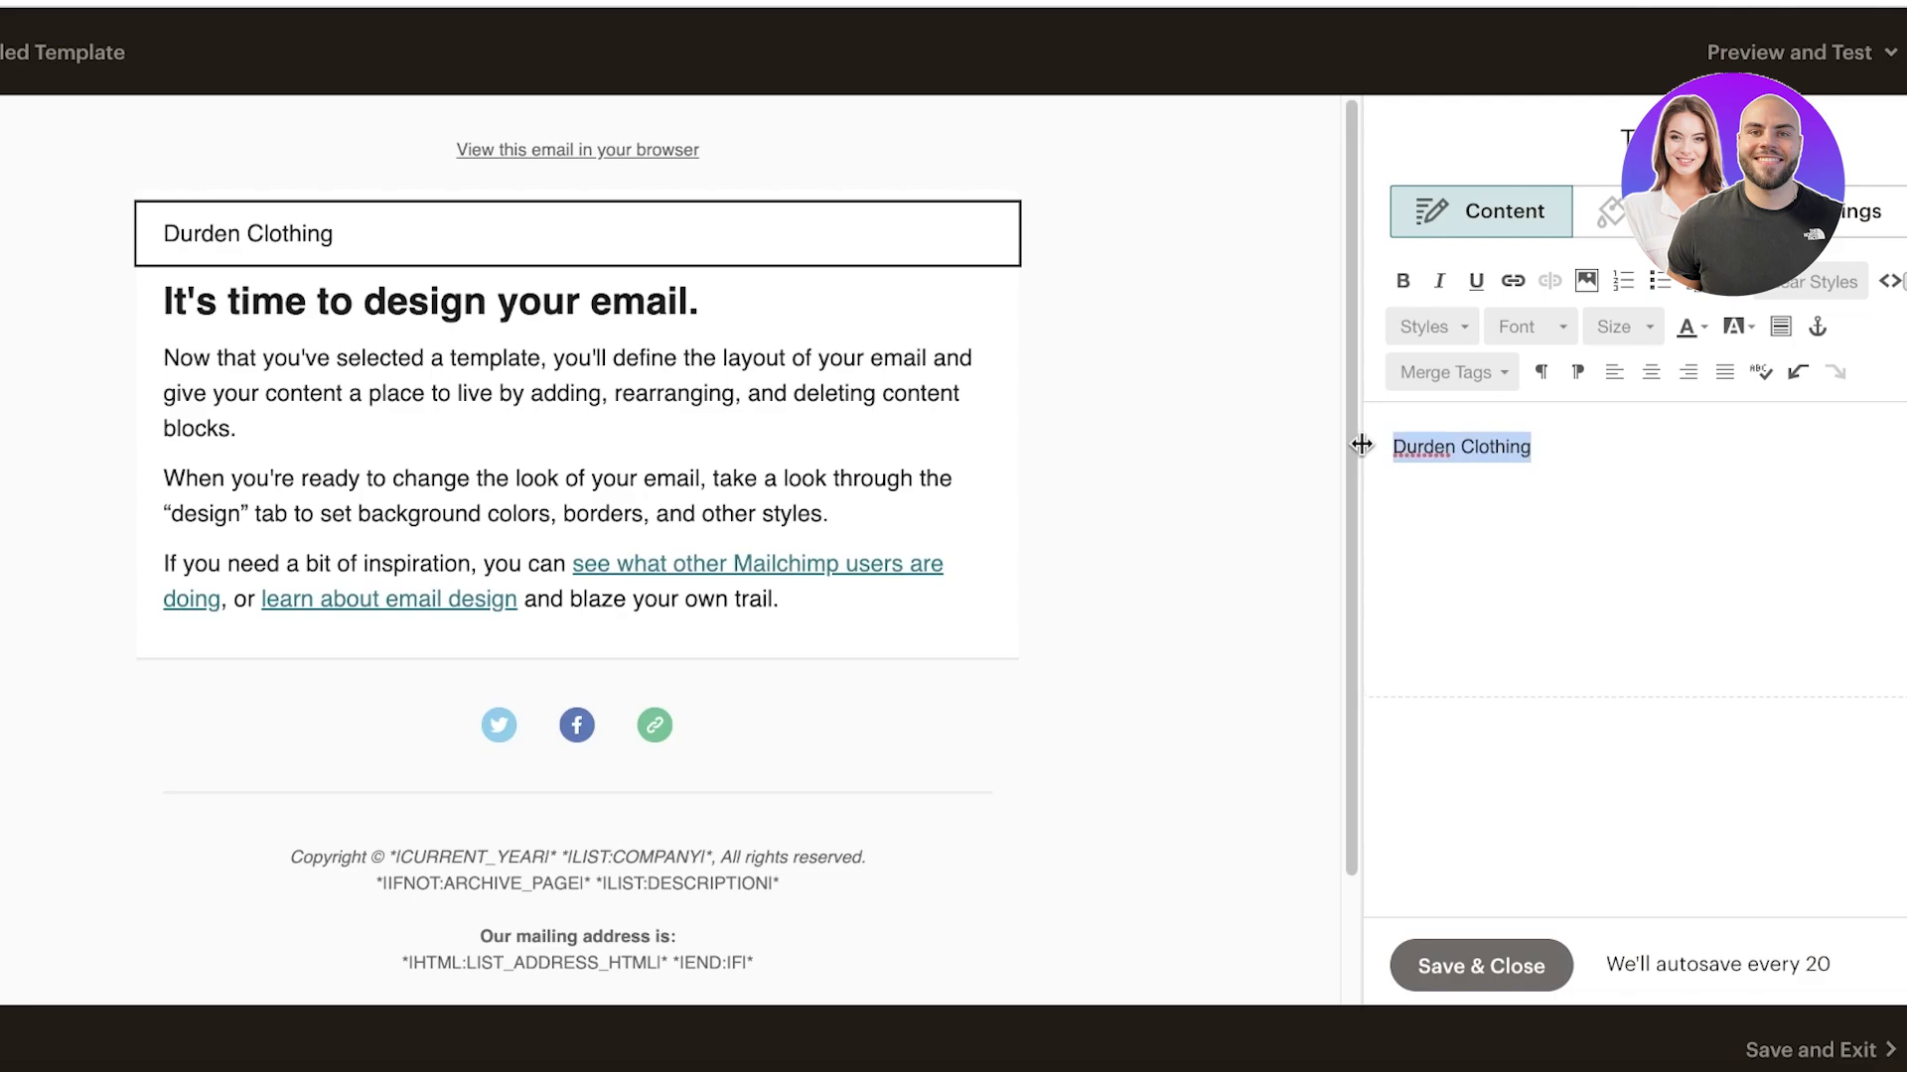
{"action": "mouse_move", "coordinate": [827, 752]}
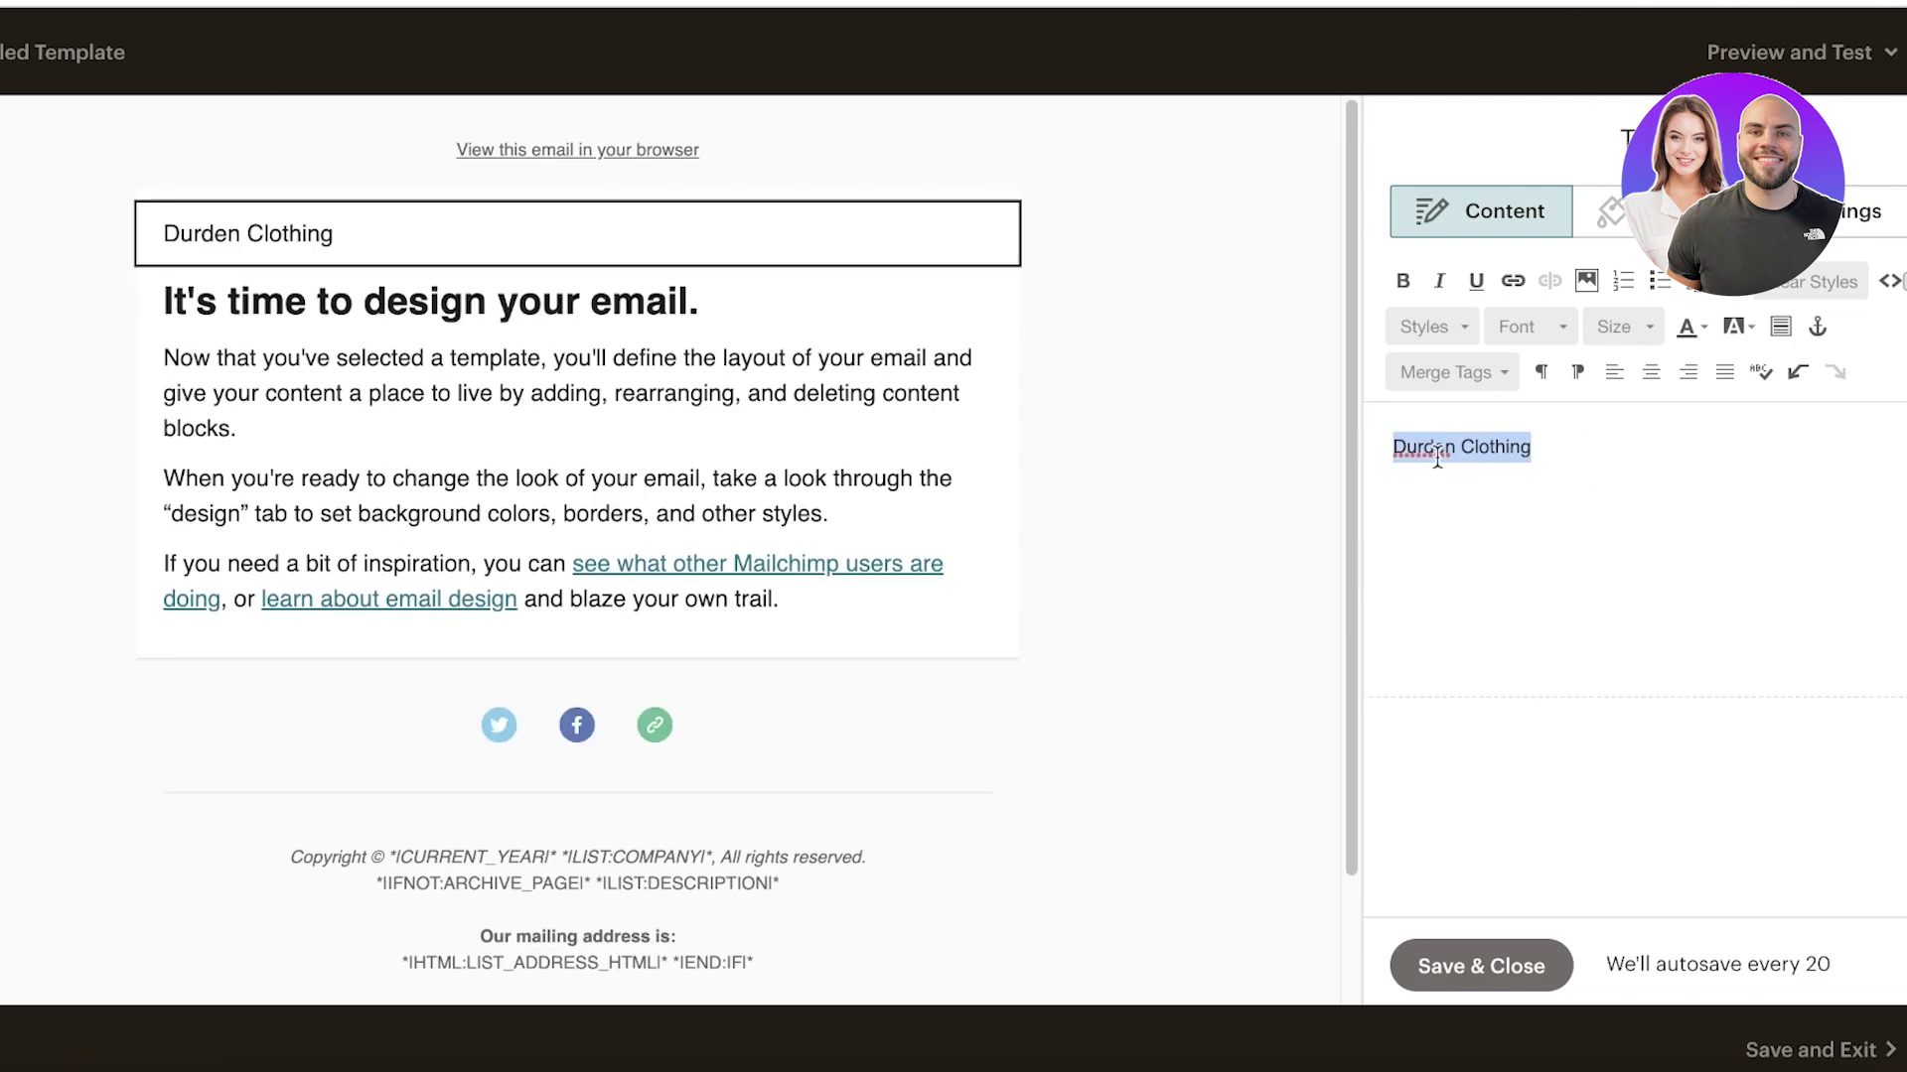
Set the Durden Clothing heading font to Merriweather.
{"action": "left_click", "coordinate": [1586, 474]}
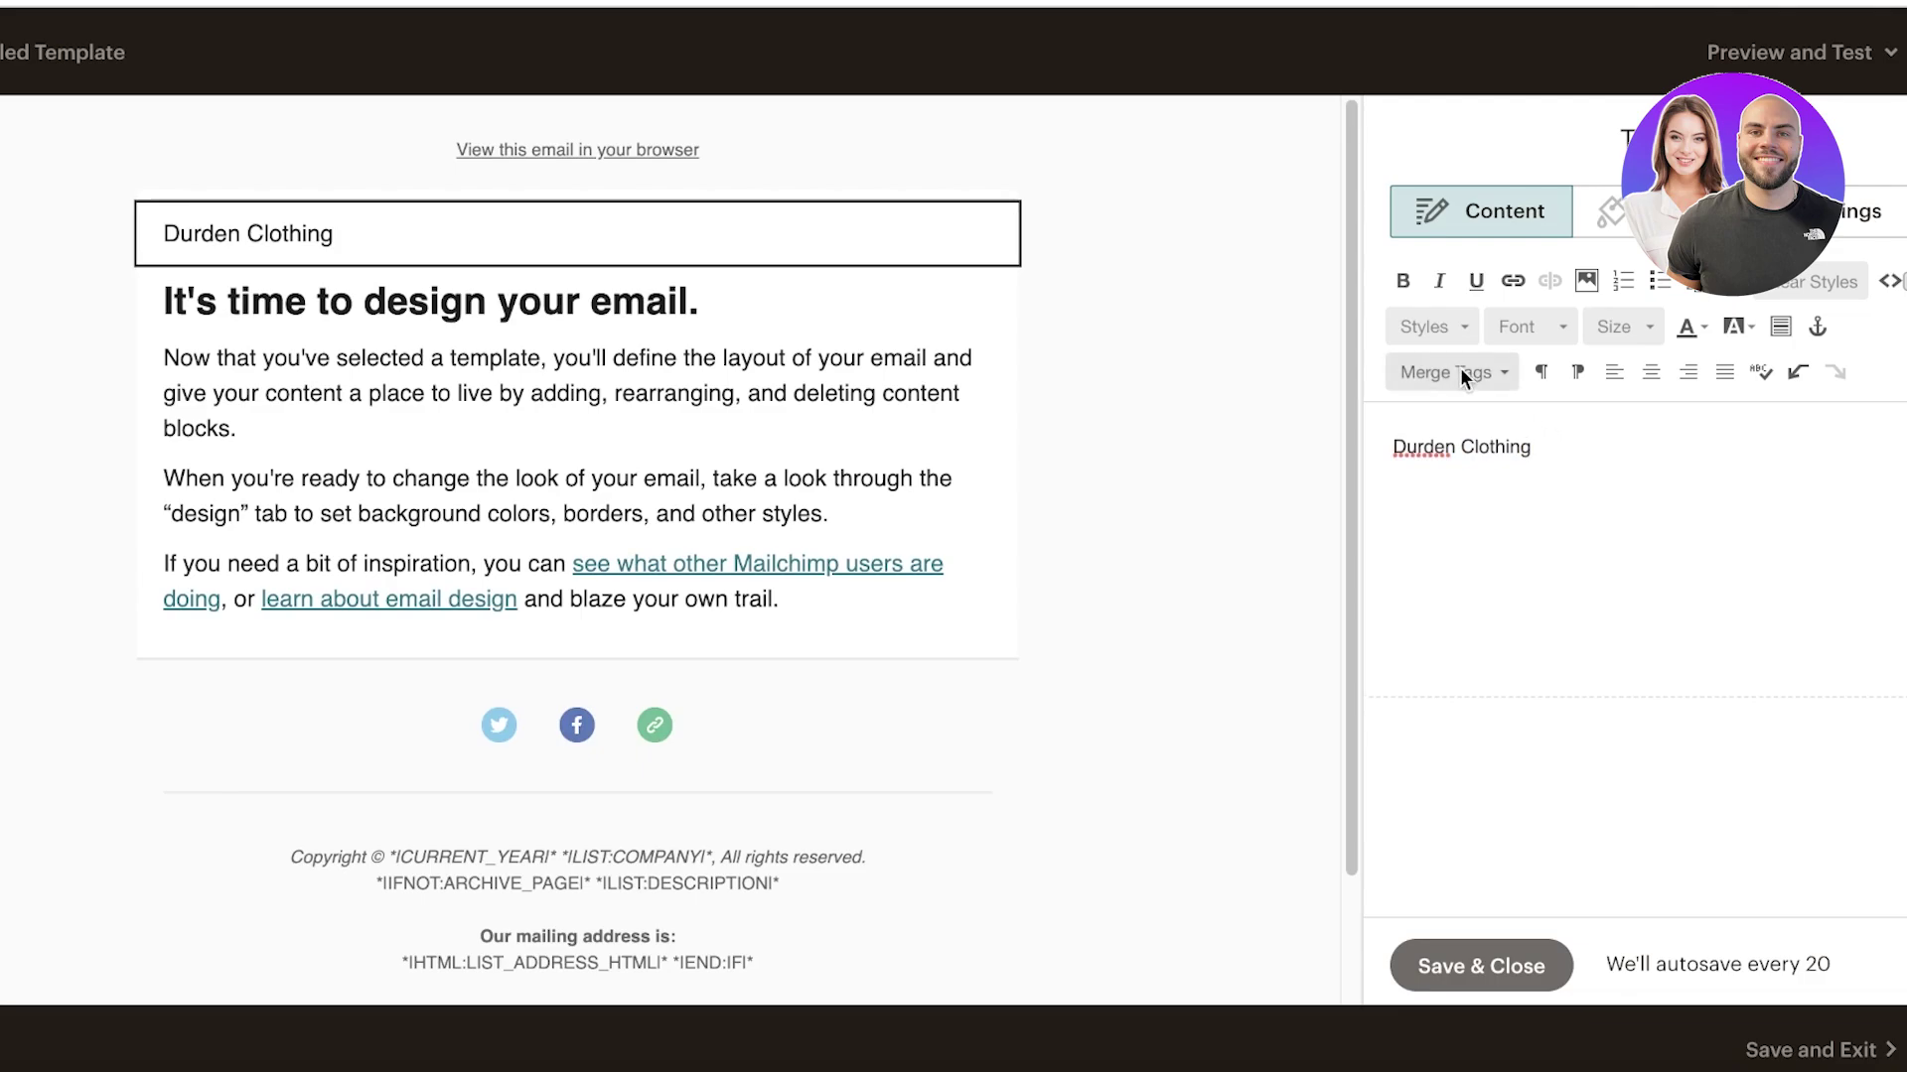
{"action": "left_click", "coordinate": [1436, 327]}
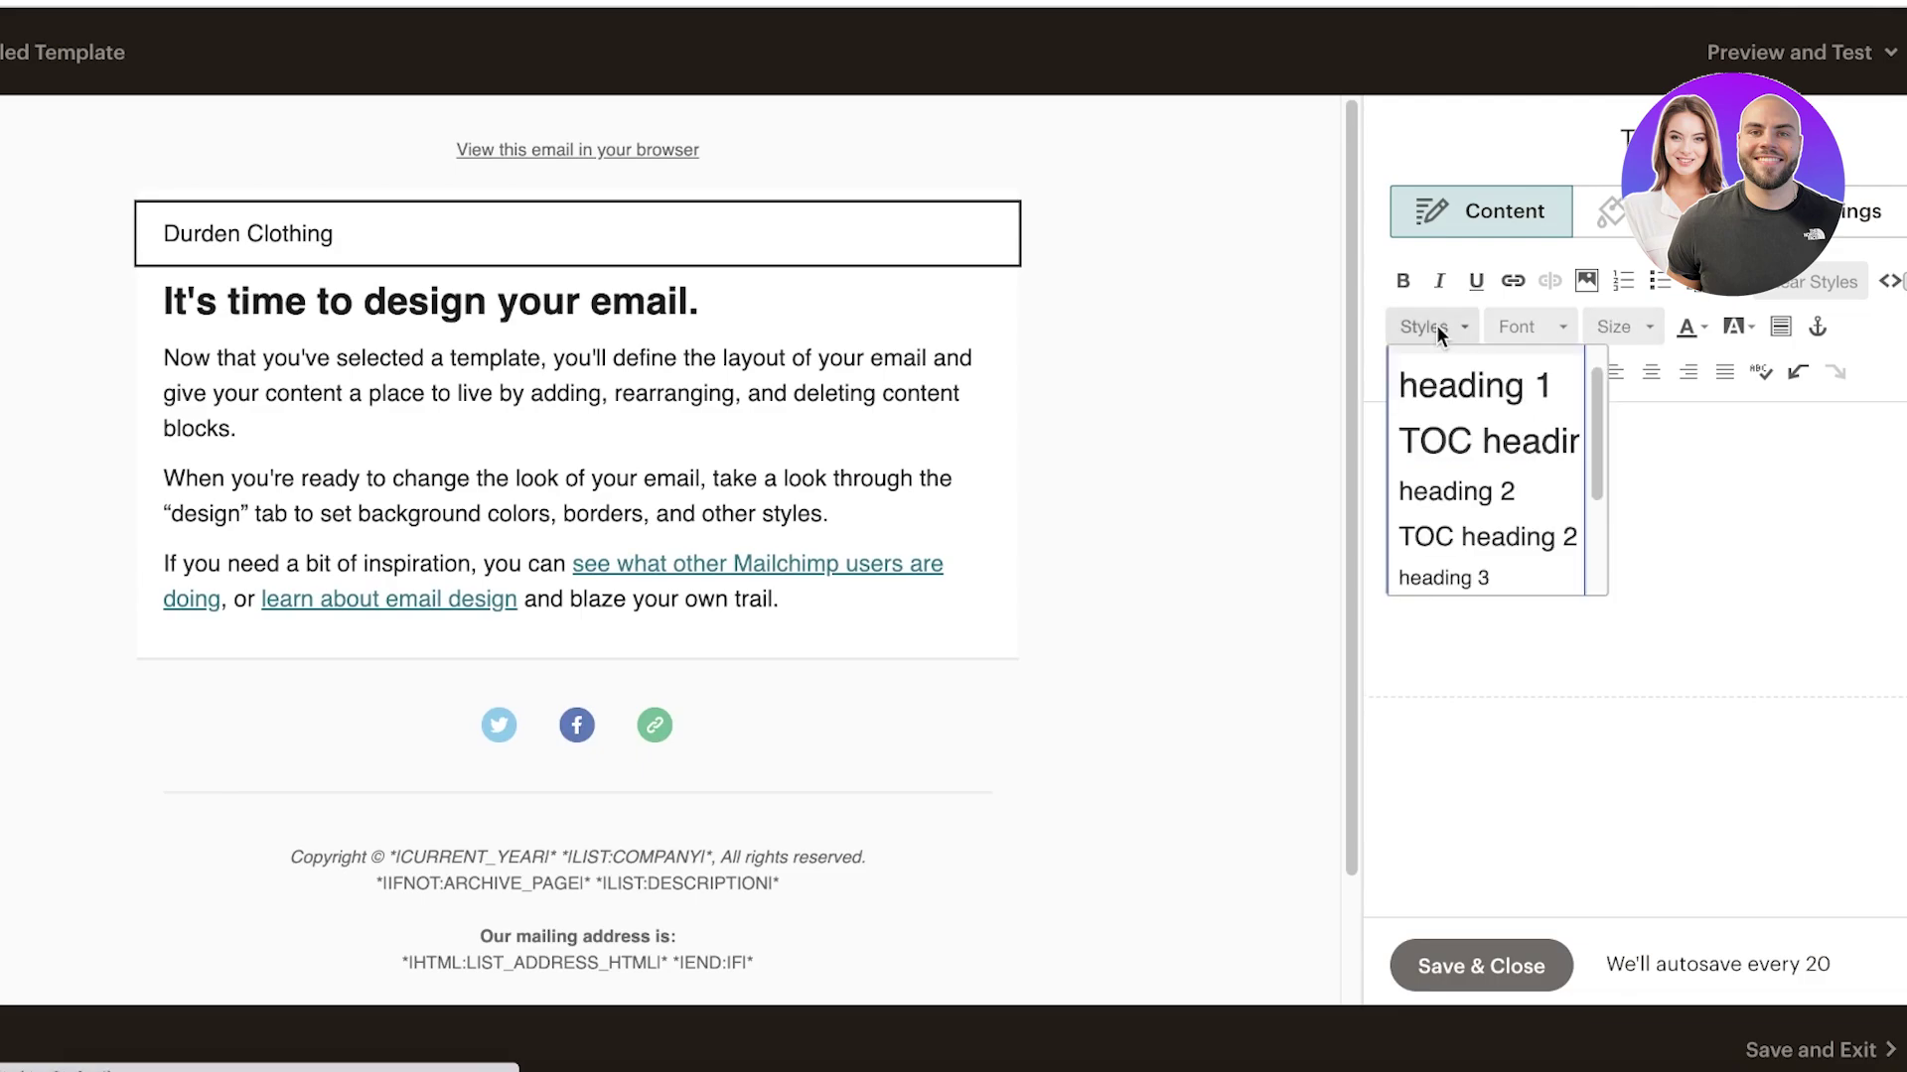
{"action": "left_click", "coordinate": [1449, 389]}
{"action": "left_click", "coordinate": [1440, 369]}
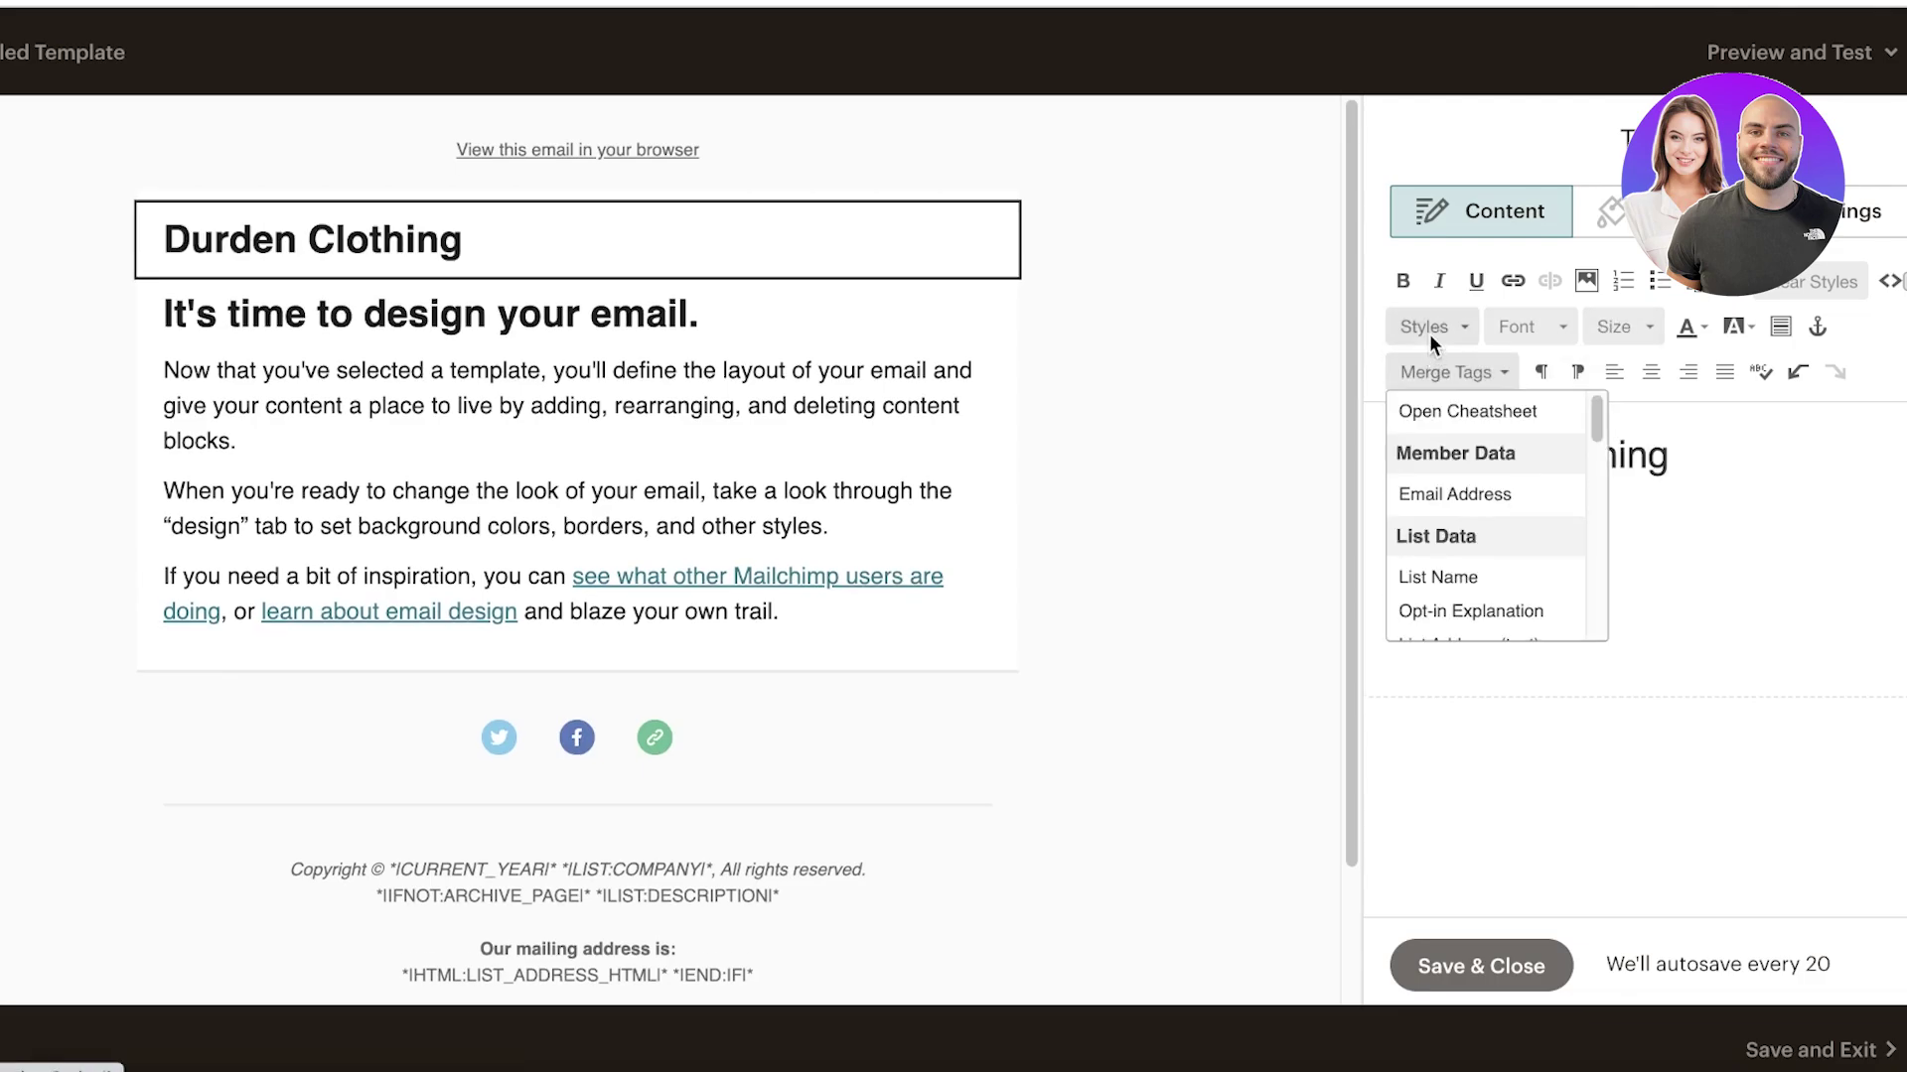
{"action": "left_click", "coordinate": [1428, 330]}
{"action": "left_click", "coordinate": [1430, 376]}
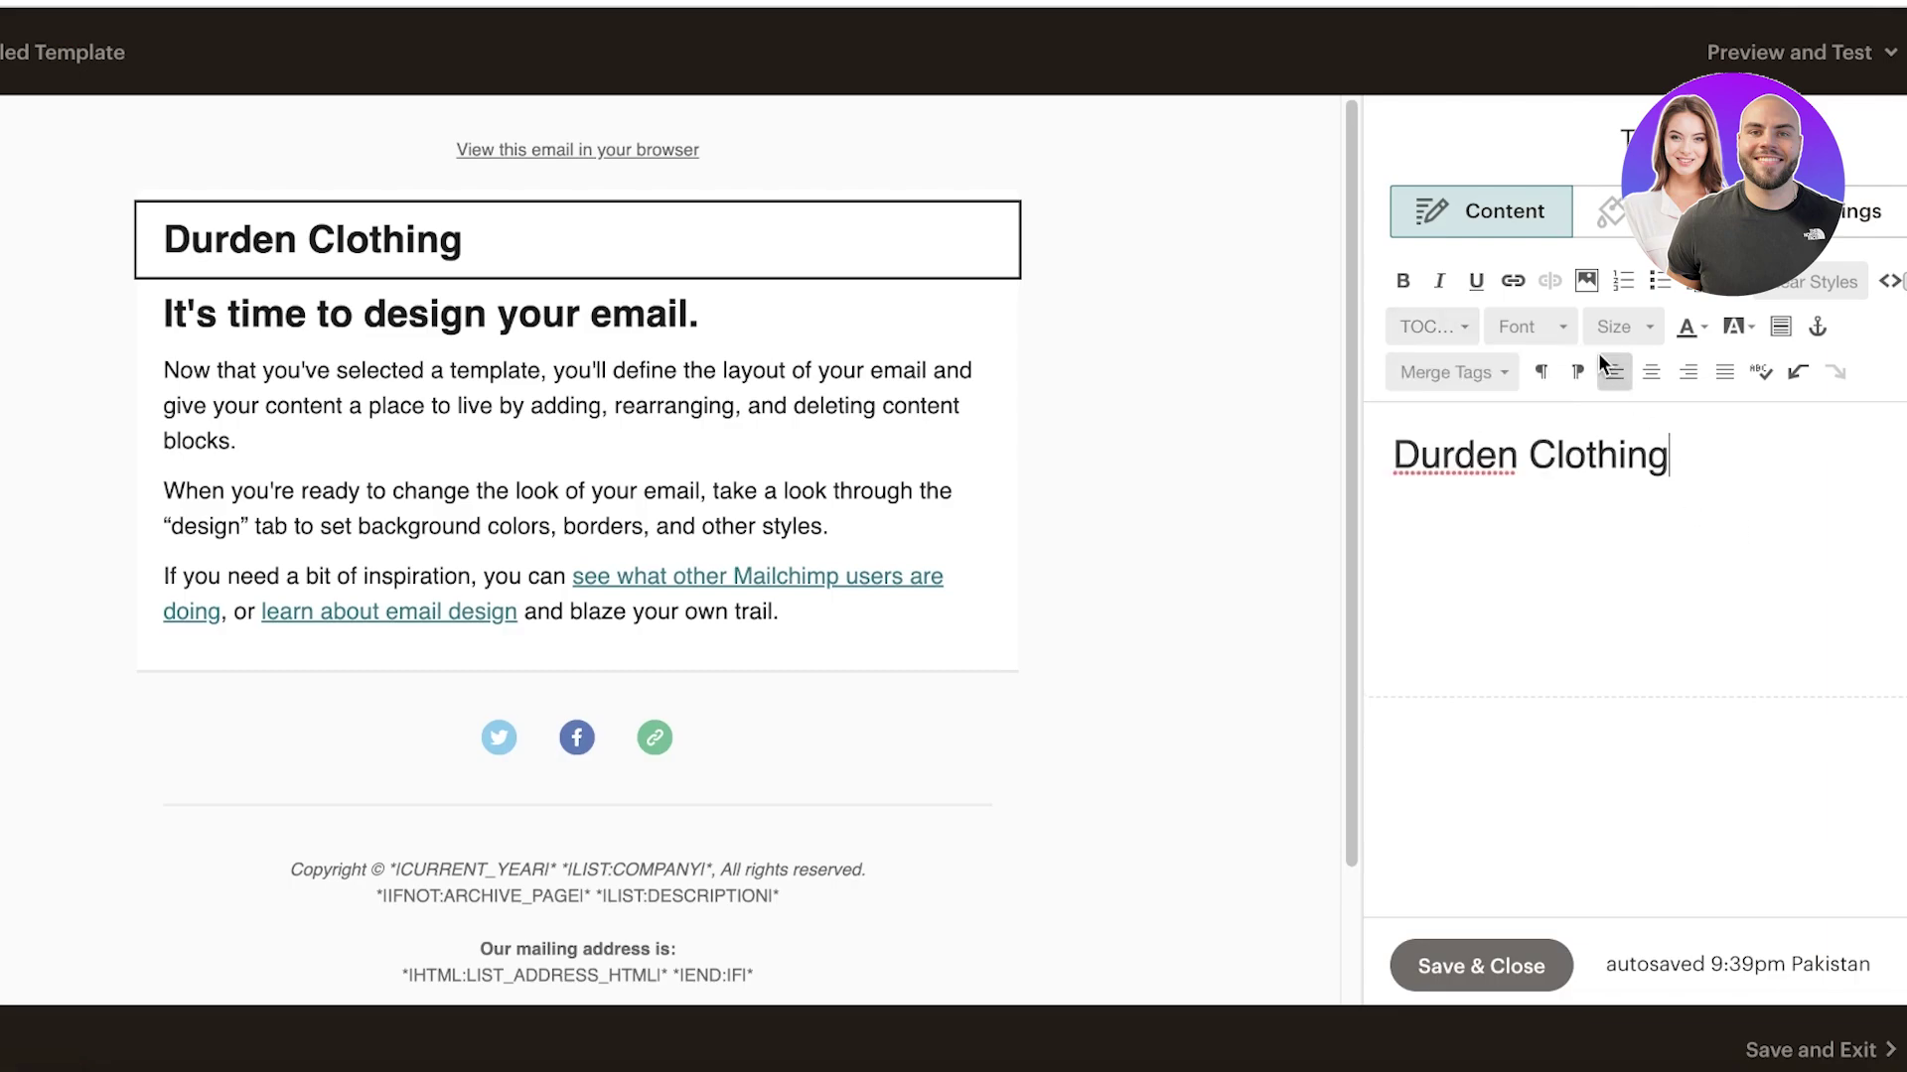
{"action": "left_click", "coordinate": [1546, 332]}
{"action": "left_click", "coordinate": [1540, 437]}
{"action": "left_click", "coordinate": [1535, 323]}
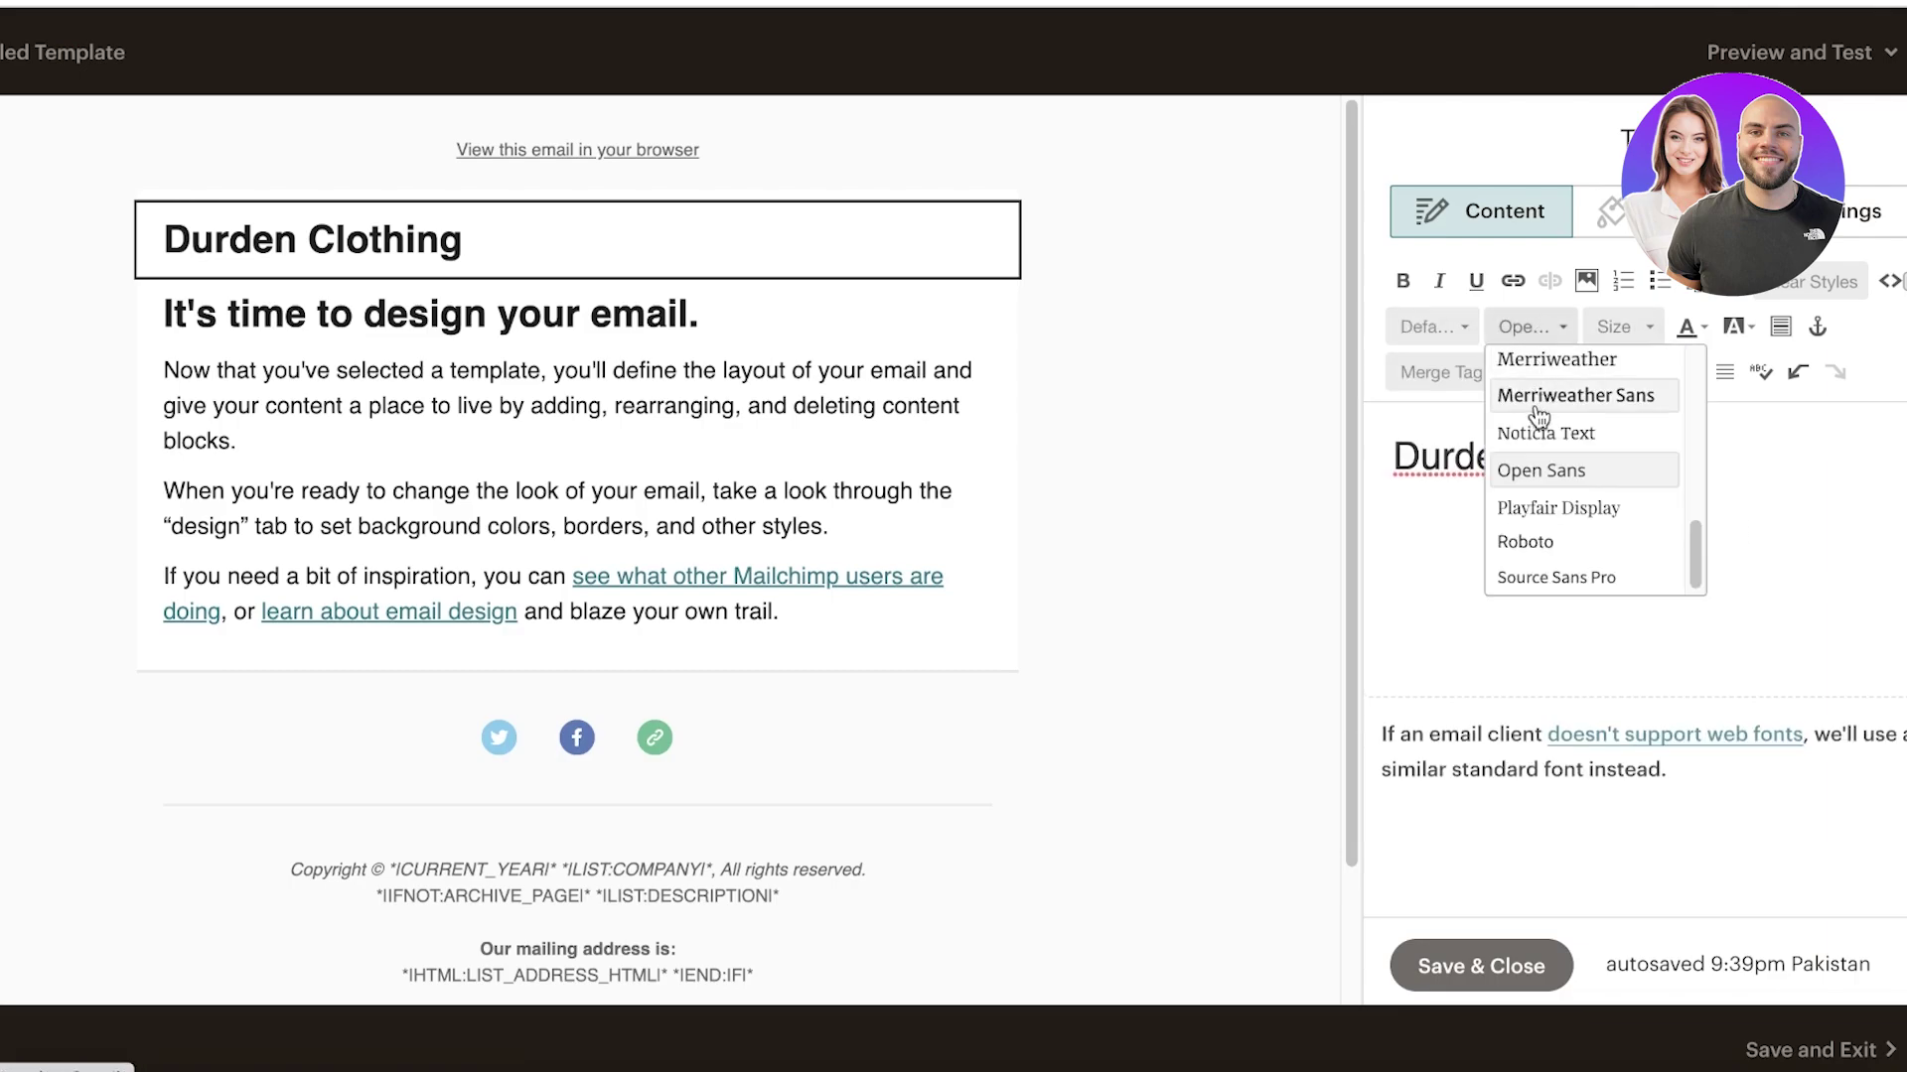
{"action": "left_click", "coordinate": [1535, 543]}
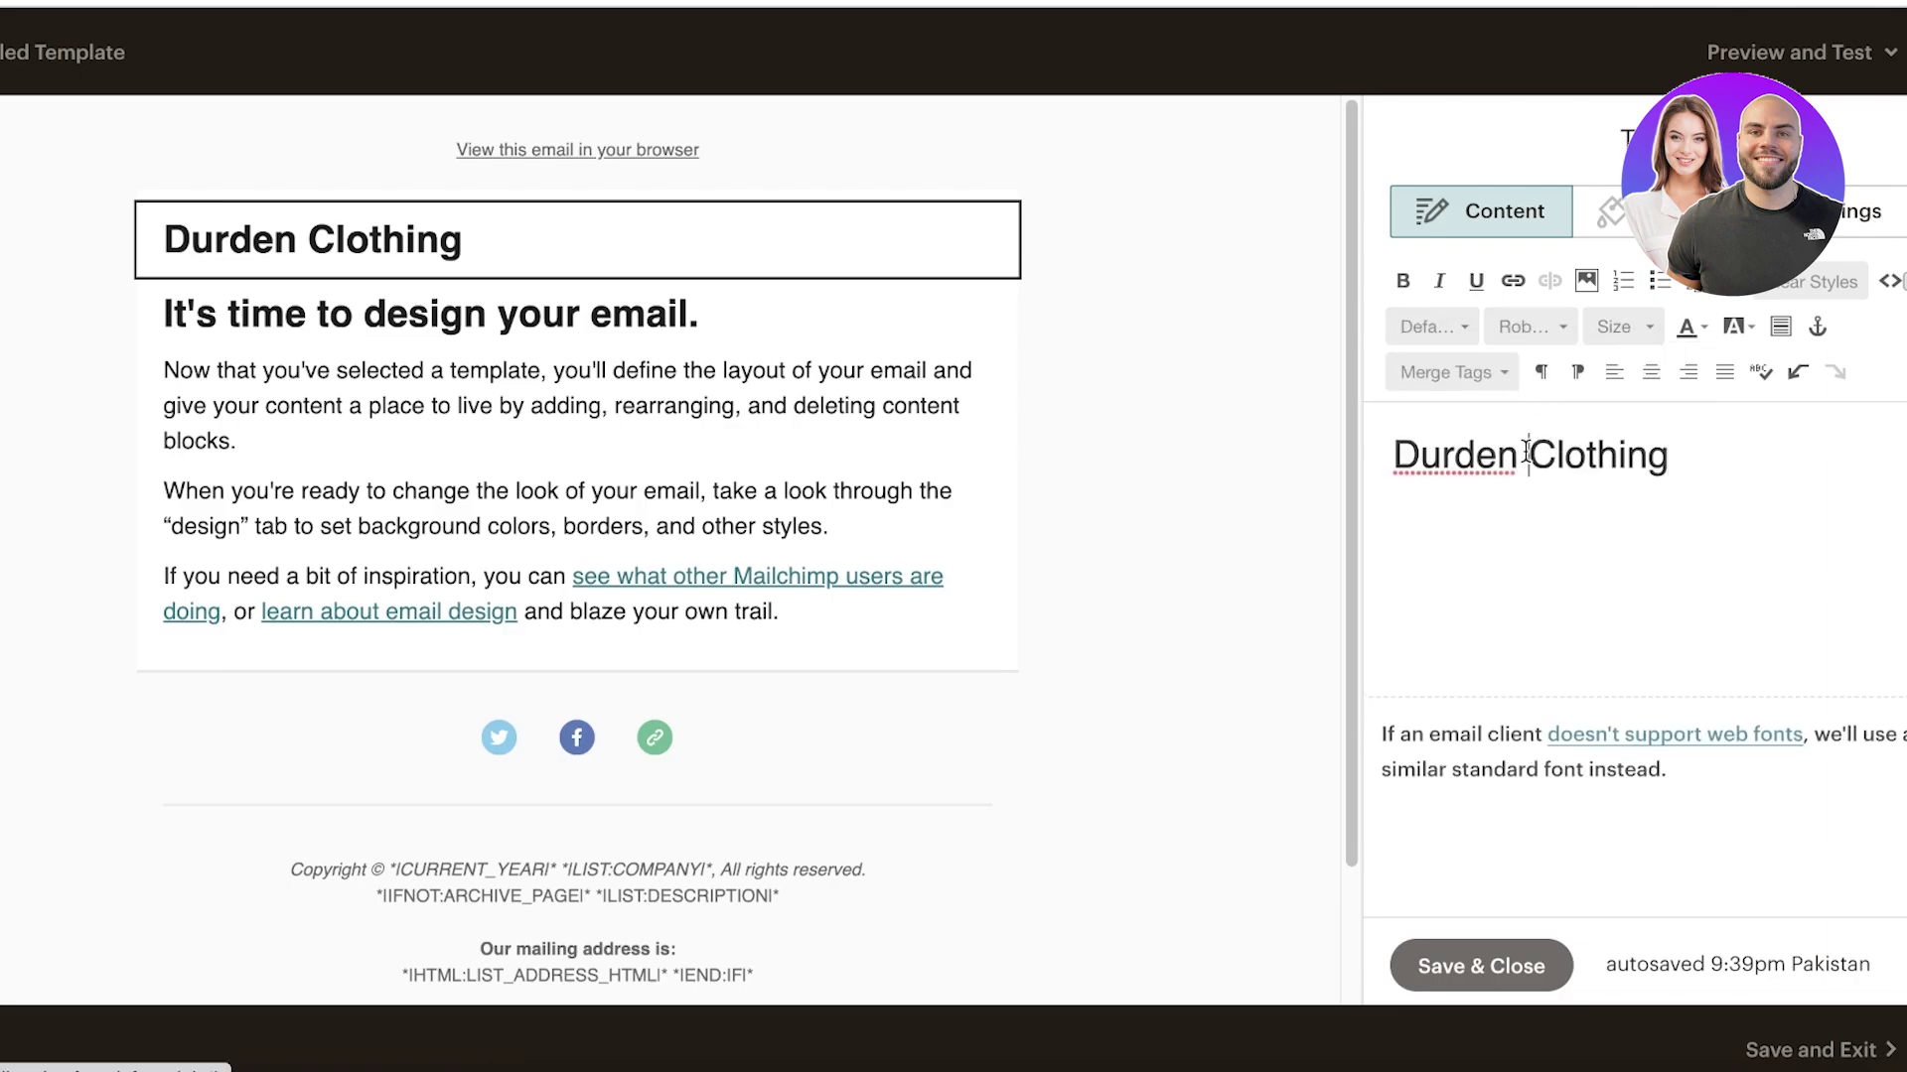
{"action": "triple_click", "coordinate": [1526, 450]}
{"action": "left_click", "coordinate": [1523, 327]}
{"action": "scroll", "coordinate": [1536, 467], "scroll_direction": "down", "scroll_amount": 5}
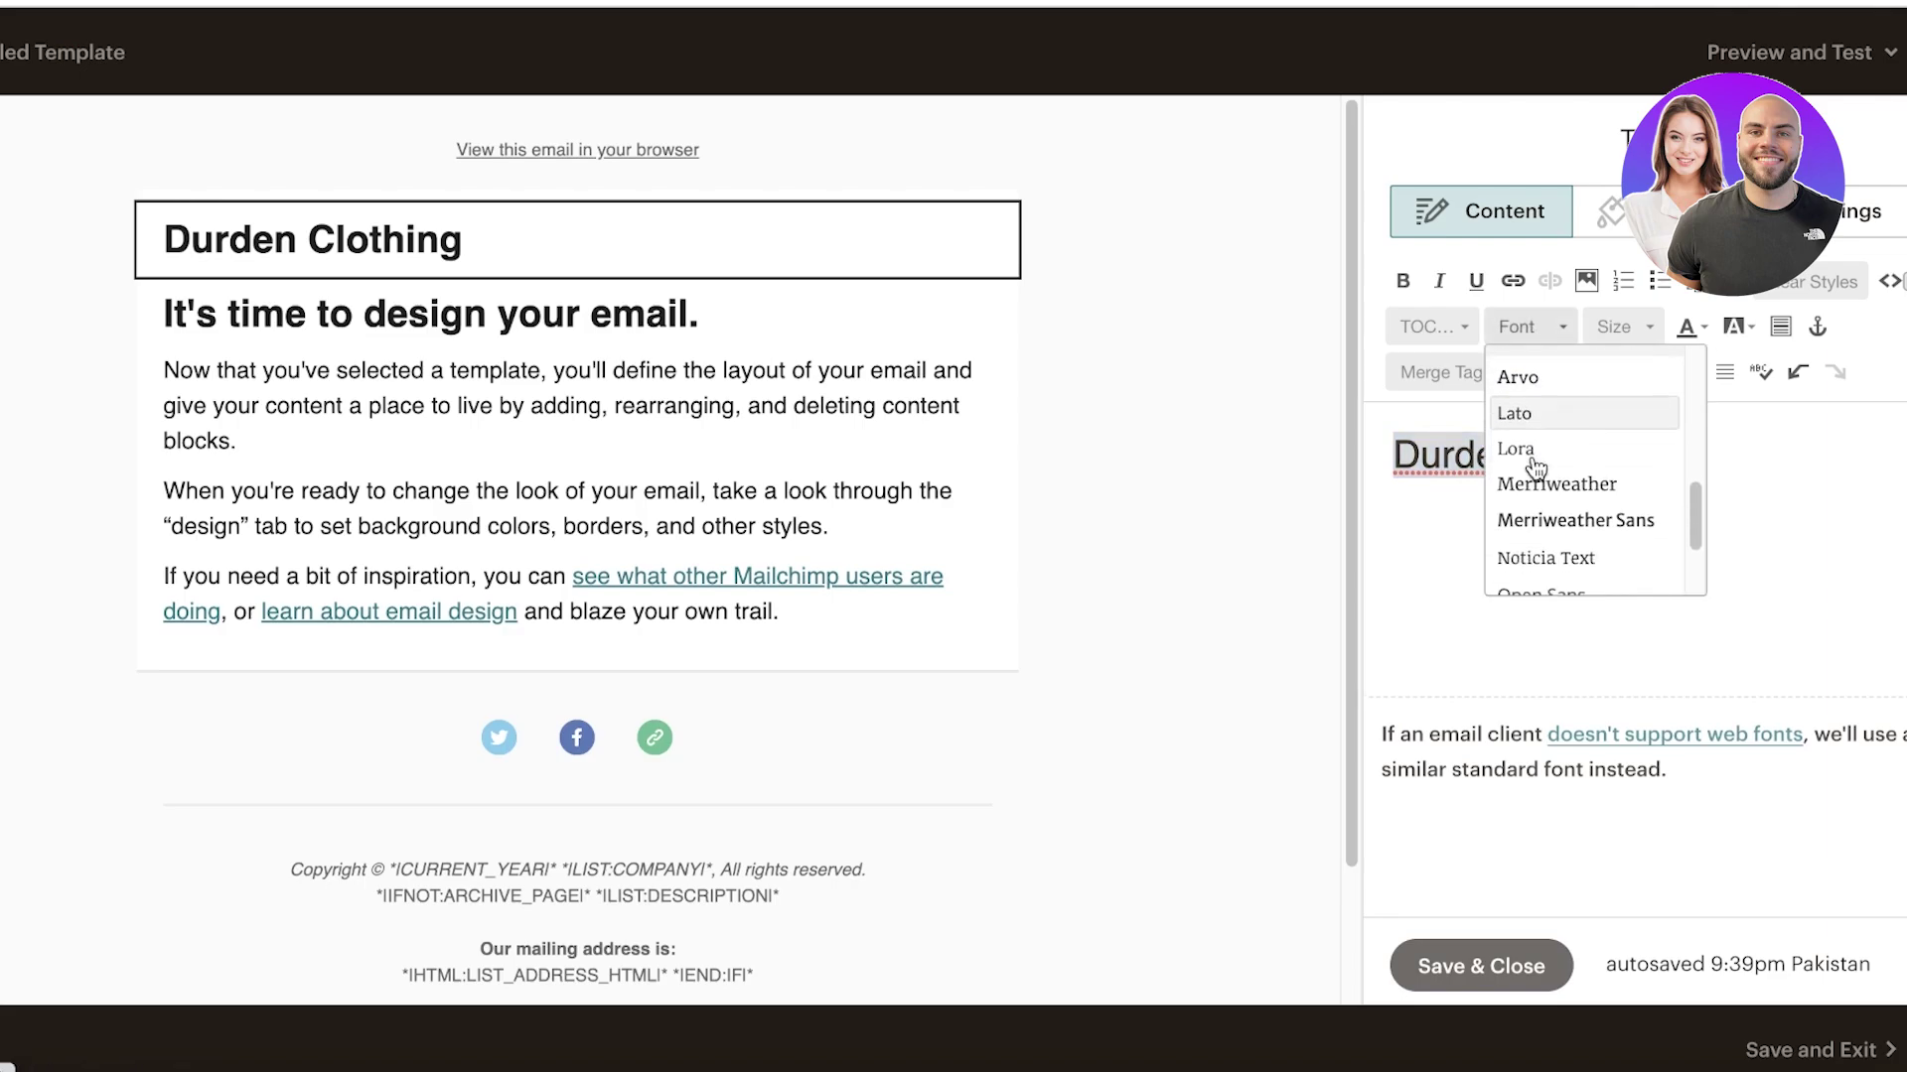
{"action": "left_click", "coordinate": [1537, 483]}
{"action": "left_click", "coordinate": [1751, 509]}
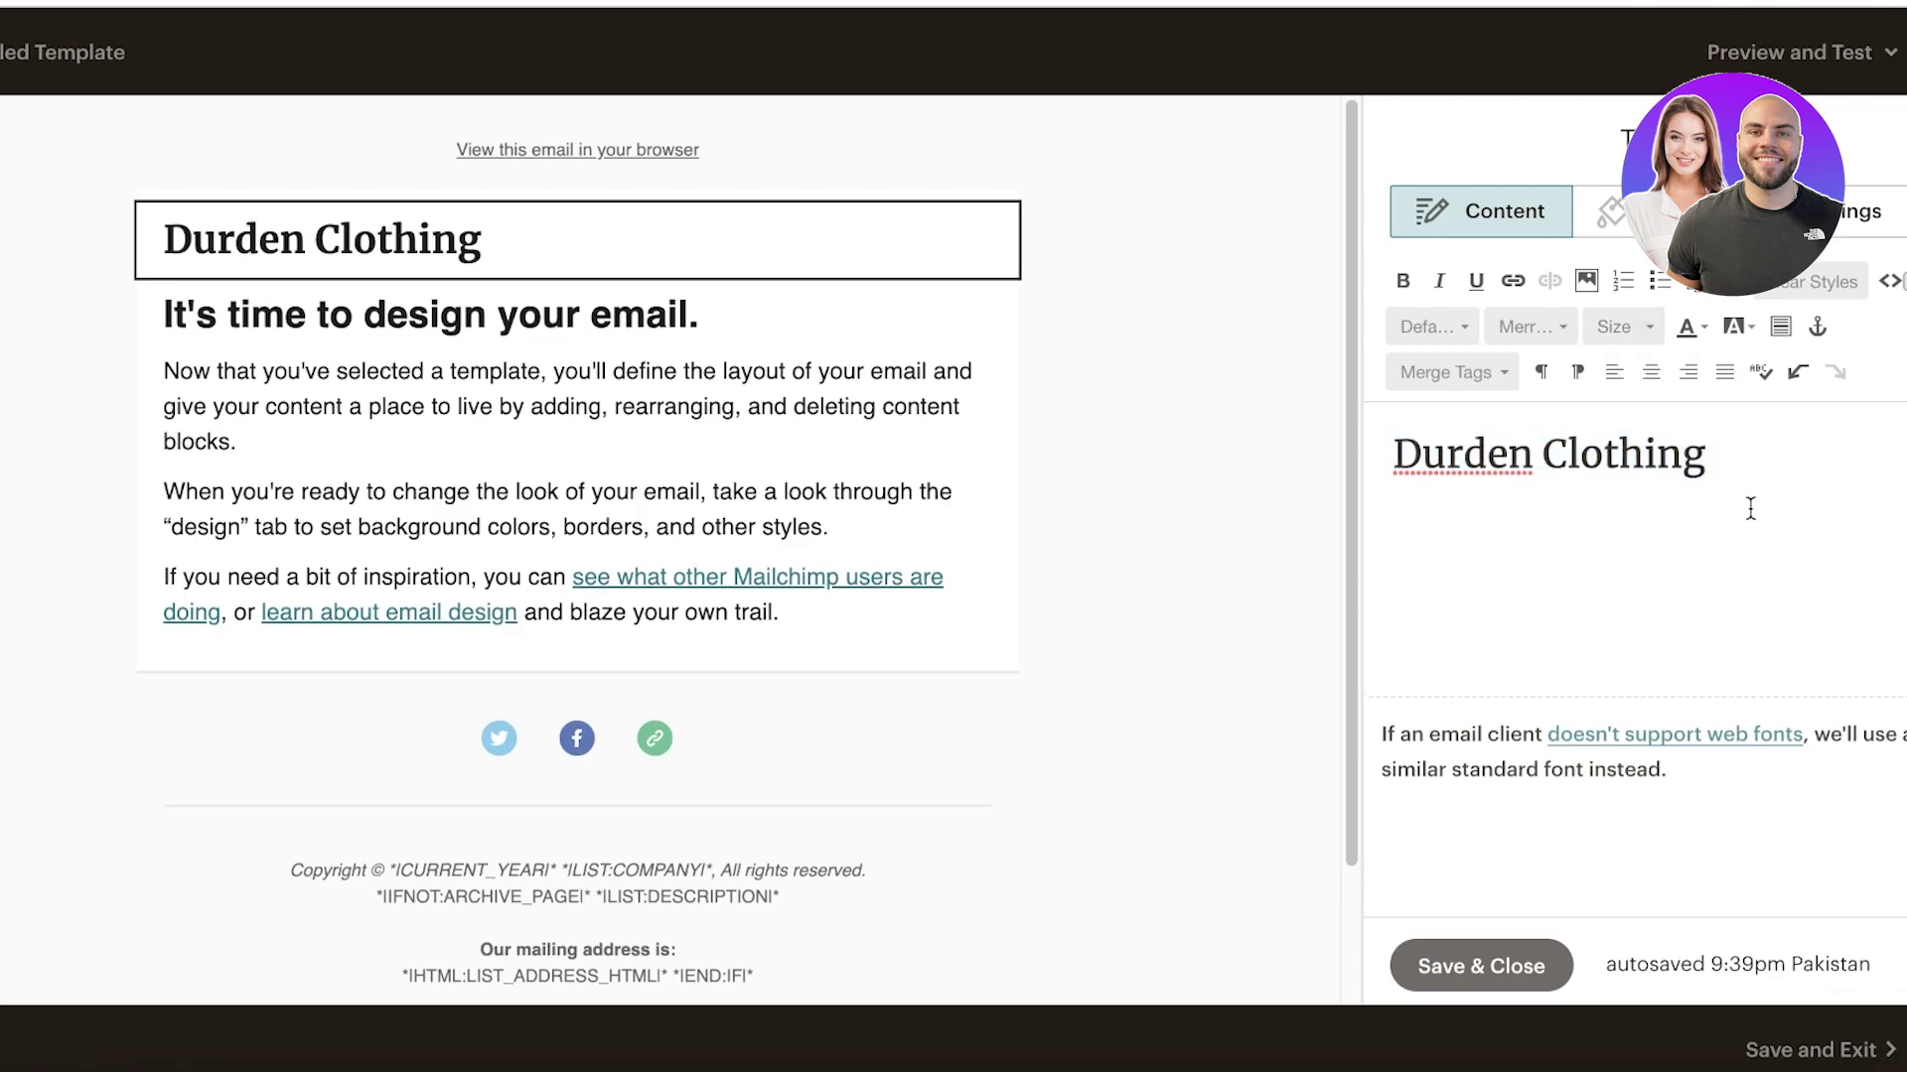
Set the Durden Clothing heading size to 30.
{"action": "left_click", "coordinate": [1640, 331]}
{"action": "left_click", "coordinate": [1857, 452]}
{"action": "triple_click", "coordinate": [1645, 456]}
{"action": "left_click", "coordinate": [1625, 346]}
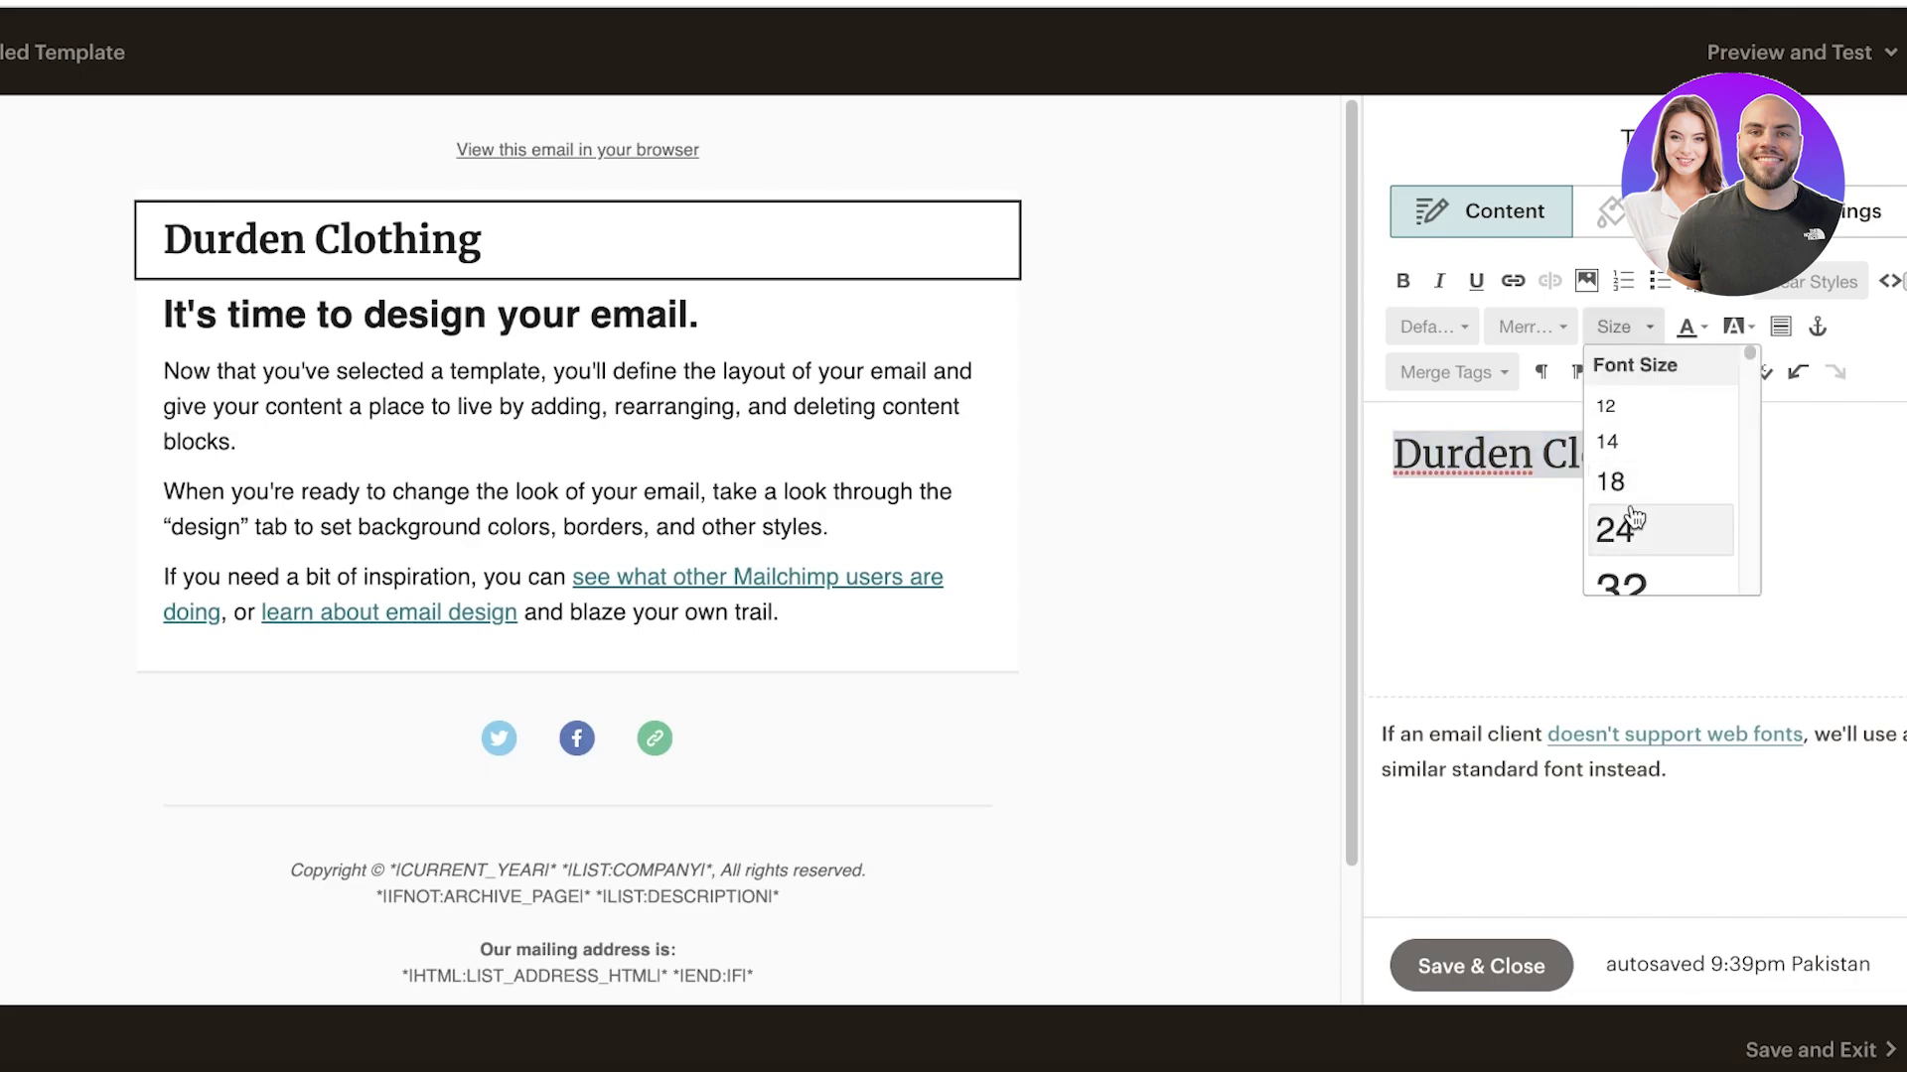
{"action": "left_click", "coordinate": [1631, 511]}
{"action": "left_click", "coordinate": [1622, 332]}
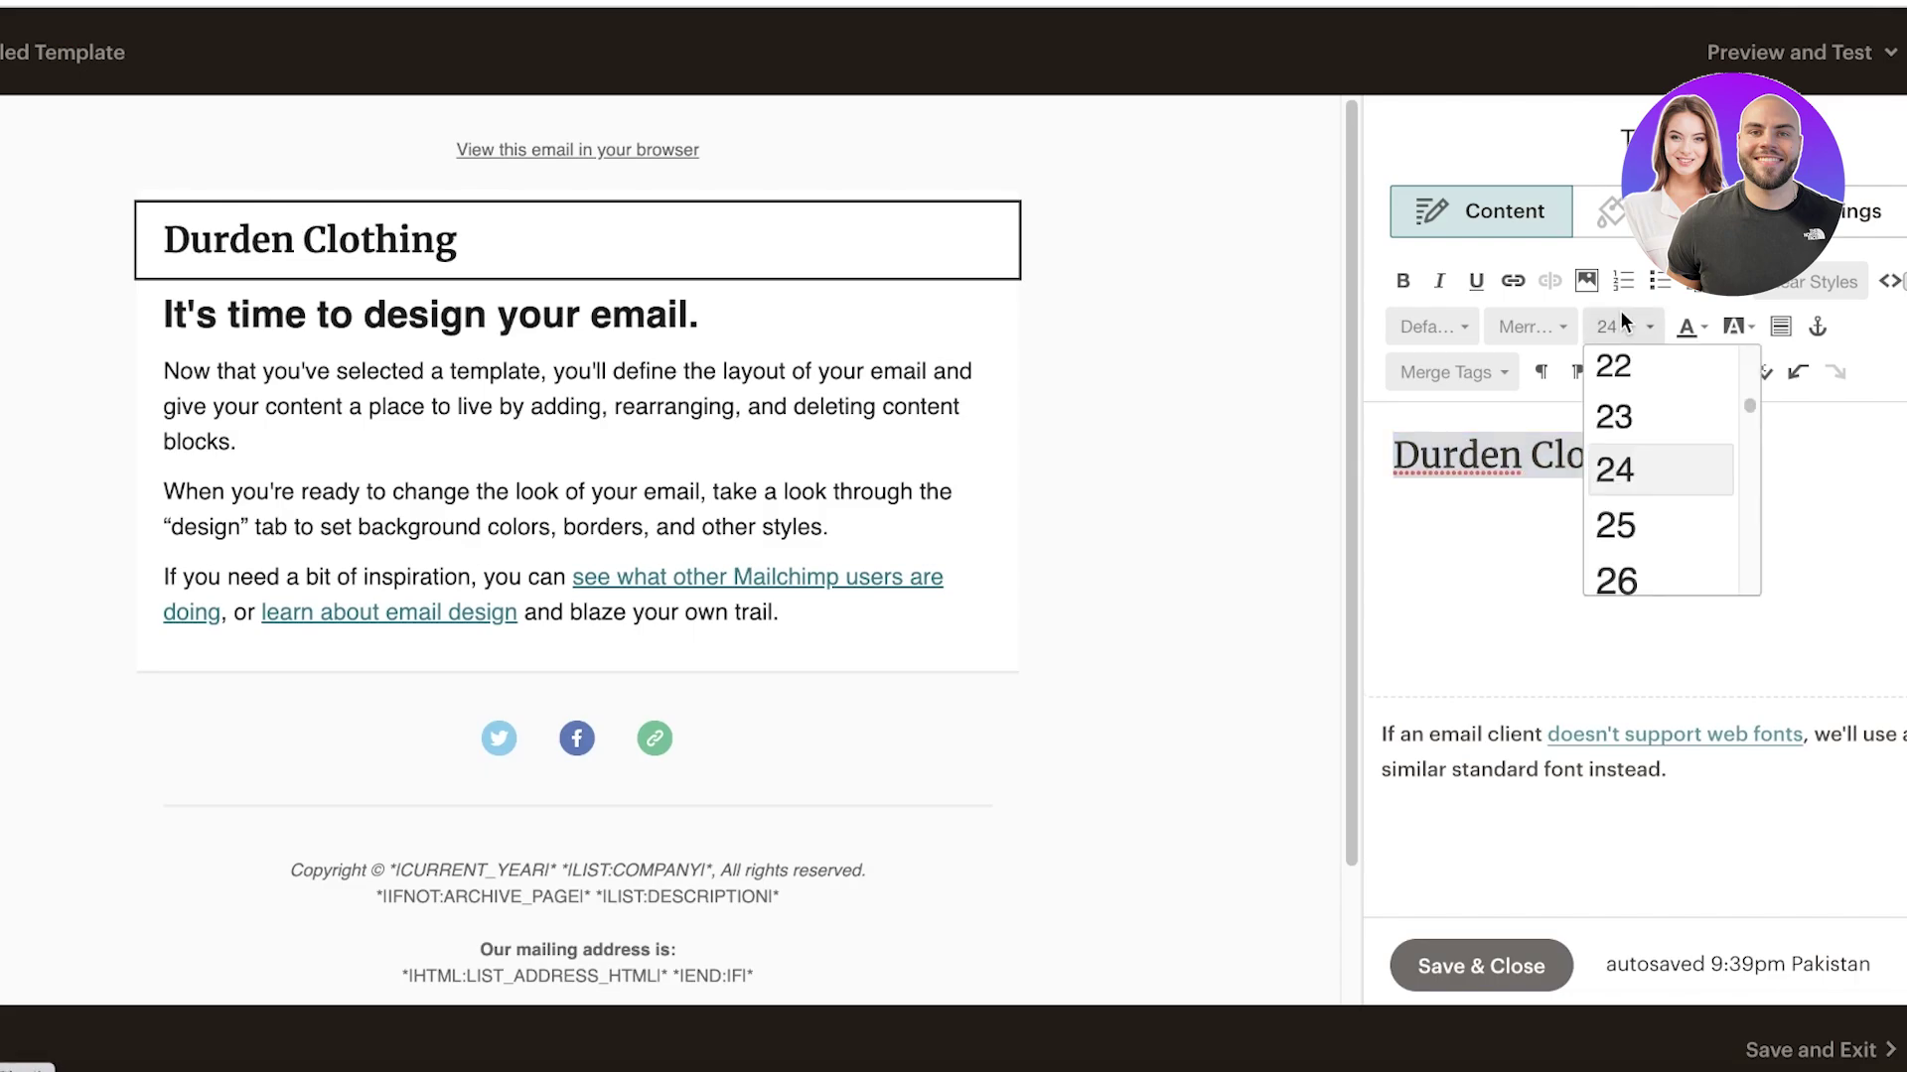
{"action": "scroll", "coordinate": [1626, 536], "scroll_direction": "down", "scroll_amount": 3}
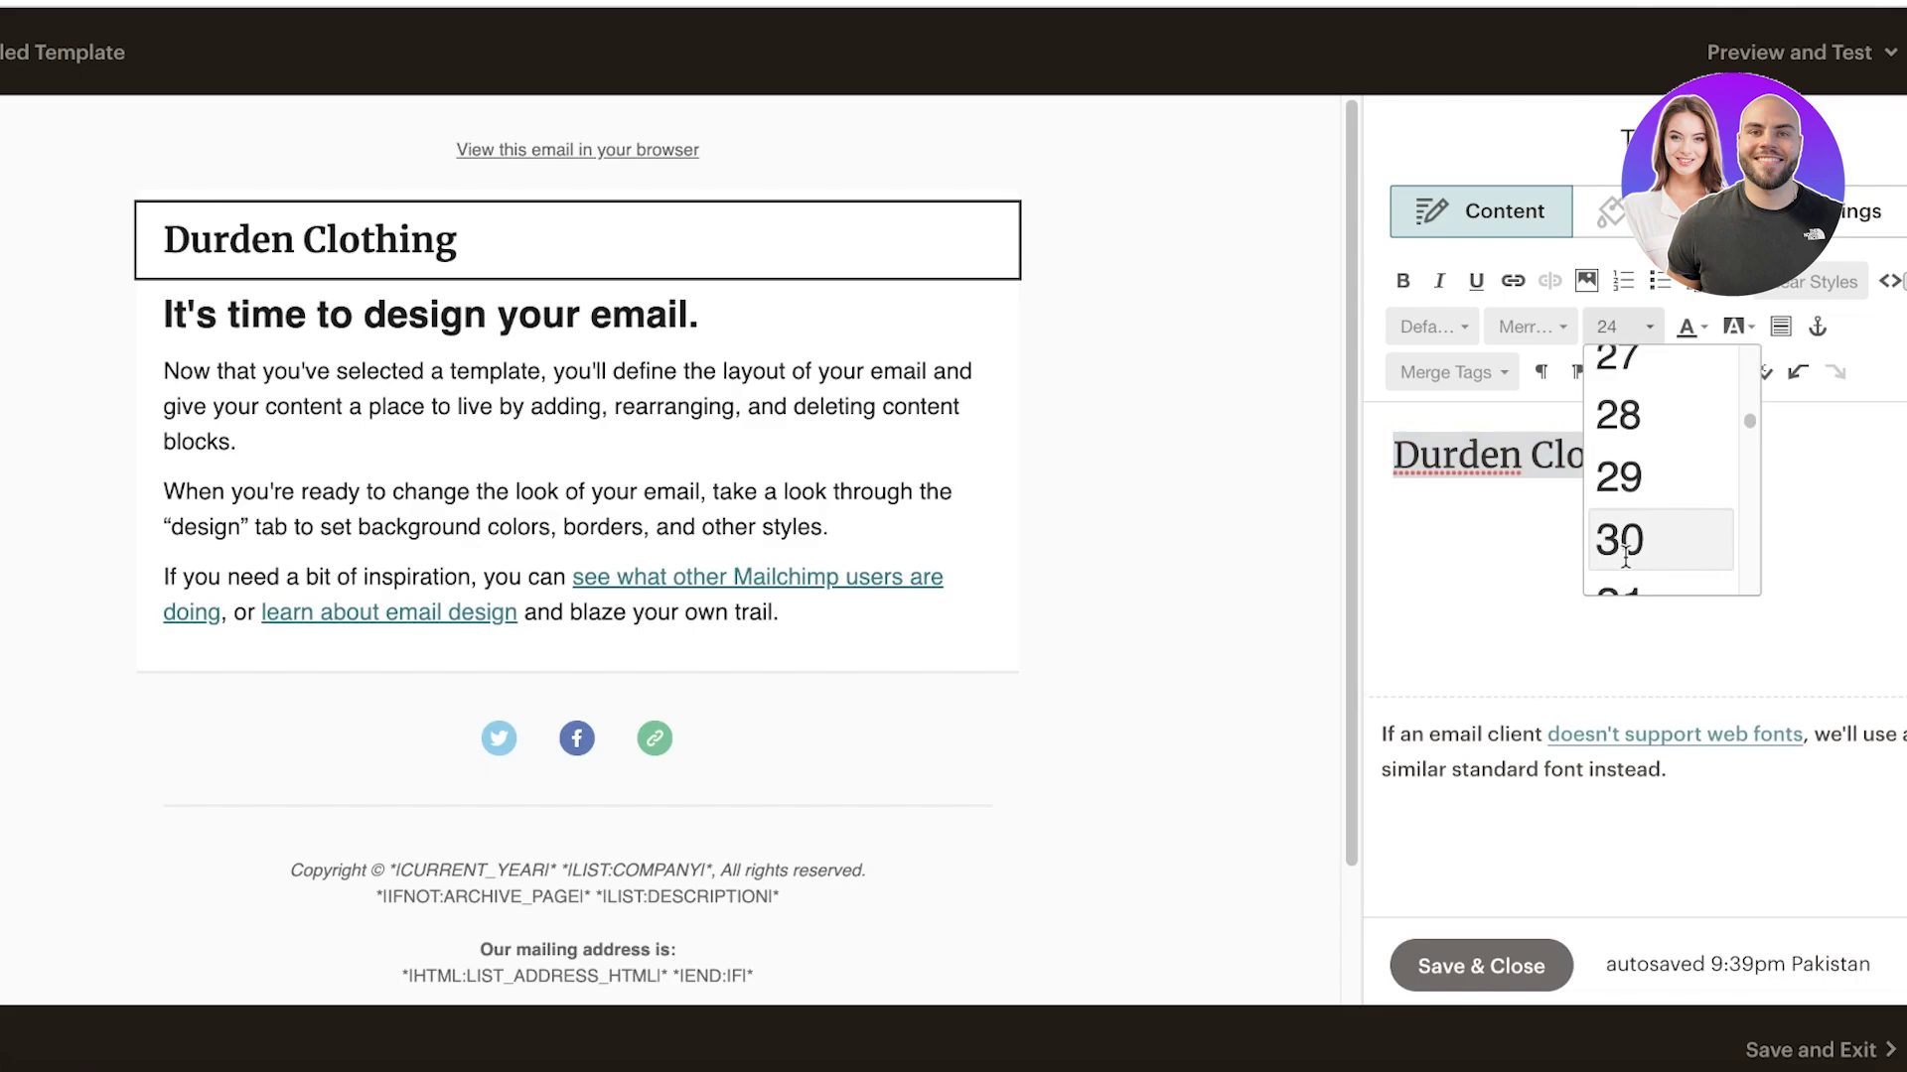
{"action": "left_click", "coordinate": [1626, 542]}
{"action": "left_click", "coordinate": [1631, 531]}
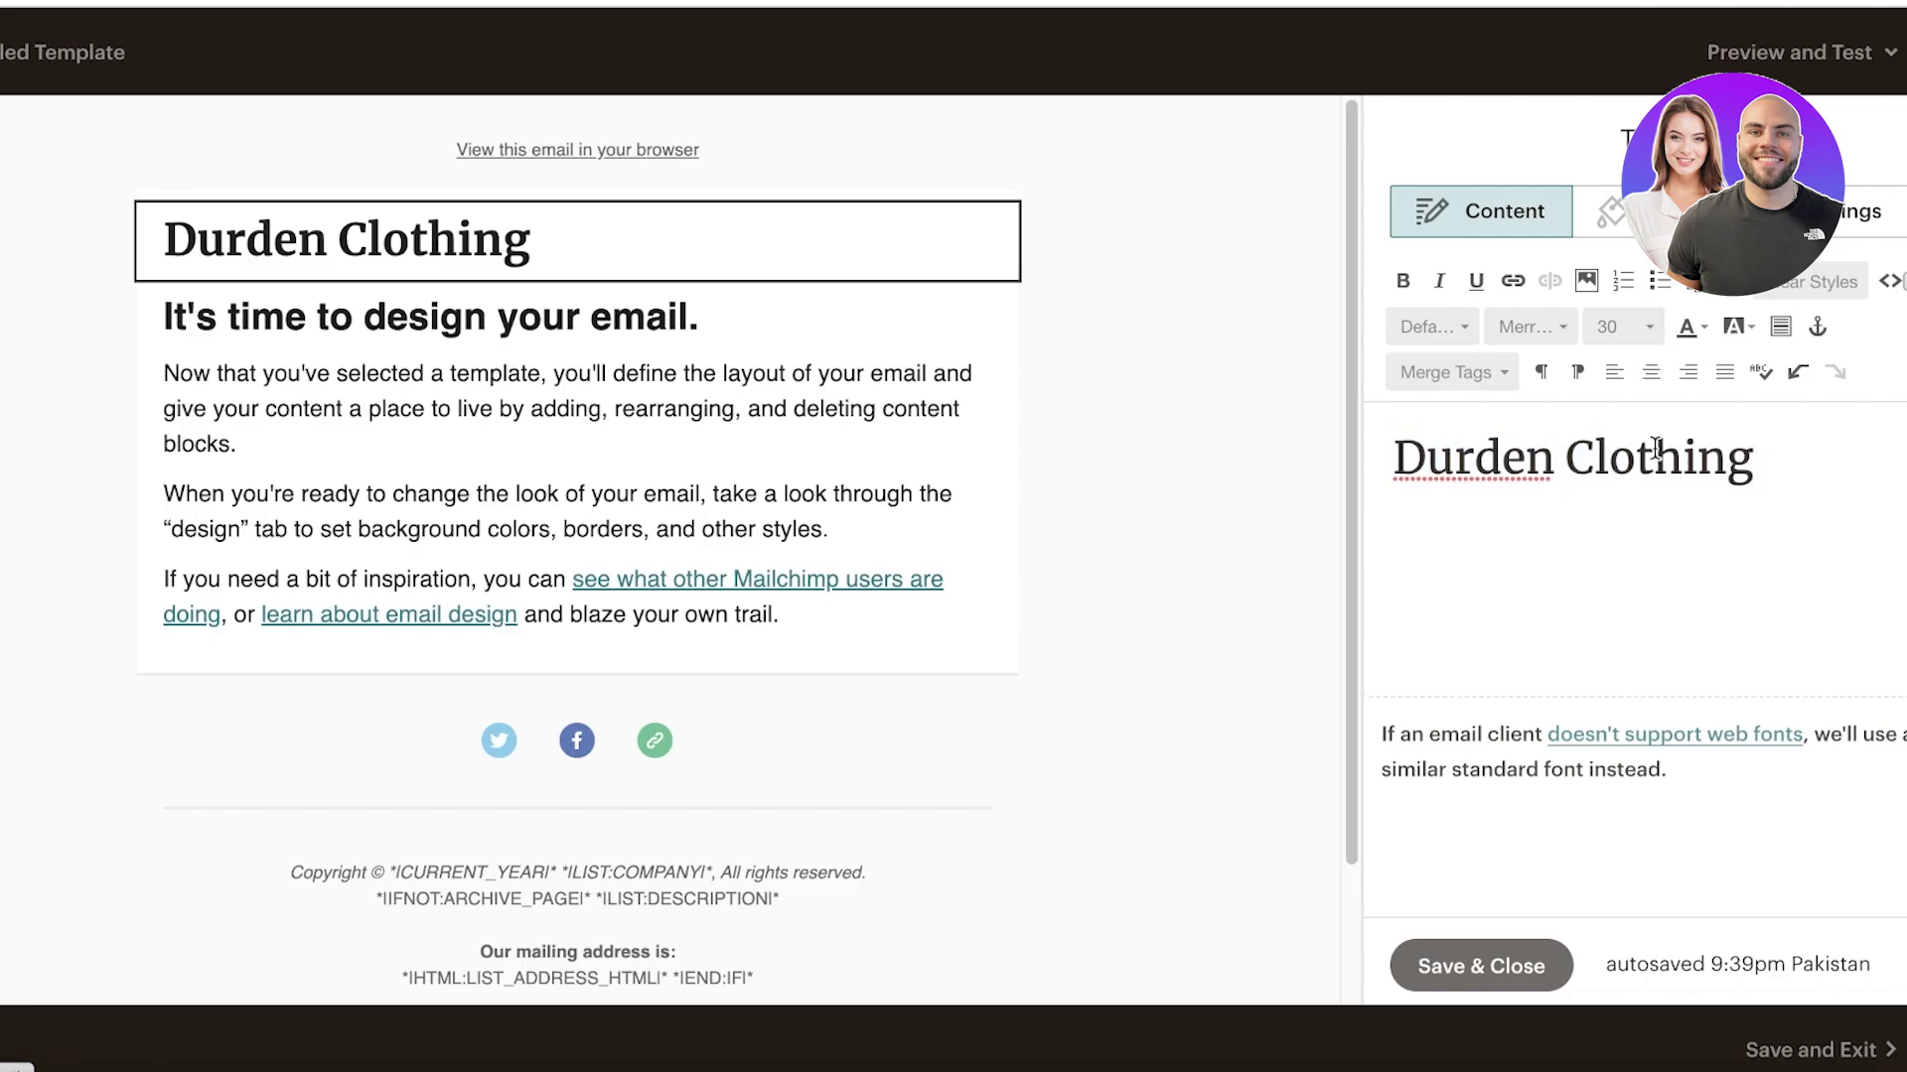
Centre-align the Durden Clothing heading.
{"action": "left_click_drag", "start_coordinate": [1755, 459], "coordinate": [1392, 459]}
{"action": "left_click", "coordinate": [1641, 374]}
{"action": "left_click", "coordinate": [1629, 557]}
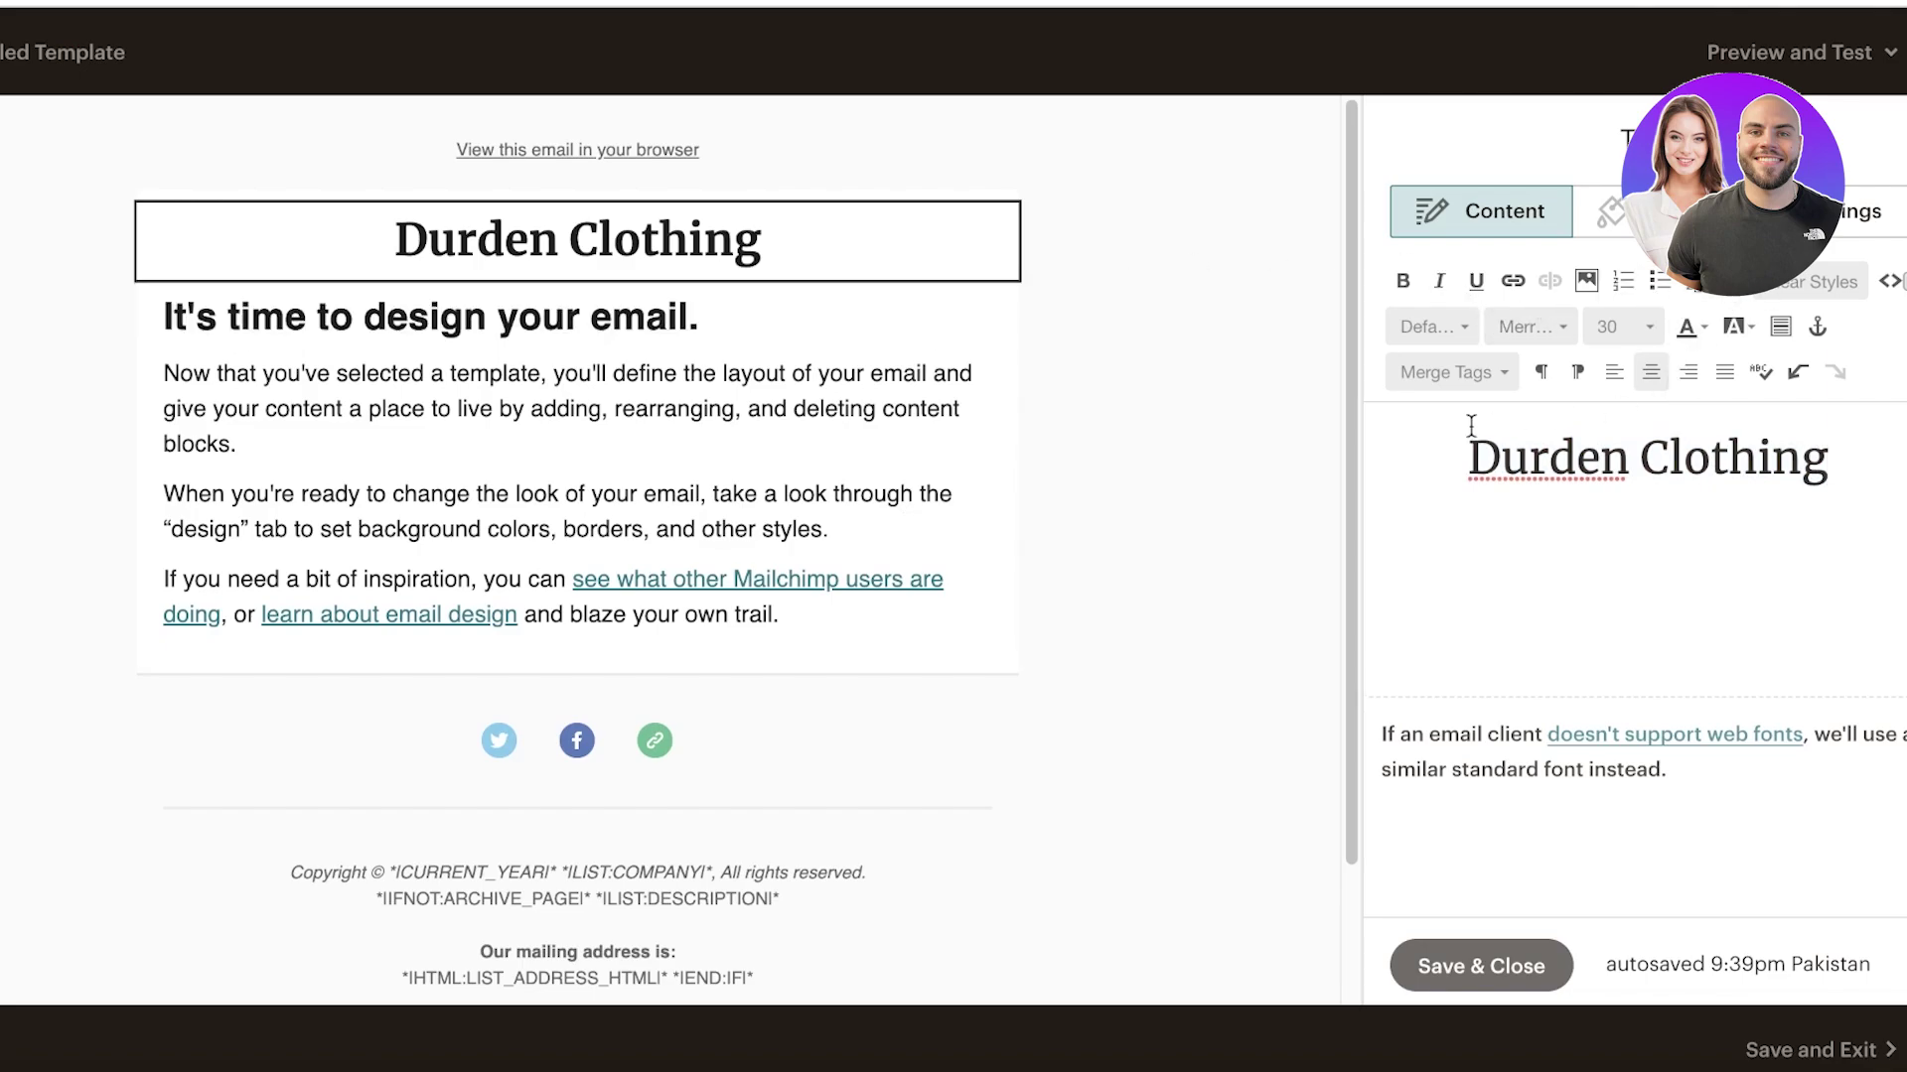
{"action": "left_click", "coordinate": [1448, 374]}
{"action": "left_click", "coordinate": [1764, 513]}
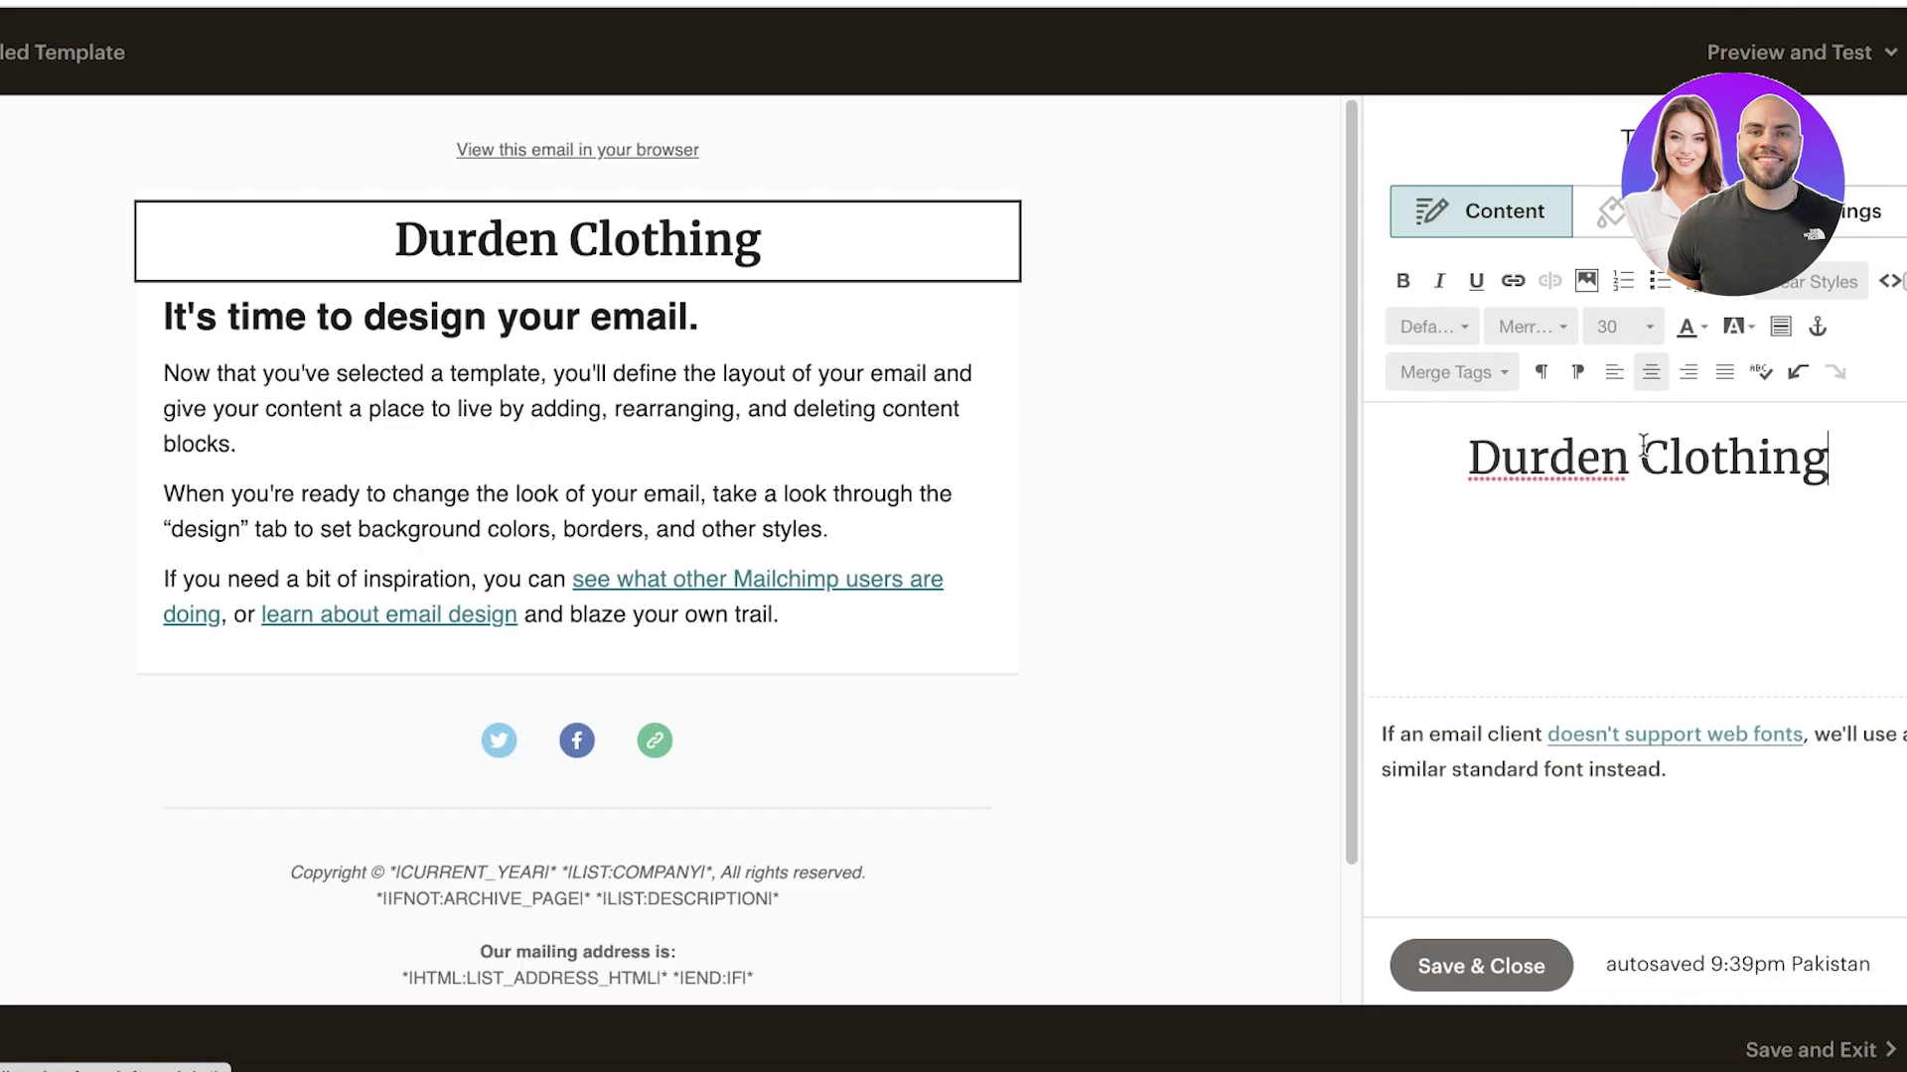
{"action": "left_click", "coordinate": [1688, 210]}
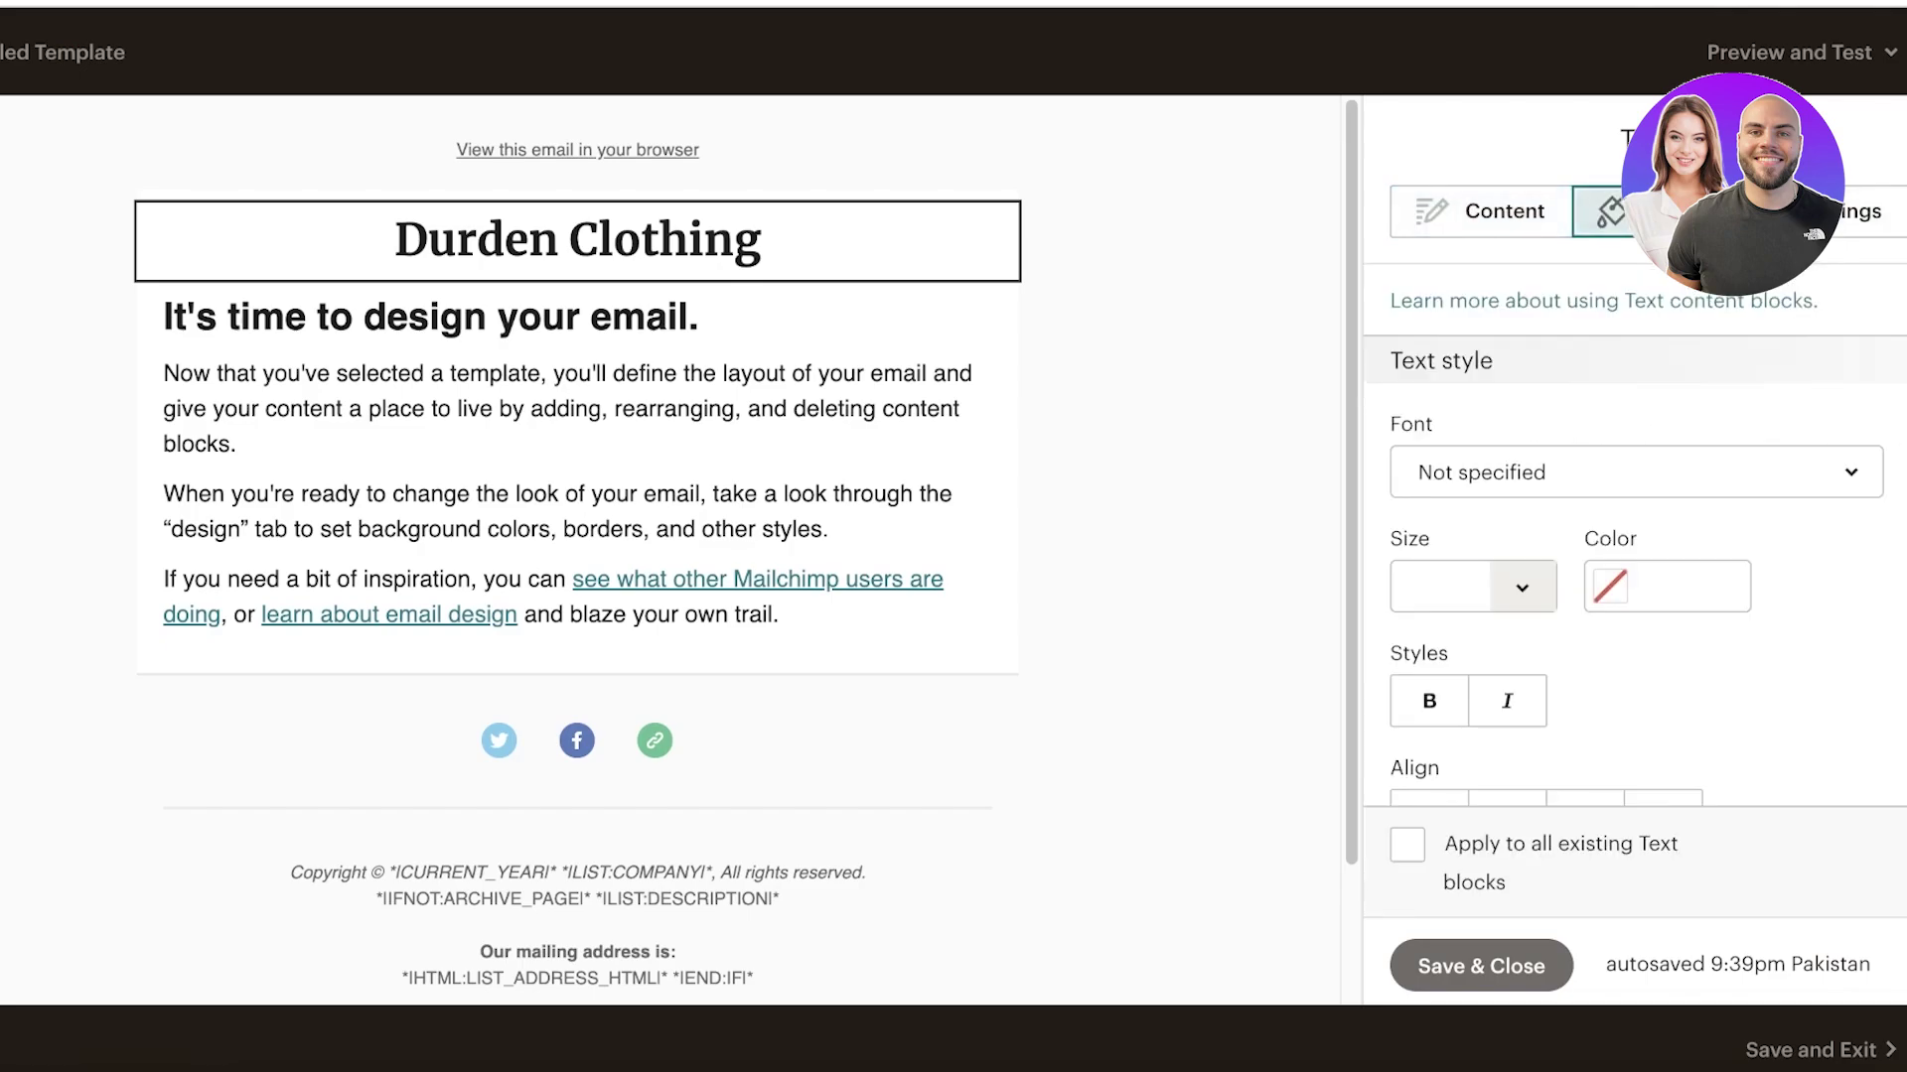
{"action": "left_click", "coordinate": [1538, 475]}
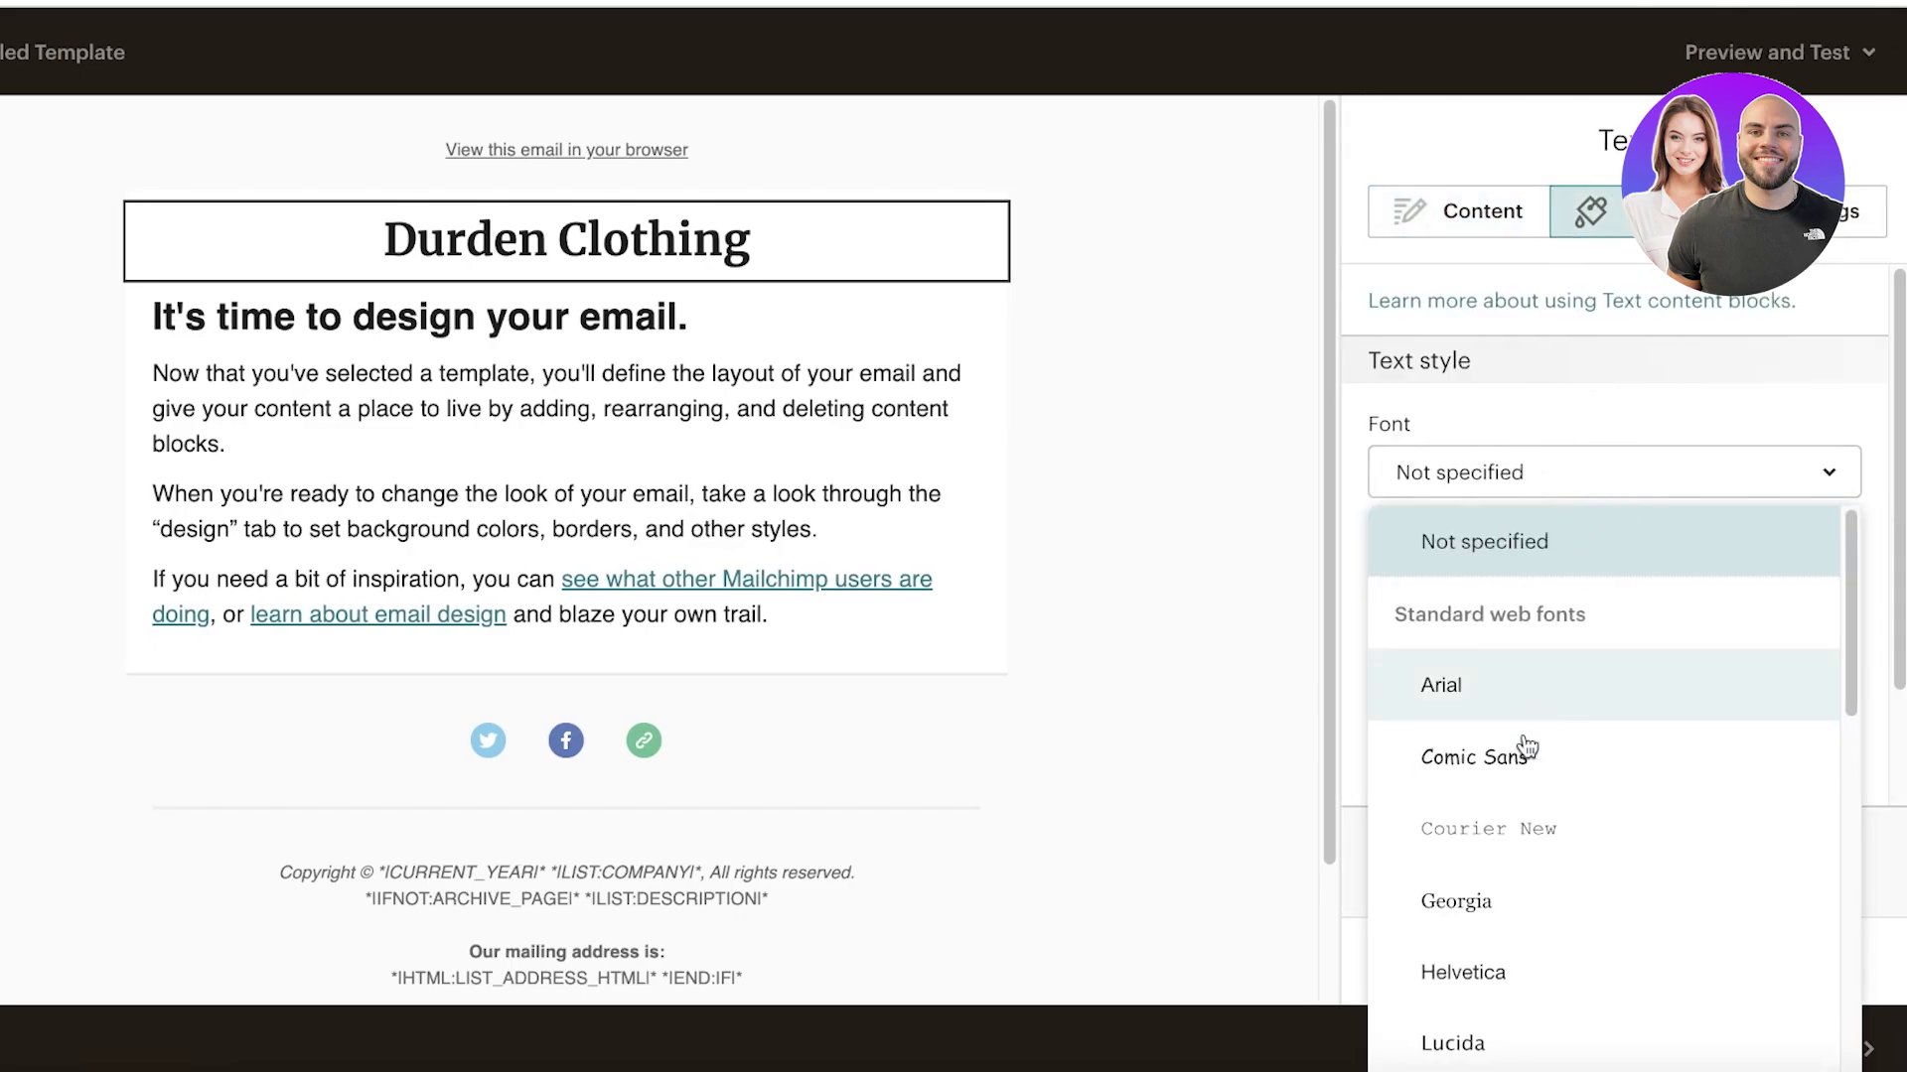
{"action": "left_click", "coordinate": [1637, 440]}
{"action": "left_click", "coordinate": [1451, 508]}
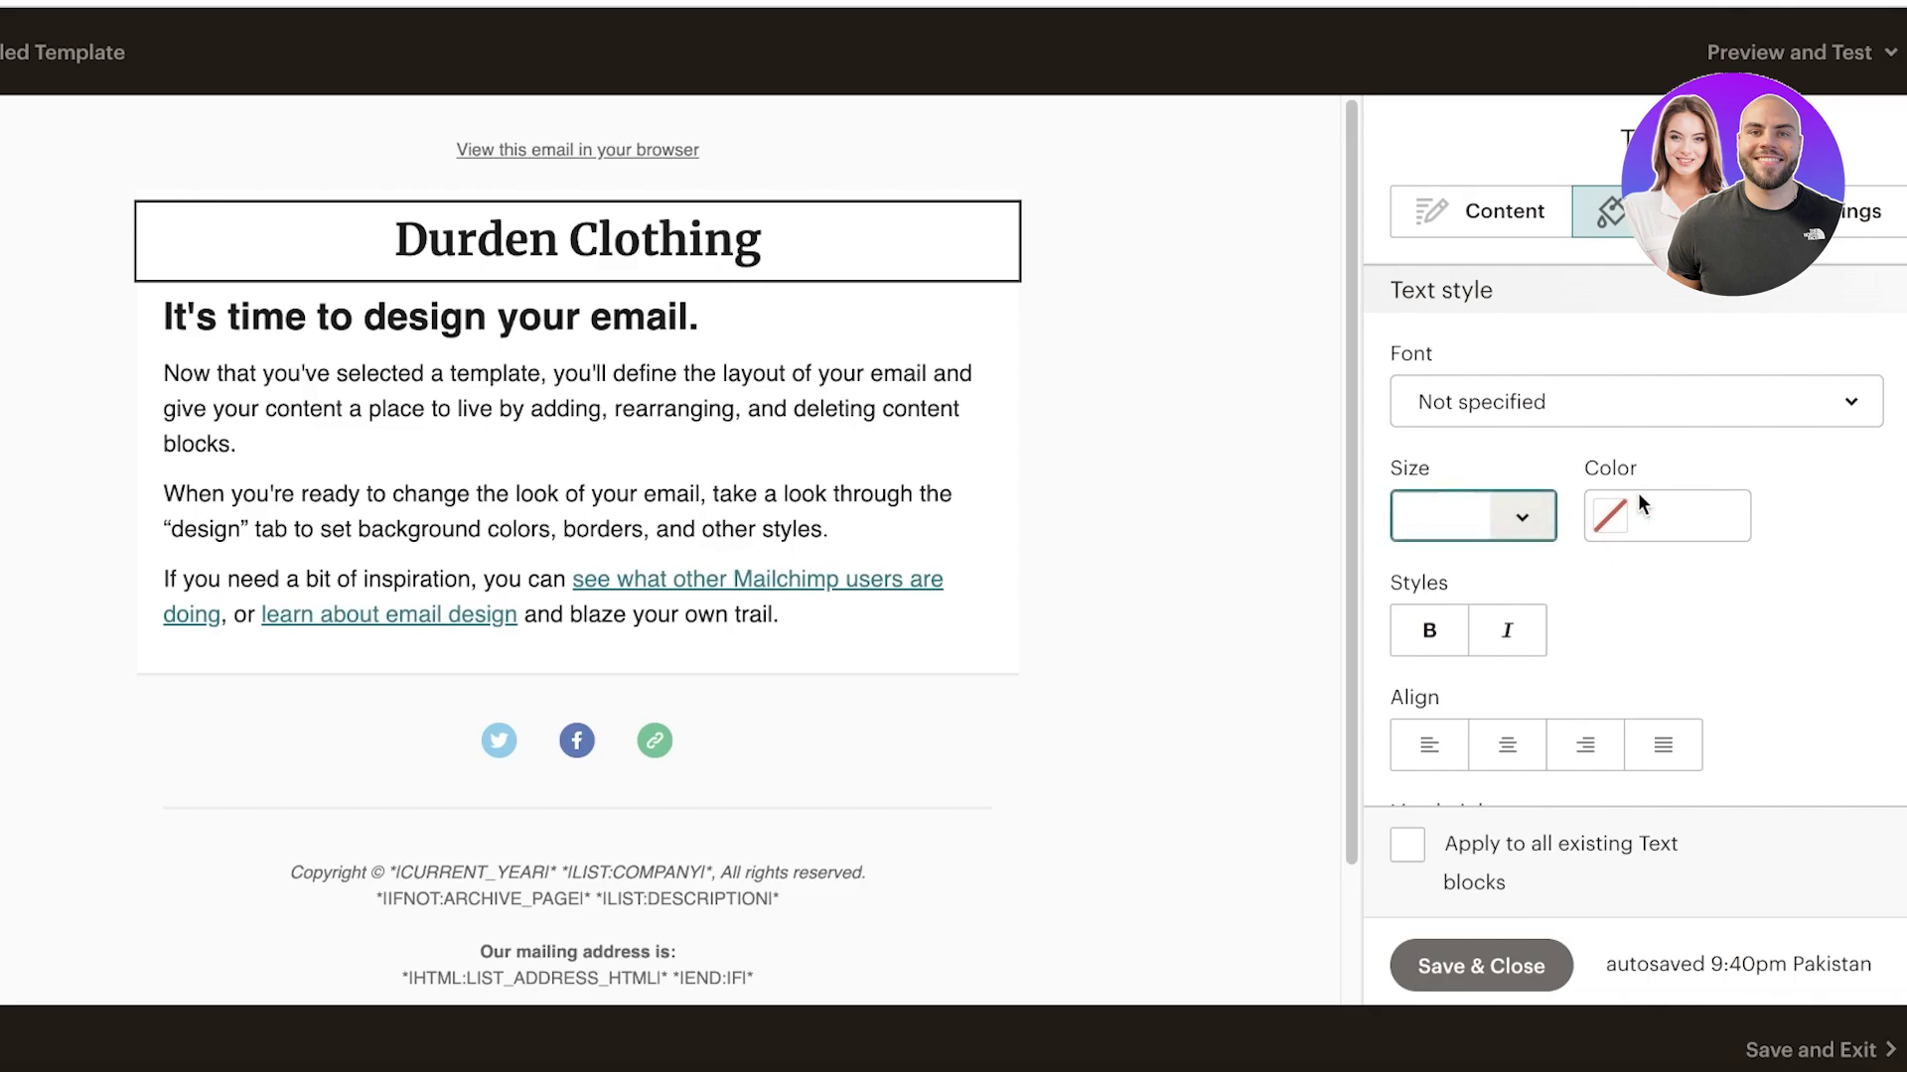
{"action": "left_click", "coordinate": [1613, 513]}
{"action": "left_click_drag", "start_coordinate": [1692, 550], "coordinate": [1708, 504]}
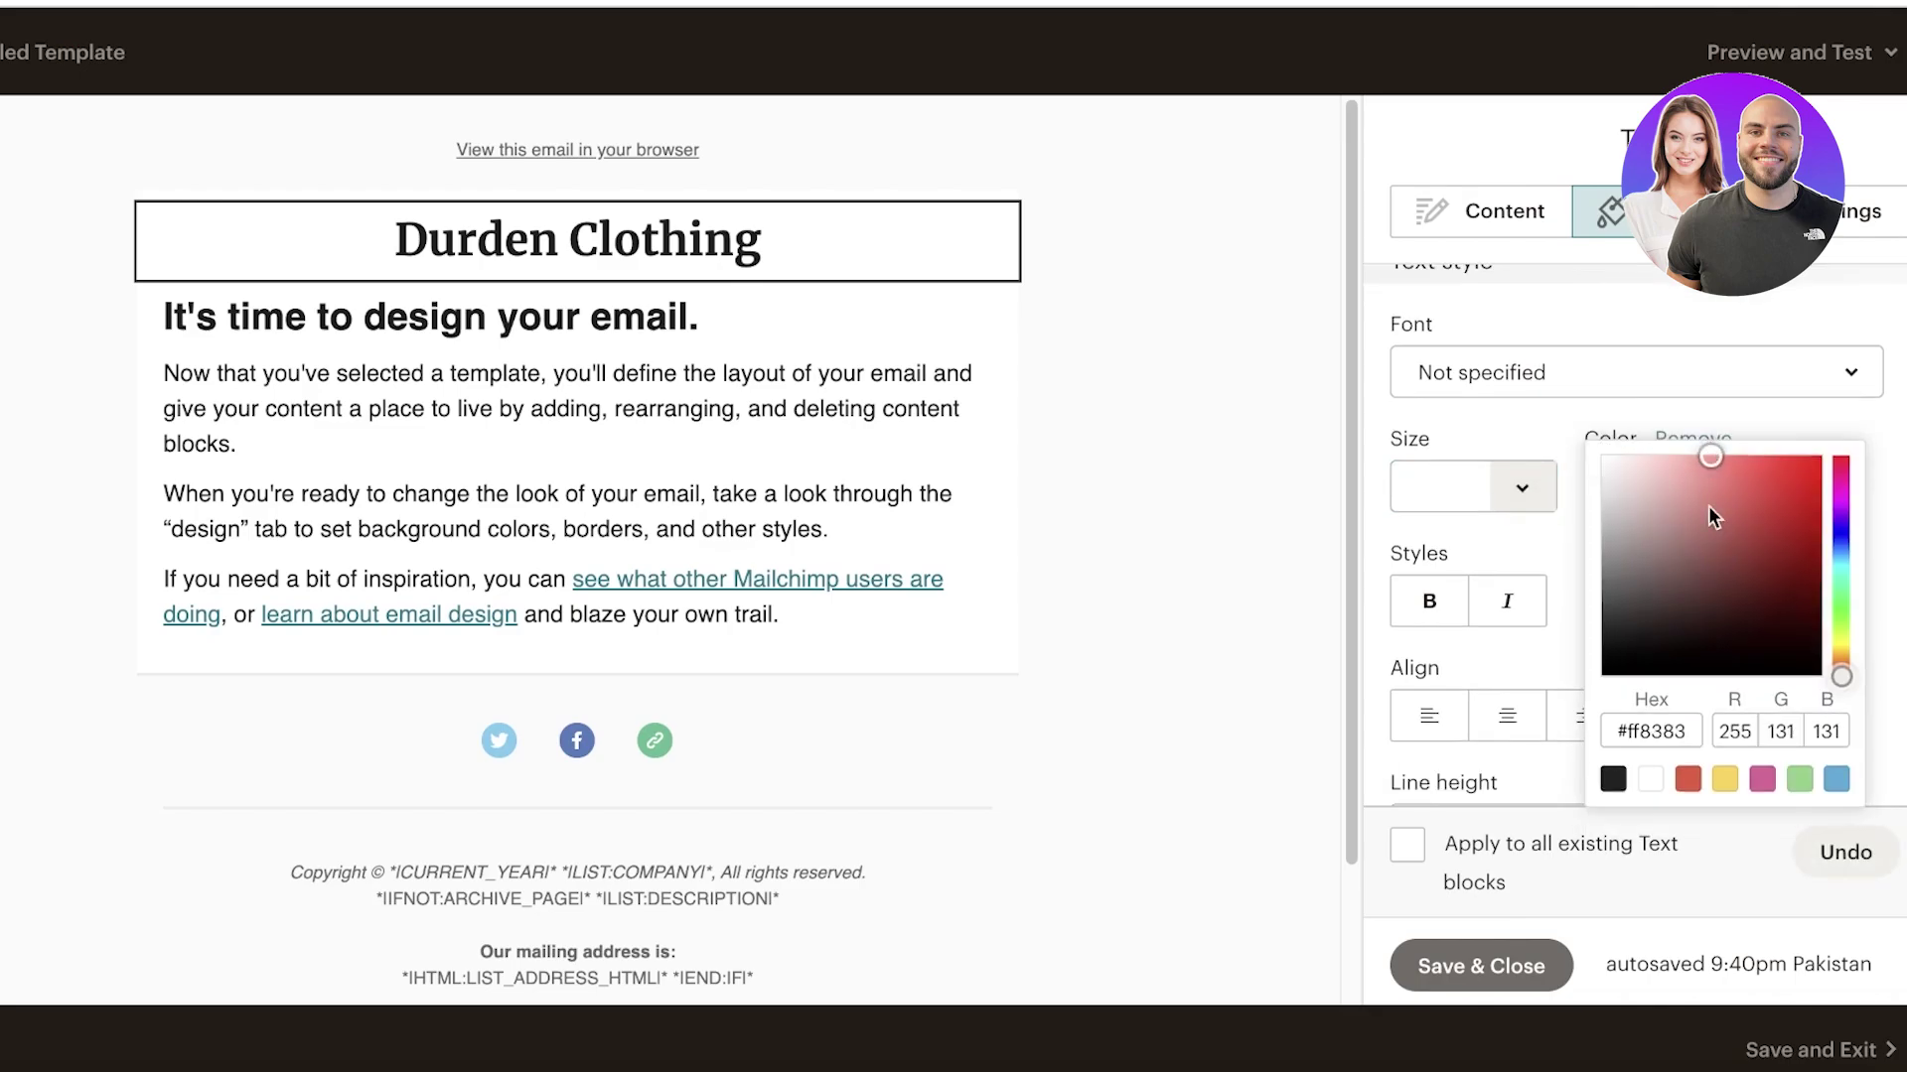
{"action": "left_click", "coordinate": [1696, 425]}
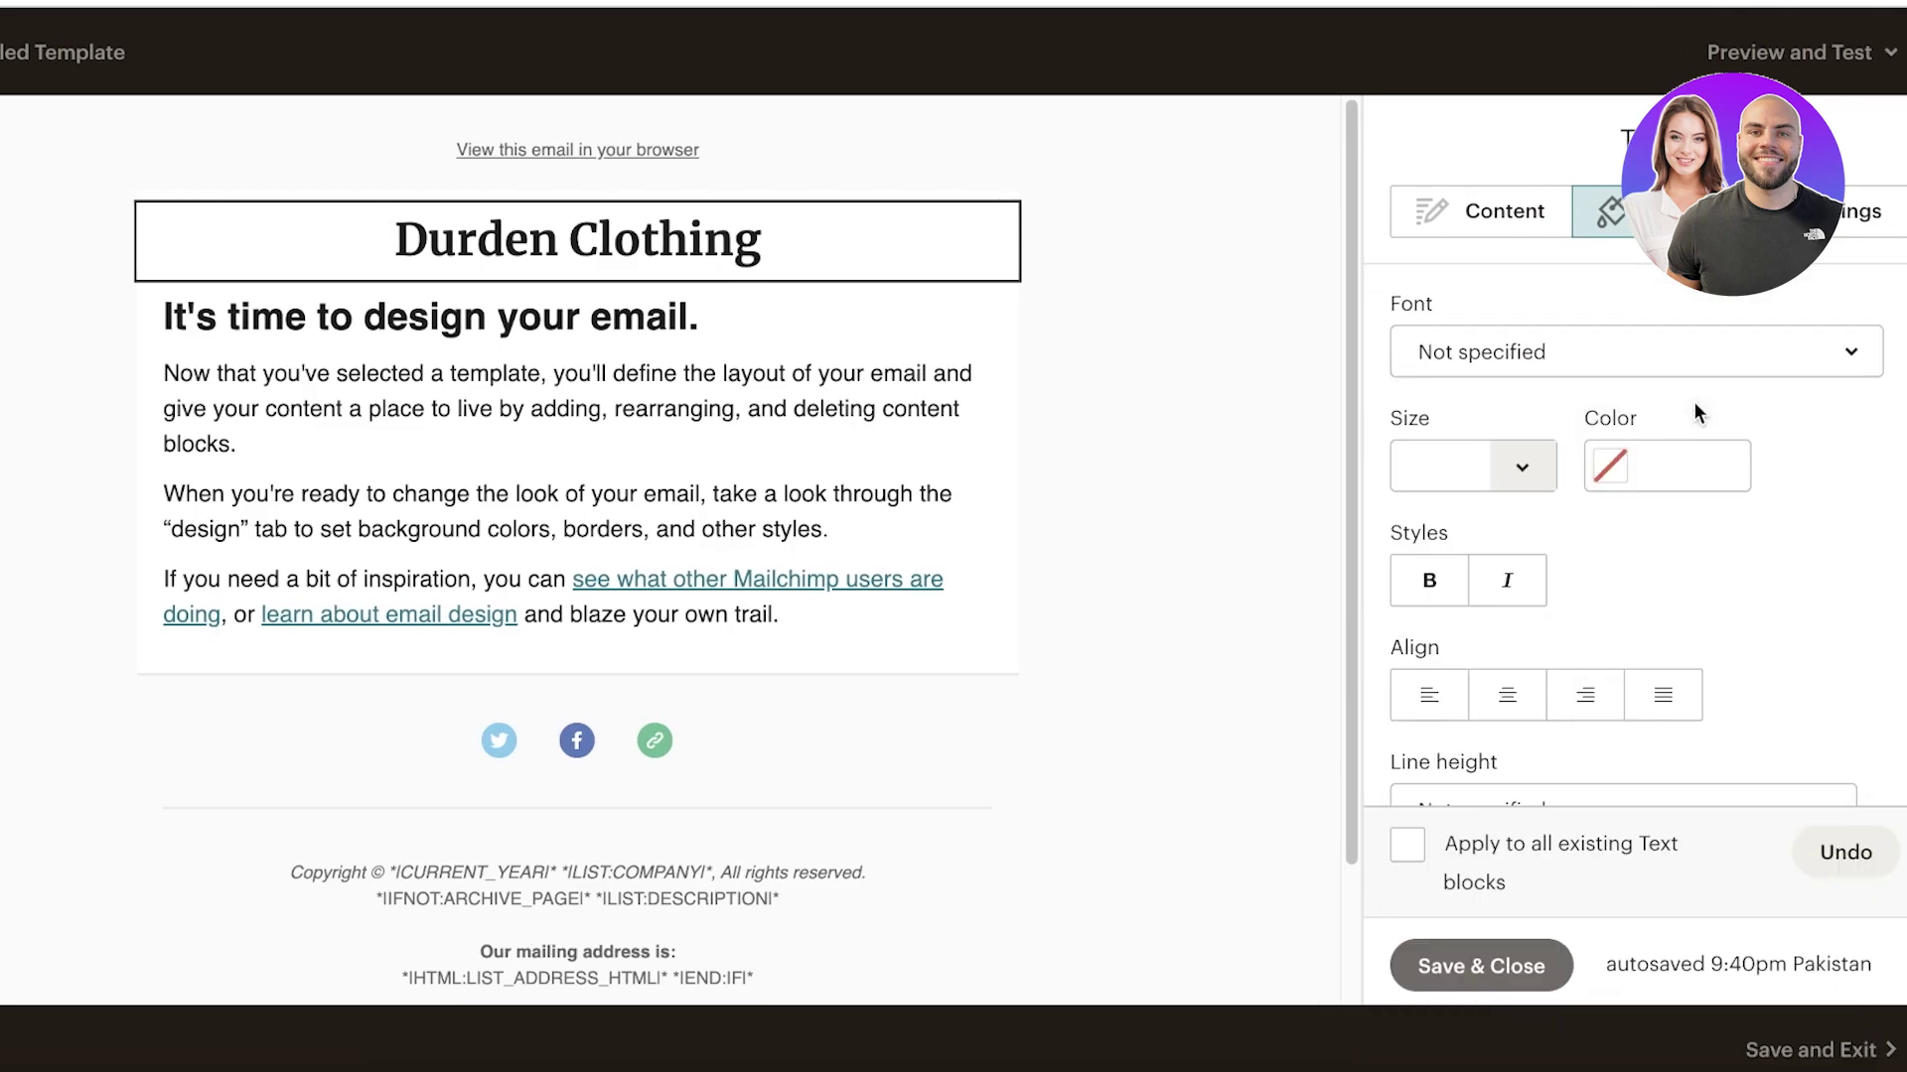
{"action": "scroll", "coordinate": [1789, 427], "scroll_direction": "down", "scroll_amount": 1}
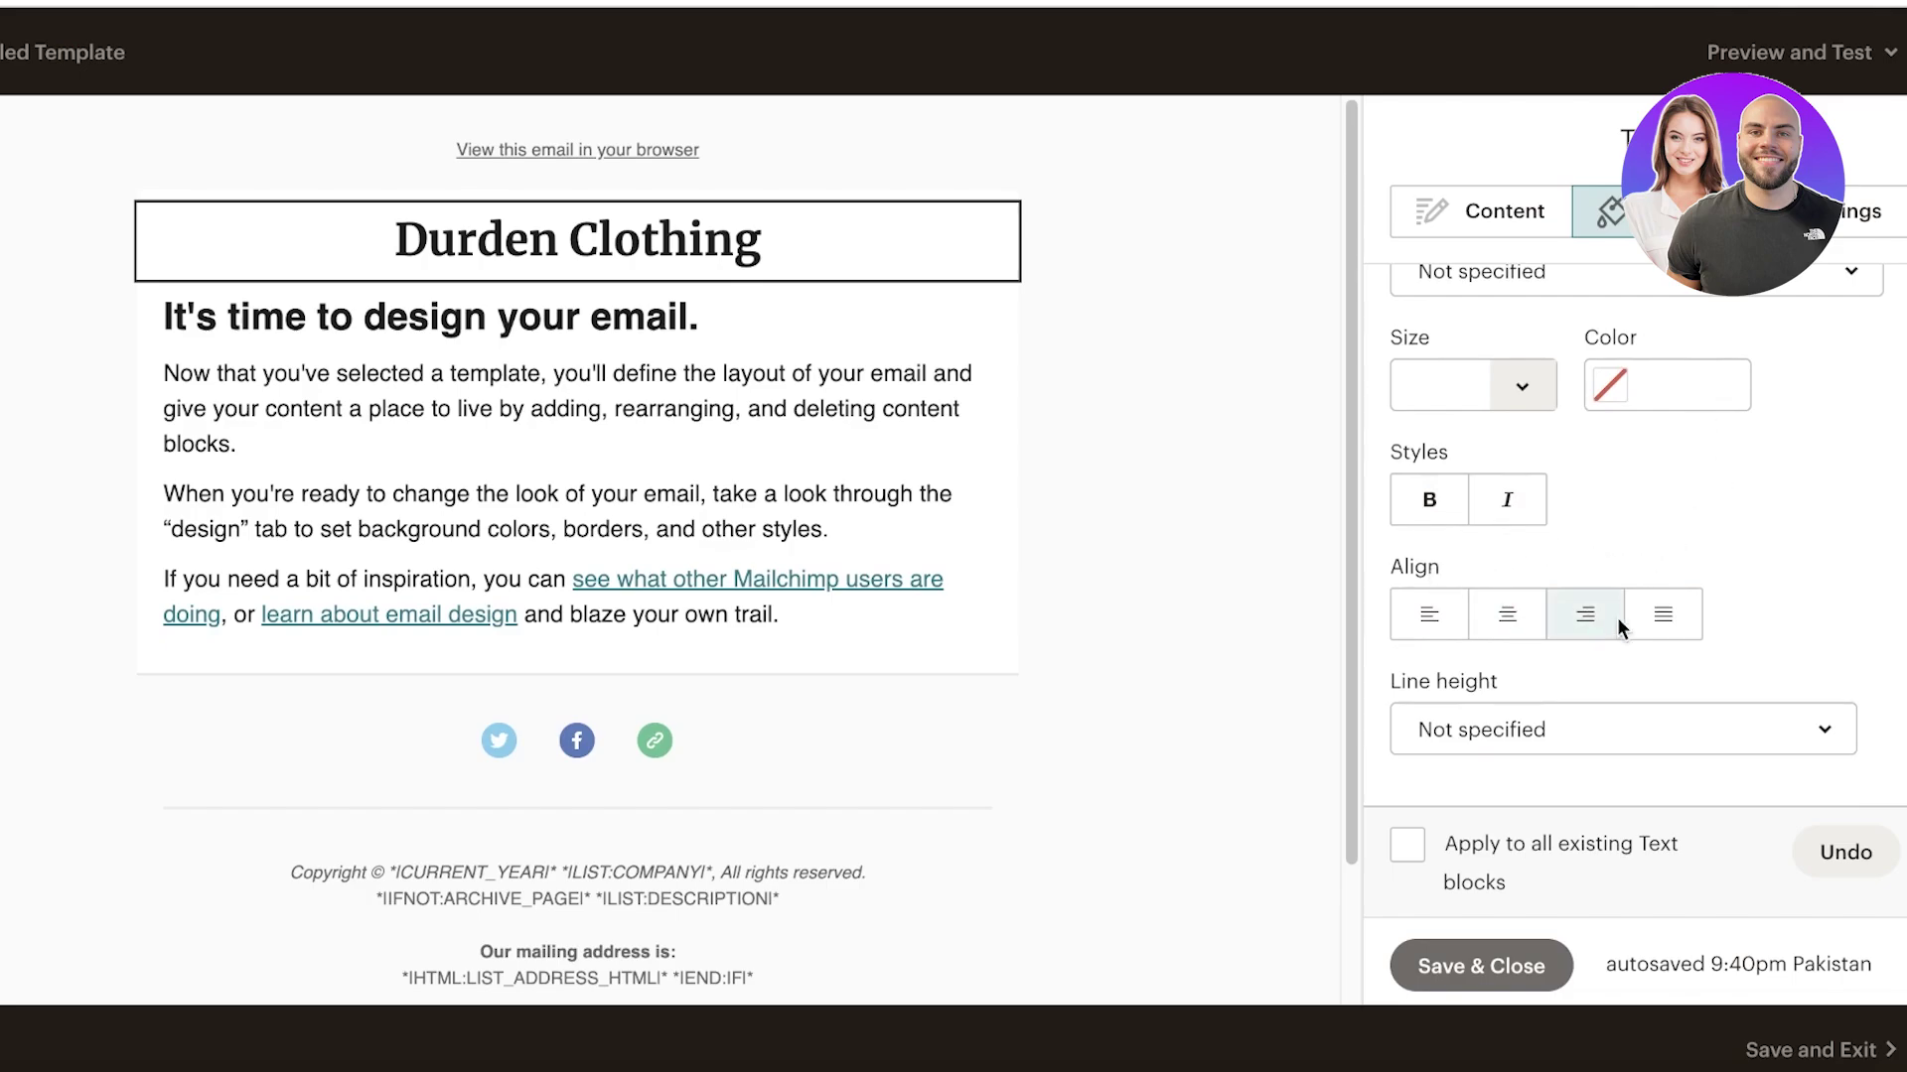
{"action": "left_click", "coordinate": [1817, 211]}
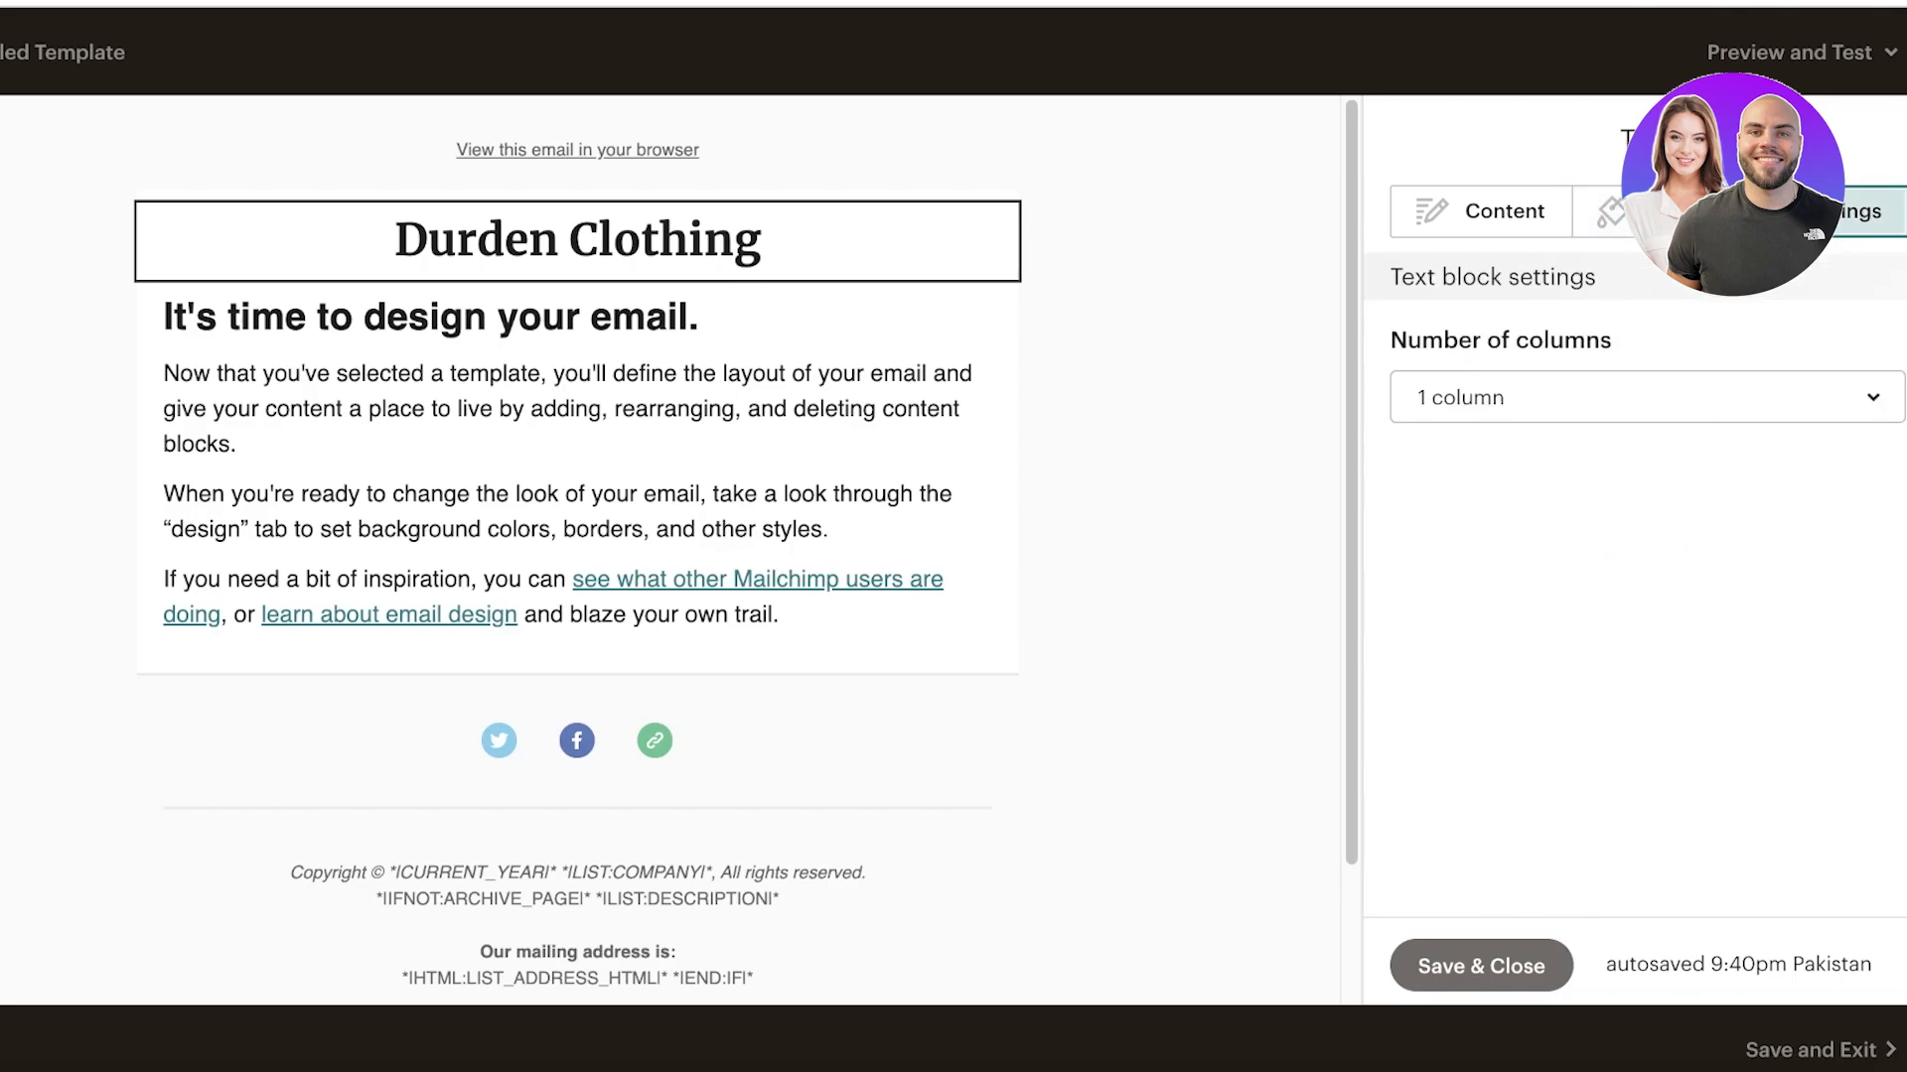
{"action": "left_click", "coordinate": [1417, 226]}
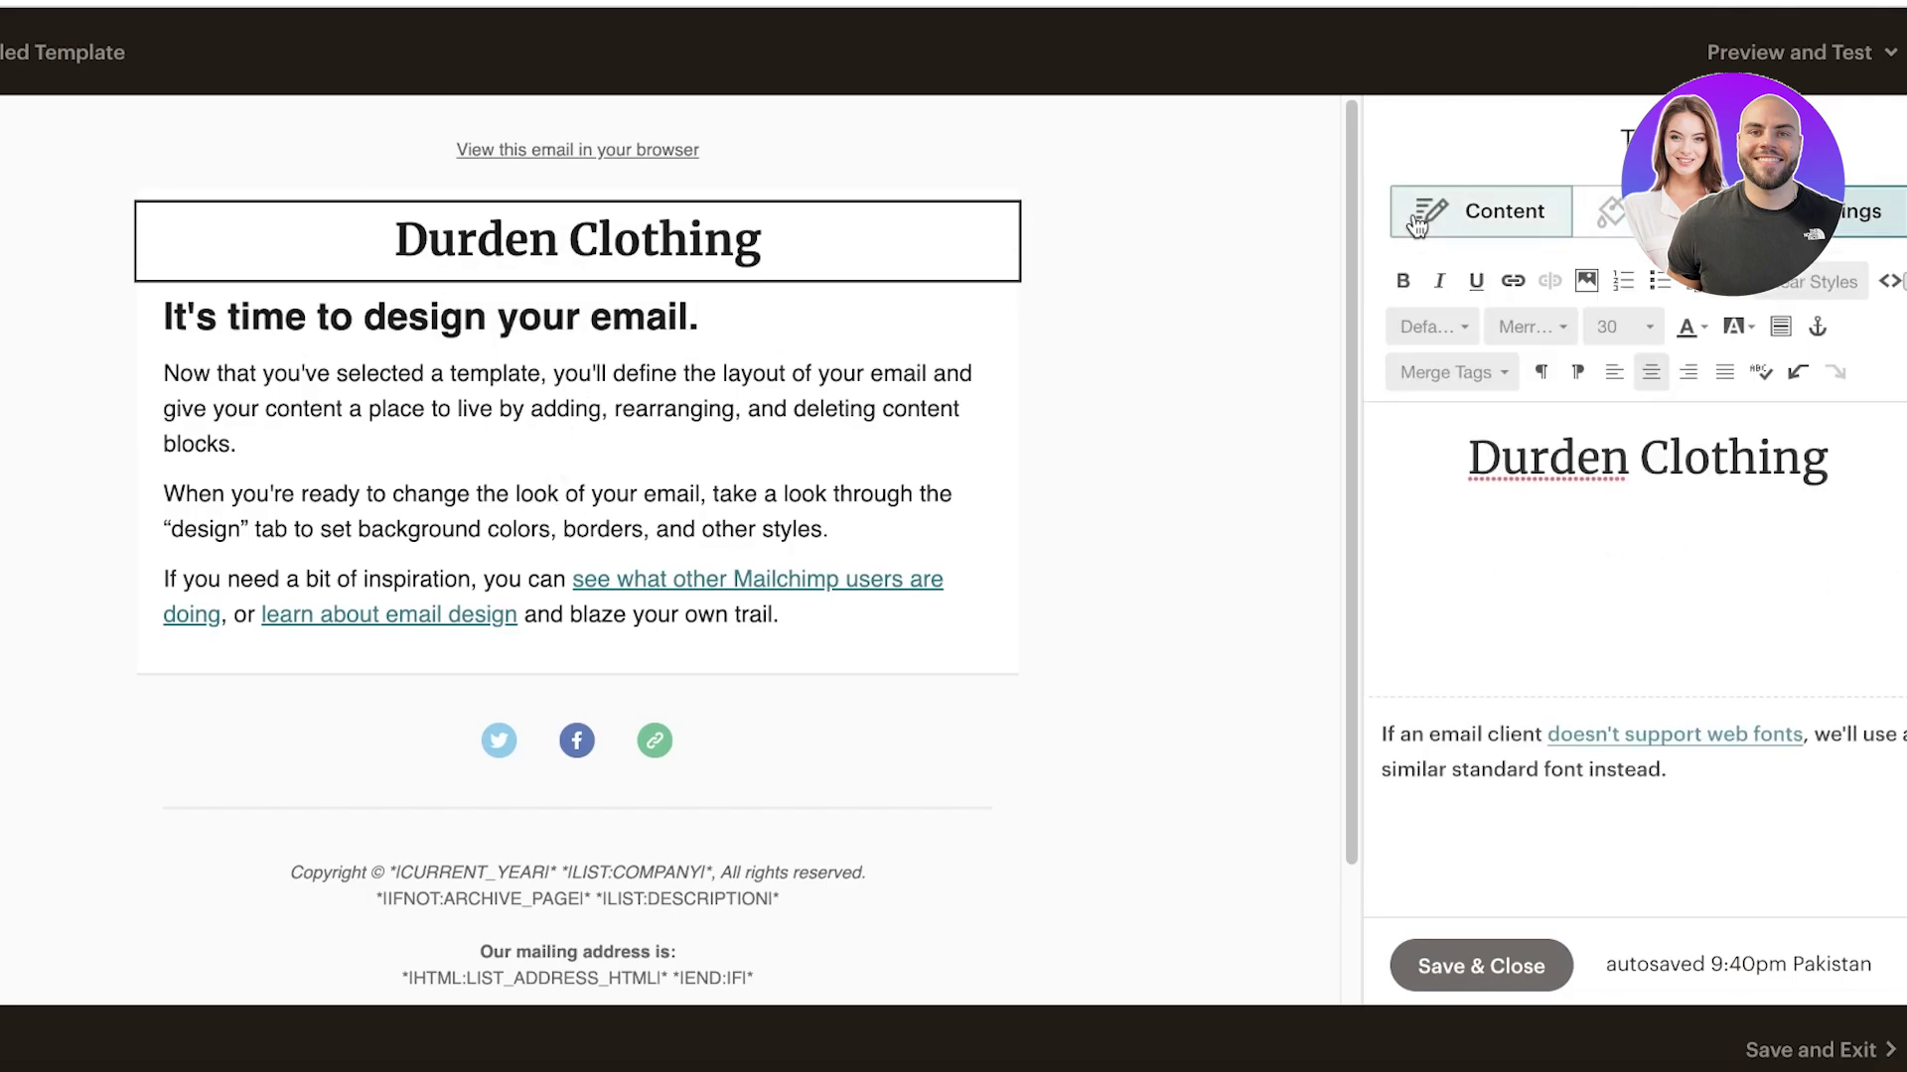
Save the header block, then add a blank line above the thank-you sentence in the body text.
{"action": "mouse_move", "coordinate": [841, 343]}
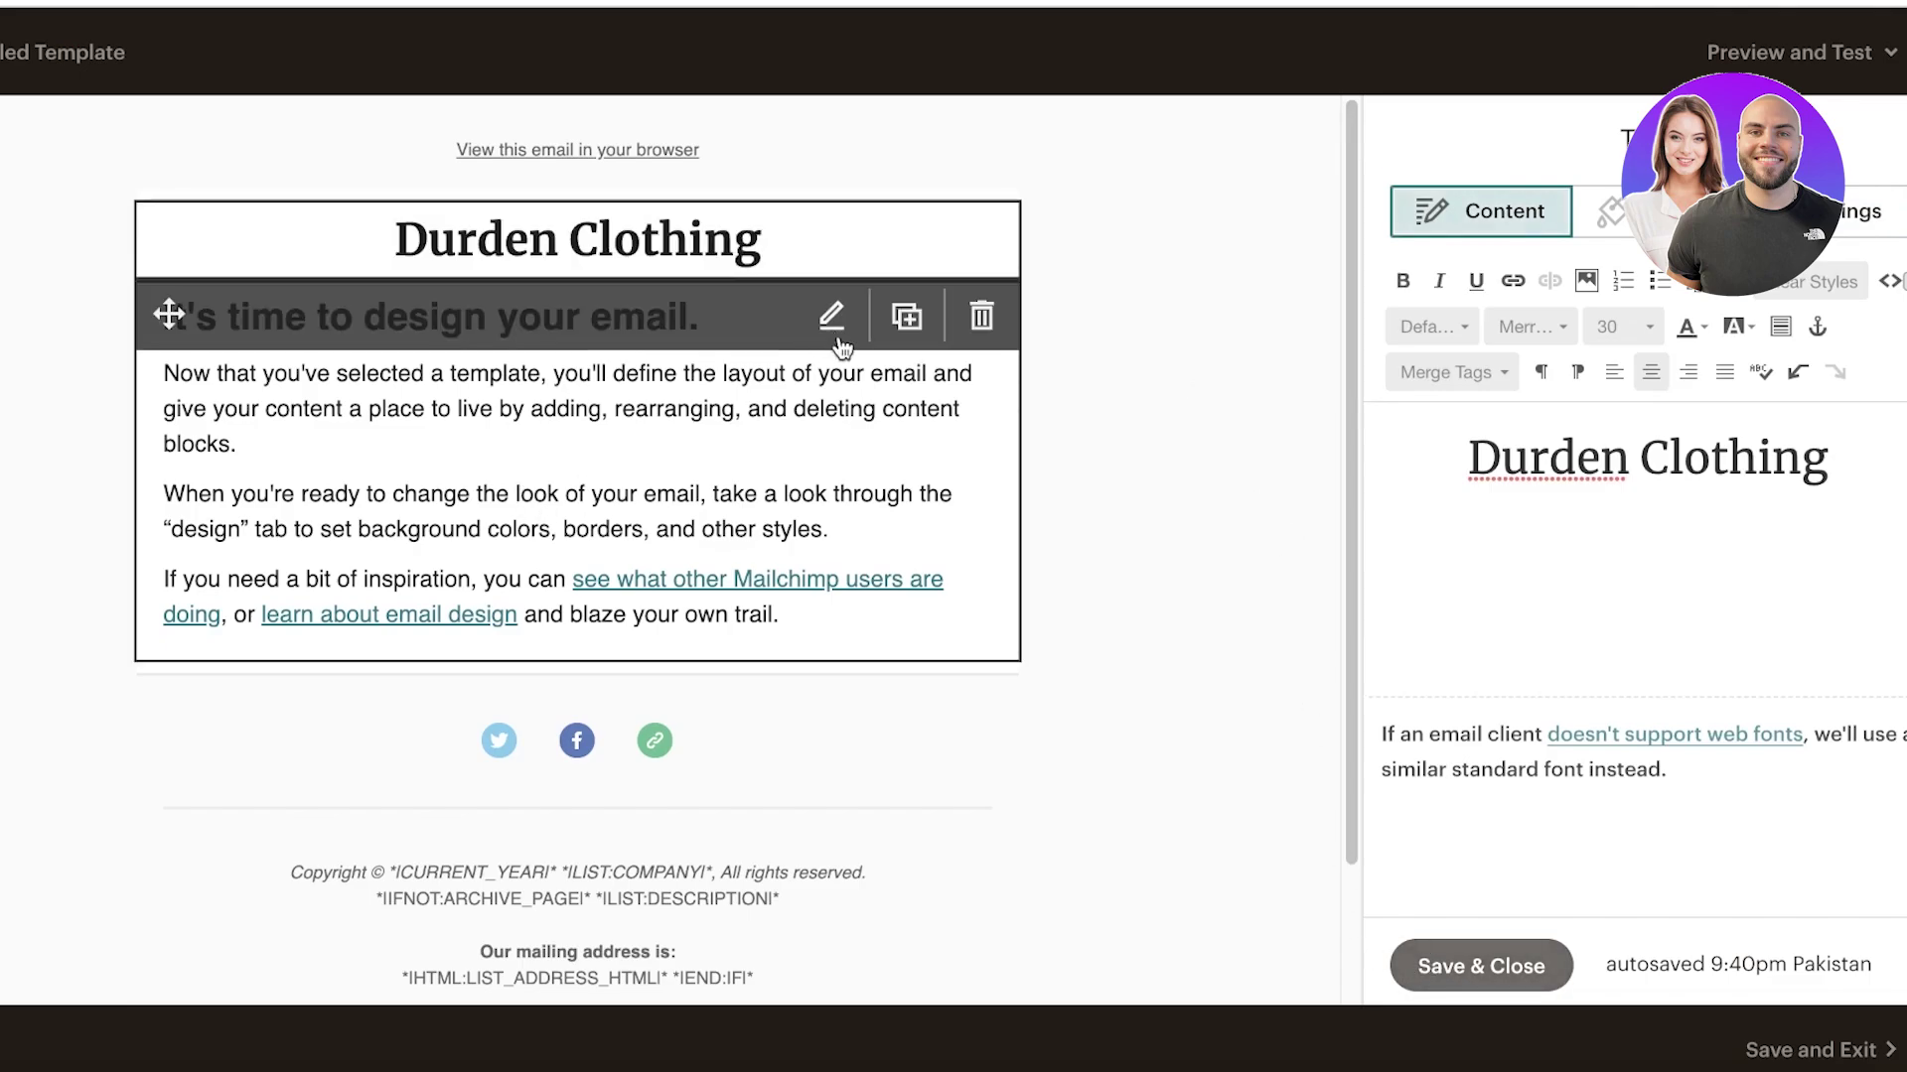
{"action": "left_click", "coordinate": [1470, 965]}
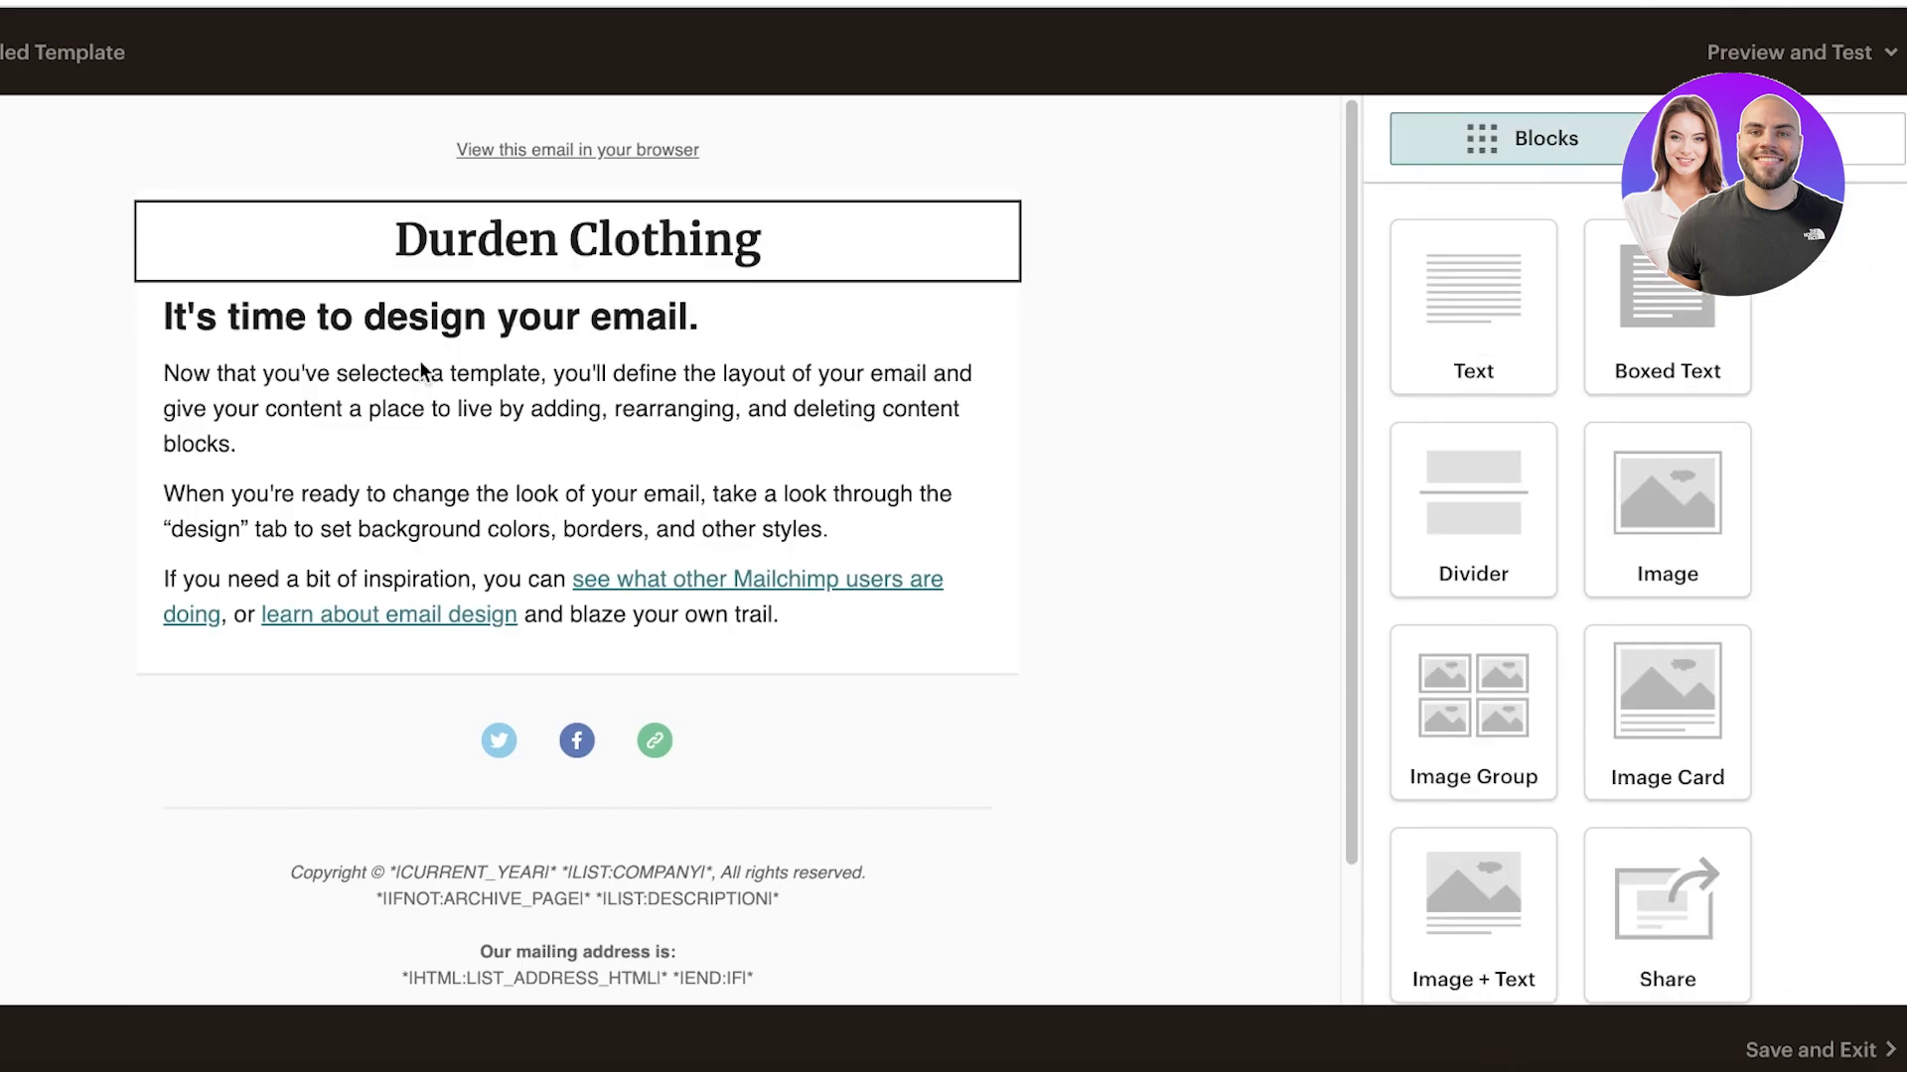
{"action": "mouse_move", "coordinate": [447, 319]}
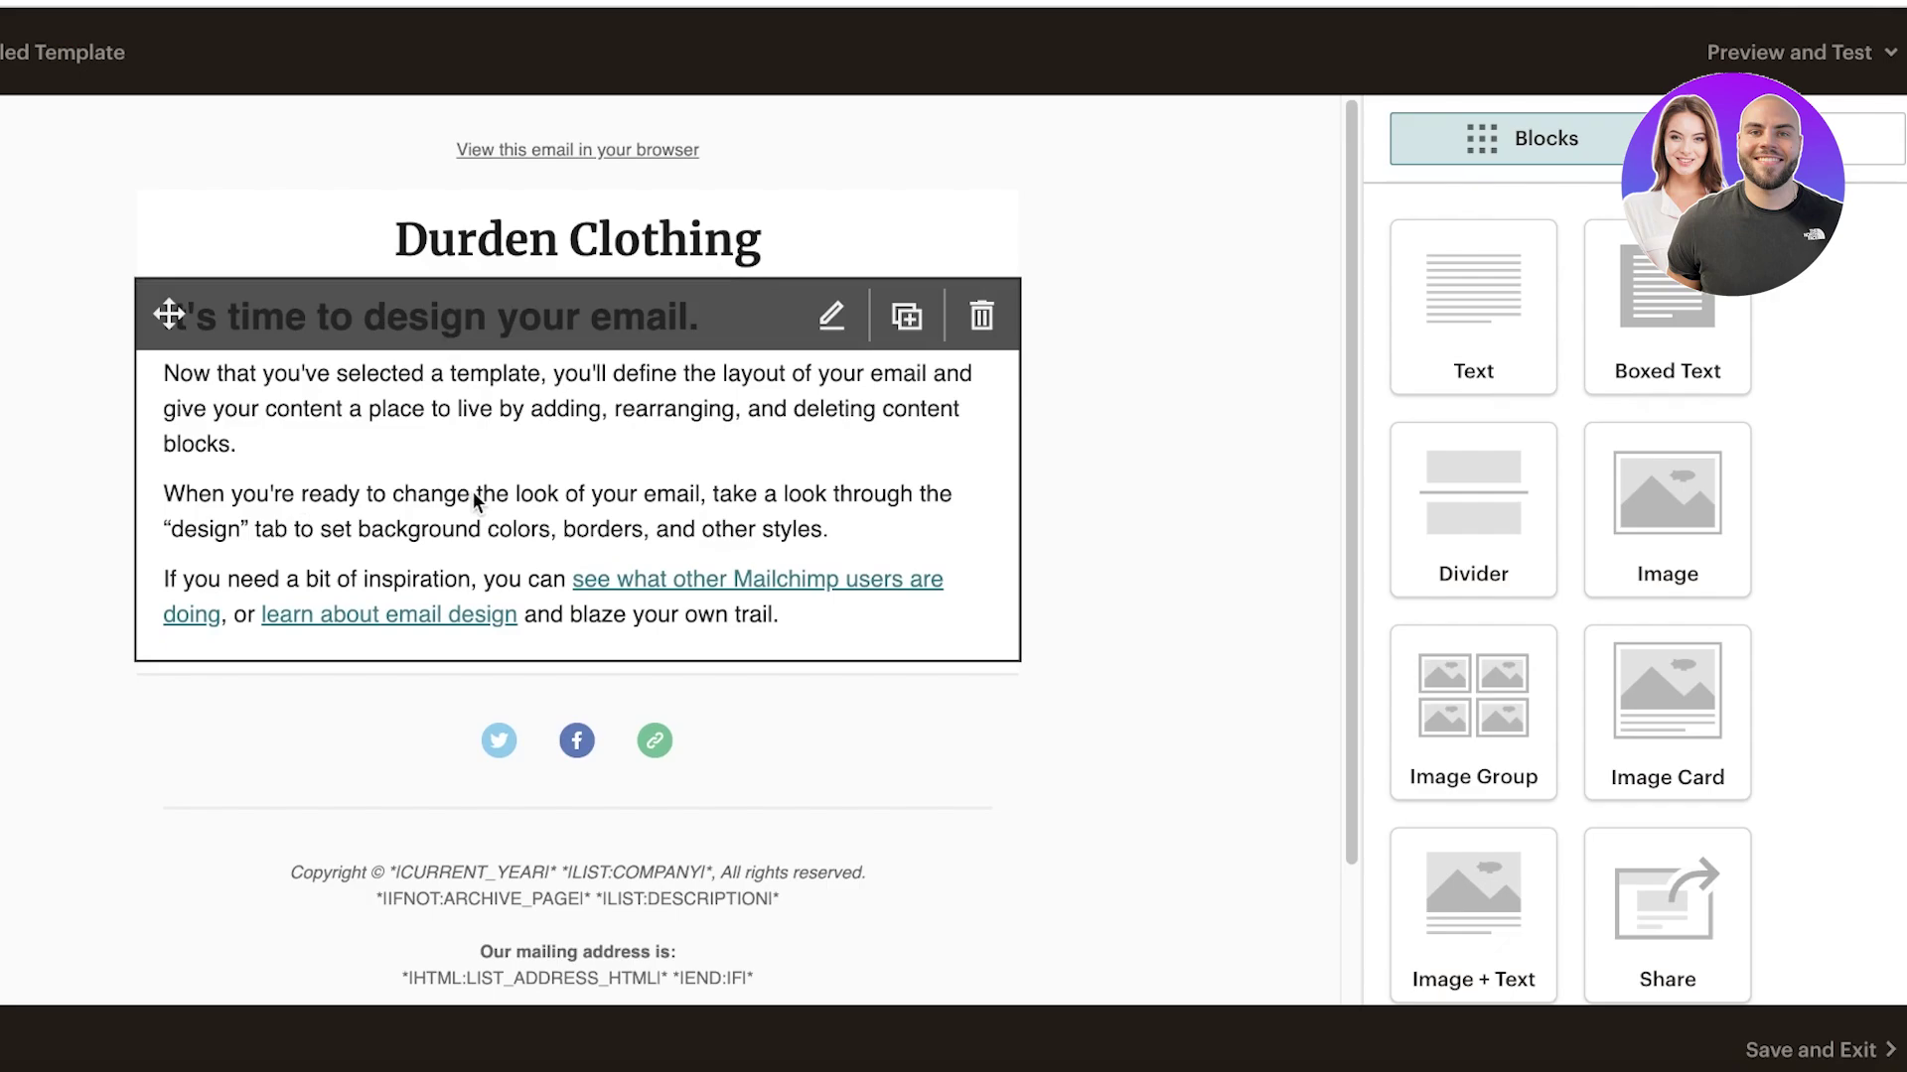
{"action": "left_click", "coordinate": [447, 409]}
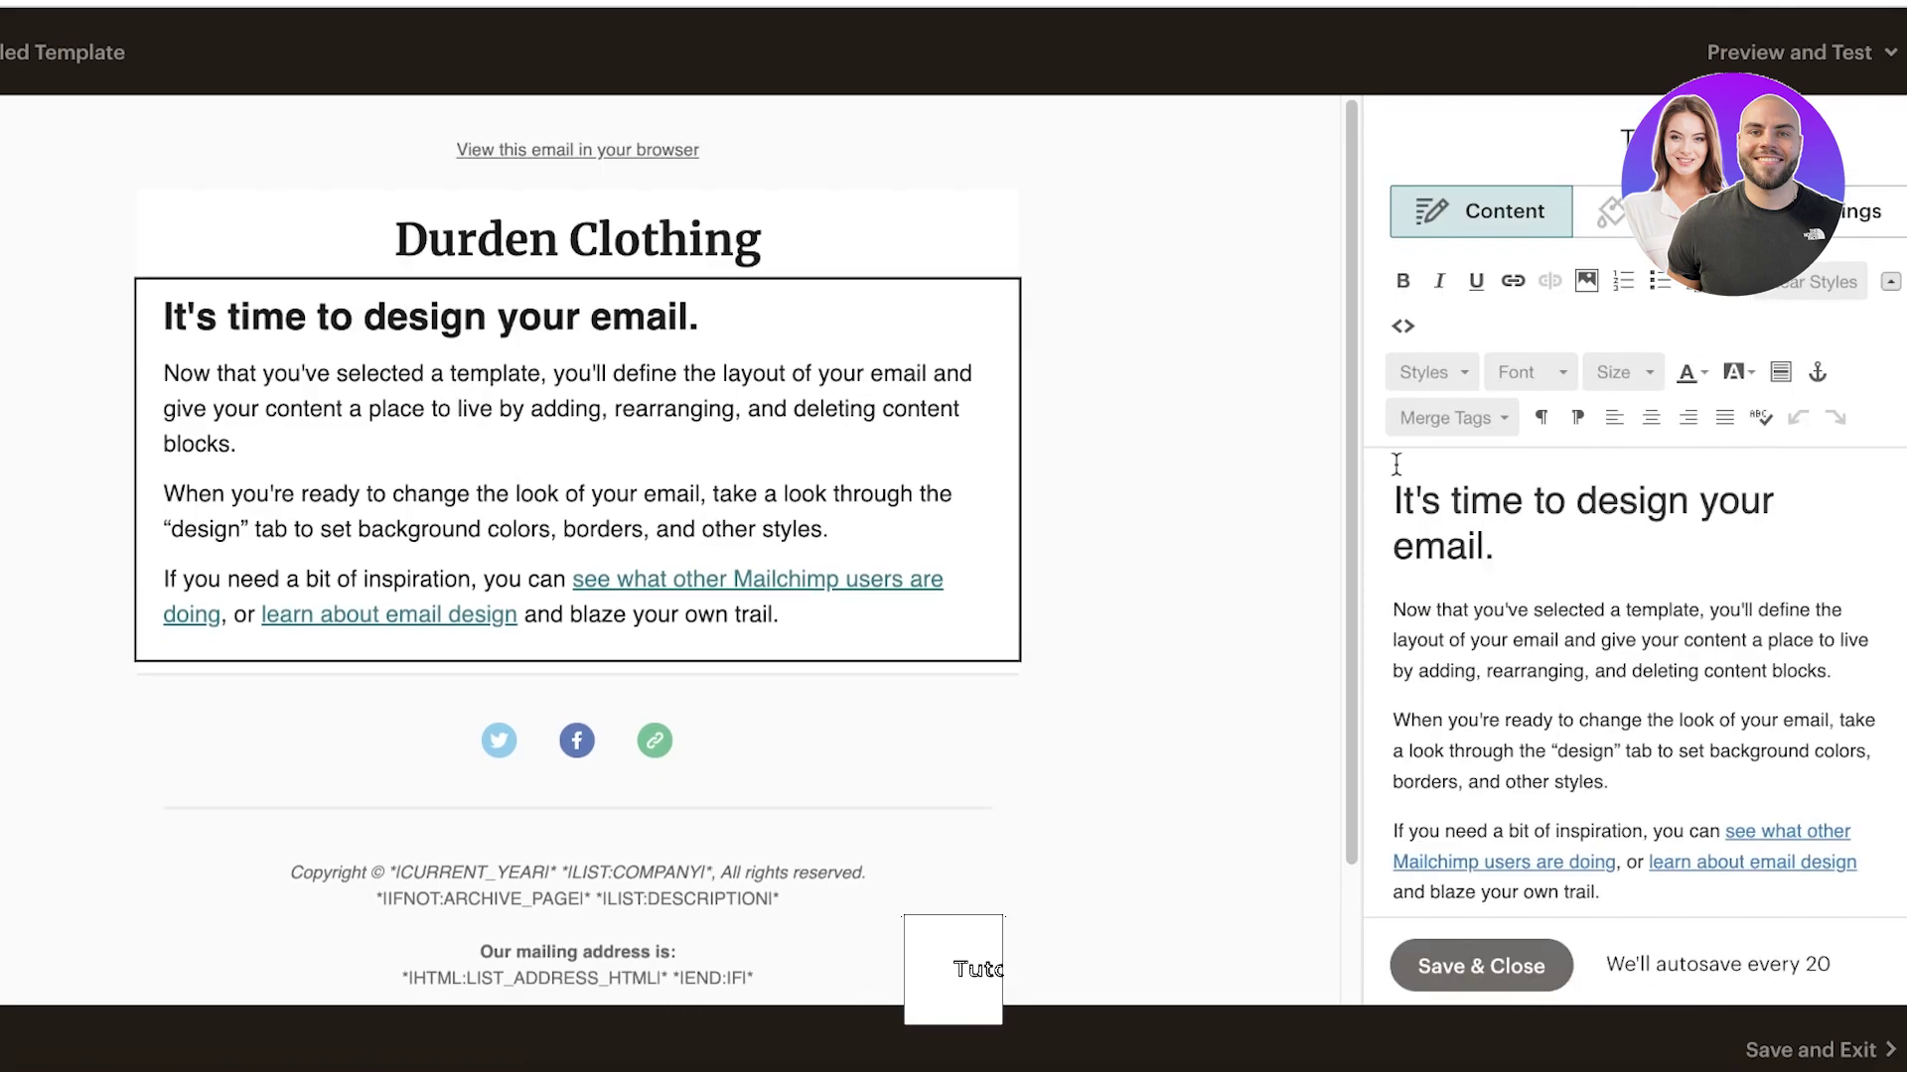
{"action": "left_click_drag", "start_coordinate": [1490, 546], "coordinate": [1347, 459]}
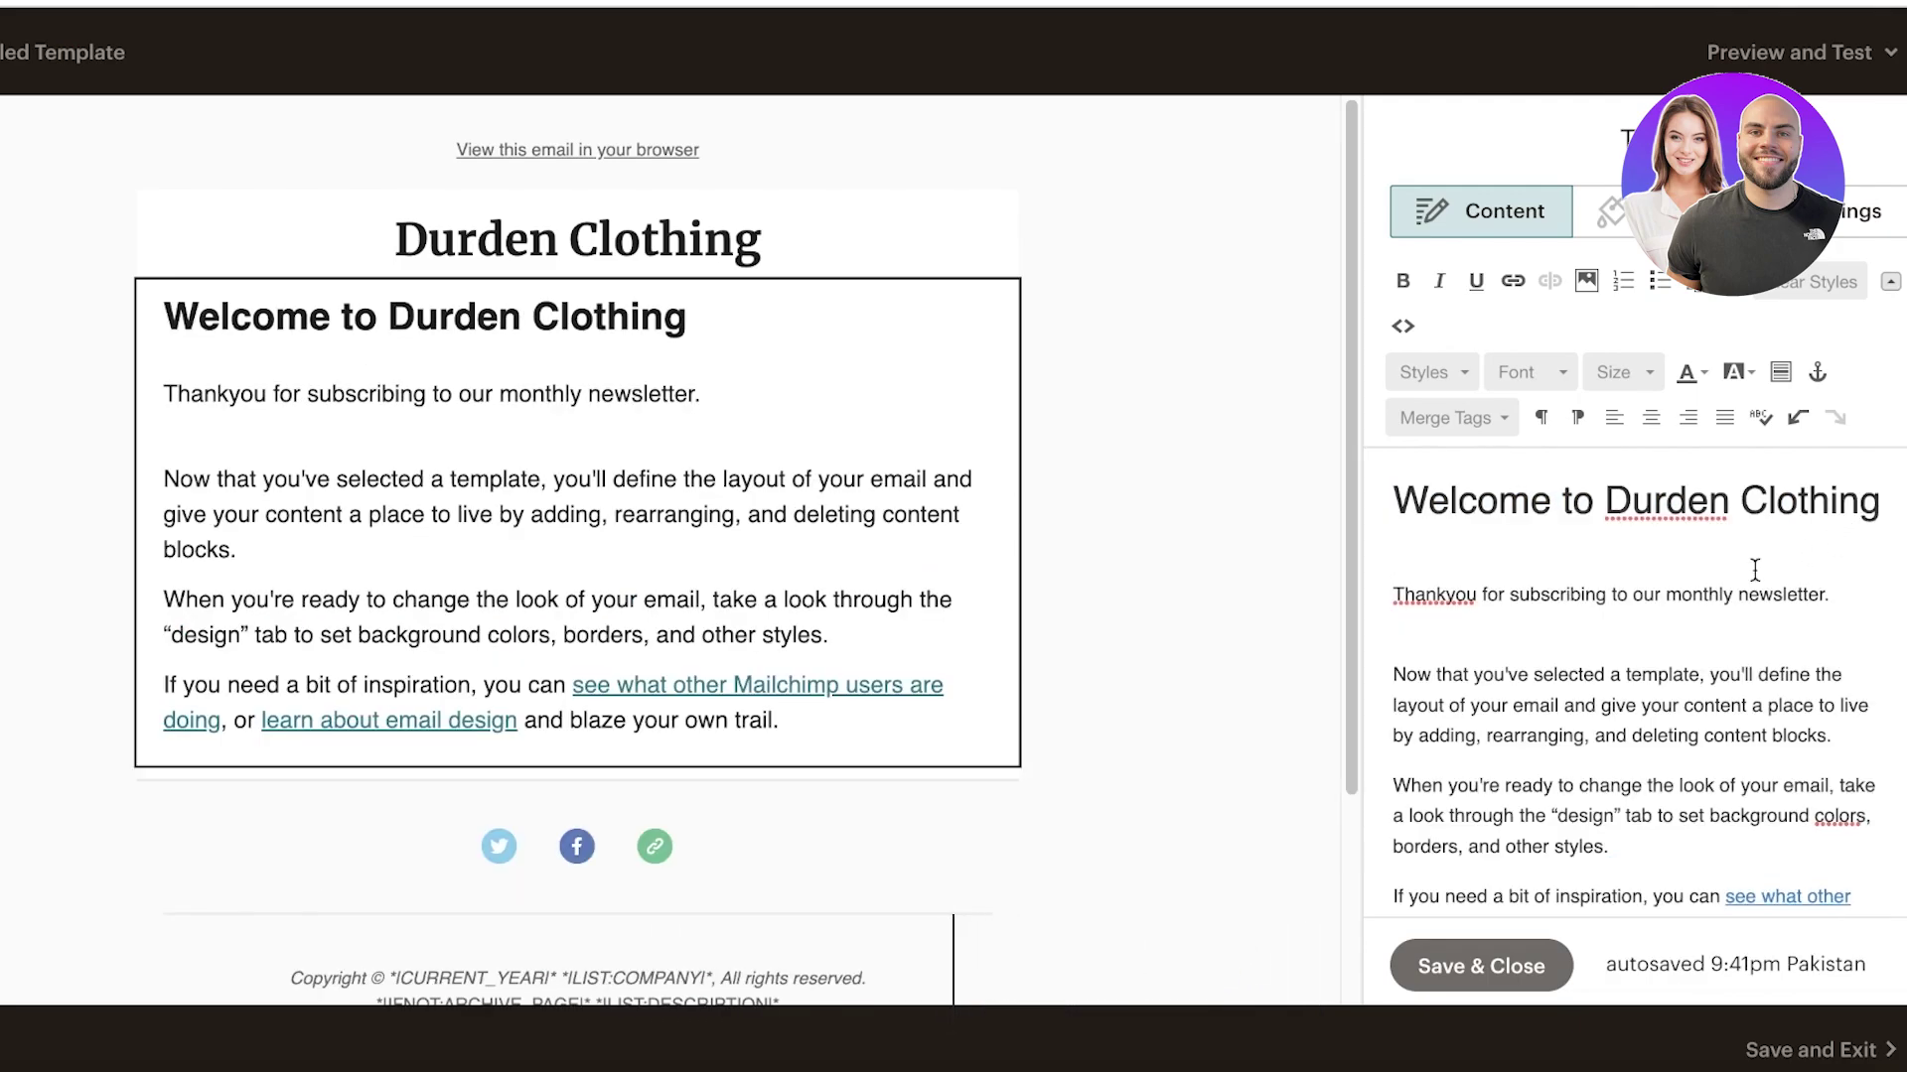
{"action": "key", "text": "Return"}
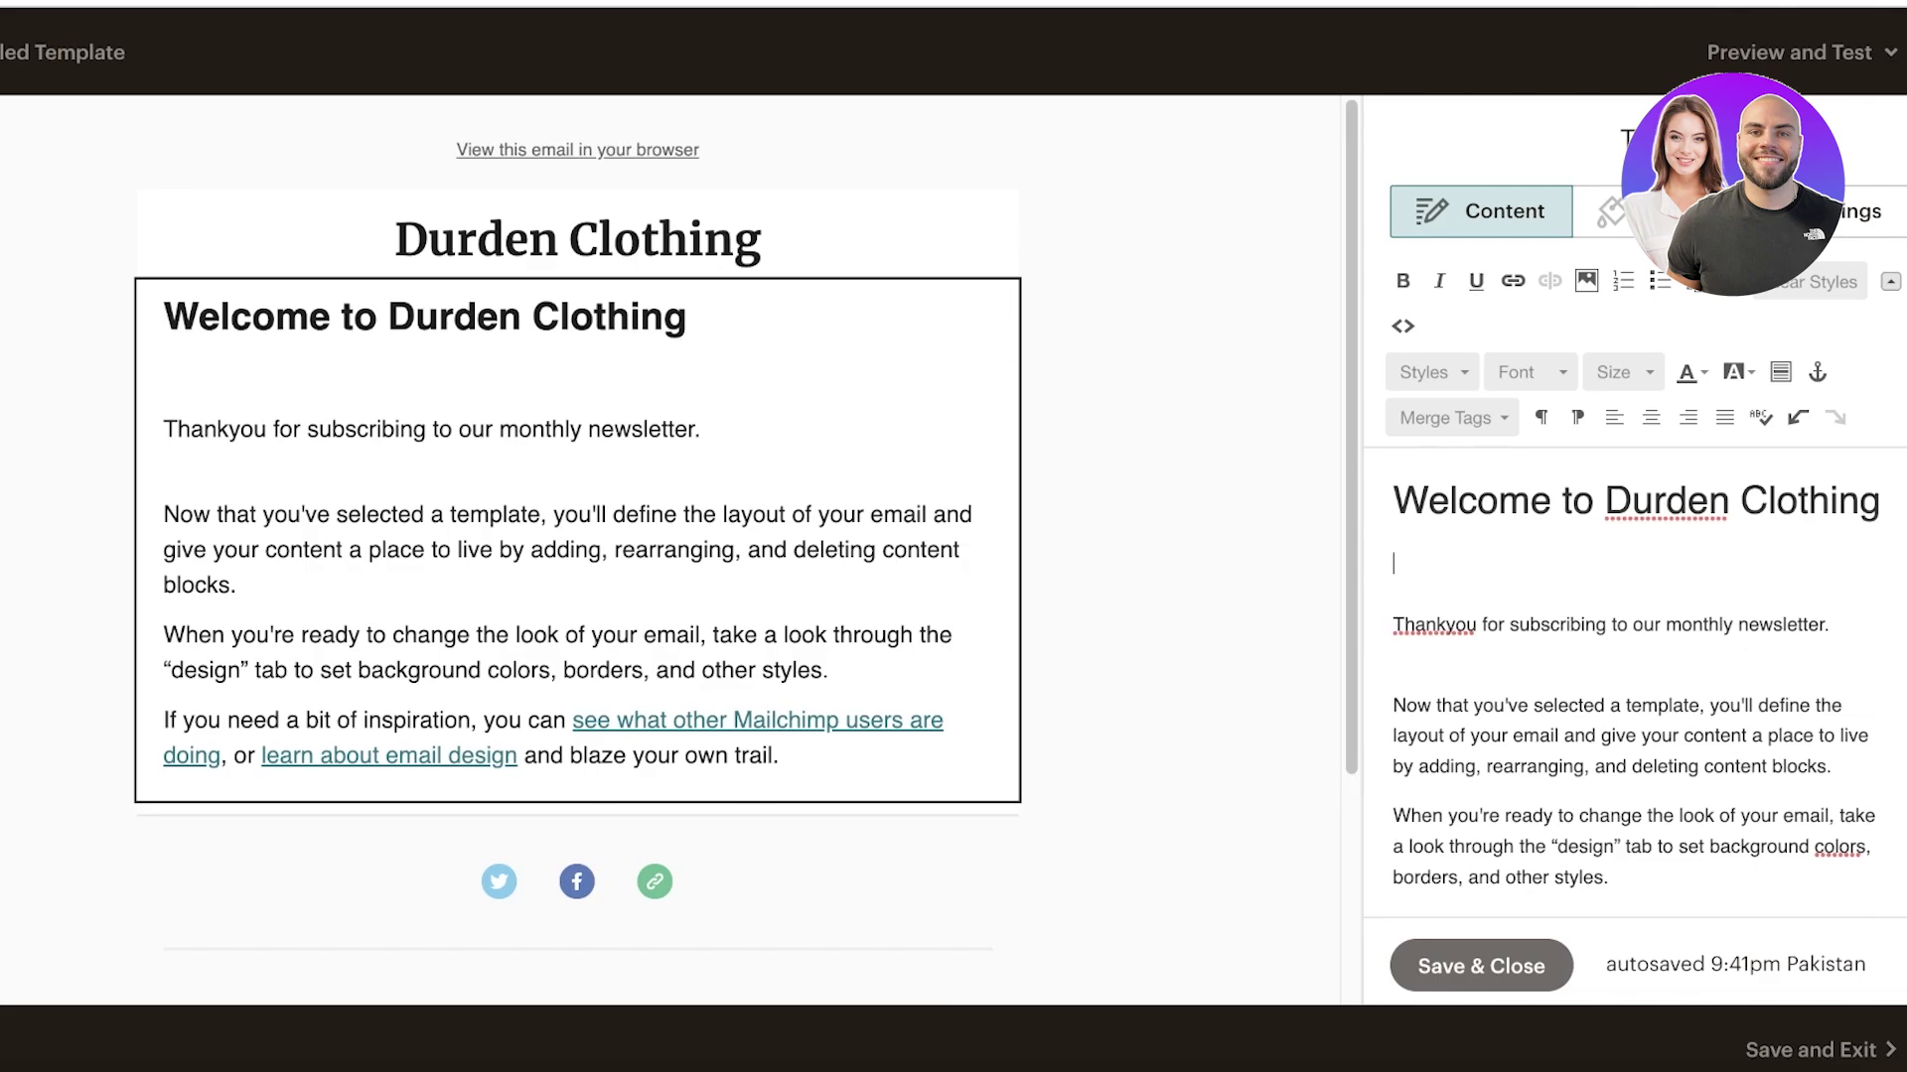
Make the Thankyou for subscribing line a Heading 2 in Courier New.
{"action": "triple_click", "coordinate": [1582, 608]}
{"action": "left_click", "coordinate": [1467, 363]}
{"action": "left_click", "coordinate": [1440, 541]}
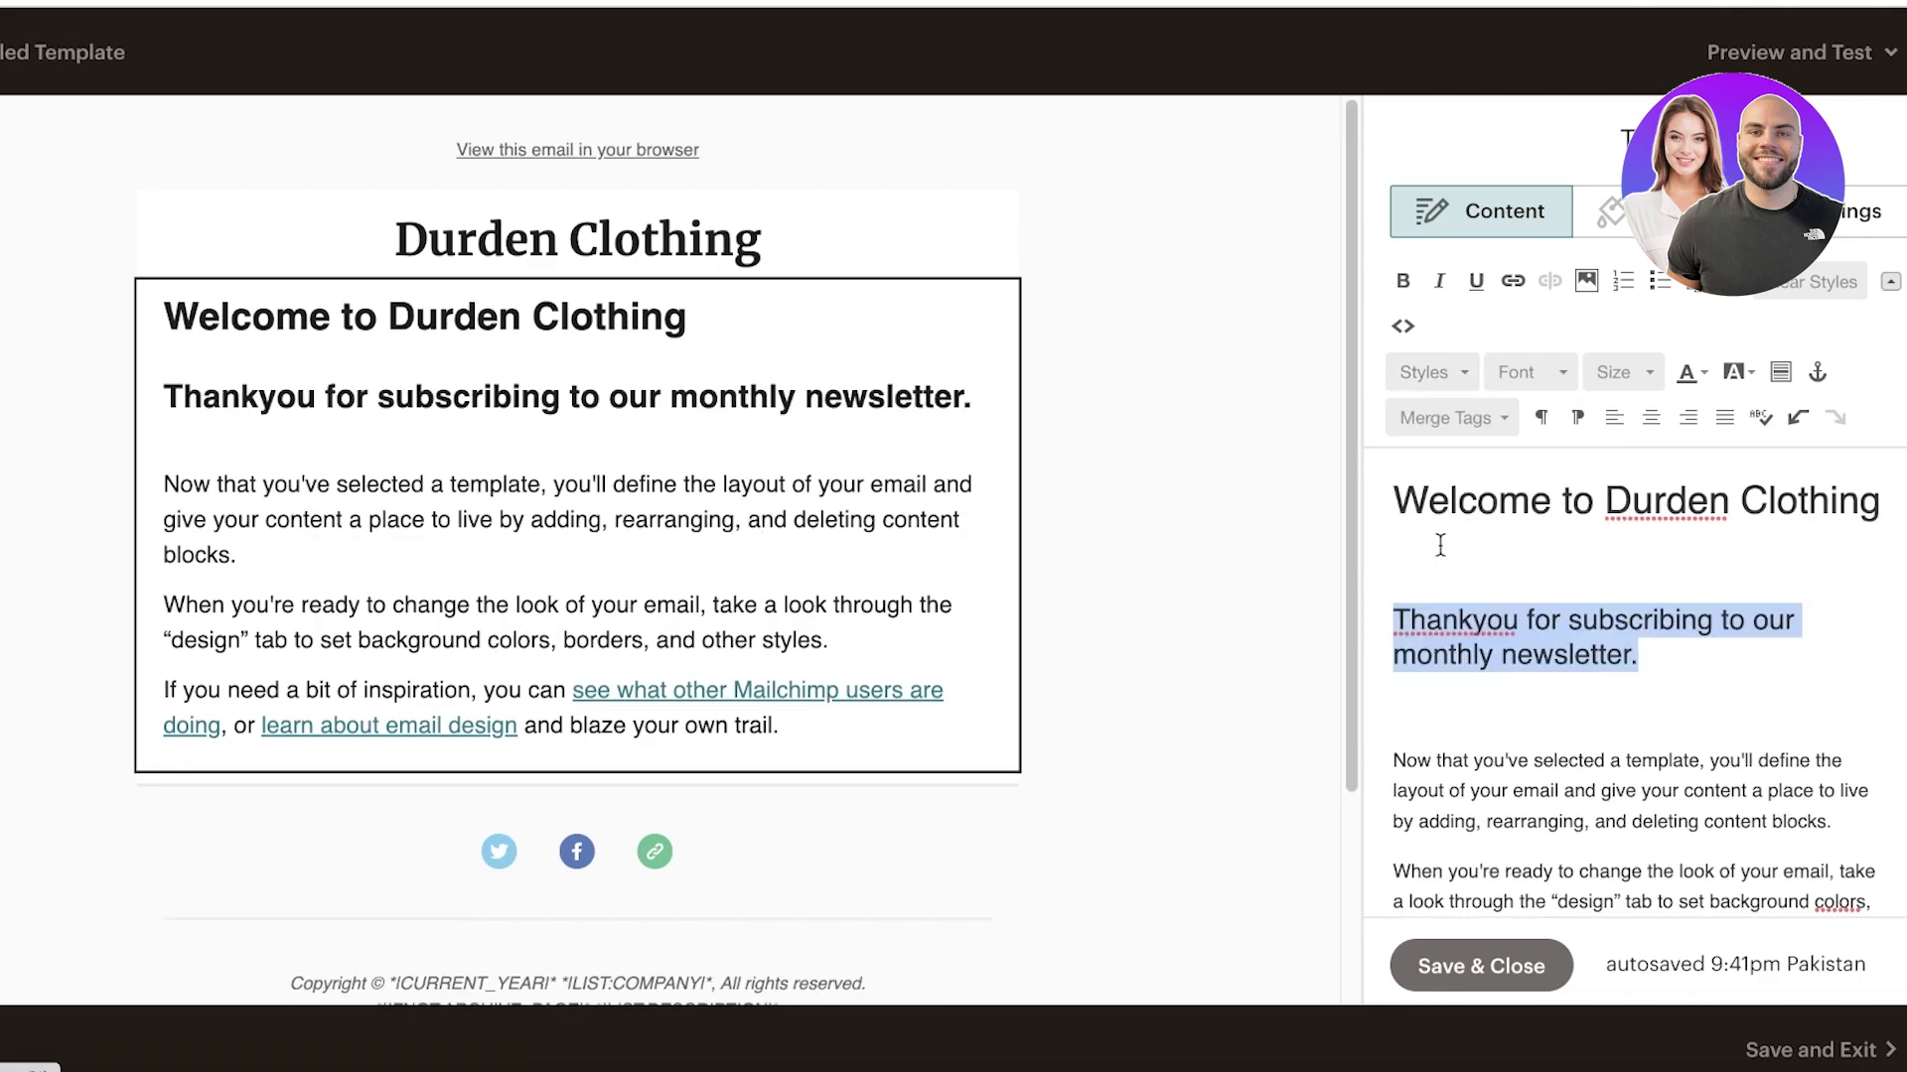
{"action": "left_click", "coordinate": [1533, 369]}
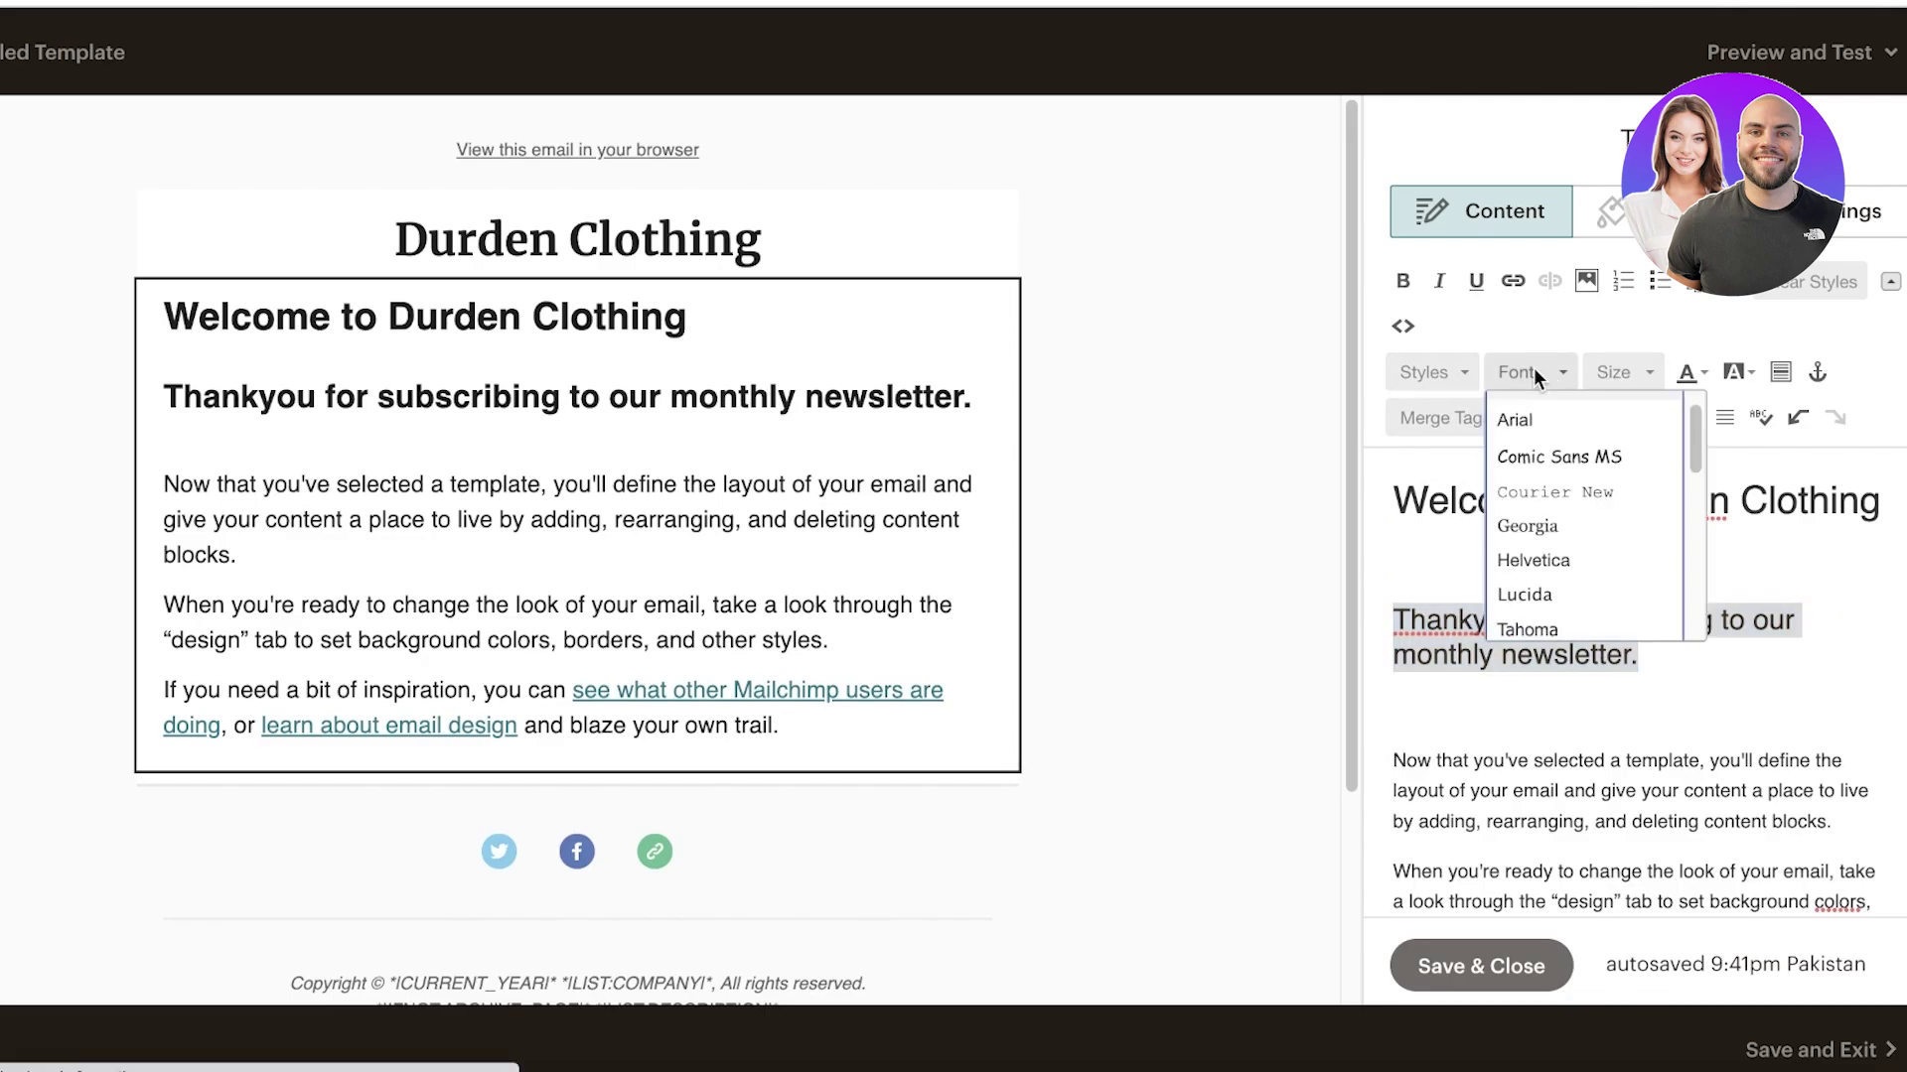
{"action": "left_click", "coordinate": [1566, 489]}
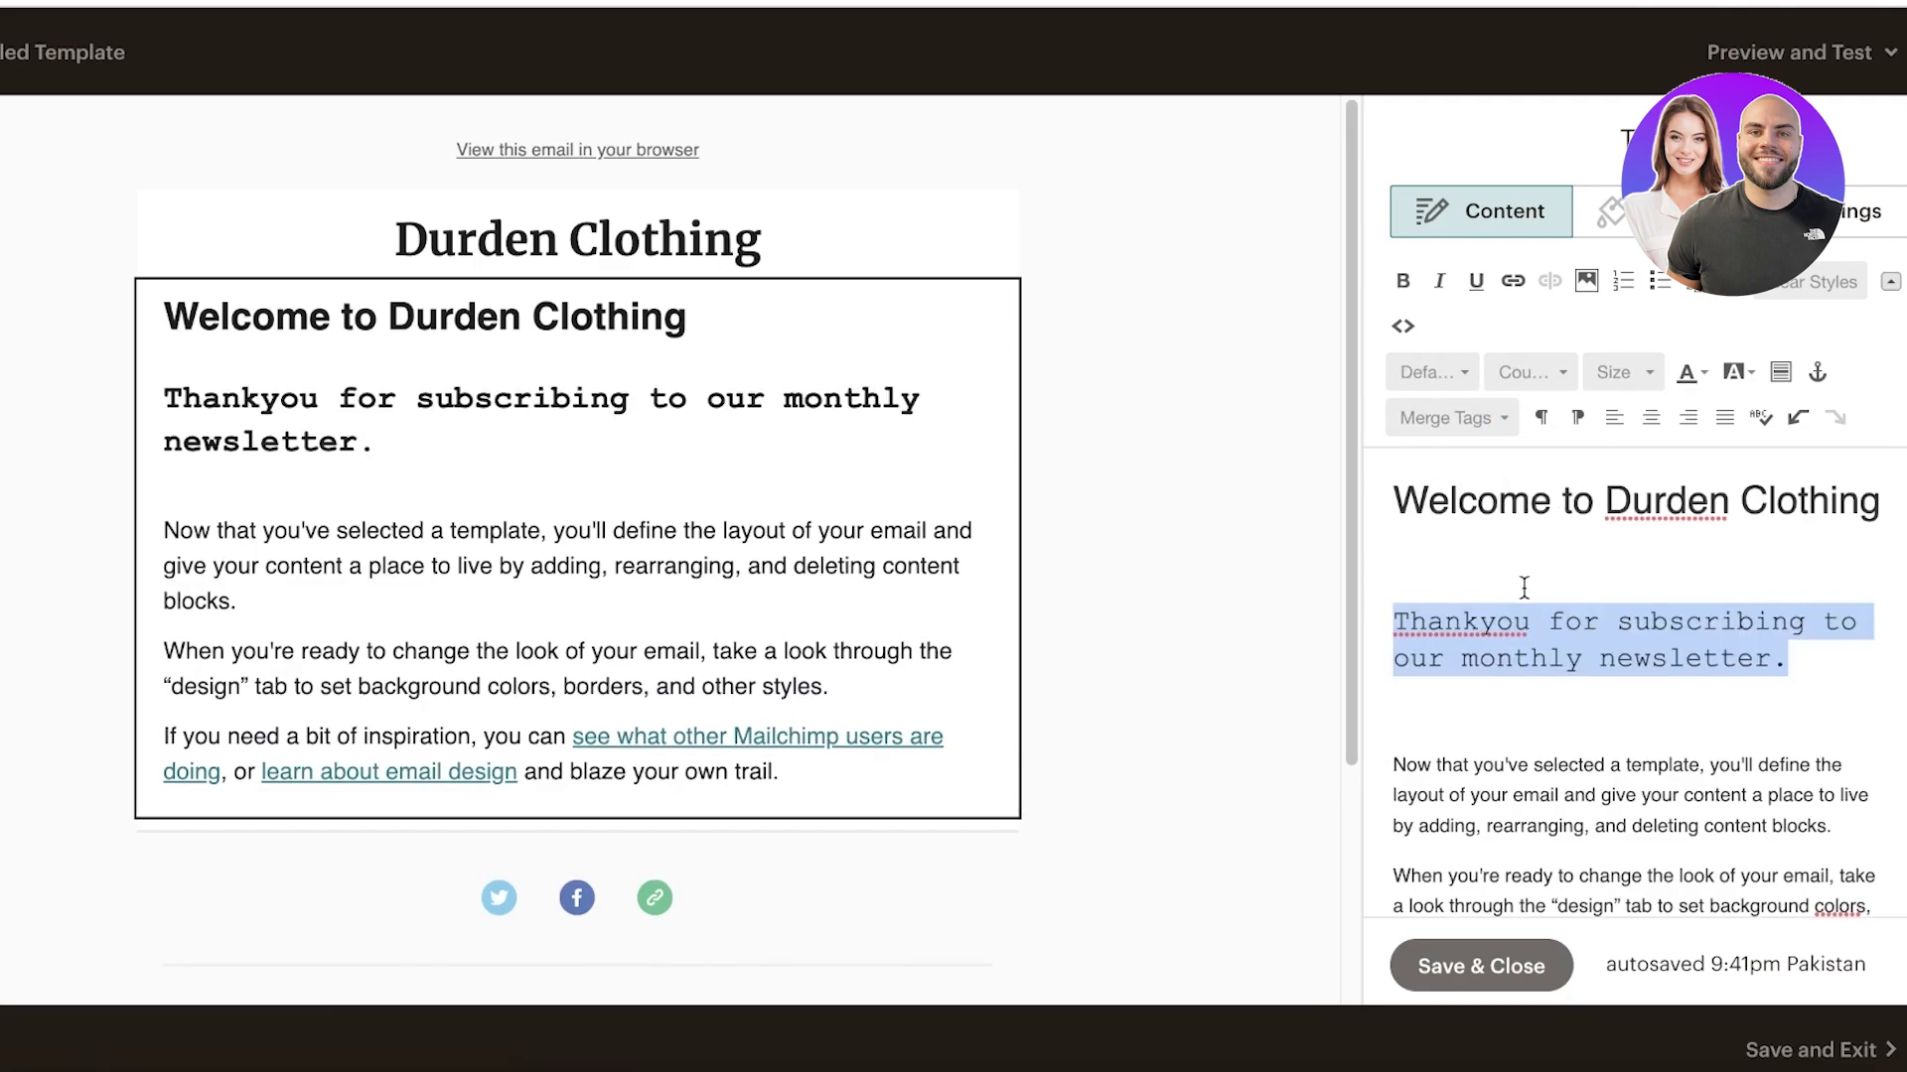
{"action": "left_click", "coordinate": [1511, 620]}
Delete the three placeholder body paragraphs.
{"action": "scroll", "coordinate": [1520, 694], "scroll_direction": "down", "scroll_amount": 3}
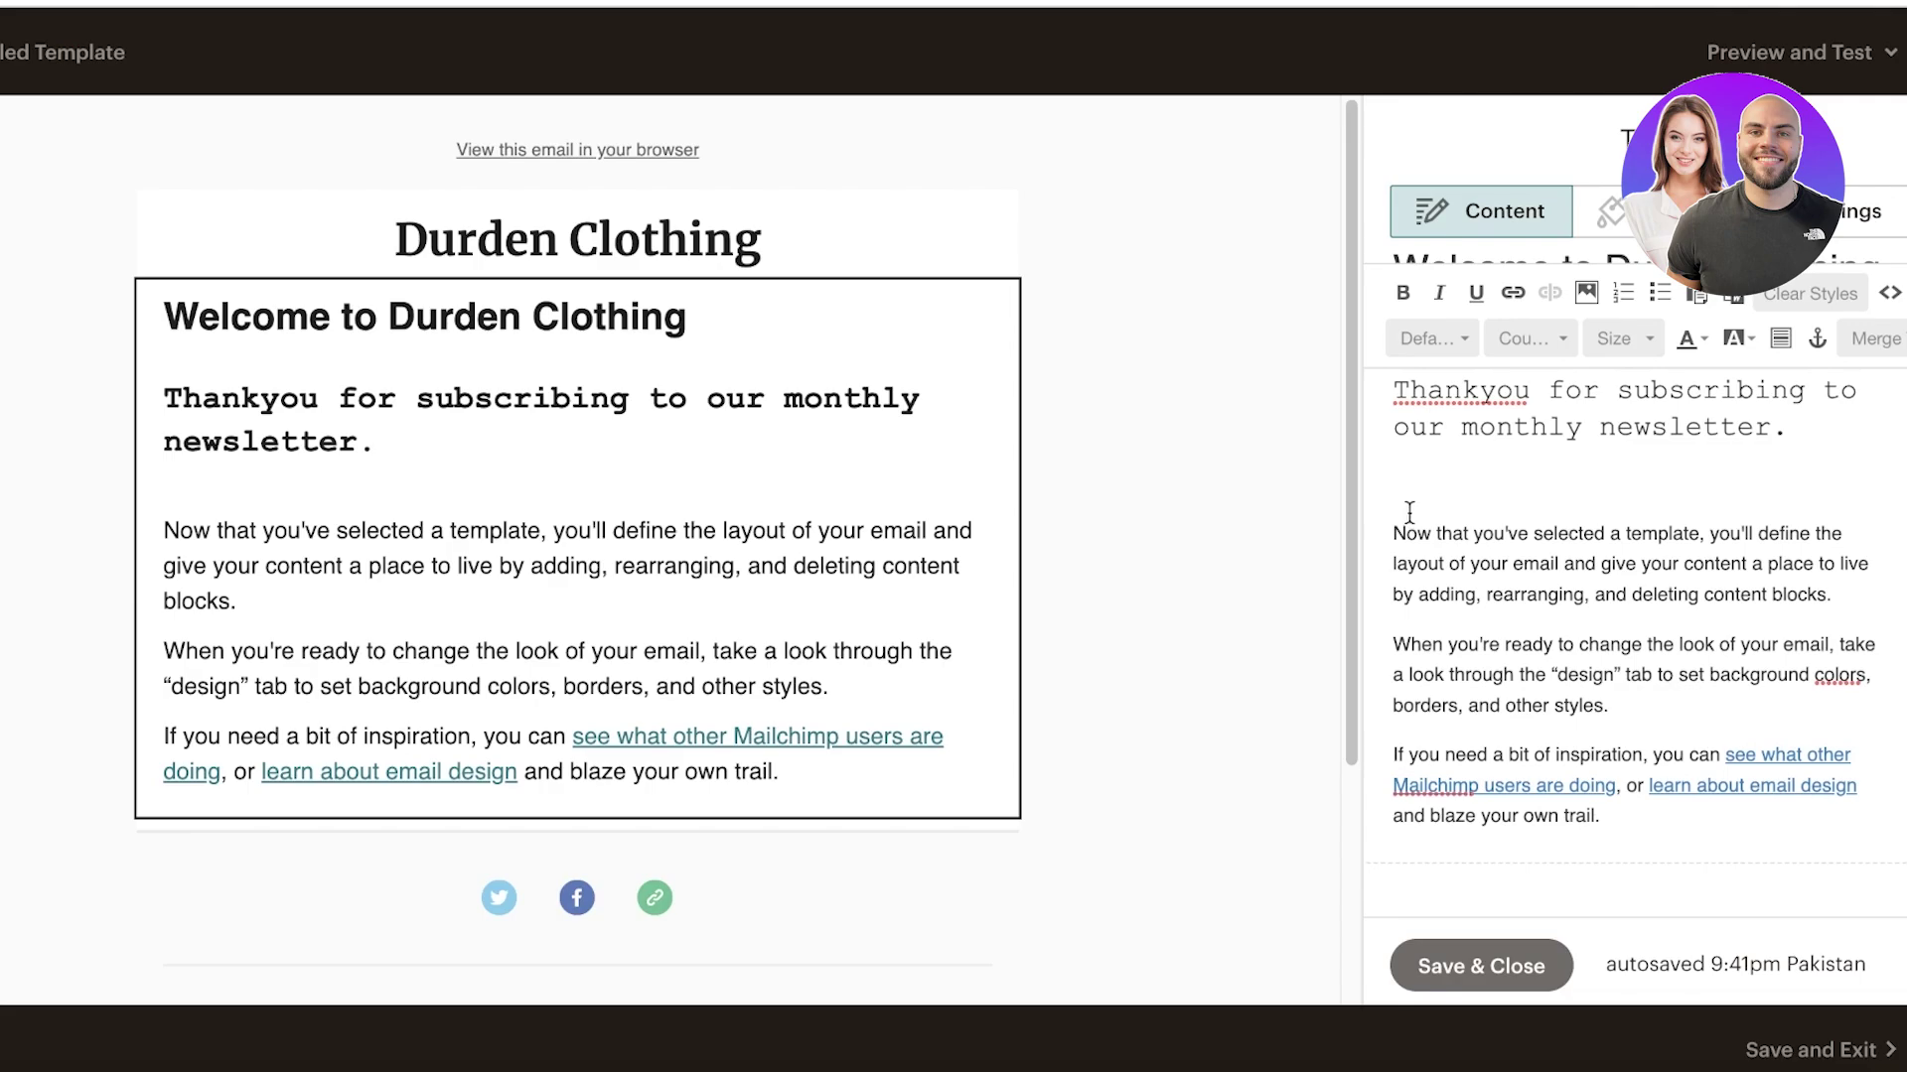
{"action": "left_click_drag", "start_coordinate": [1409, 511], "coordinate": [1623, 876]}
{"action": "key", "text": "BackSpace"}
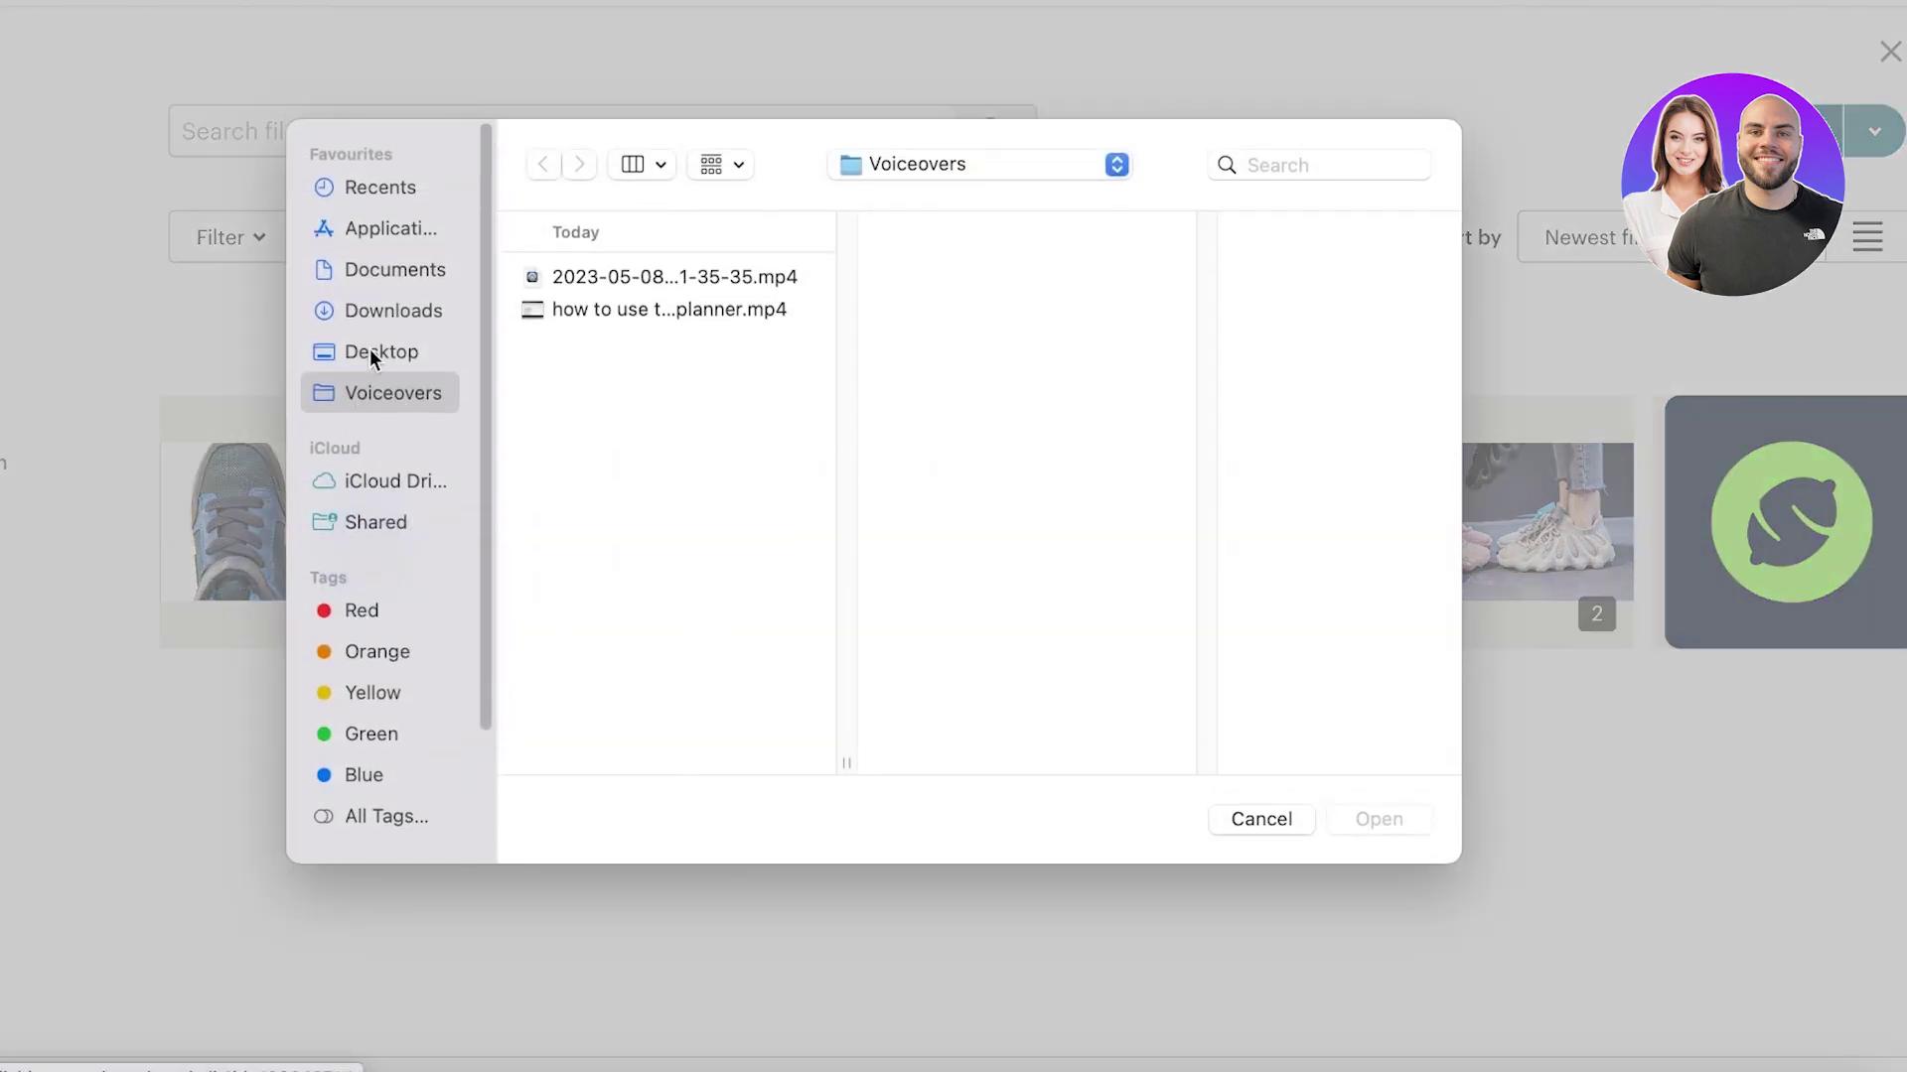
Upload 21-CornPollen.jpeg from Downloads and insert it into the welcome text.
{"action": "left_click", "coordinate": [387, 314]}
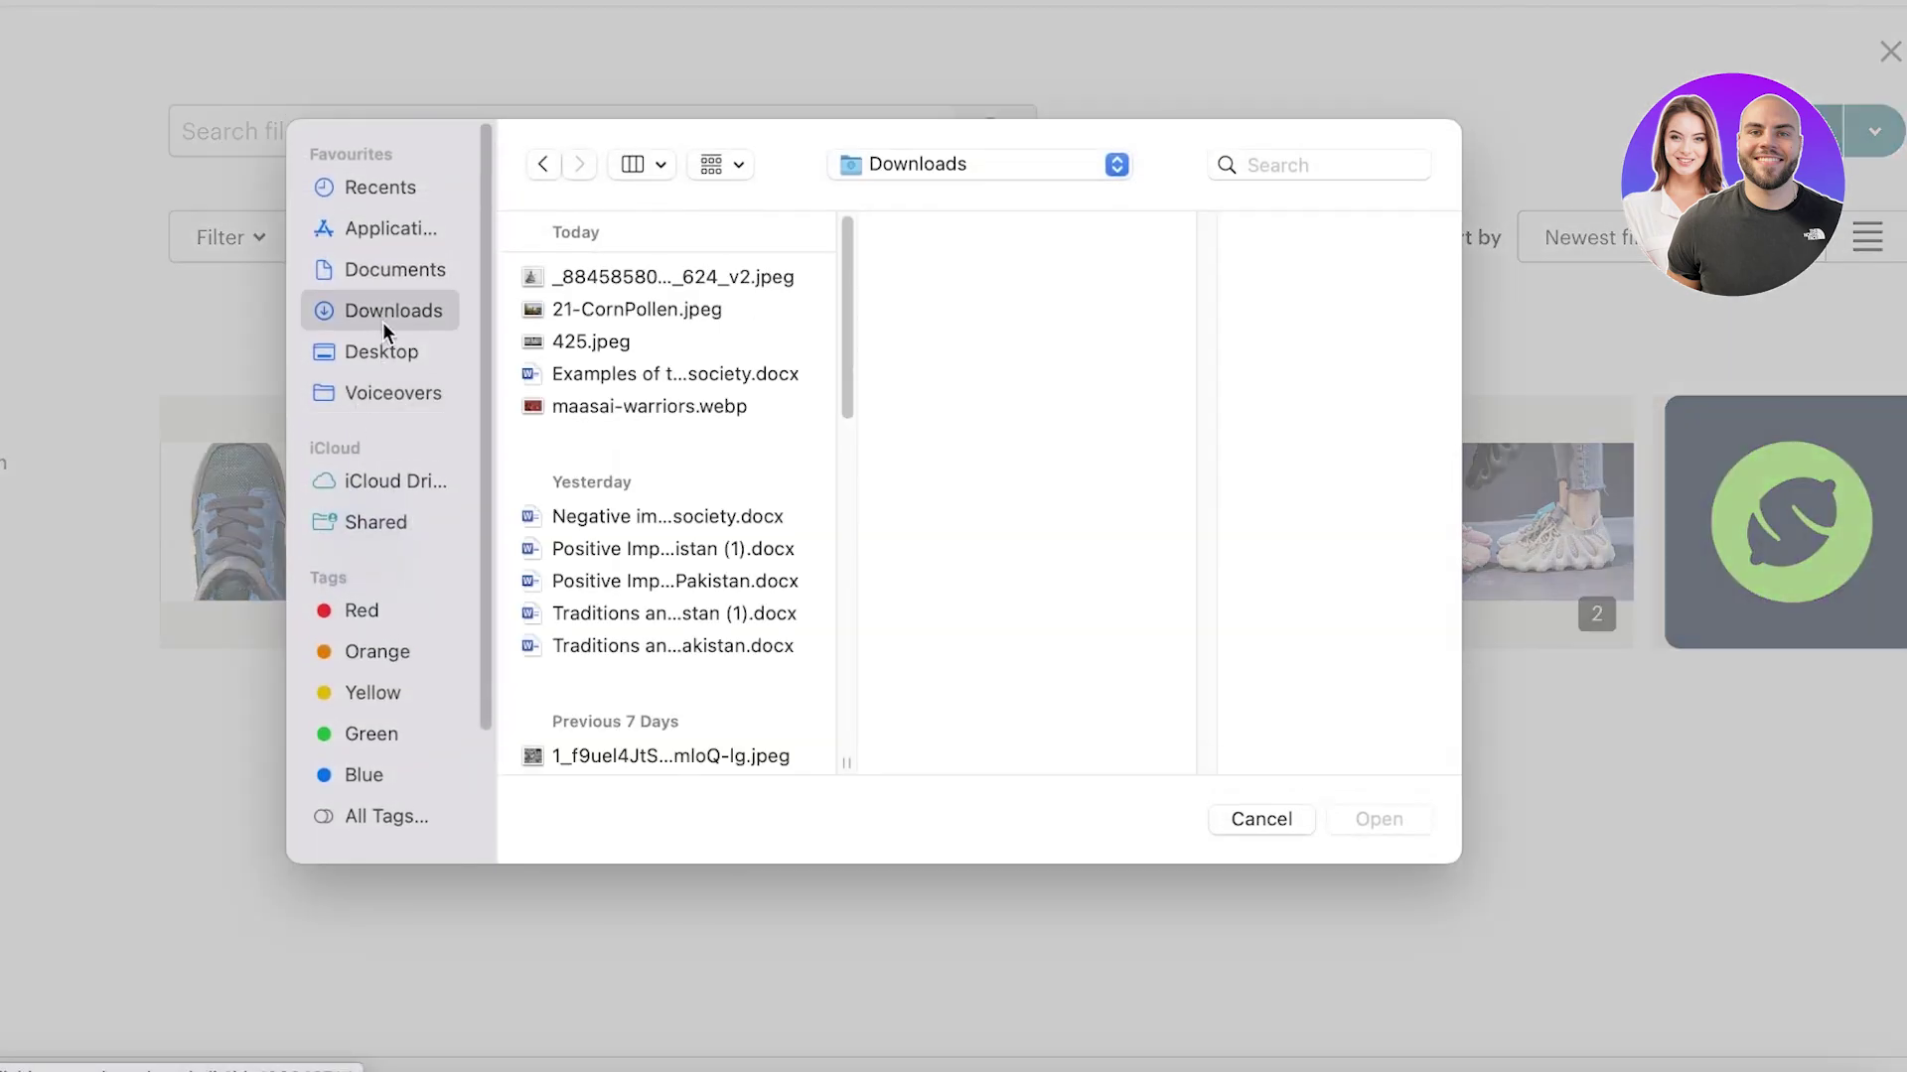
{"action": "left_click", "coordinate": [606, 278]}
{"action": "left_click", "coordinate": [605, 298]}
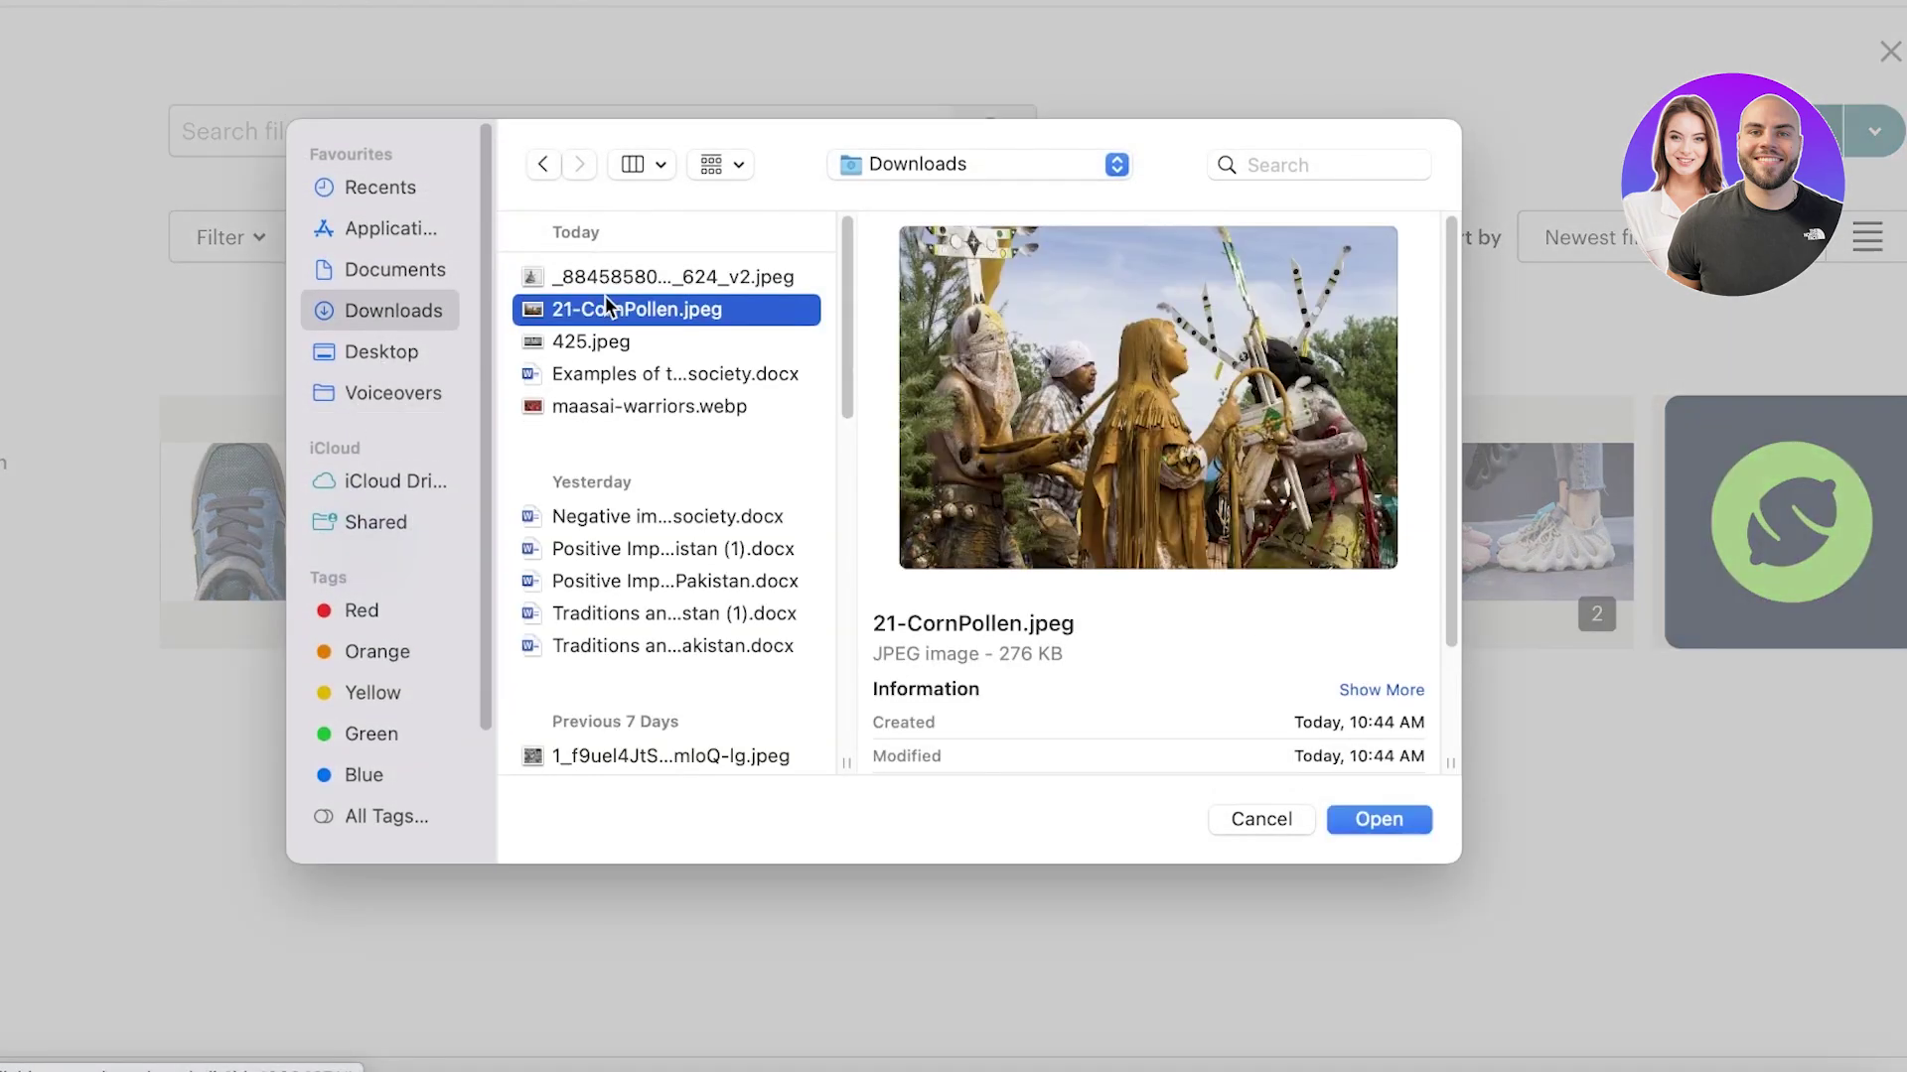
{"action": "scroll", "coordinate": [645, 435], "scroll_direction": "down", "scroll_amount": 3}
{"action": "key", "text": "Return"}
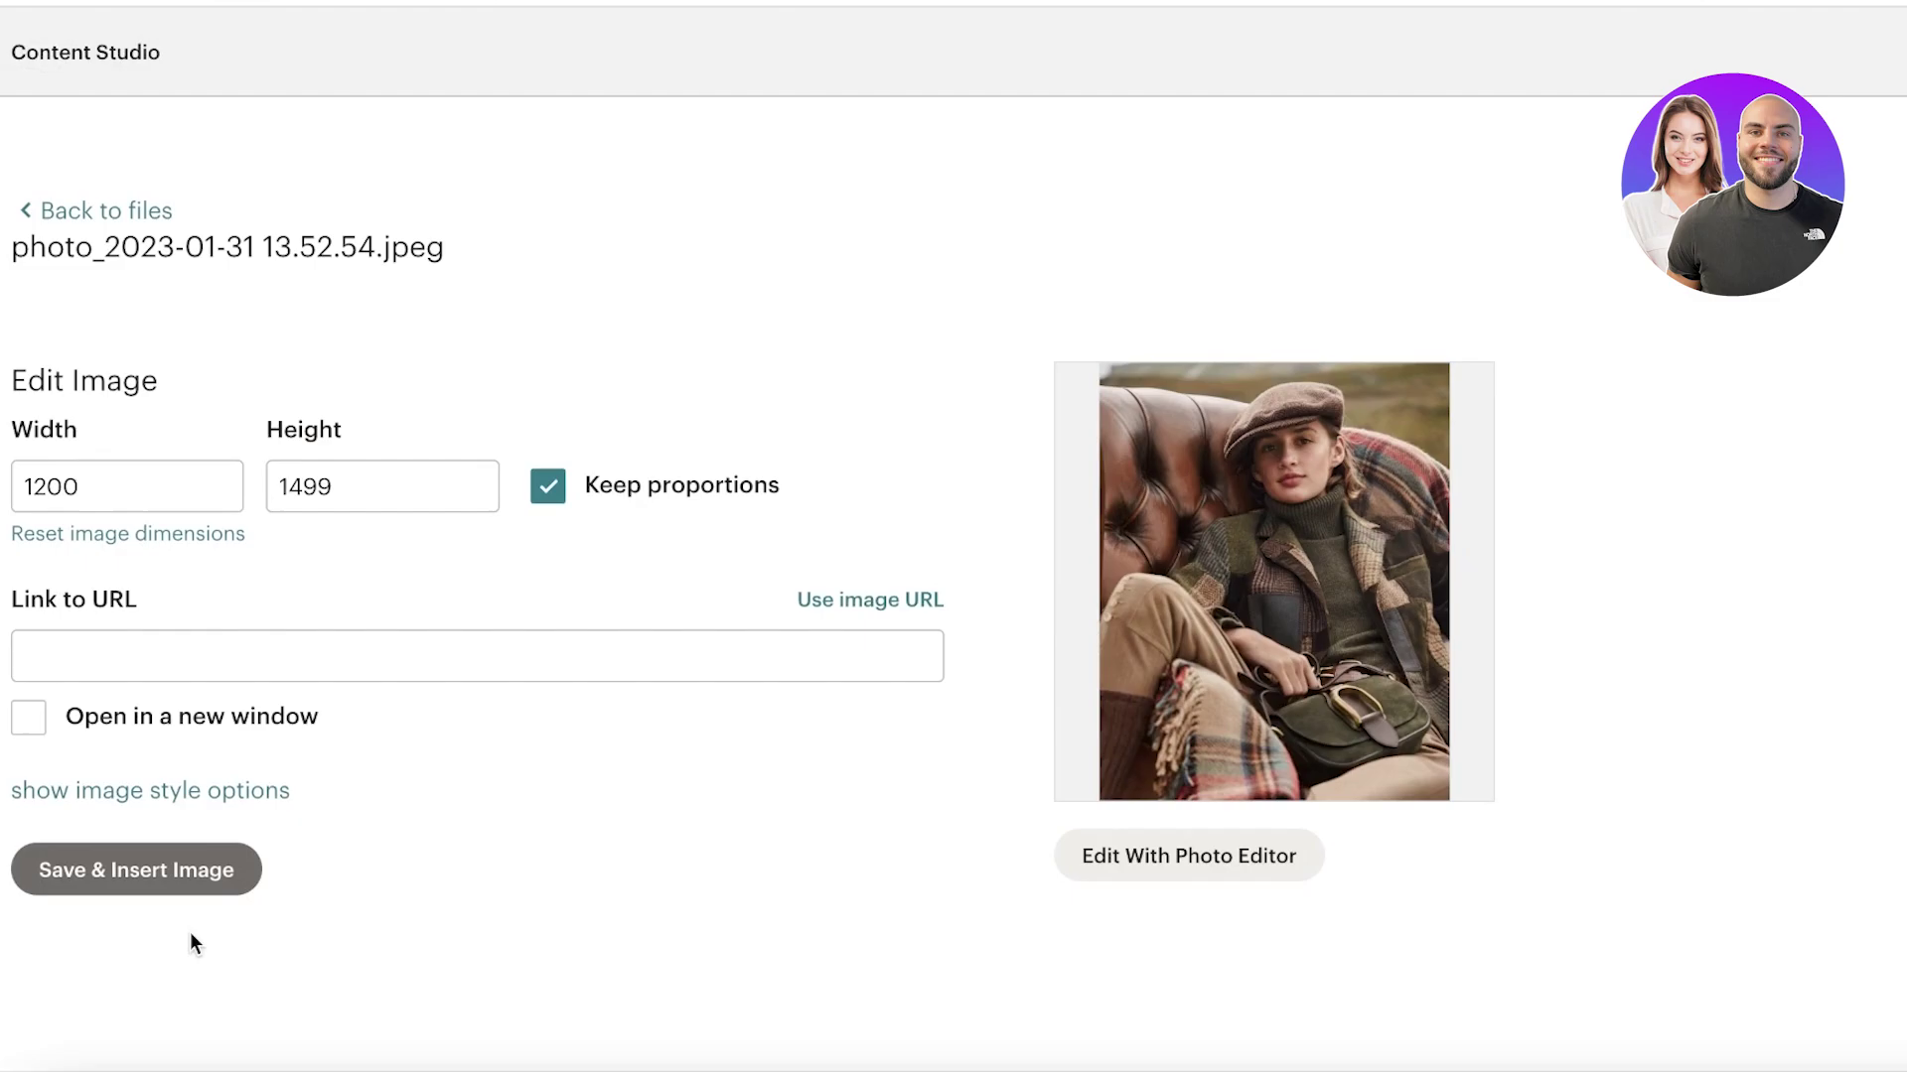
{"action": "left_click", "coordinate": [179, 878]}
Cut the inline image out of the welcome text block and save the block.
{"action": "scroll", "coordinate": [1195, 610], "scroll_direction": "down", "scroll_amount": 10}
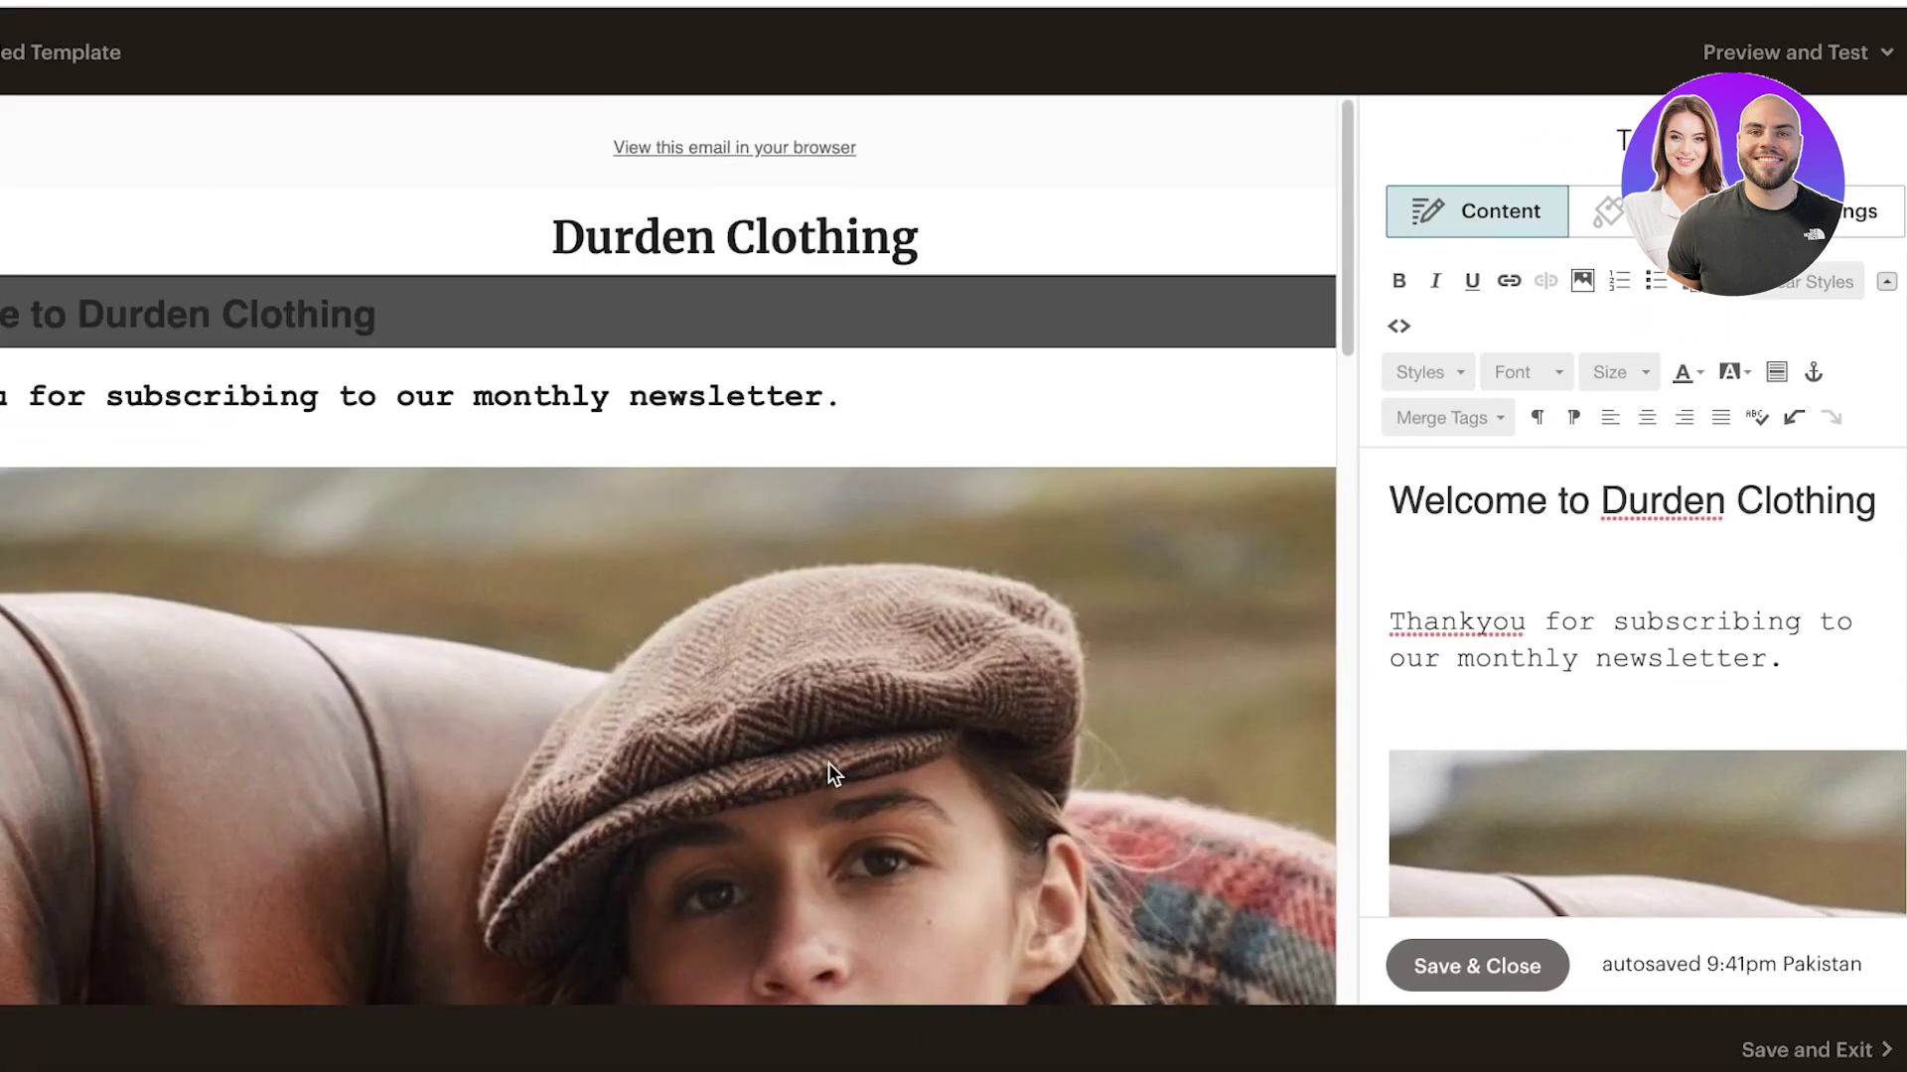
{"action": "scroll", "coordinate": [1001, 757], "scroll_direction": "down", "scroll_amount": 10}
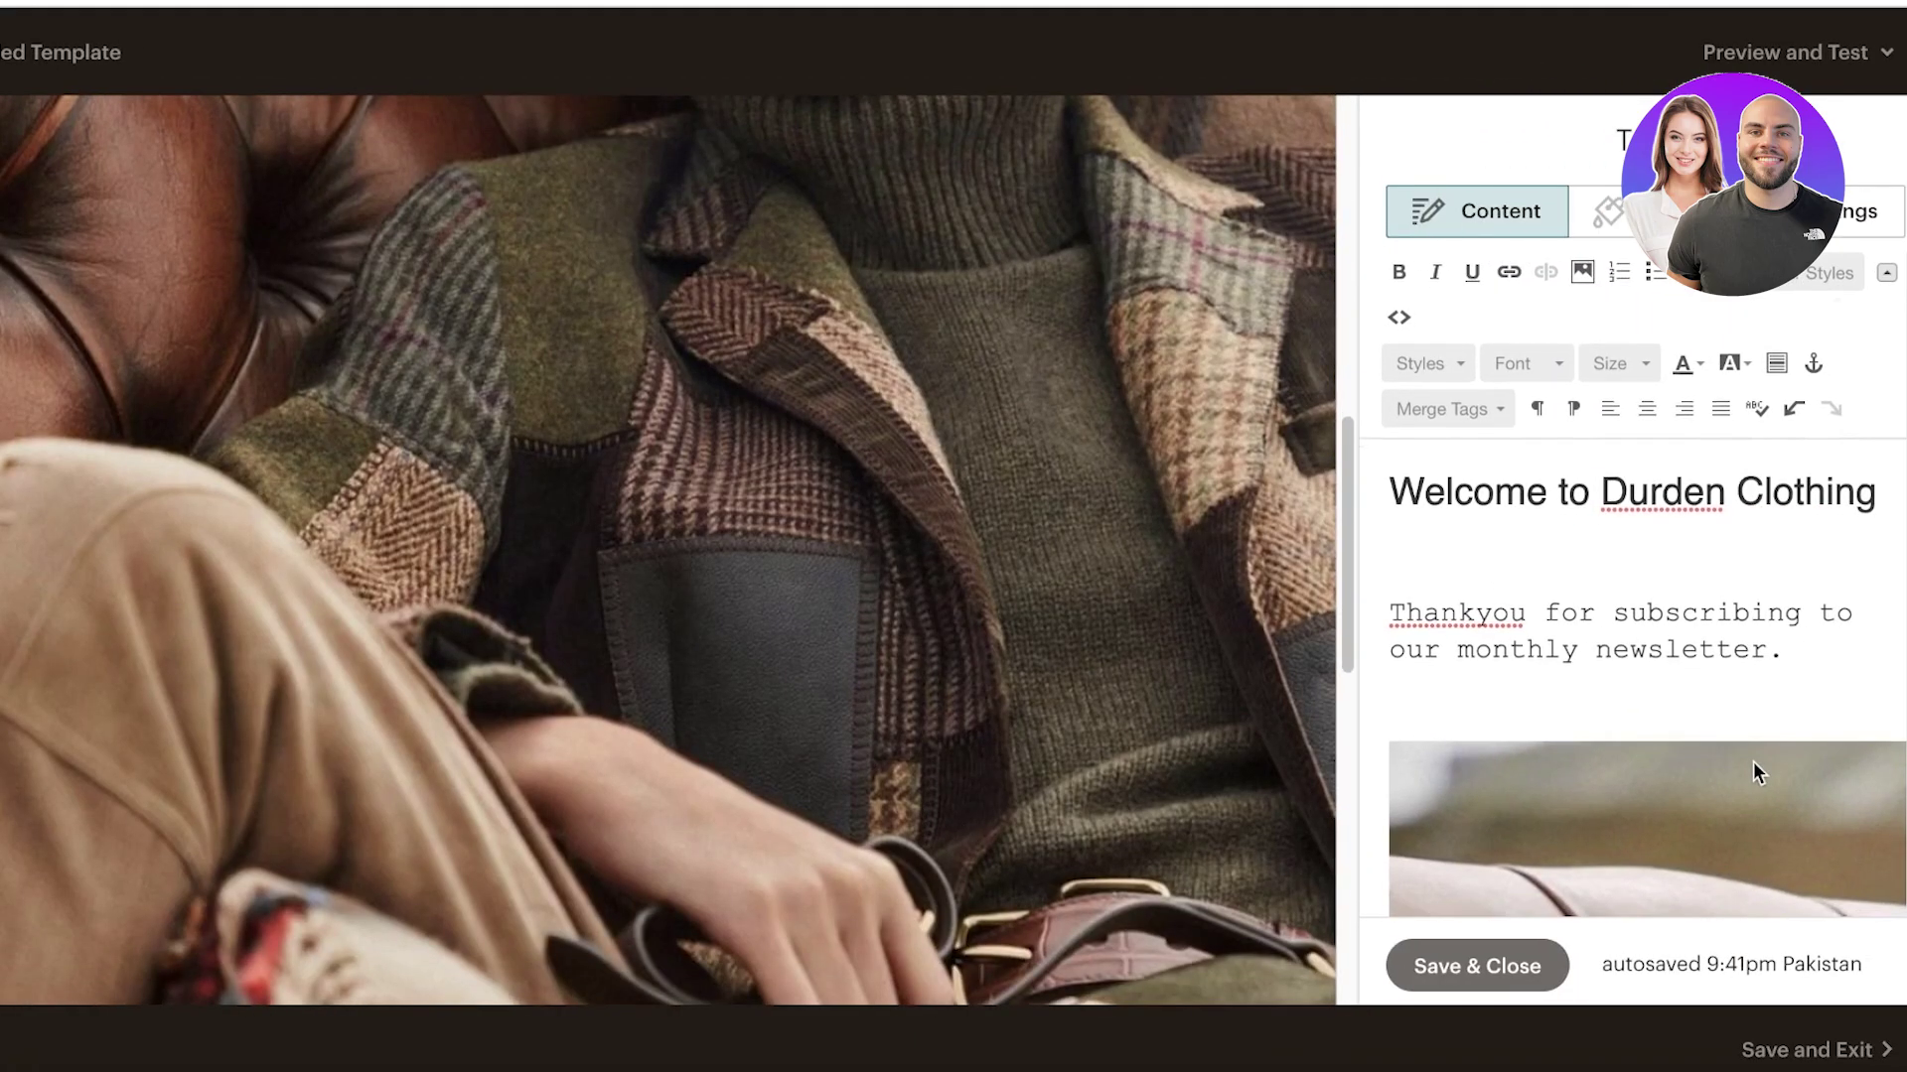
{"action": "double_click", "coordinate": [1700, 651]}
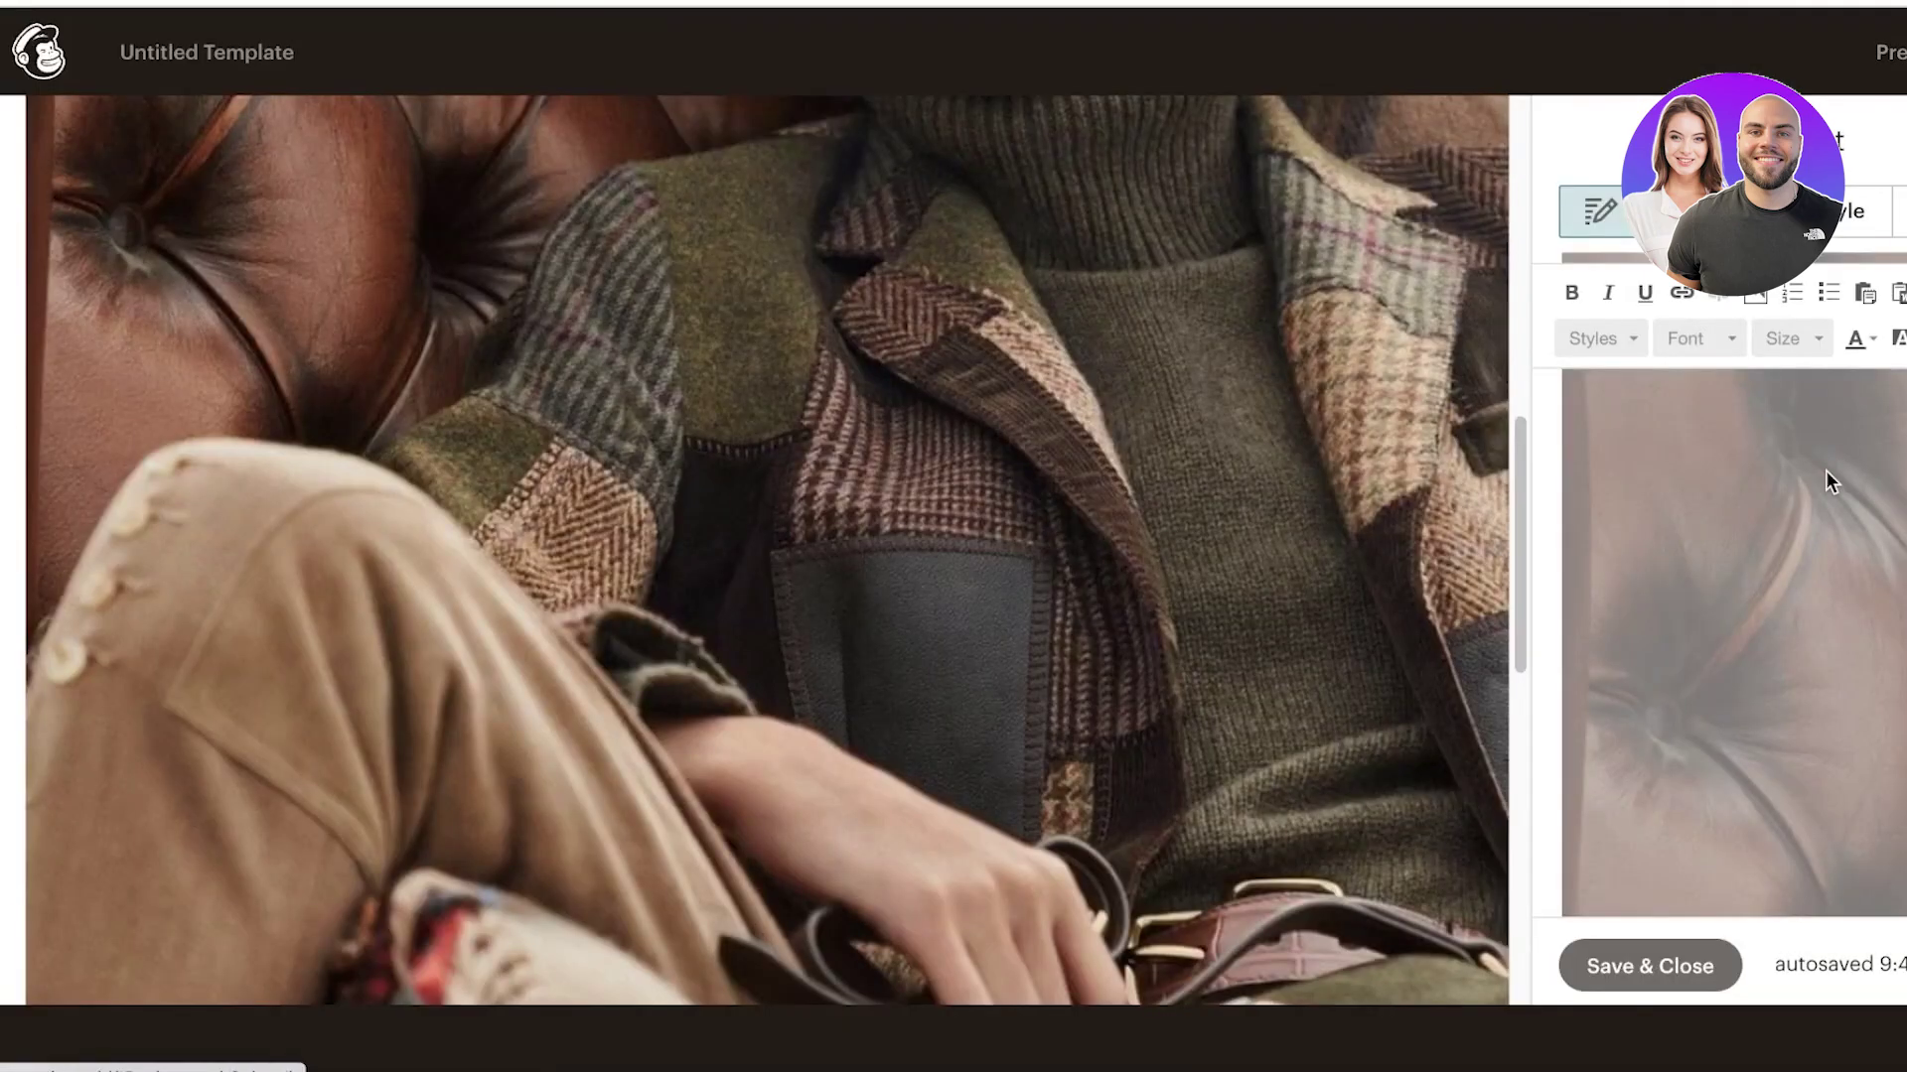
{"action": "right_click", "coordinate": [1825, 471]}
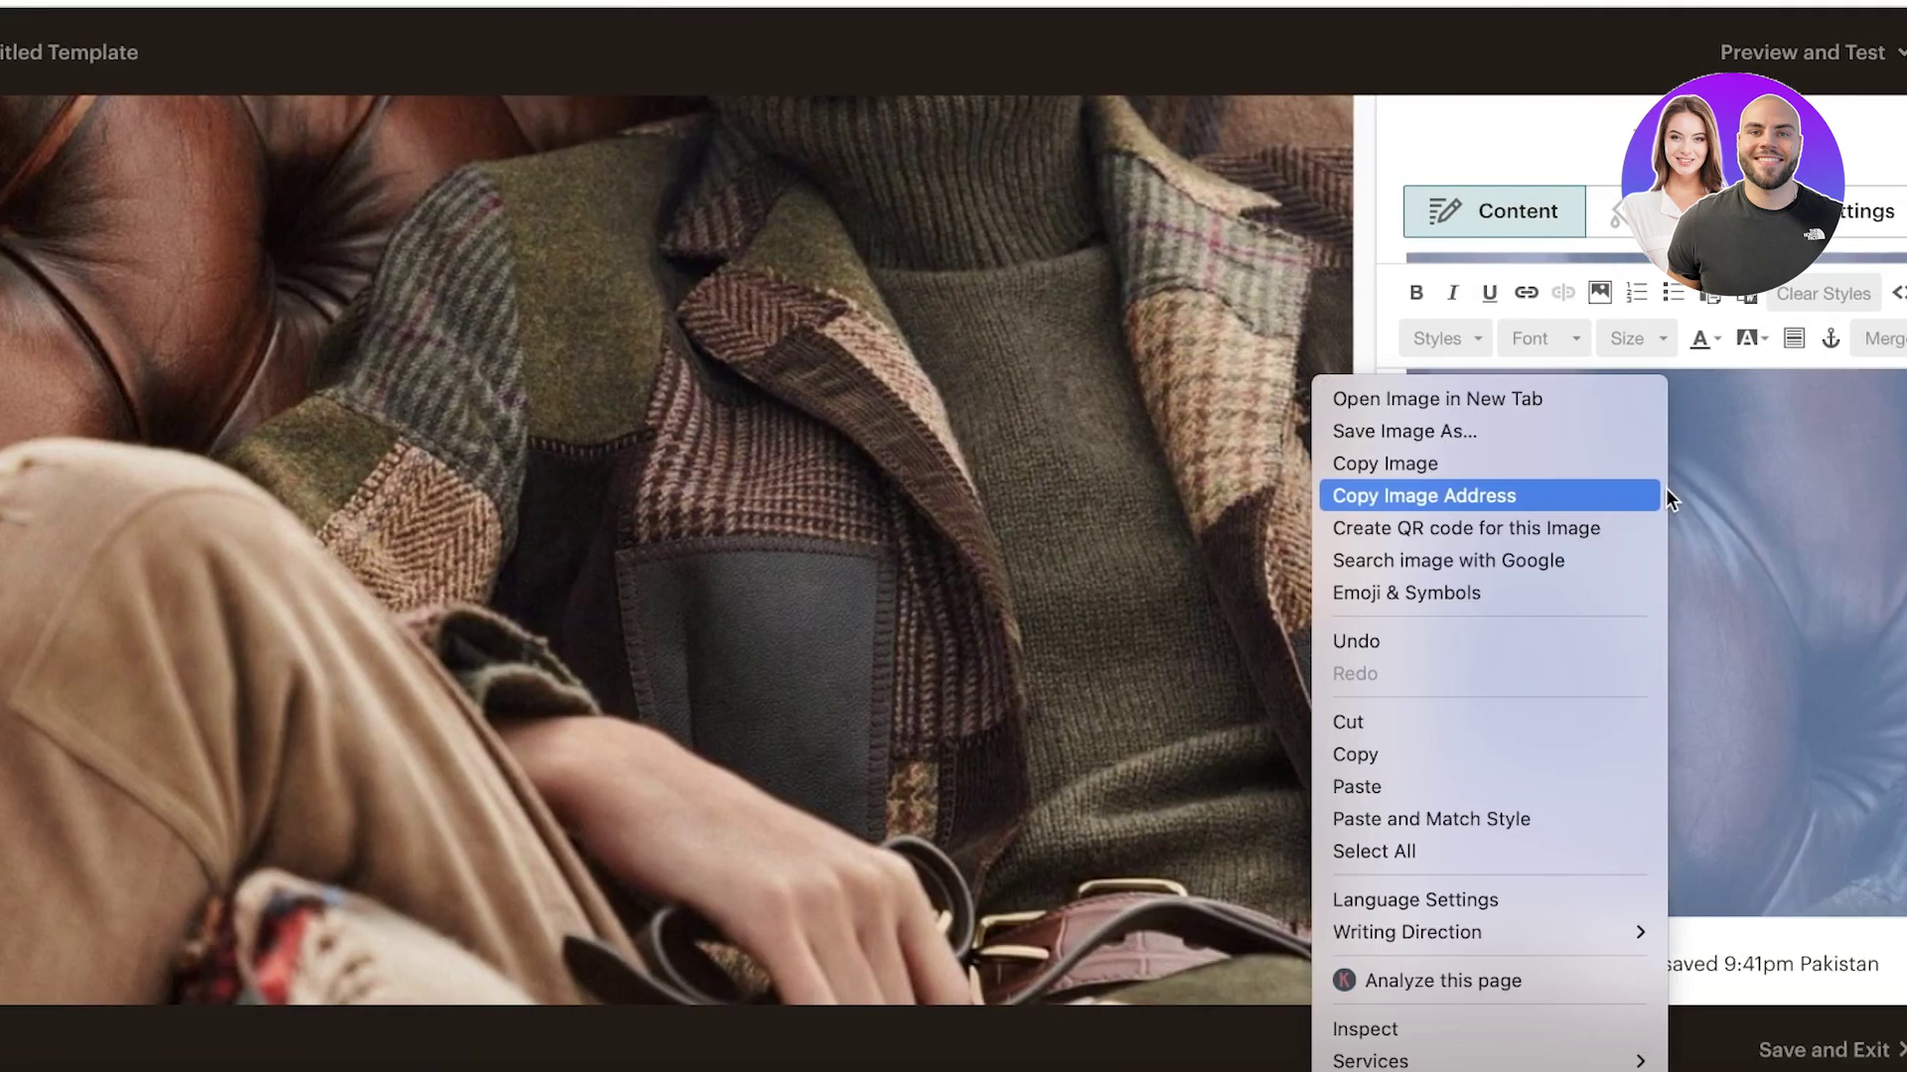
{"action": "left_click", "coordinate": [842, 468]}
{"action": "scroll", "coordinate": [842, 469], "scroll_direction": "up", "scroll_amount": 10}
{"action": "scroll", "coordinate": [1470, 481], "scroll_direction": "up", "scroll_amount": 5}
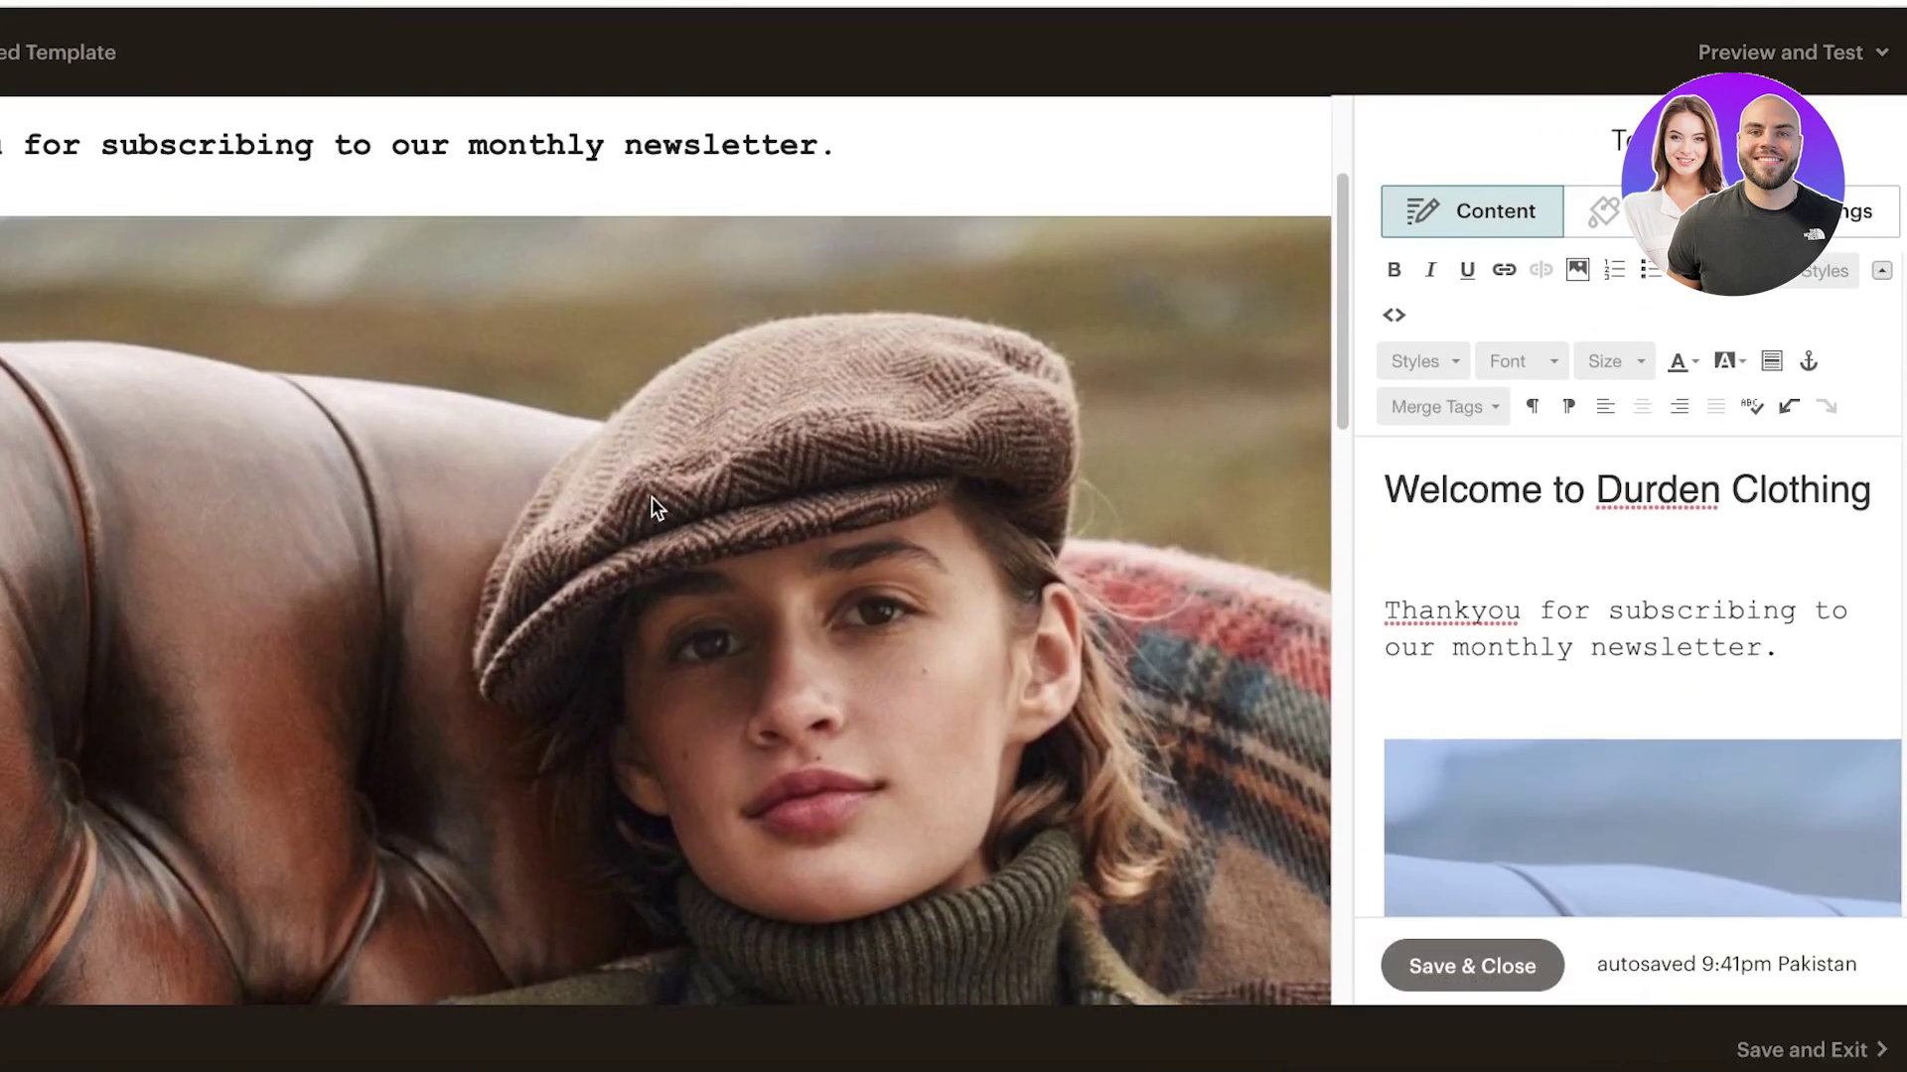
{"action": "scroll", "coordinate": [1154, 621], "scroll_direction": "up", "scroll_amount": 2}
{"action": "right_click", "coordinate": [1544, 846]}
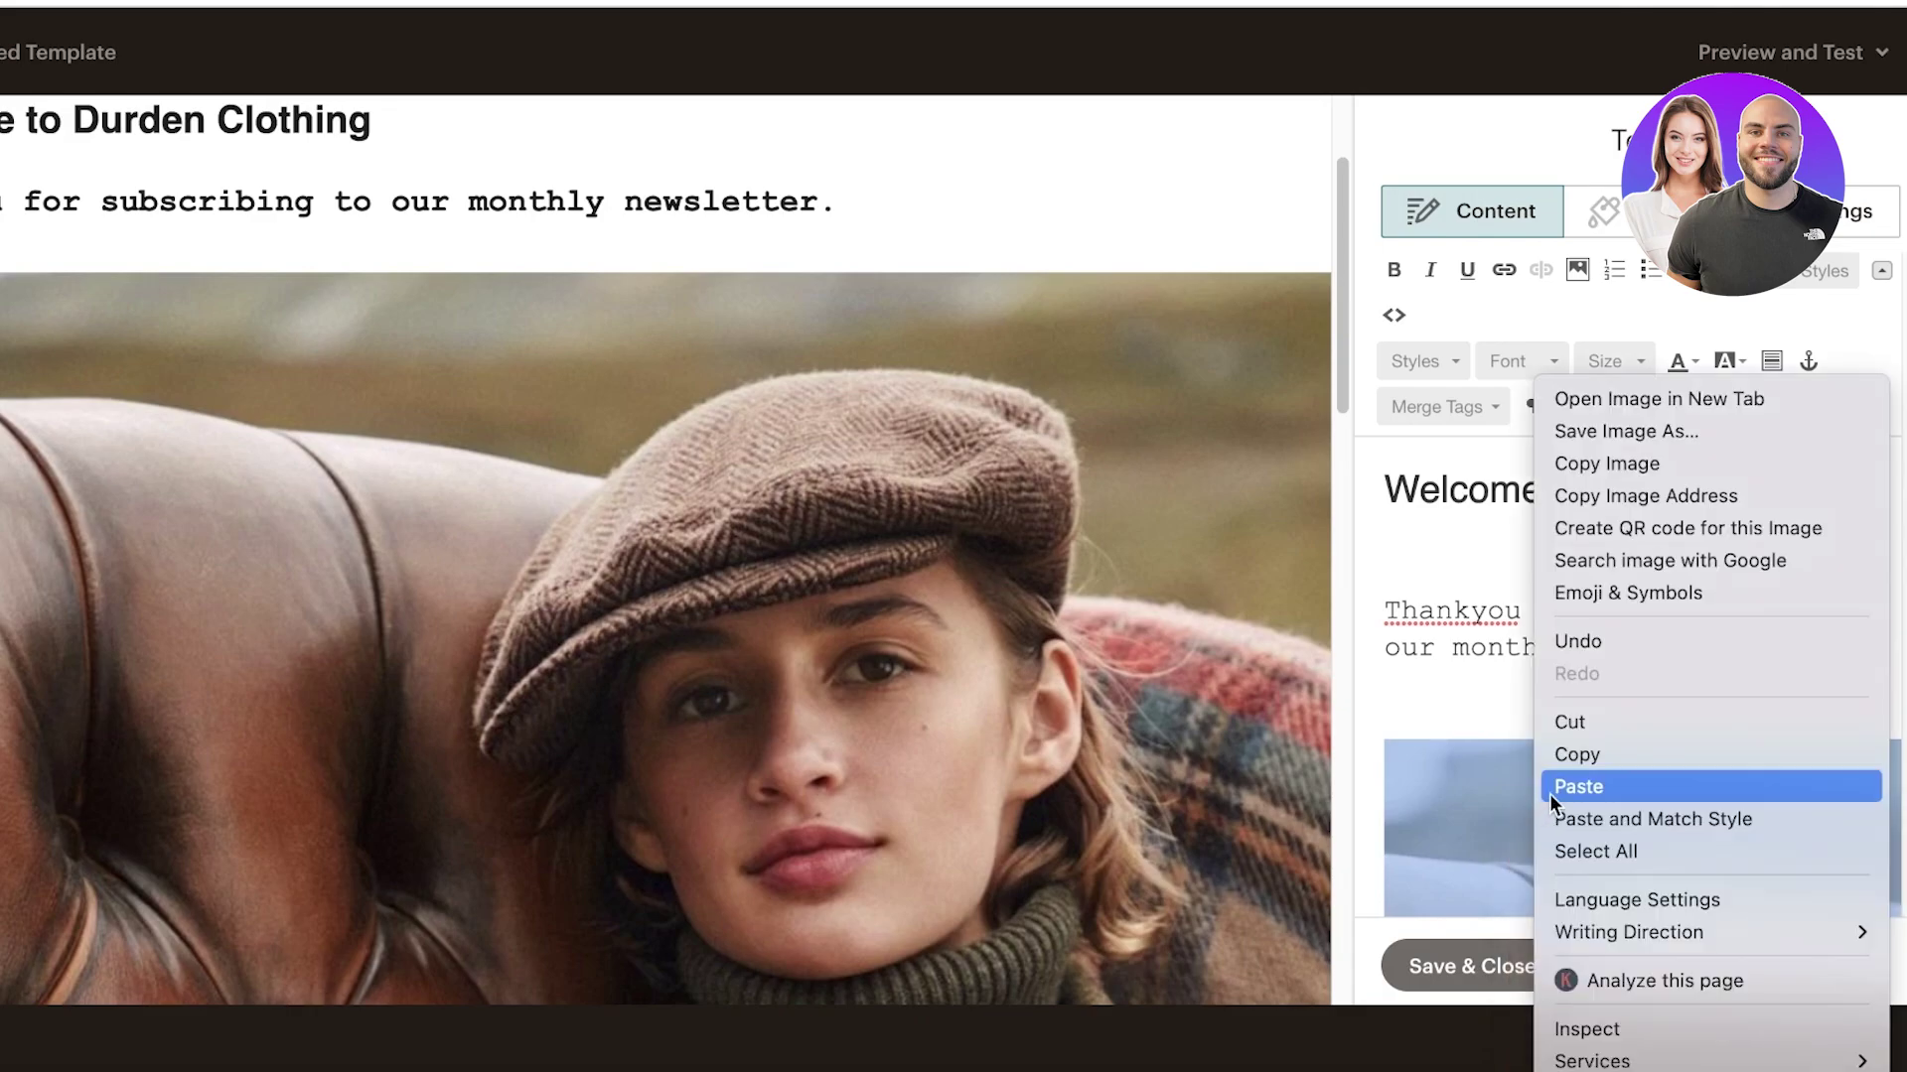
{"action": "left_click", "coordinate": [1573, 725]}
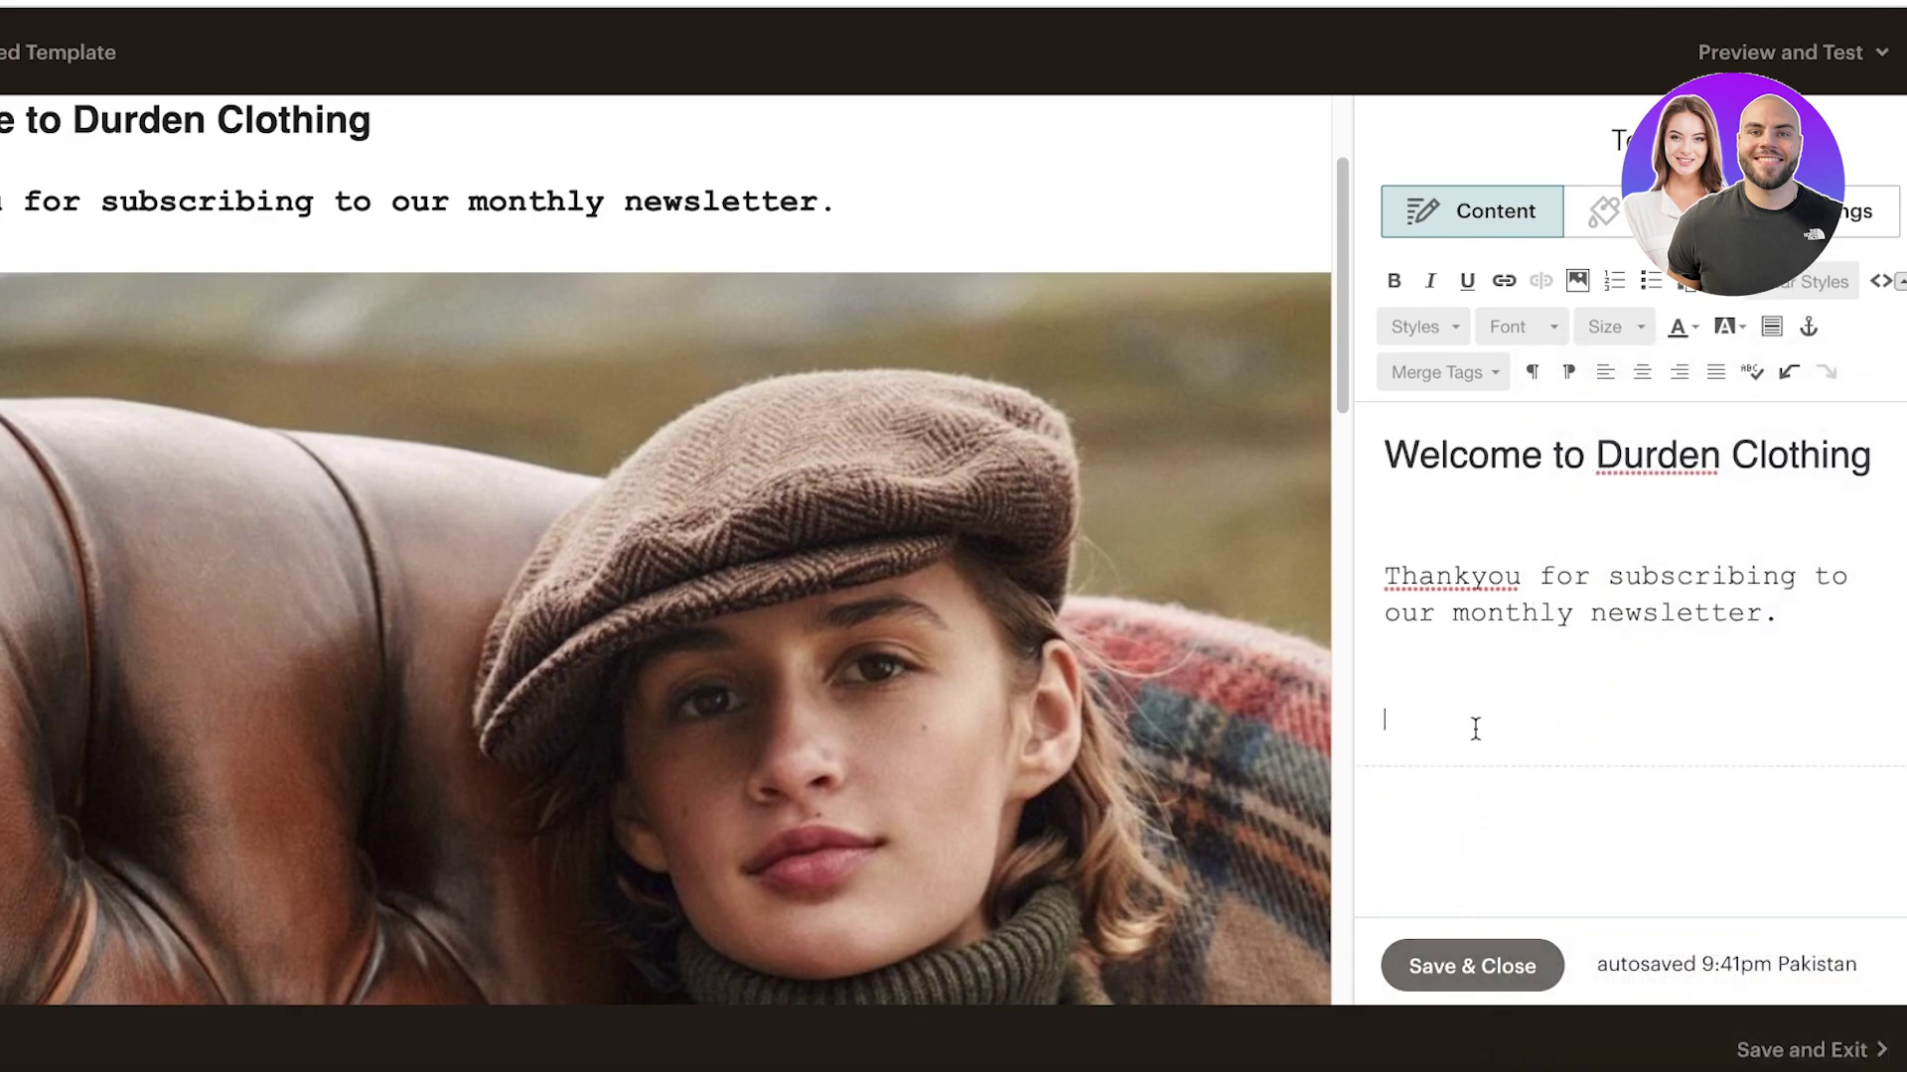
{"action": "key", "text": "BackSpace"}
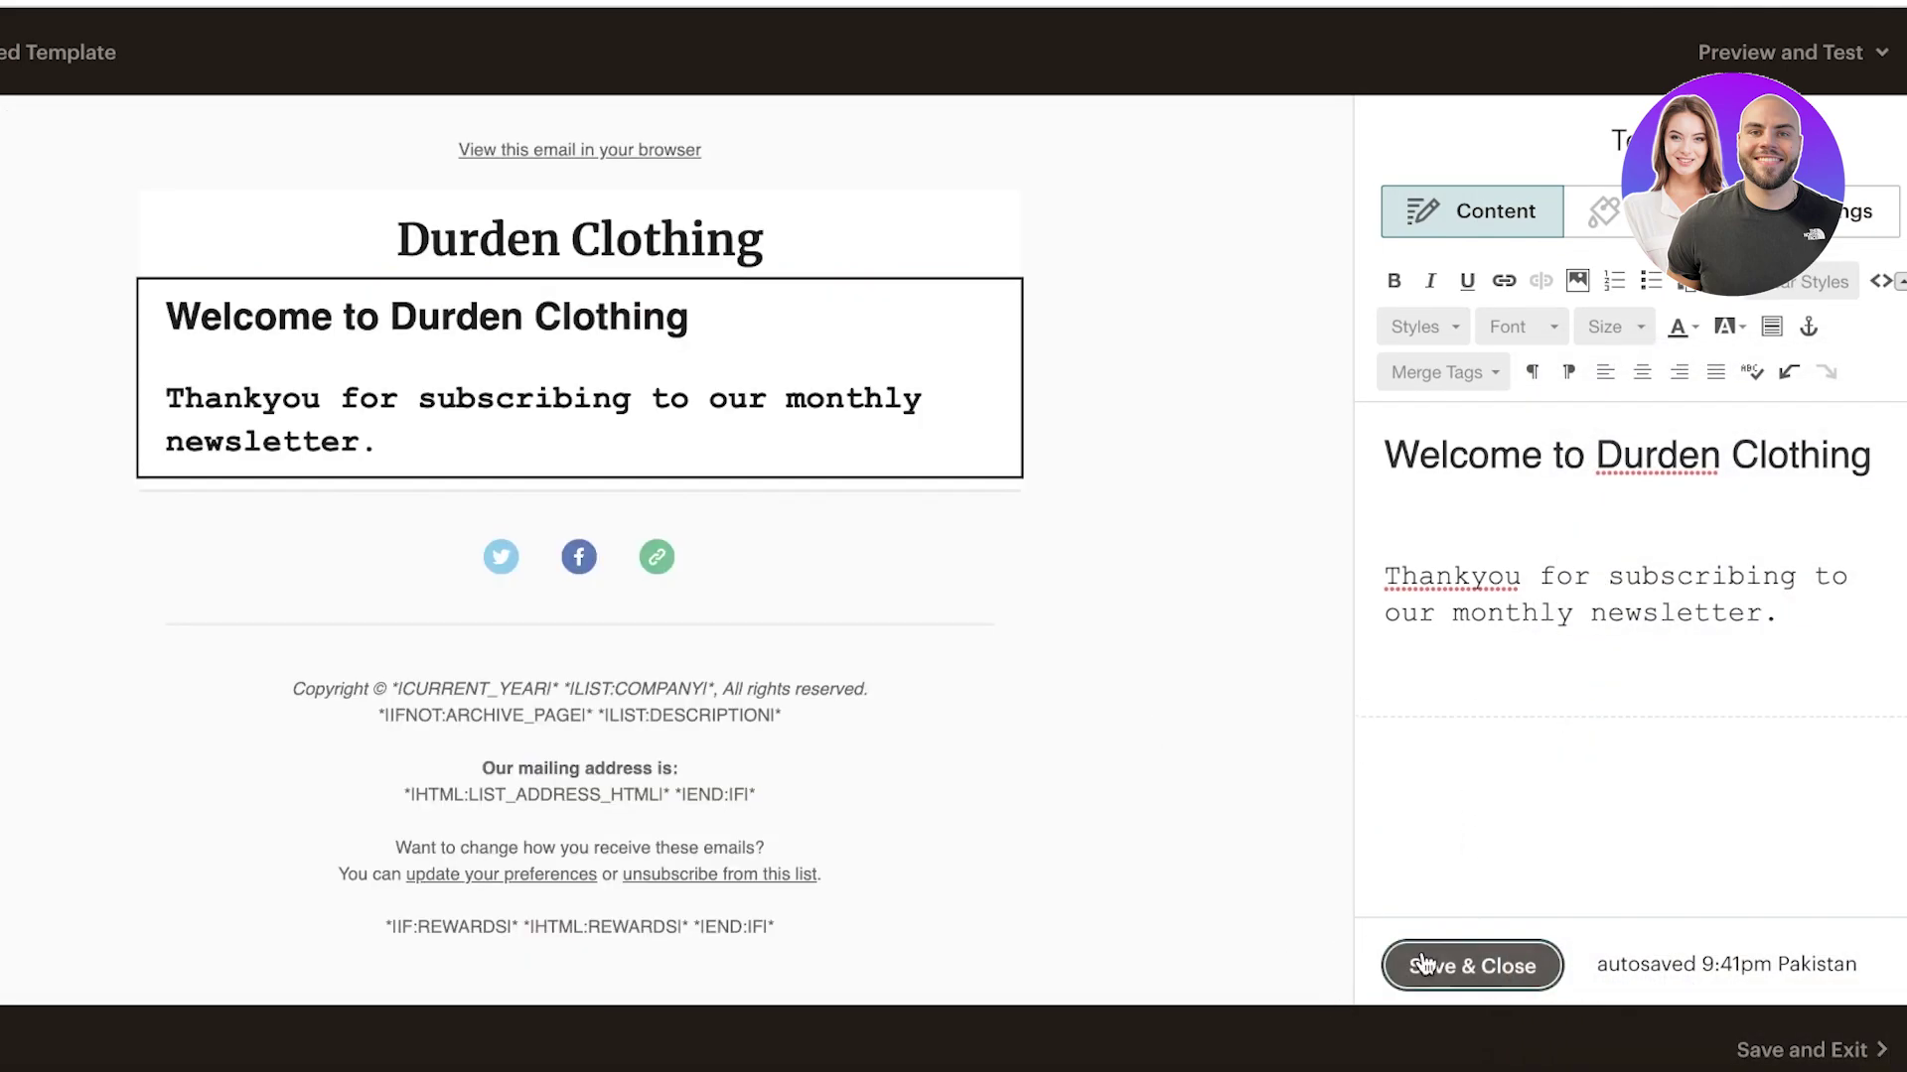
{"action": "left_click", "coordinate": [1472, 965]}
Add an Image block below the welcome text holding the woman-in-cap photo.
{"action": "left_click_drag", "start_coordinate": [1702, 506], "coordinate": [564, 417]}
{"action": "left_click_drag", "start_coordinate": [882, 645], "coordinate": [883, 643]}
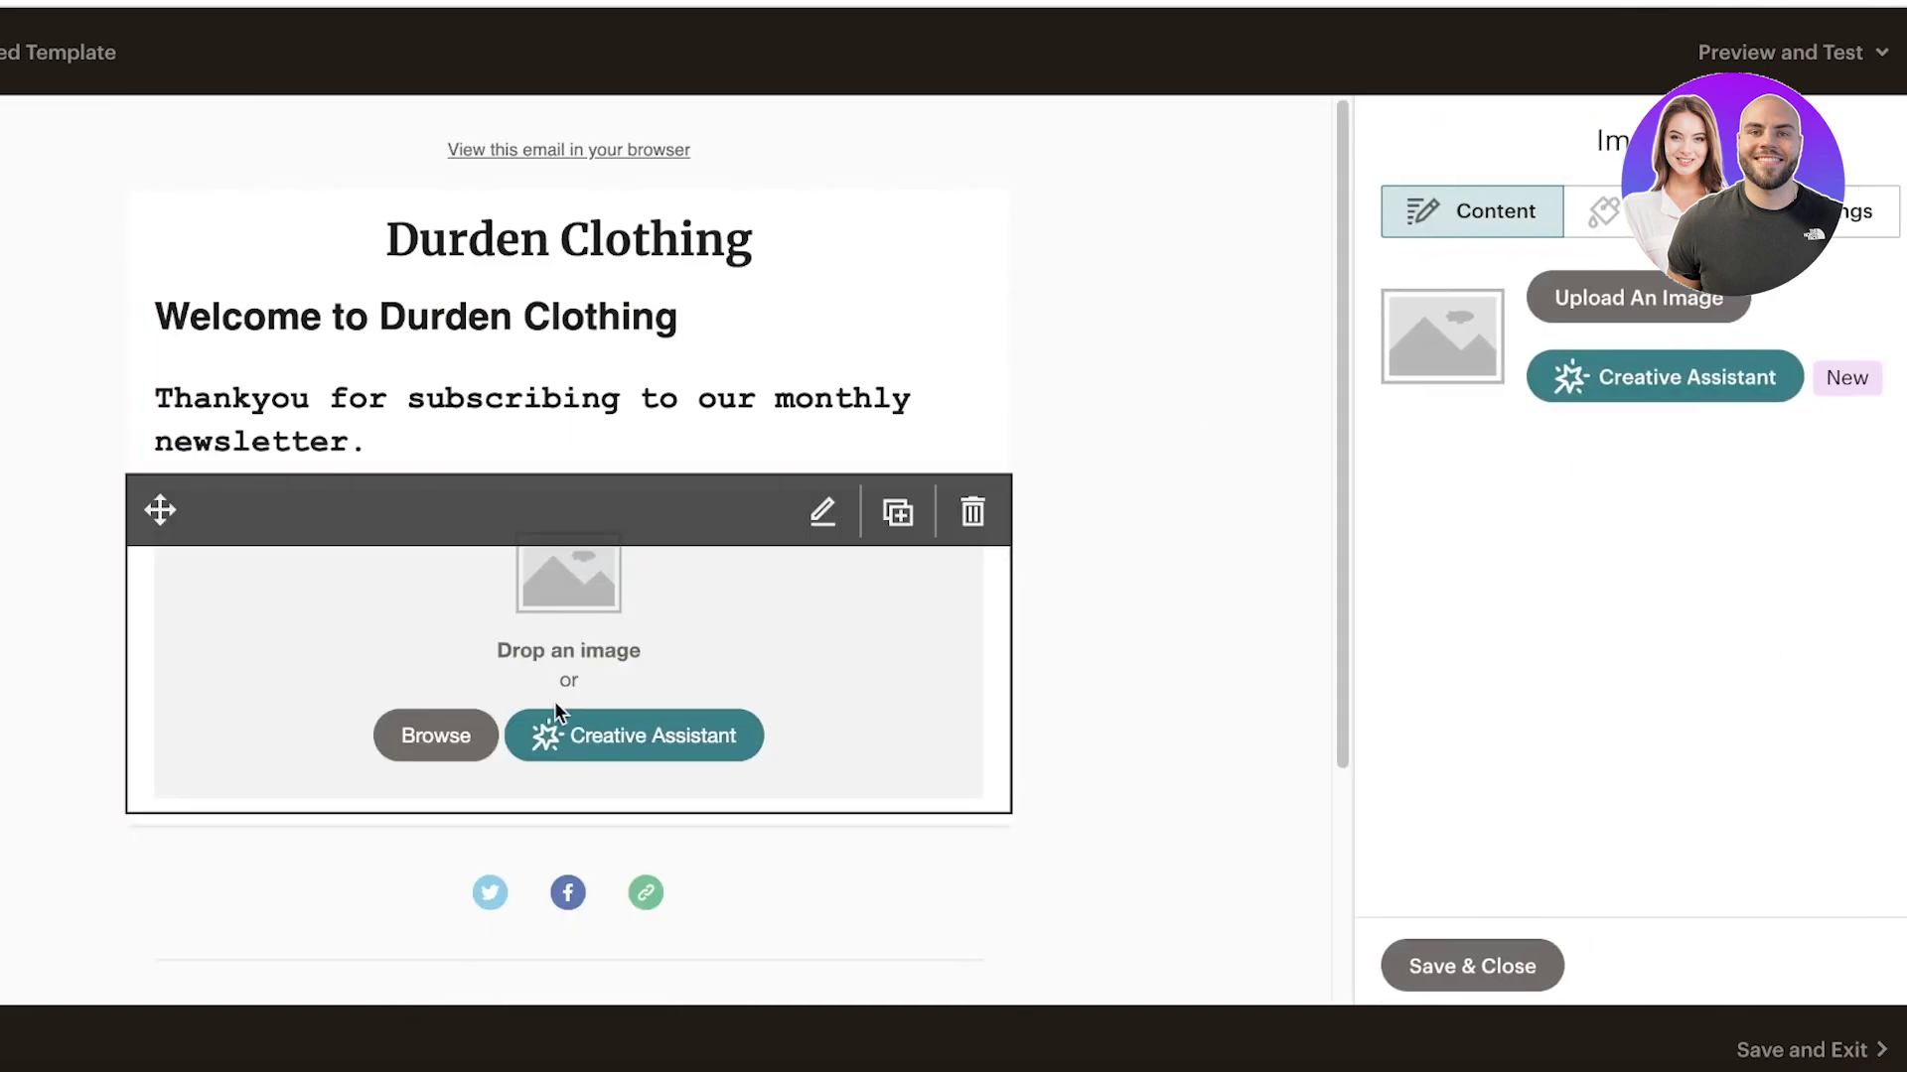
{"action": "left_click", "coordinate": [442, 732]}
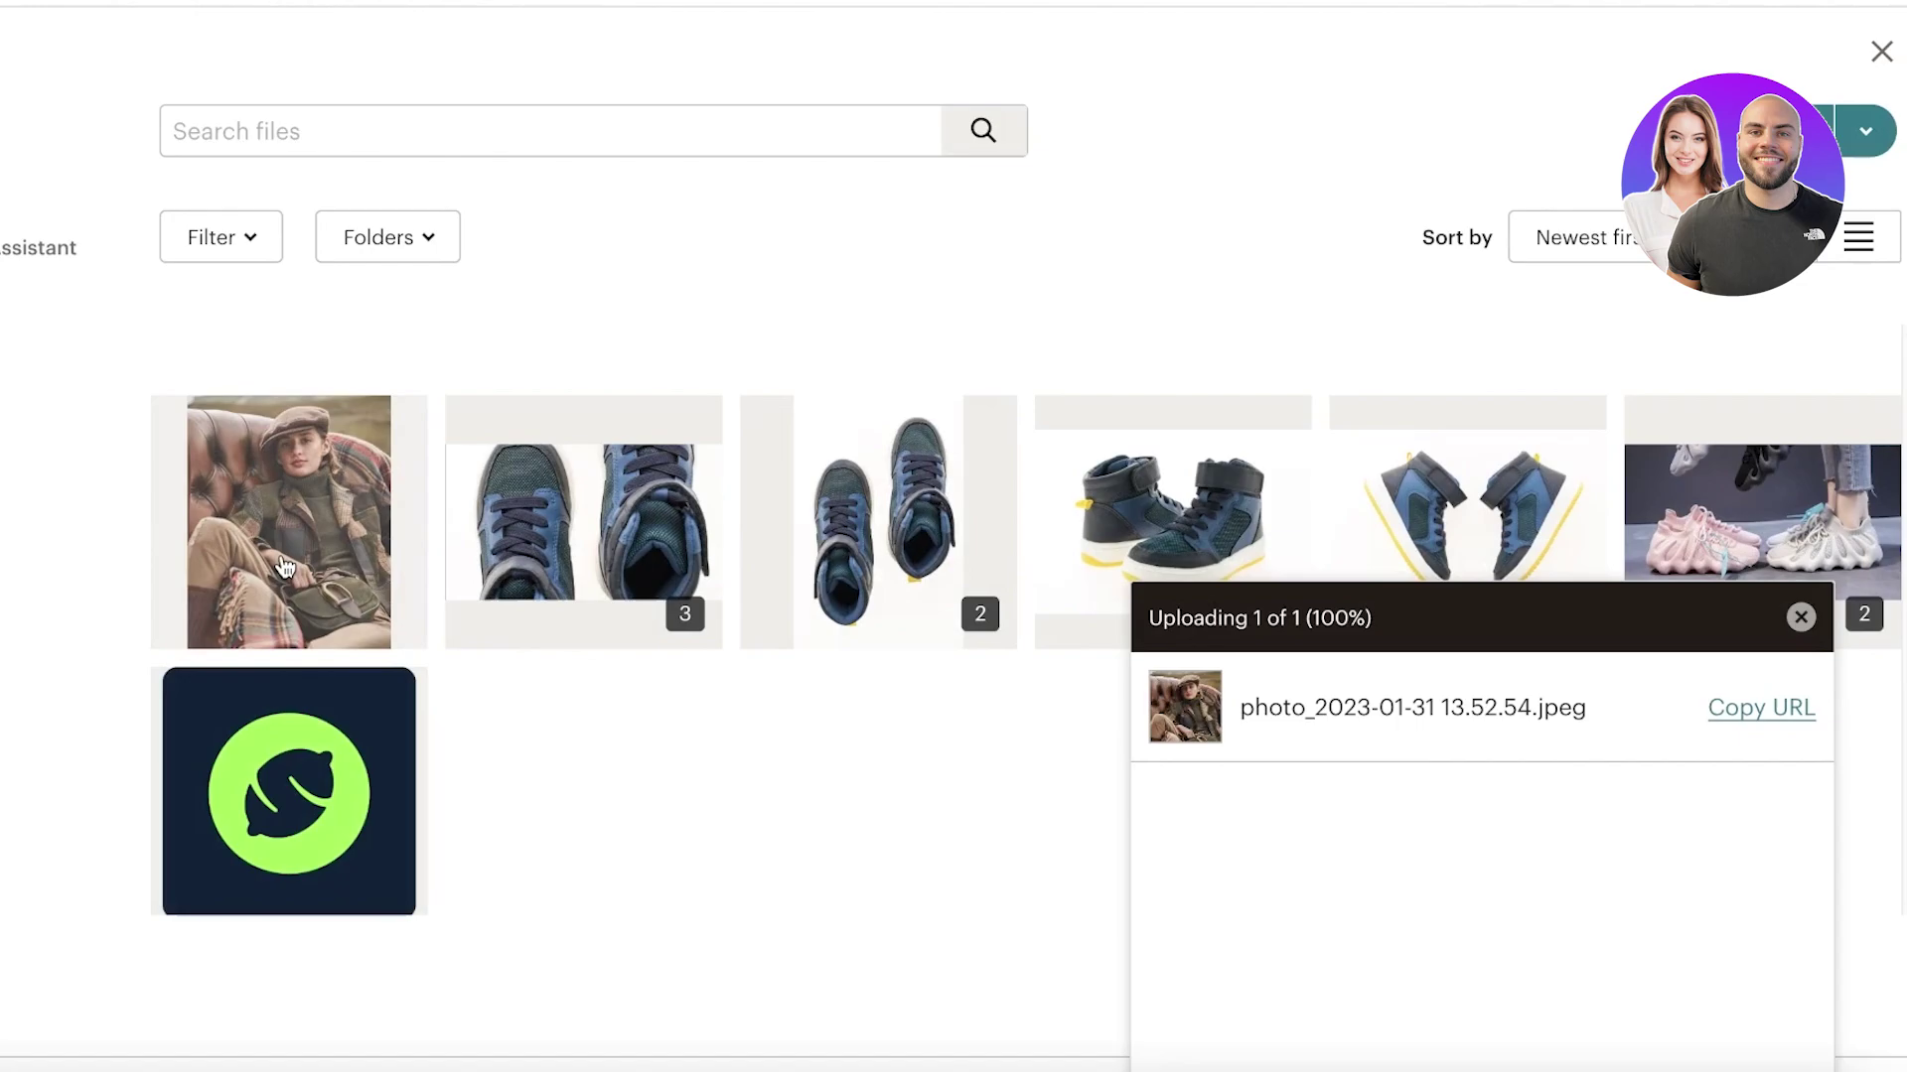
{"action": "left_click", "coordinate": [1874, 142]}
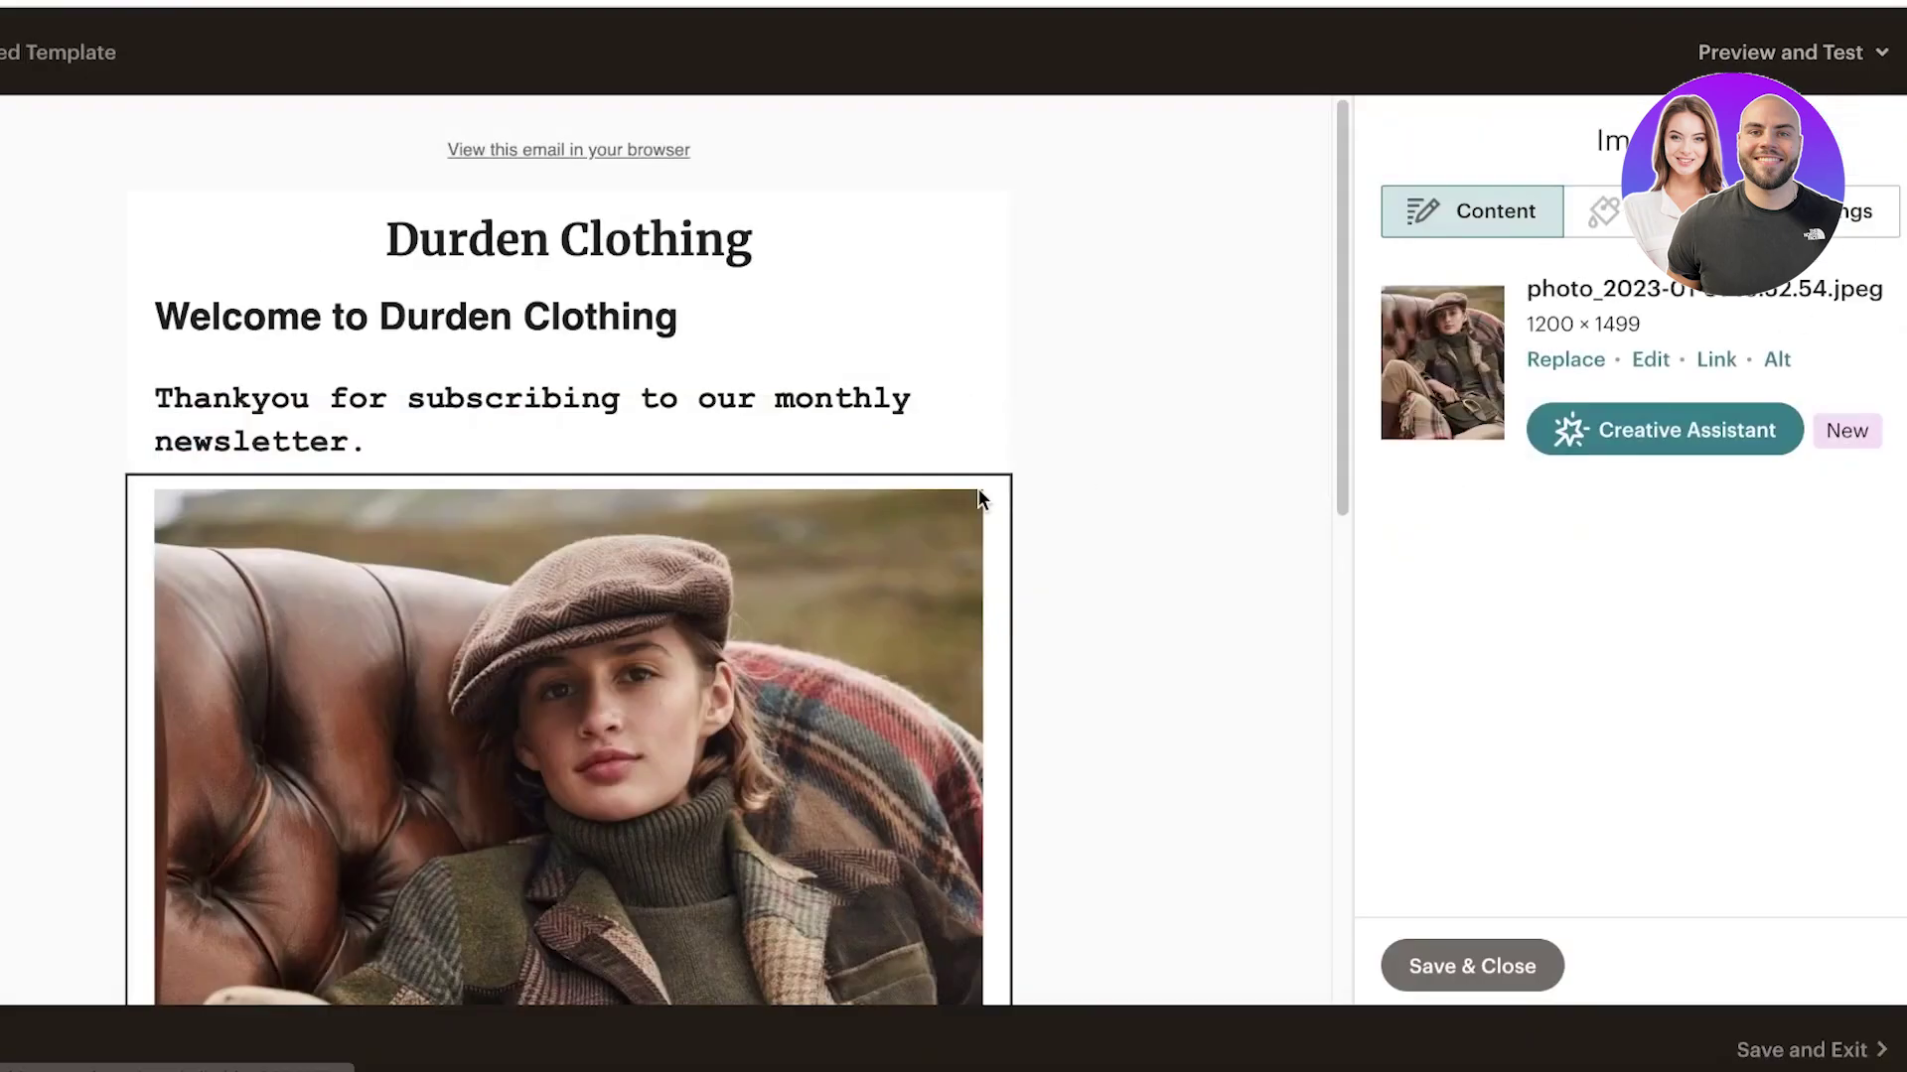
{"action": "scroll", "coordinate": [680, 605], "scroll_direction": "down", "scroll_amount": 2}
{"action": "scroll", "coordinate": [830, 725], "scroll_direction": "down", "scroll_amount": 4}
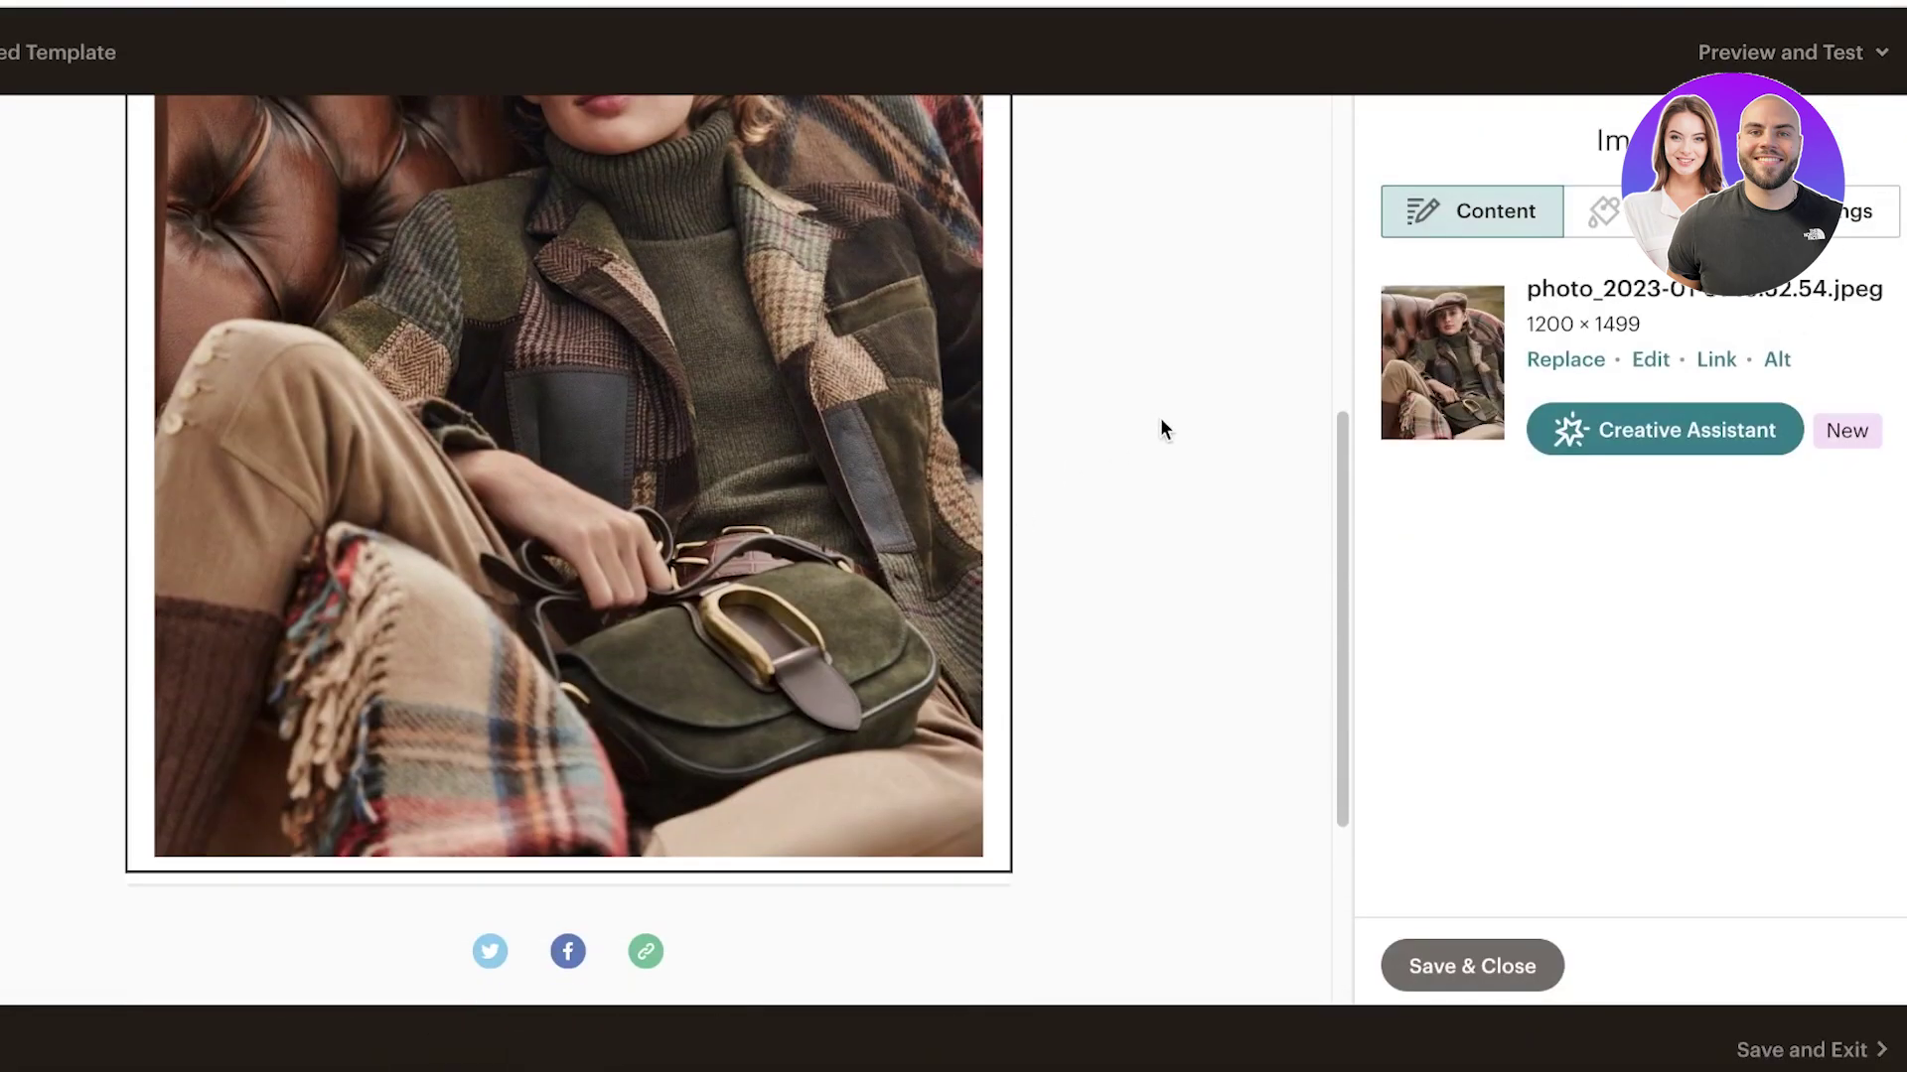
{"action": "scroll", "coordinate": [1136, 564], "scroll_direction": "up", "scroll_amount": 2}
{"action": "scroll", "coordinate": [1138, 568], "scroll_direction": "up", "scroll_amount": 4}
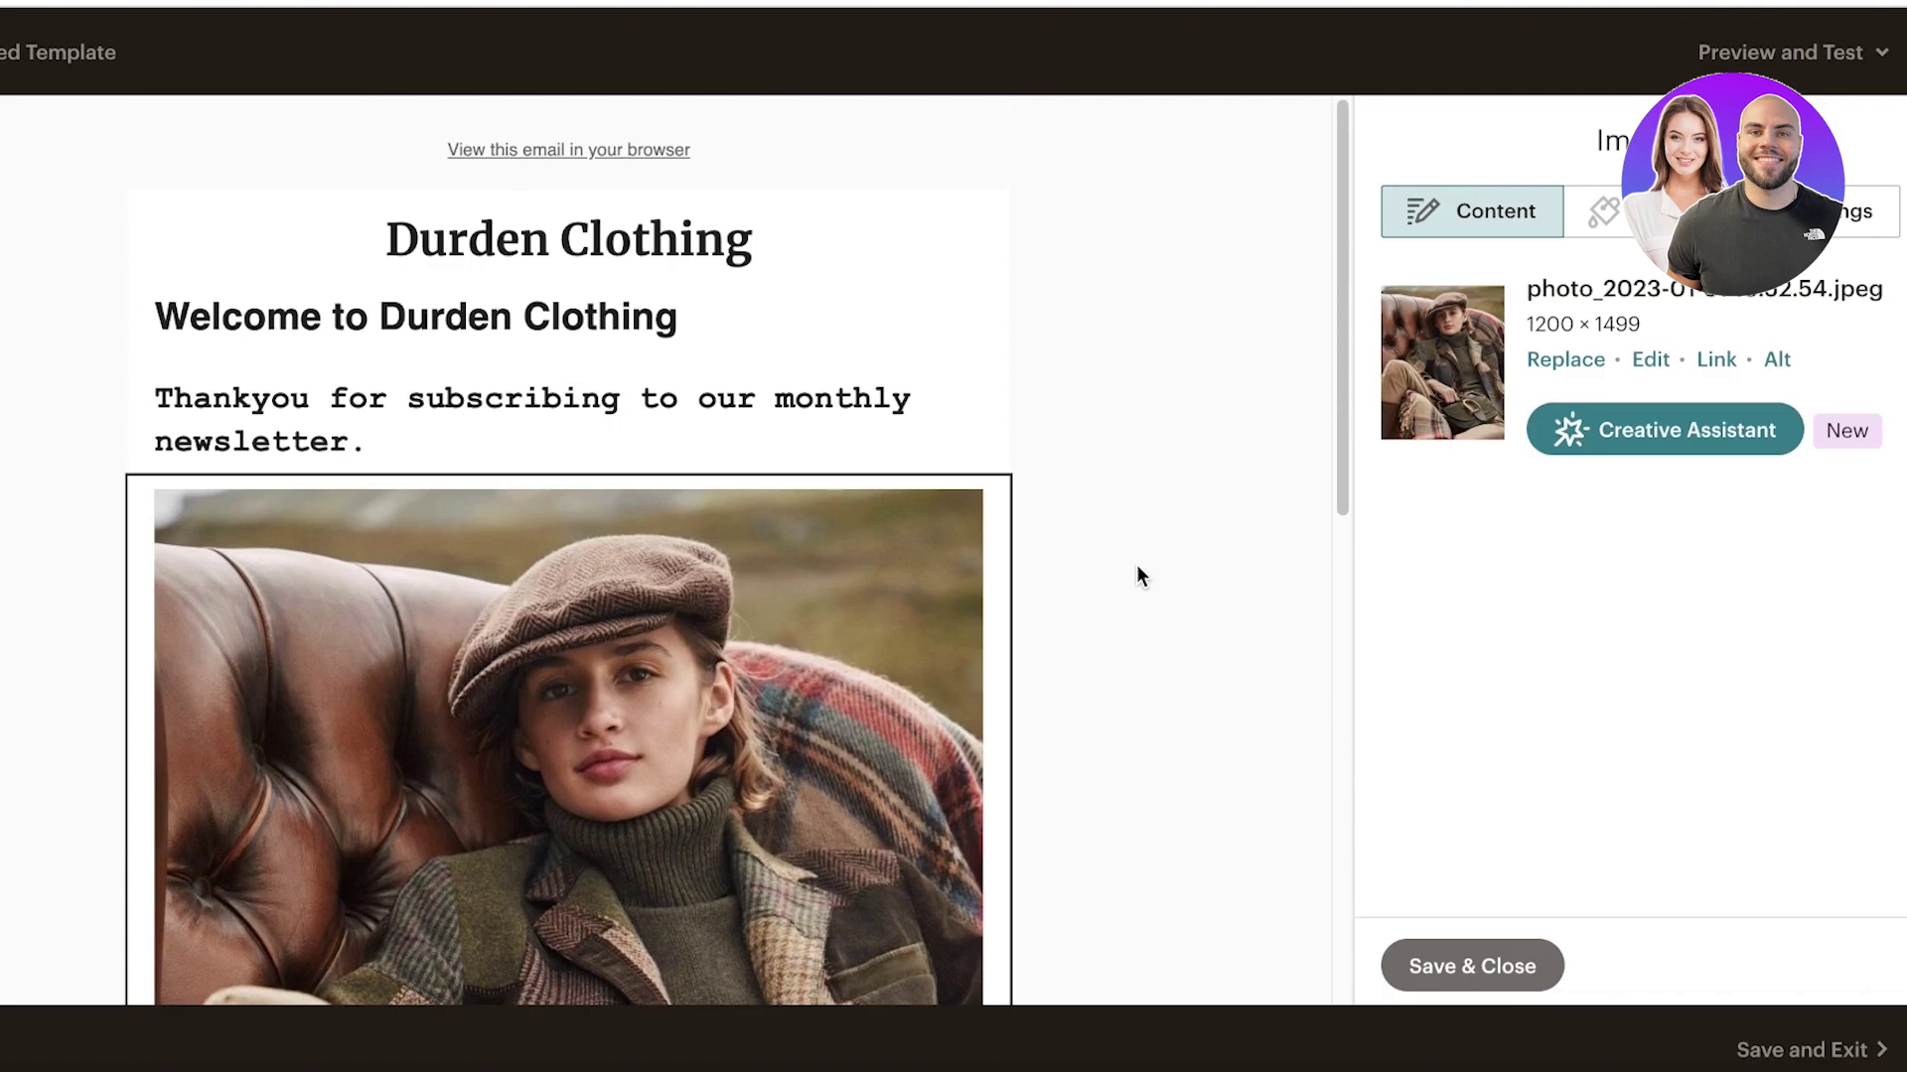
{"action": "scroll", "coordinate": [956, 554], "scroll_direction": "down", "scroll_amount": 6}
{"action": "scroll", "coordinate": [968, 544], "scroll_direction": "up", "scroll_amount": 3}
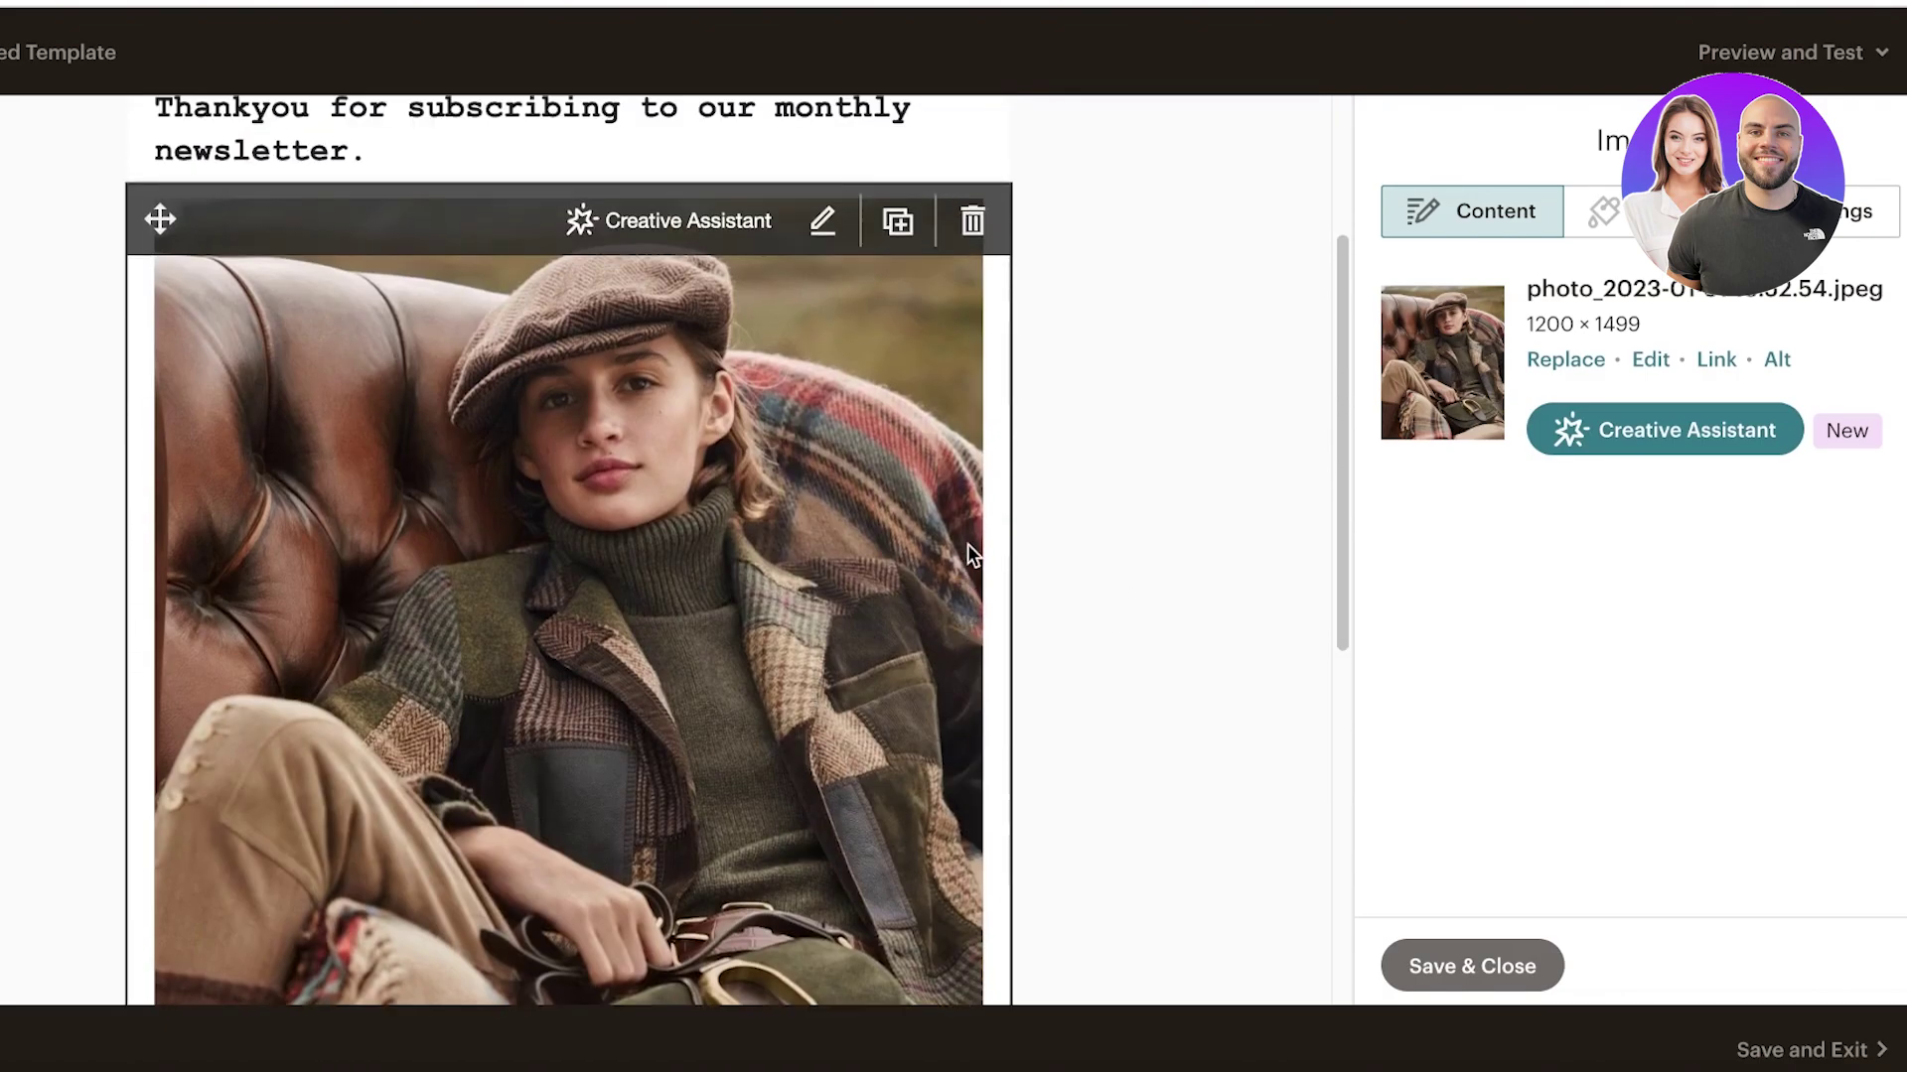
{"action": "left_click", "coordinate": [1452, 972]}
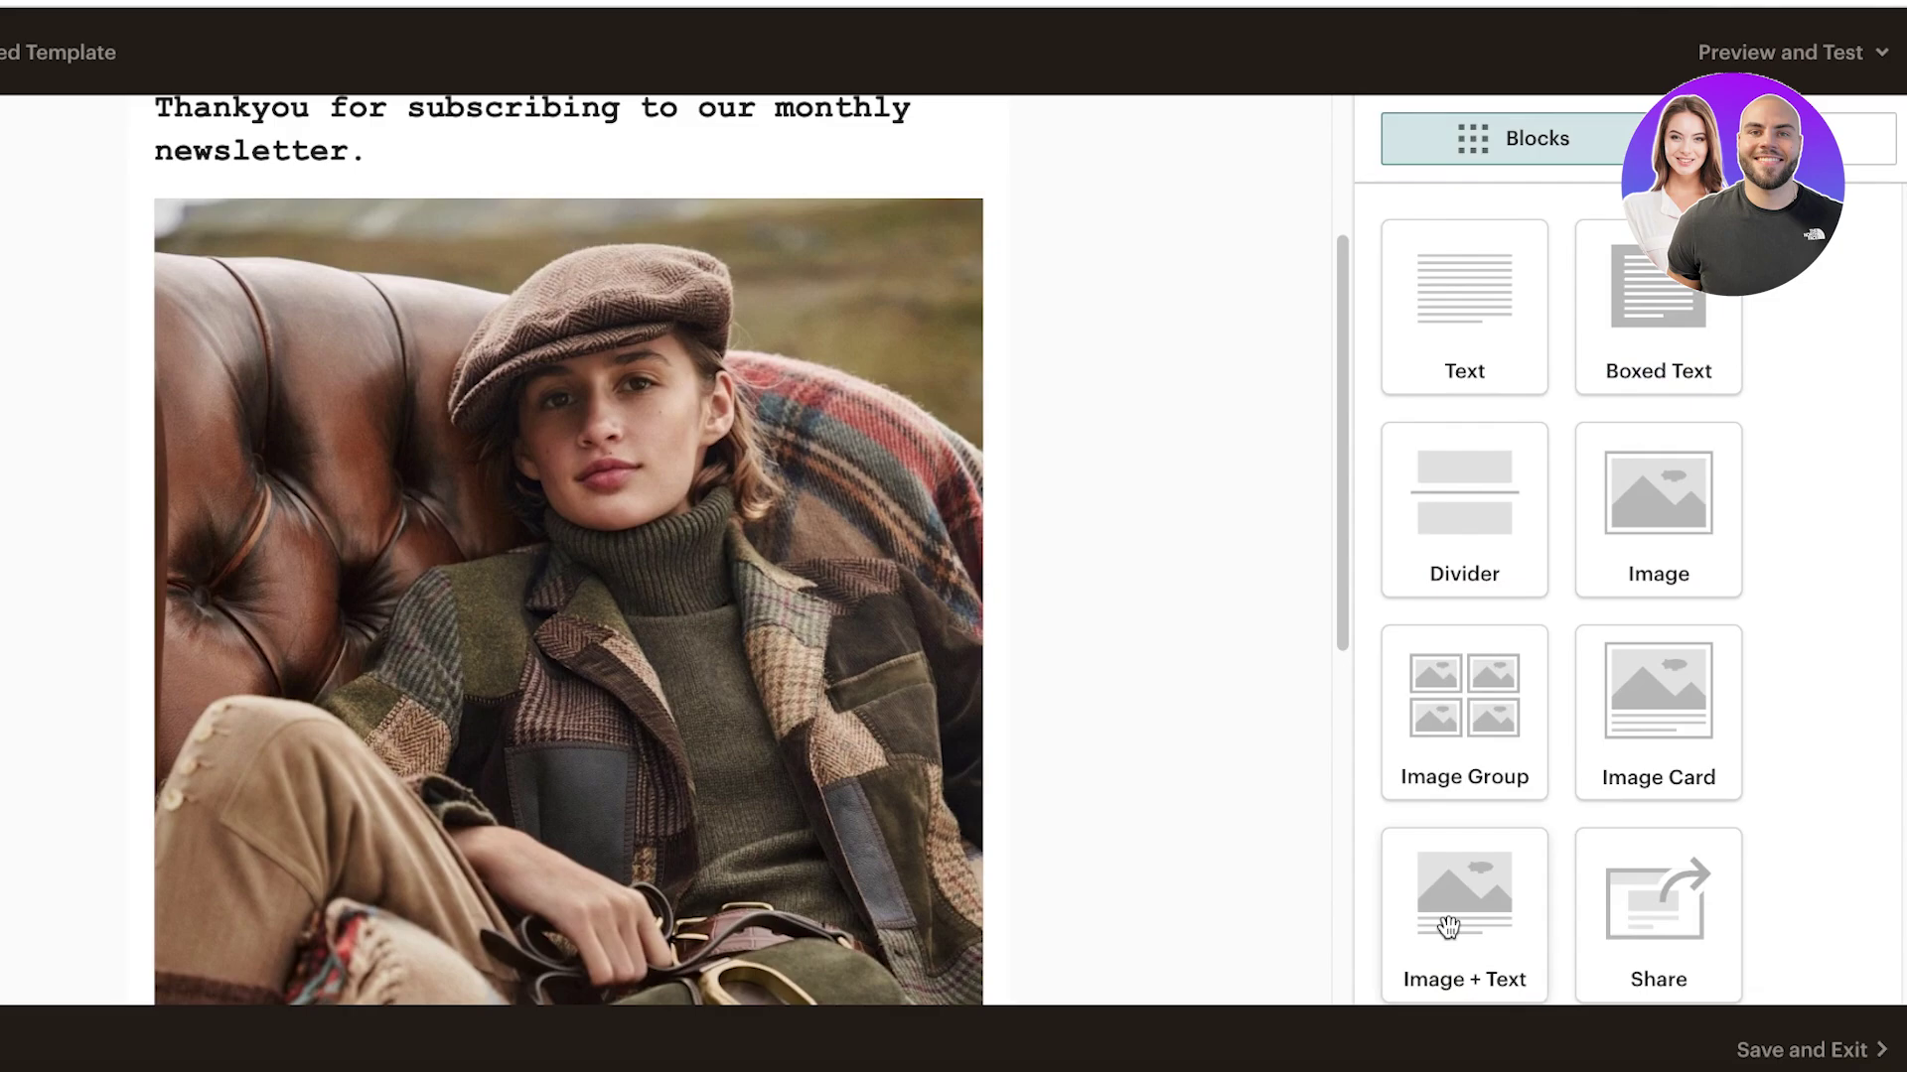
Add a boxed text banner above the photo reading 'See all the latest trends in fashion'.
{"action": "scroll", "coordinate": [898, 903], "scroll_direction": "down", "scroll_amount": 3}
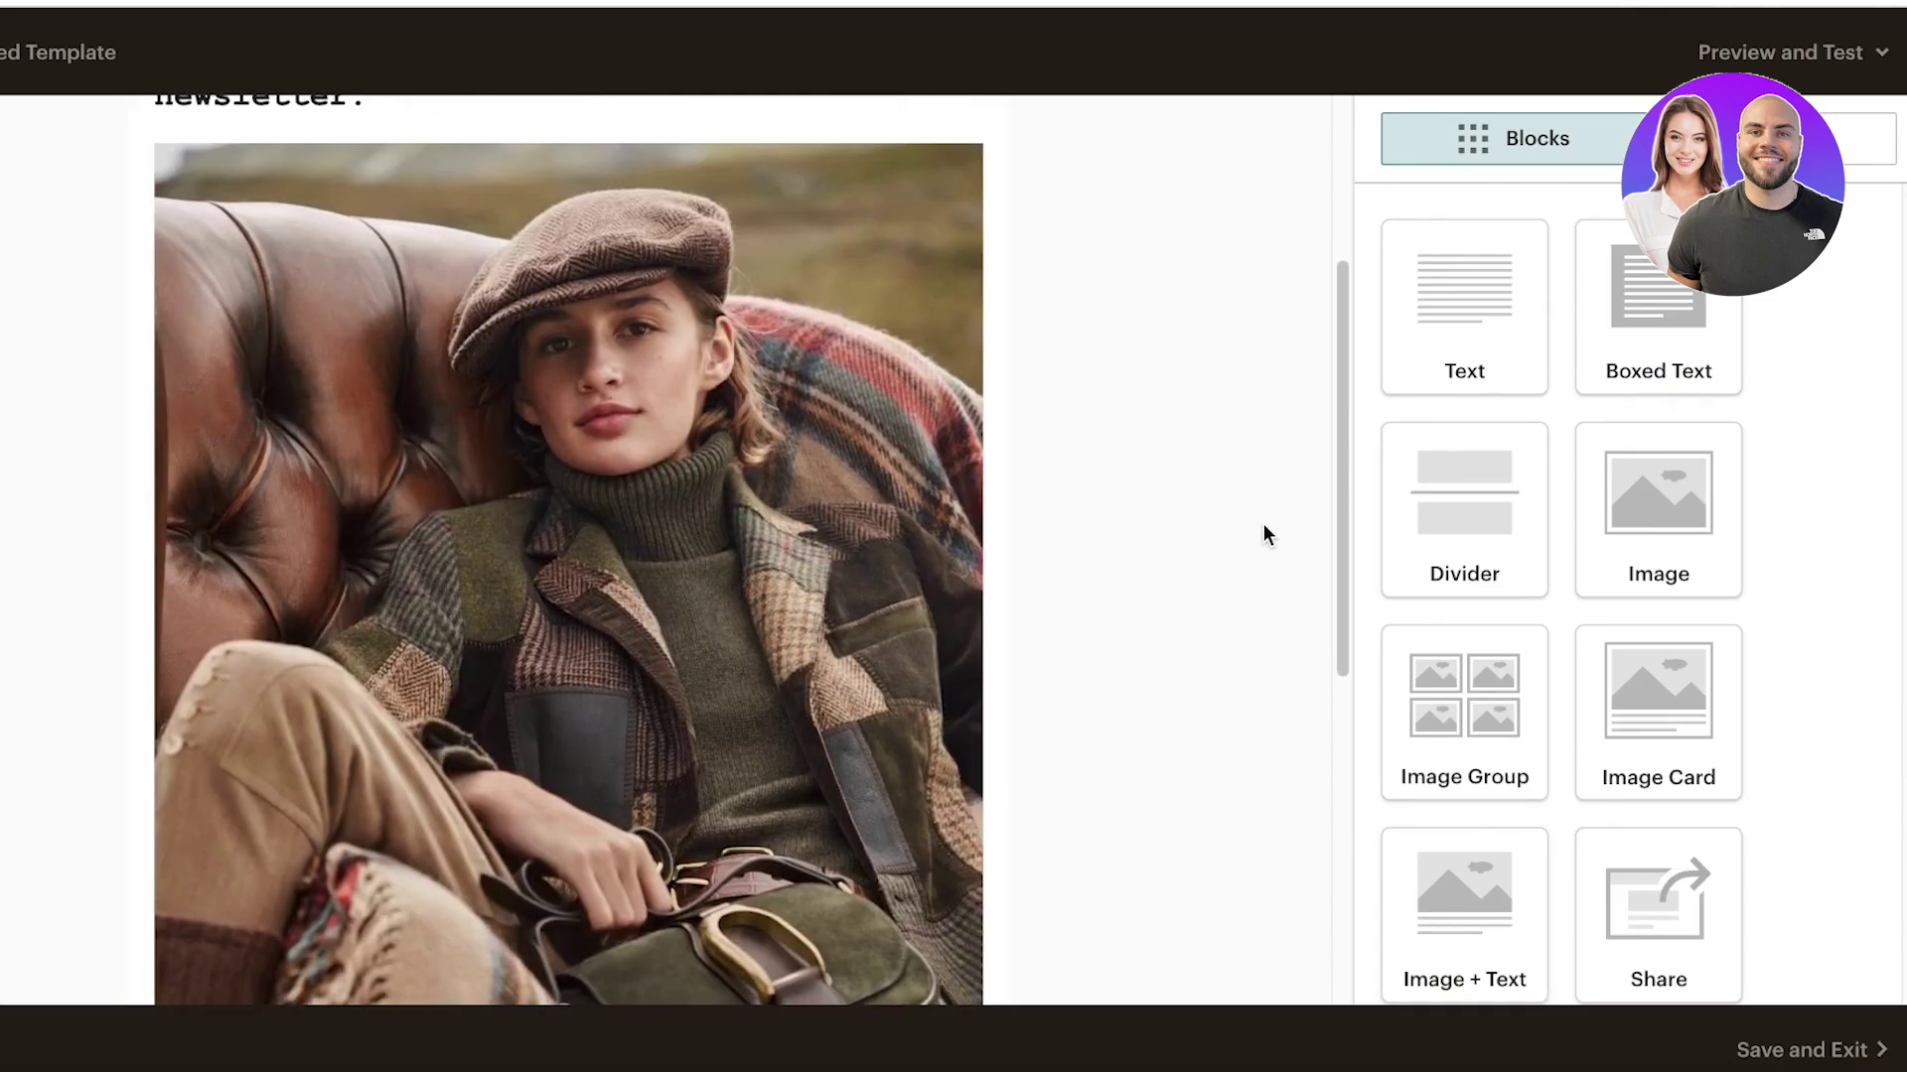
{"action": "scroll", "coordinate": [1267, 497], "scroll_direction": "down", "scroll_amount": 1}
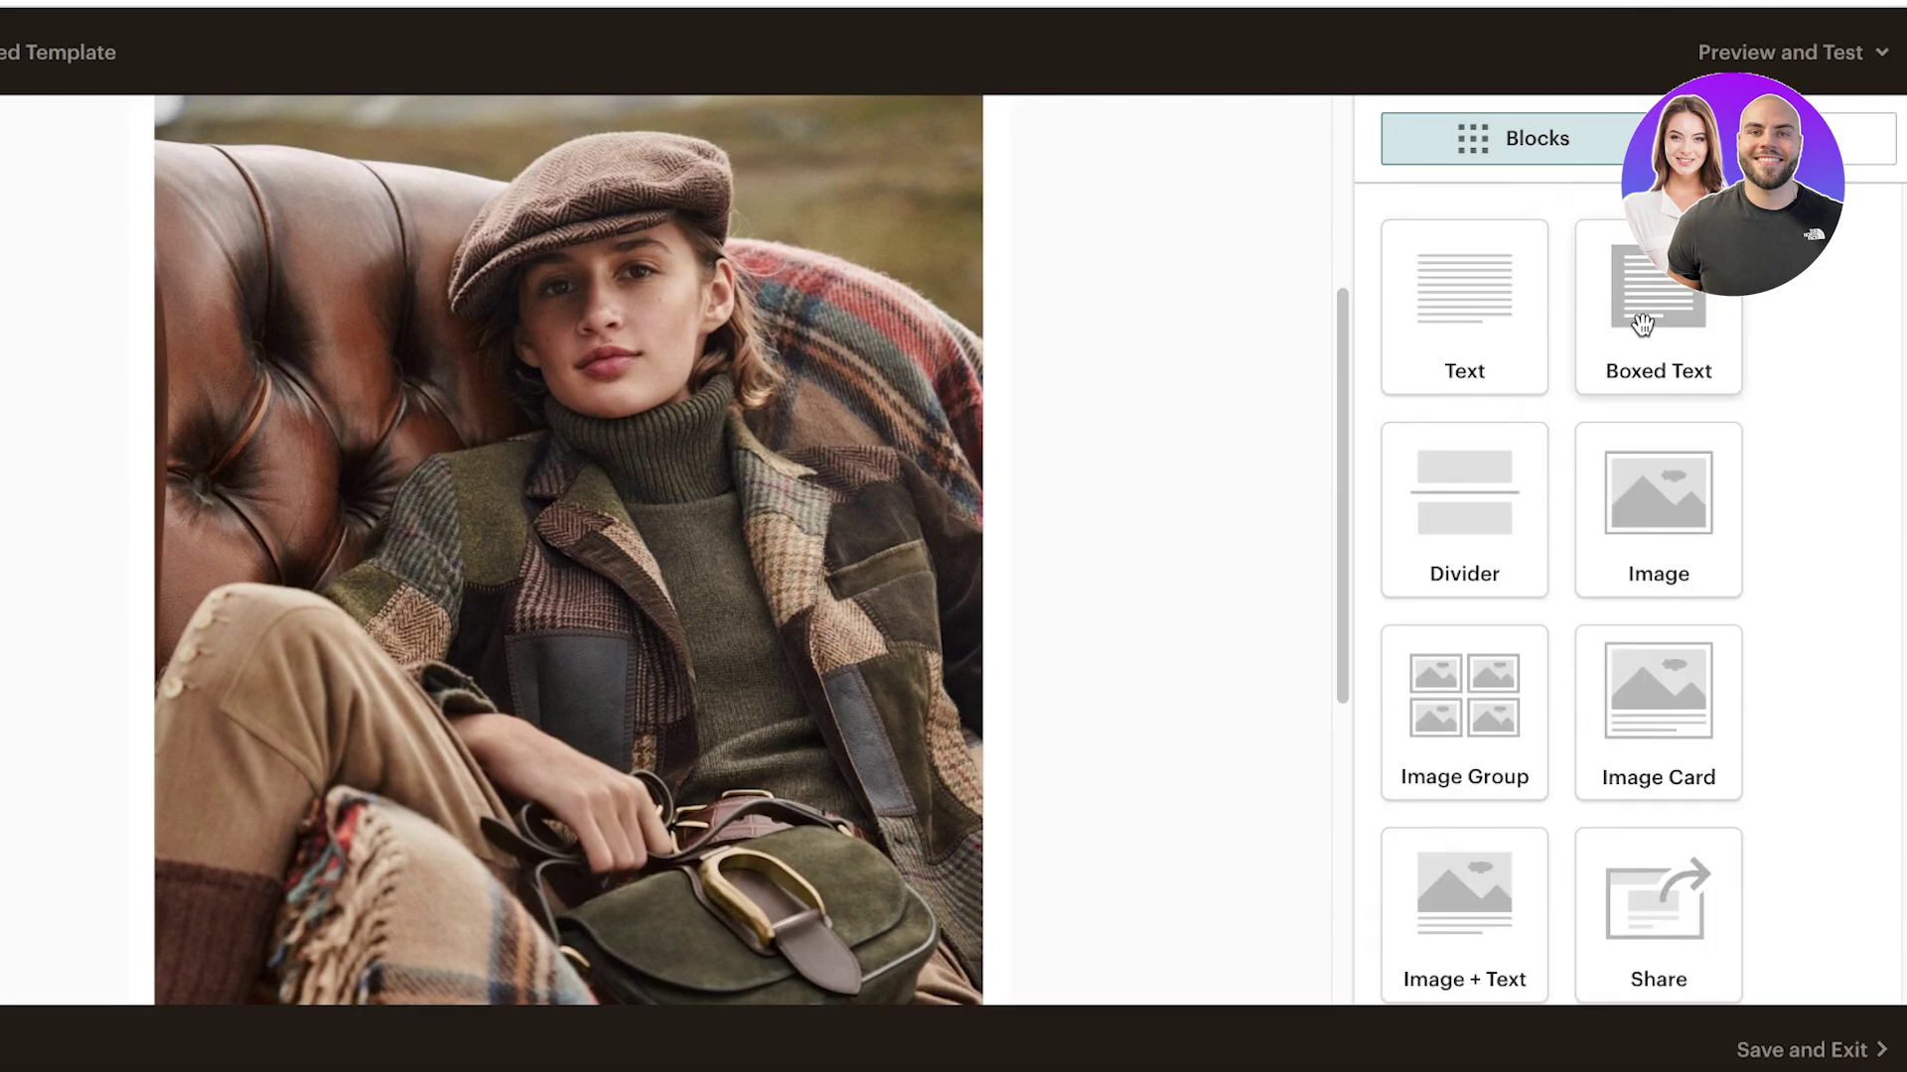
{"action": "left_click_drag", "start_coordinate": [1642, 324], "coordinate": [467, 556]}
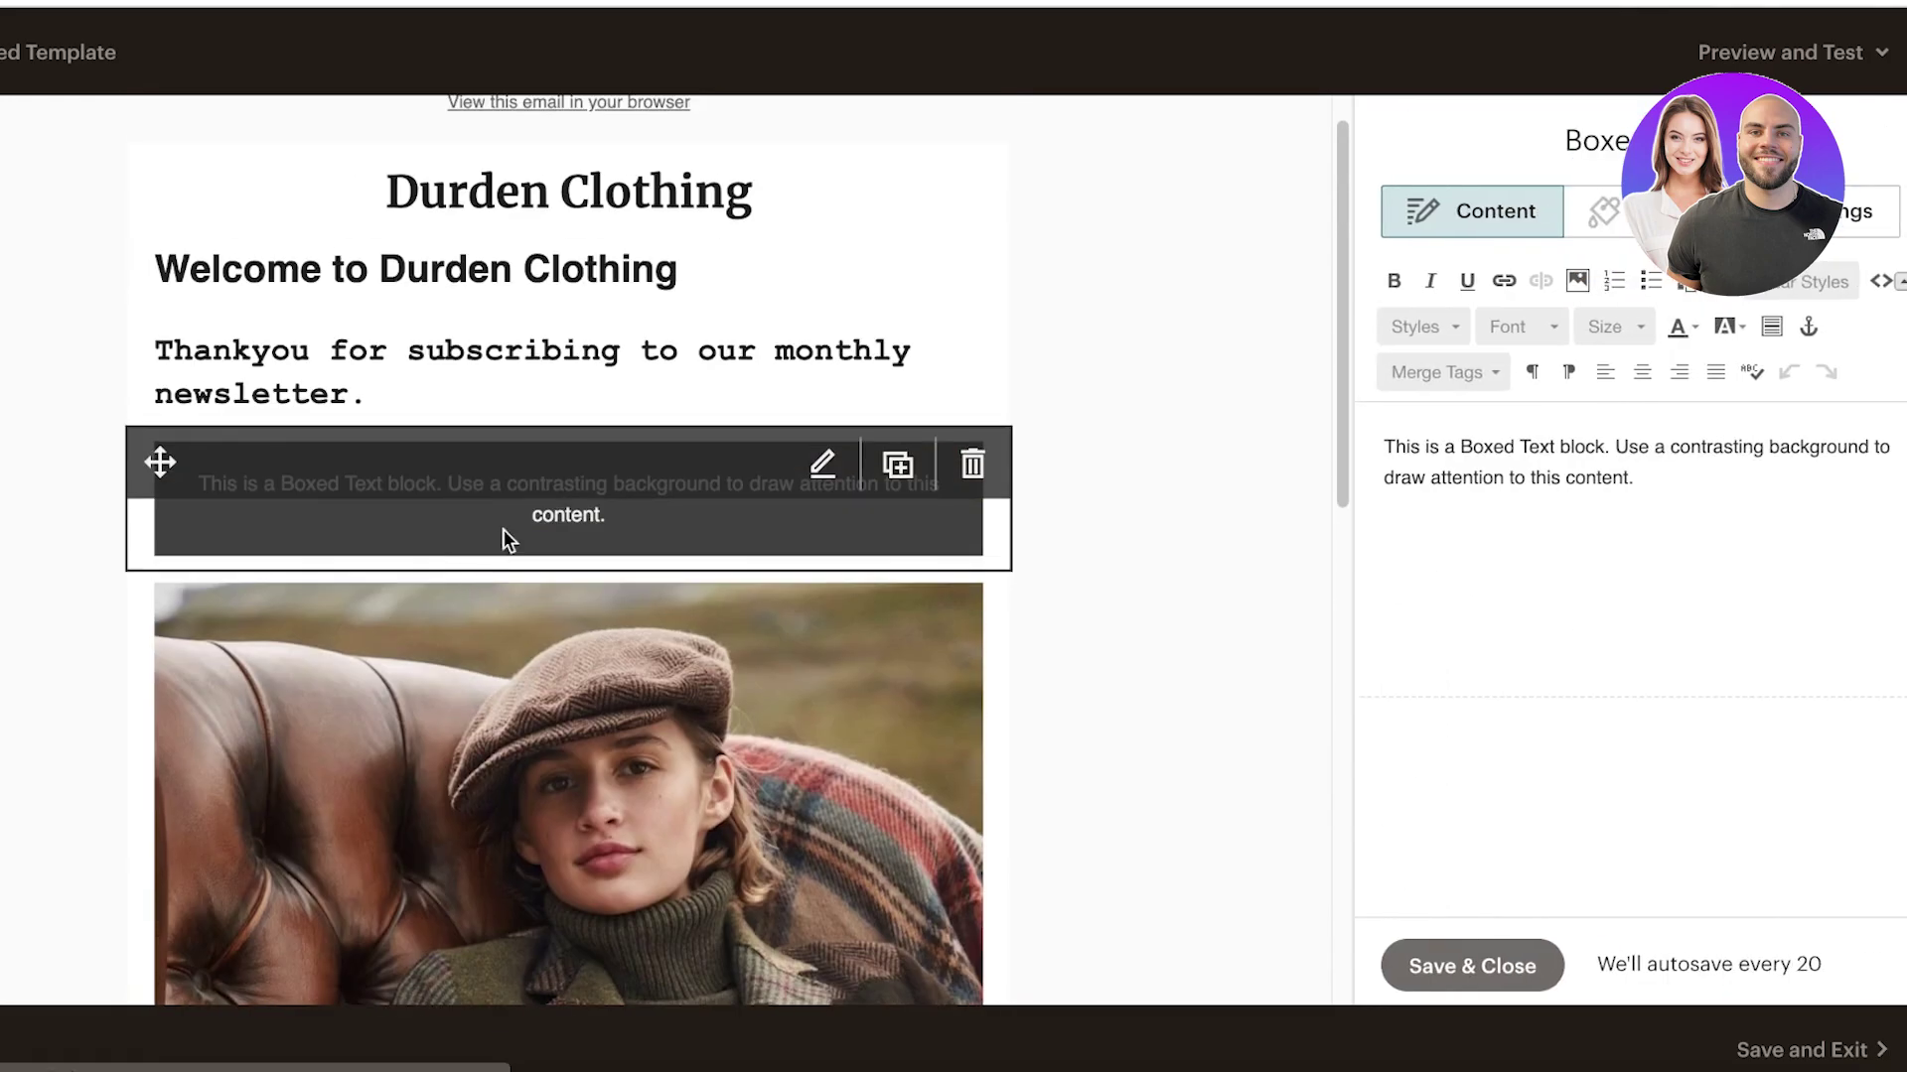
{"action": "left_click_drag", "start_coordinate": [1645, 485], "coordinate": [1271, 405]}
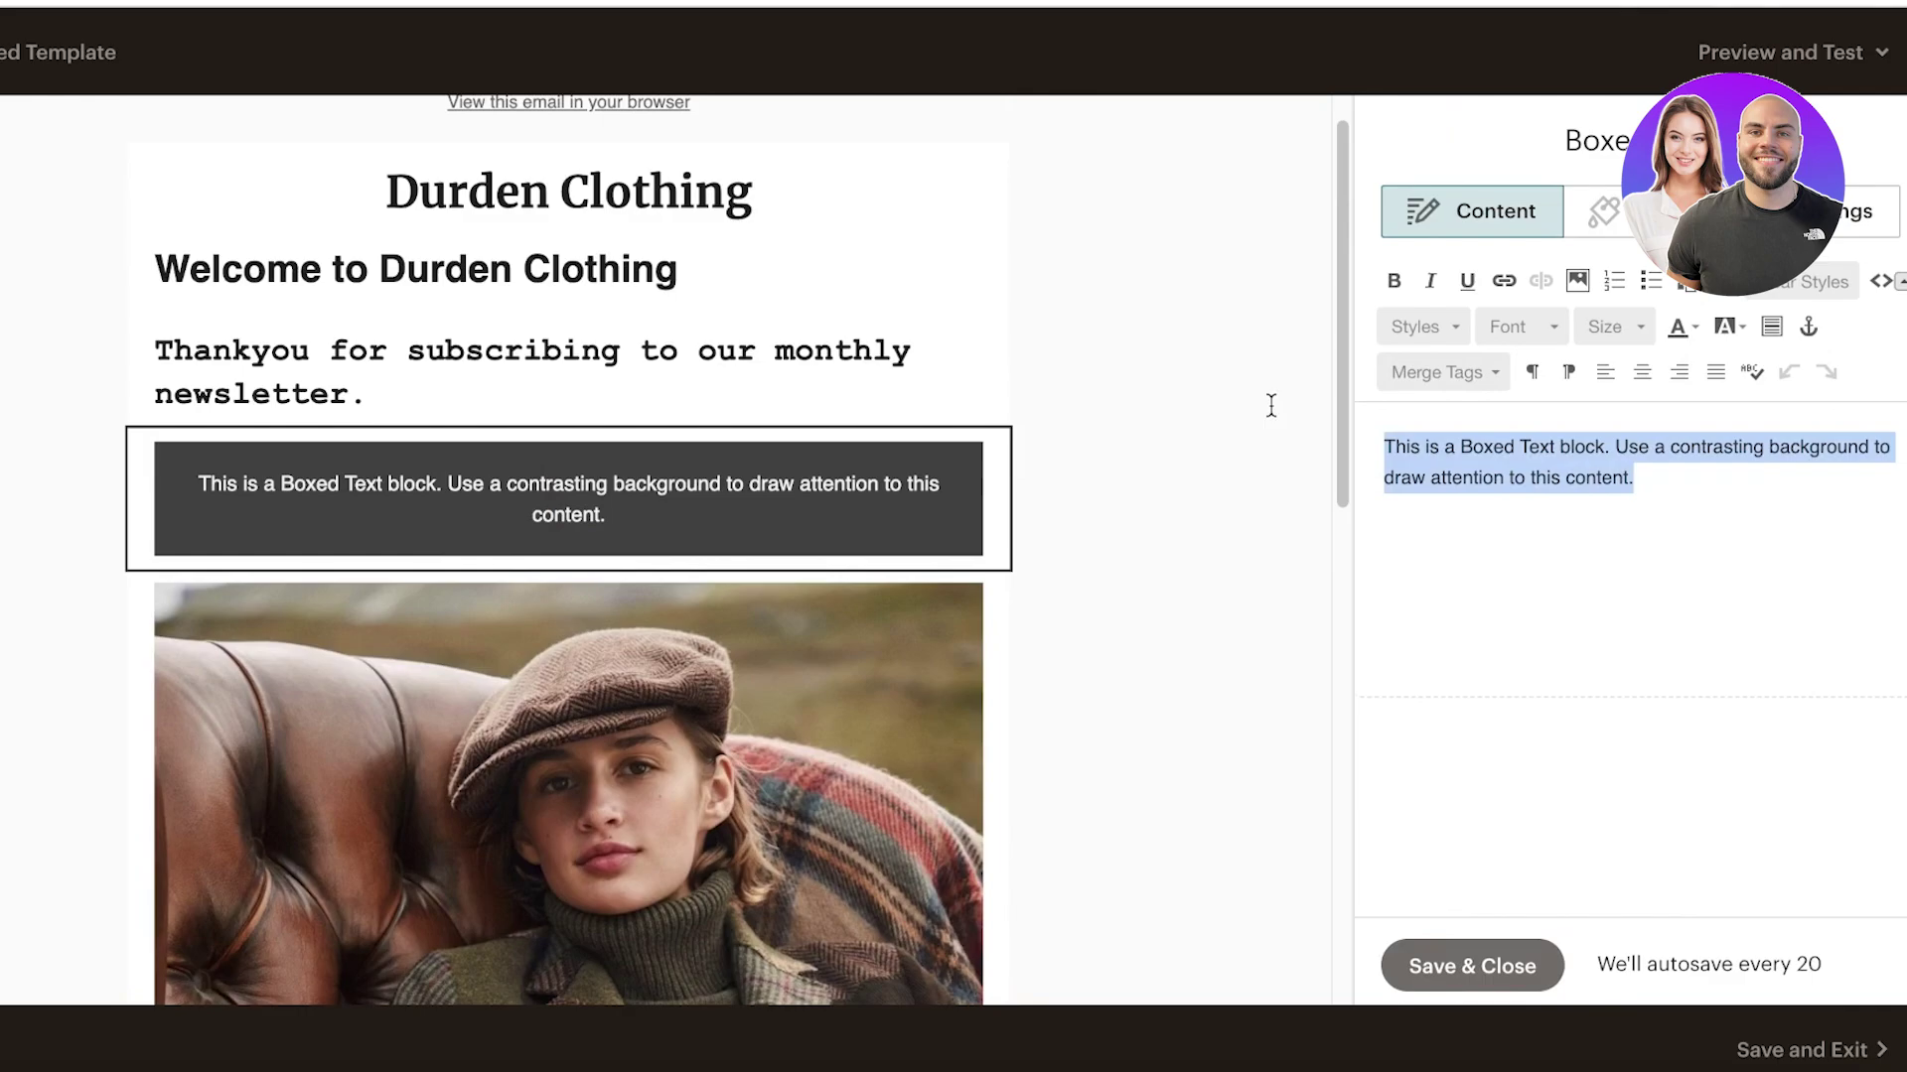
{"action": "type", "text": "See all the latest trends in fashion"}
{"action": "left_click", "coordinate": [1447, 966]}
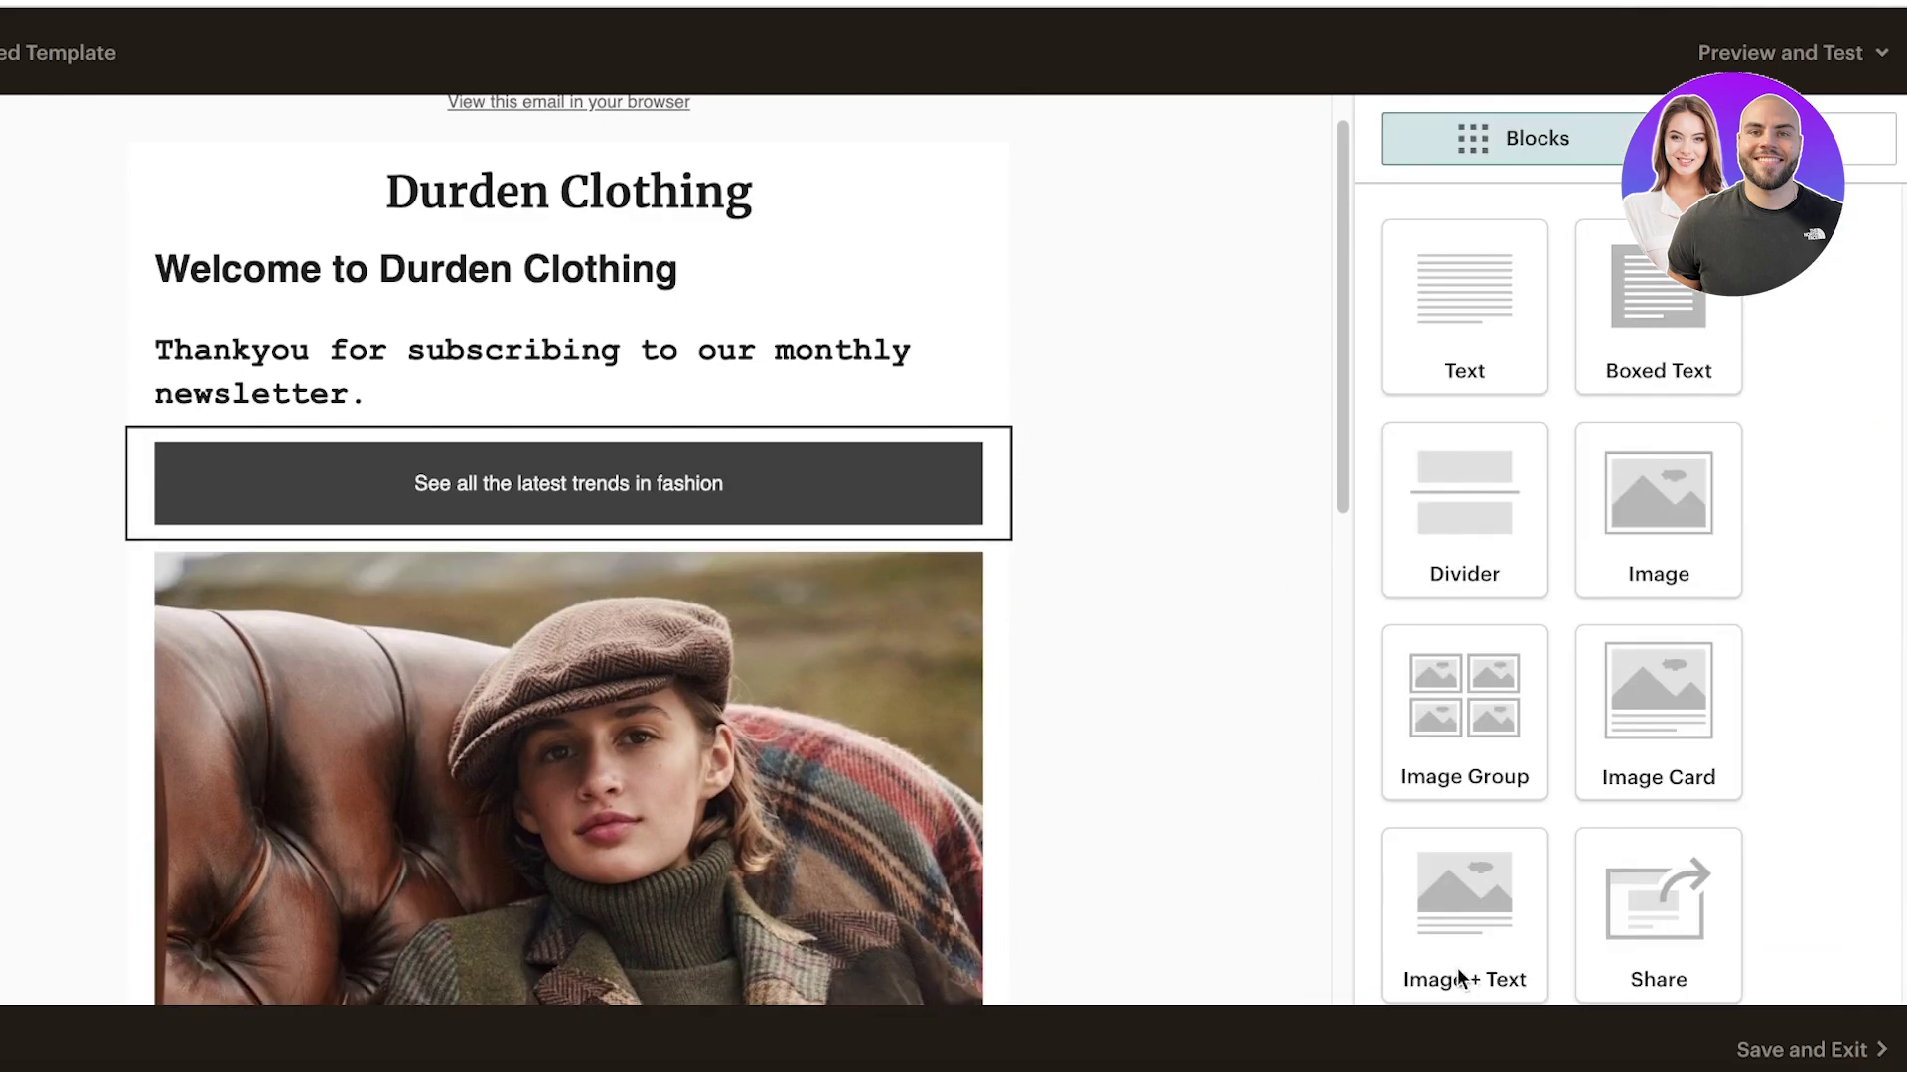
Add a button block below the dark banner labelled 'Shop Now'.
{"action": "scroll", "coordinate": [1520, 511], "scroll_direction": "down", "scroll_amount": 3}
{"action": "scroll", "coordinate": [1536, 540], "scroll_direction": "down", "scroll_amount": 3}
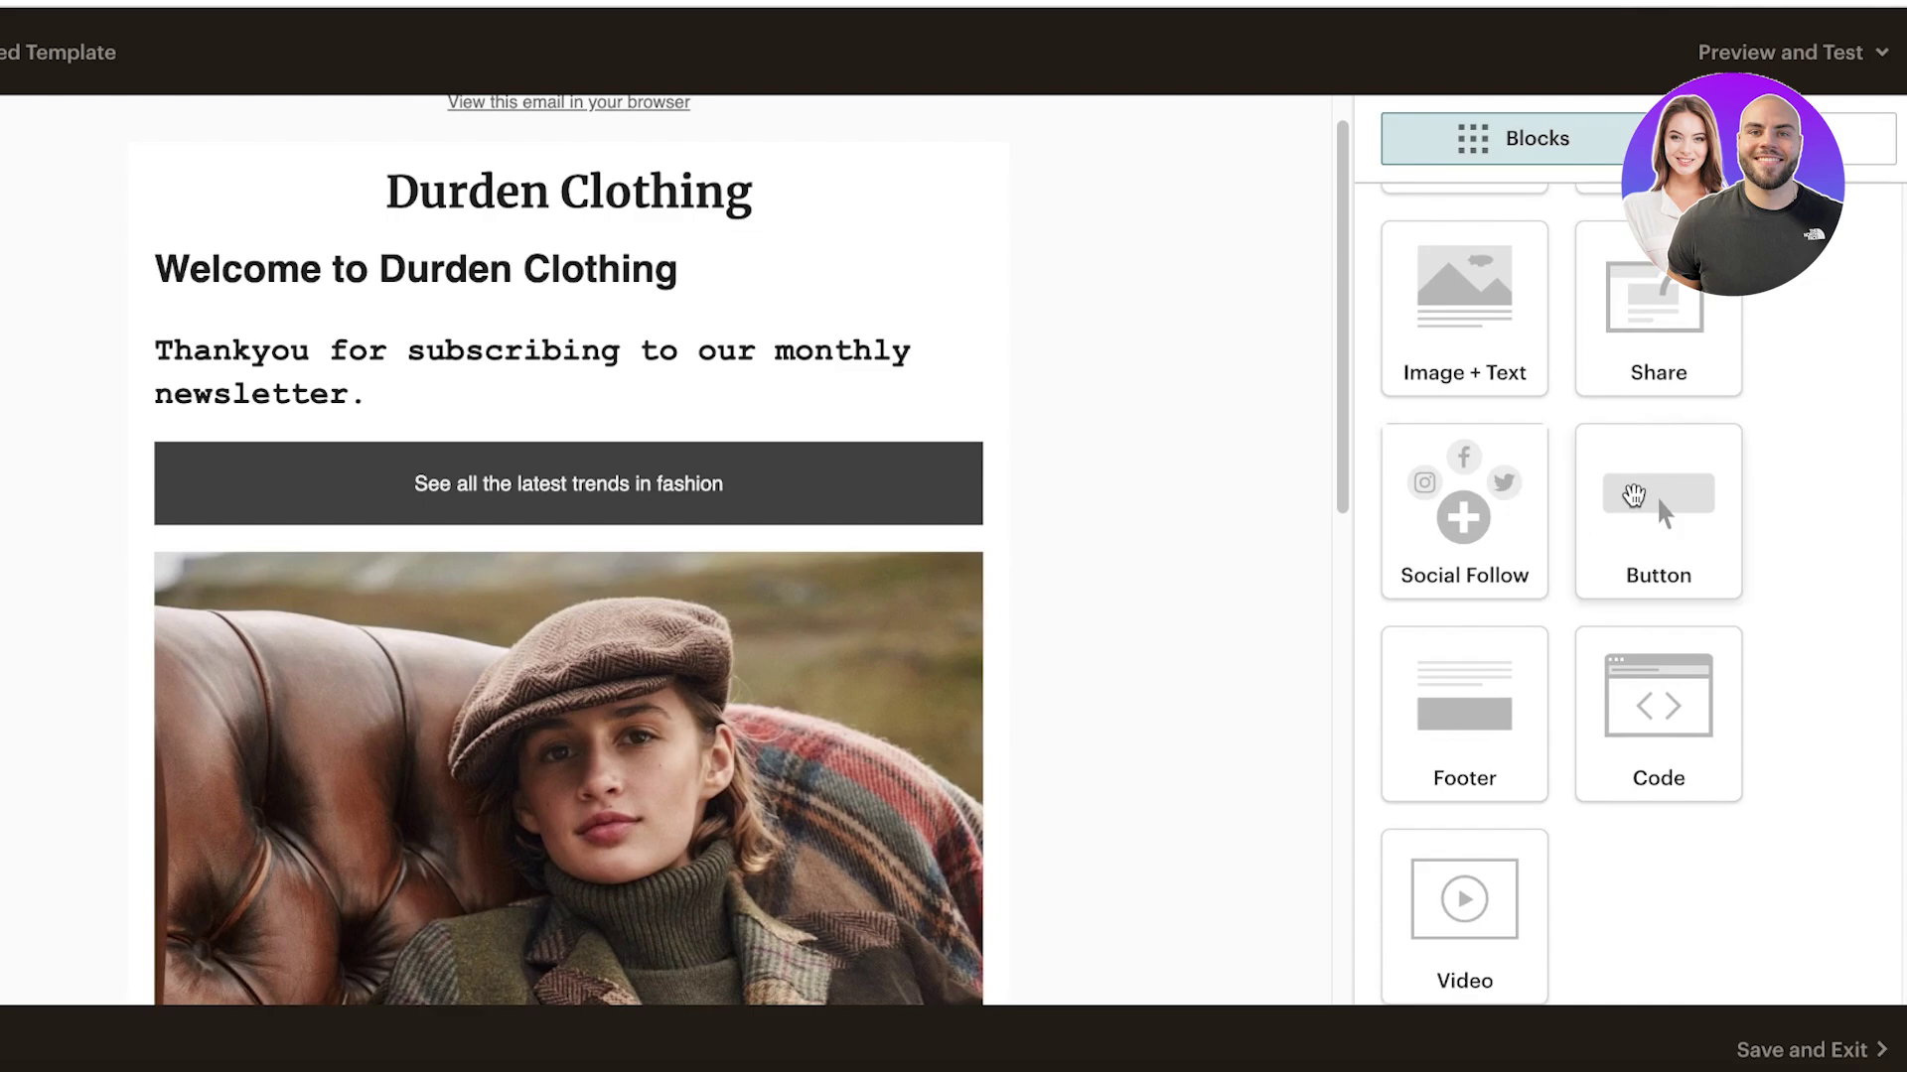
{"action": "left_click_drag", "start_coordinate": [1658, 507], "coordinate": [523, 509]}
{"action": "left_click_drag", "start_coordinate": [600, 590], "coordinate": [596, 588]}
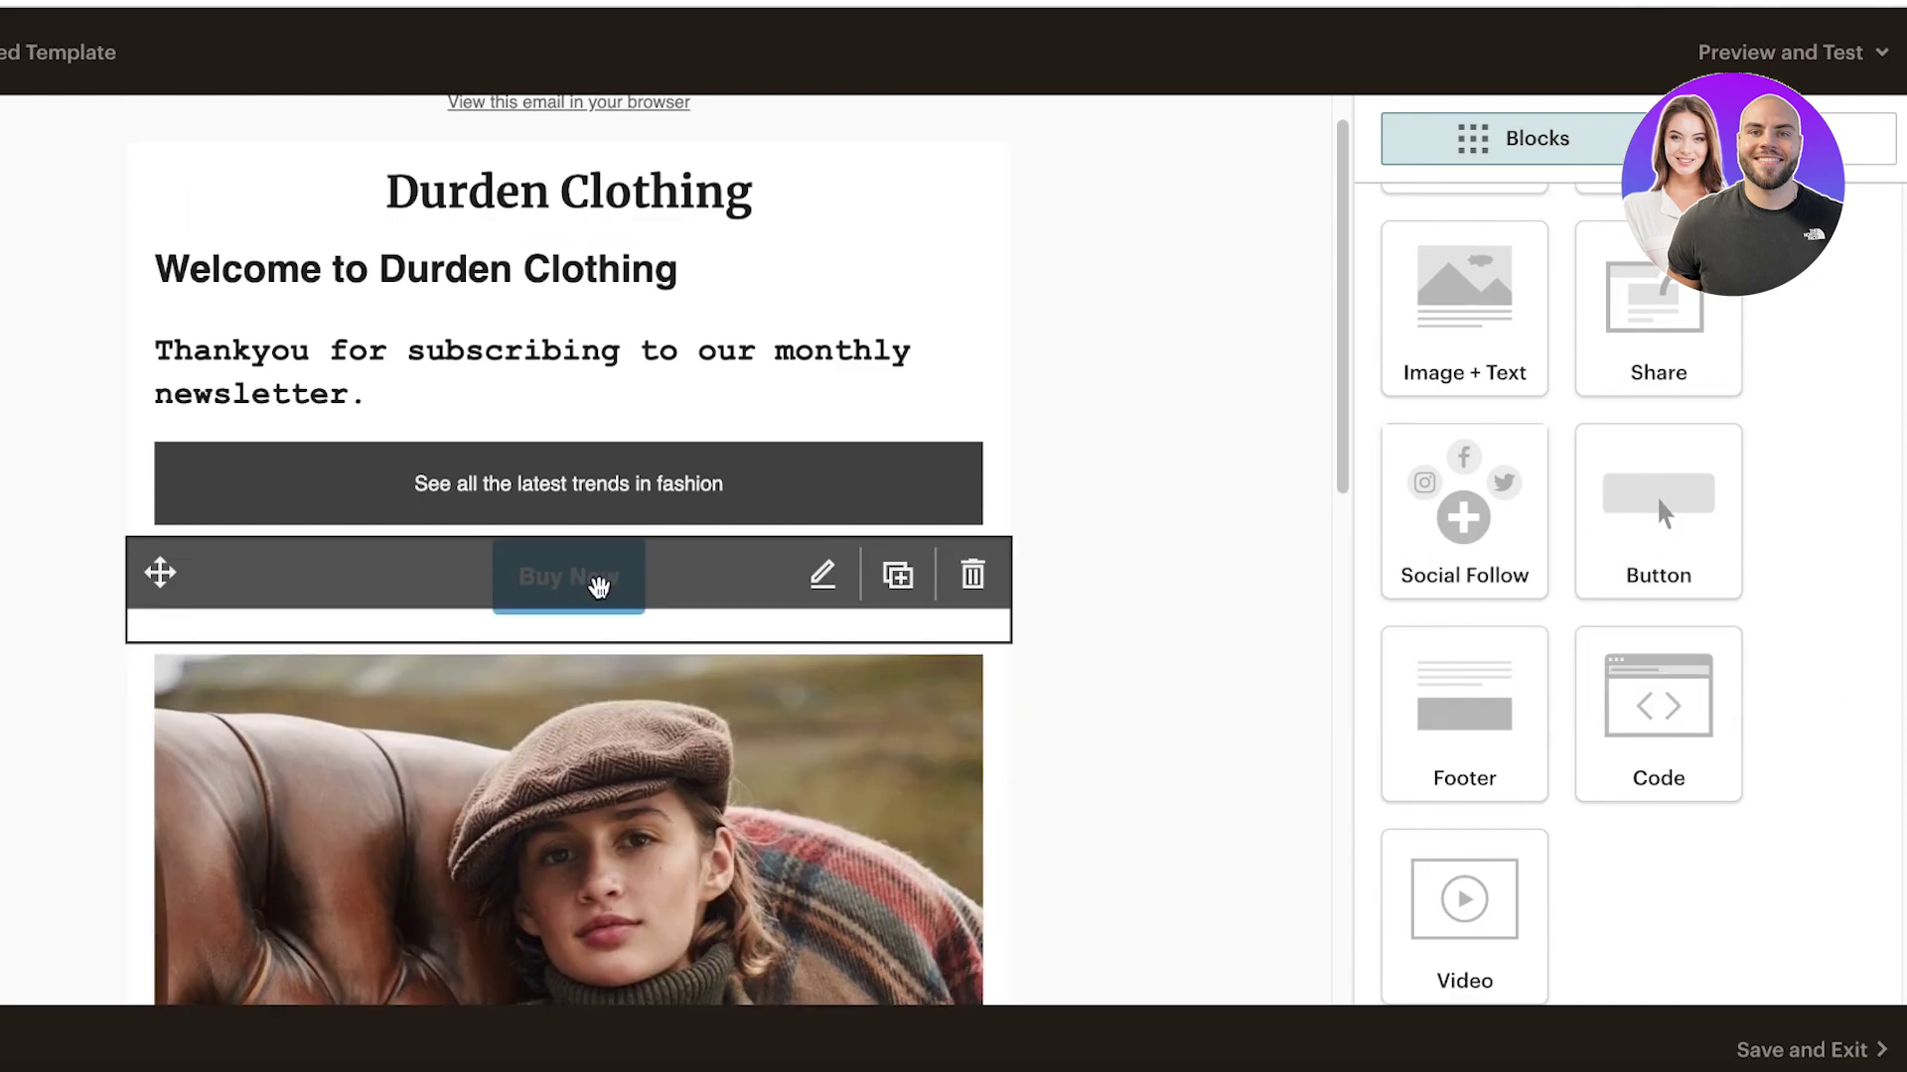
{"action": "left_click", "coordinate": [1515, 344]}
{"action": "key", "text": "ctrl+shift+Left"}
{"action": "key", "text": "ctrl+shift+Left"}
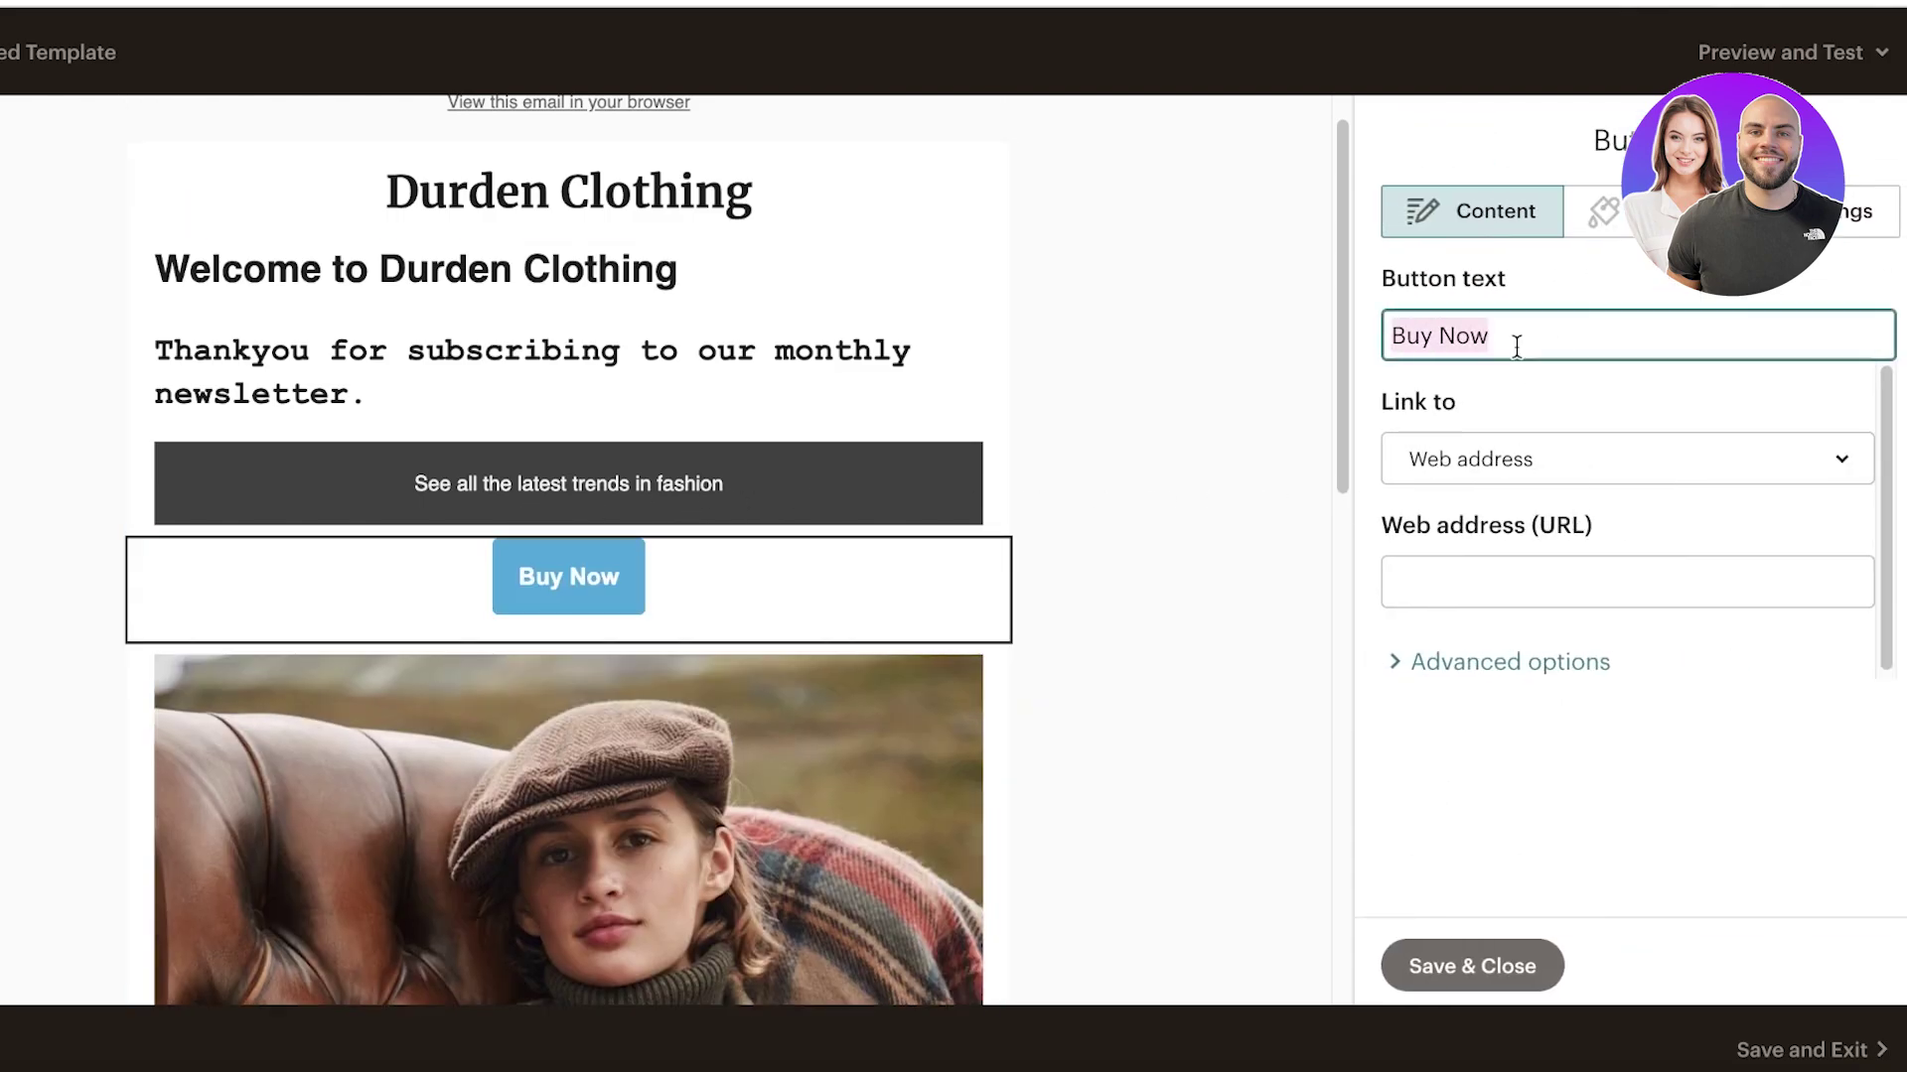
{"action": "type", "text": "Shop Now"}
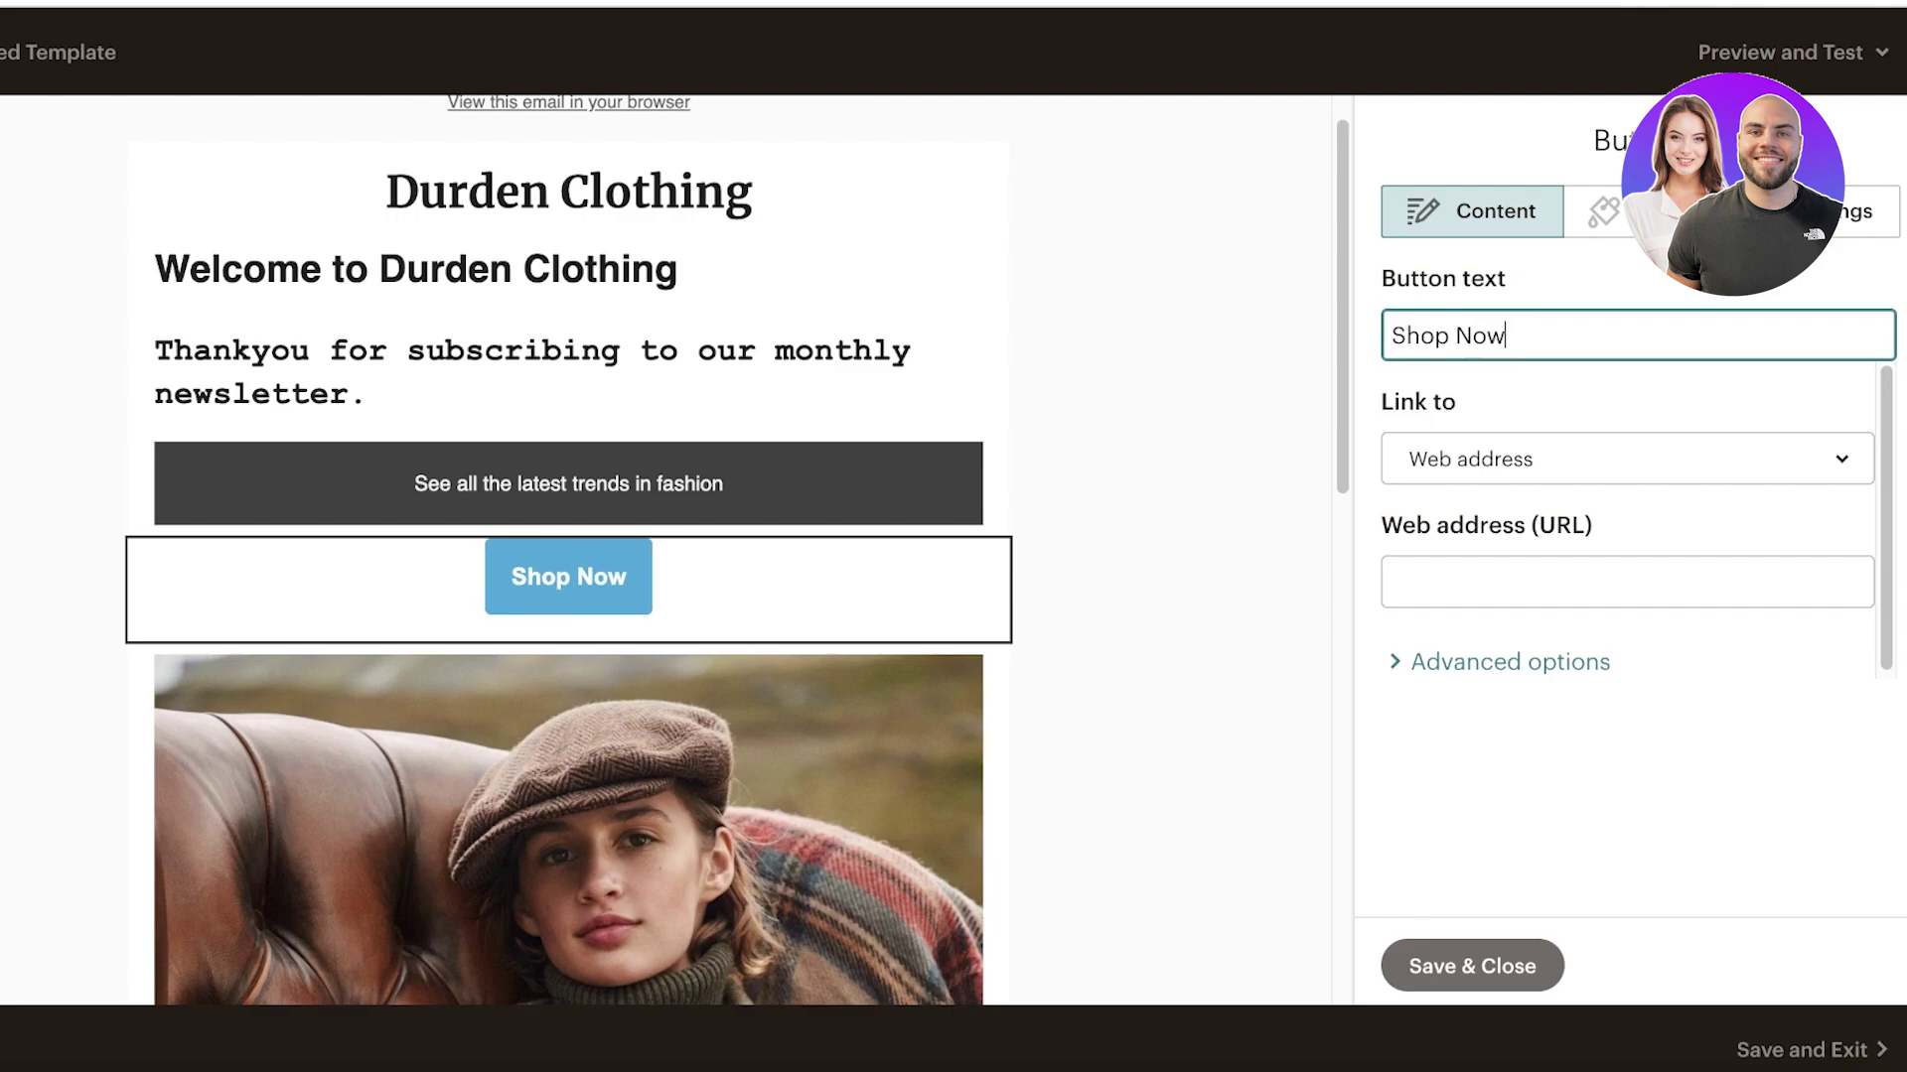
Link the Shop Now button to the durden.store web address and save it.
{"action": "left_click", "coordinate": [1648, 464]}
{"action": "left_click", "coordinate": [1469, 538]}
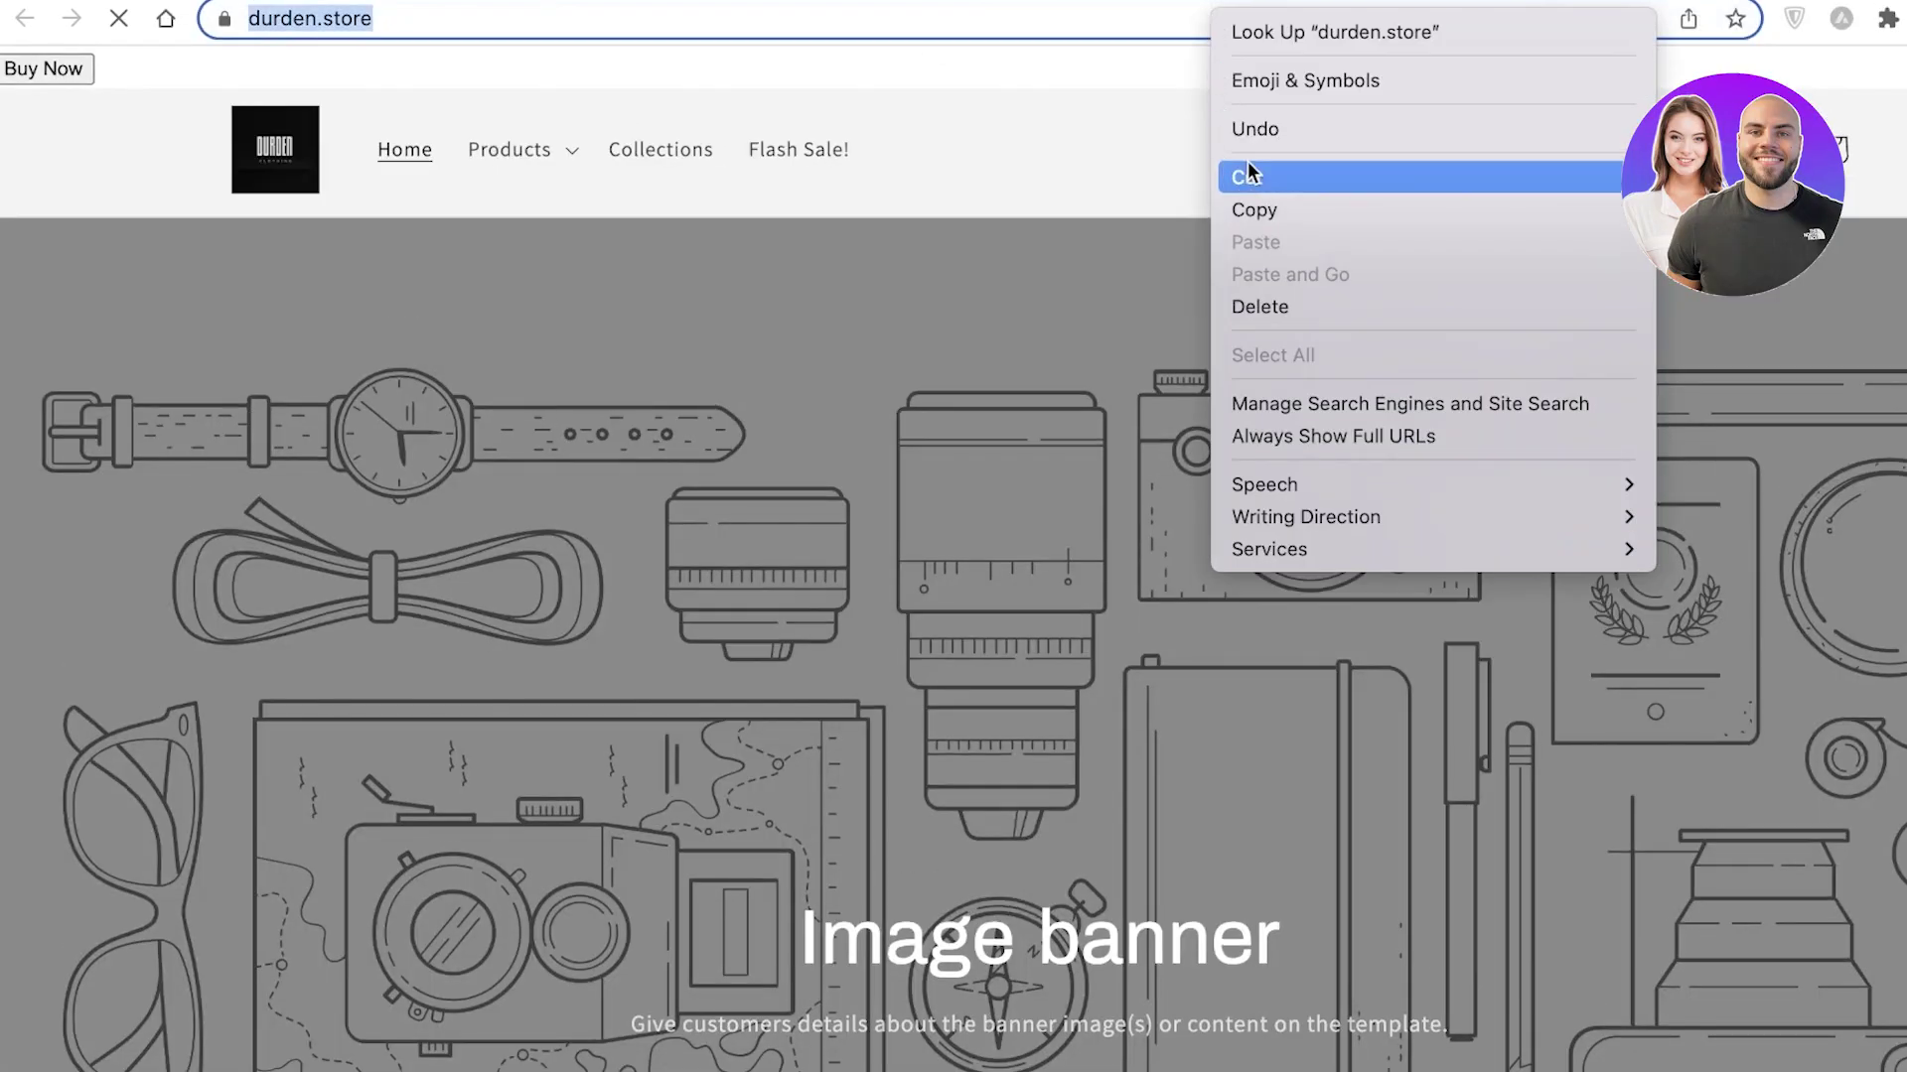
{"action": "left_click", "coordinate": [1254, 210]}
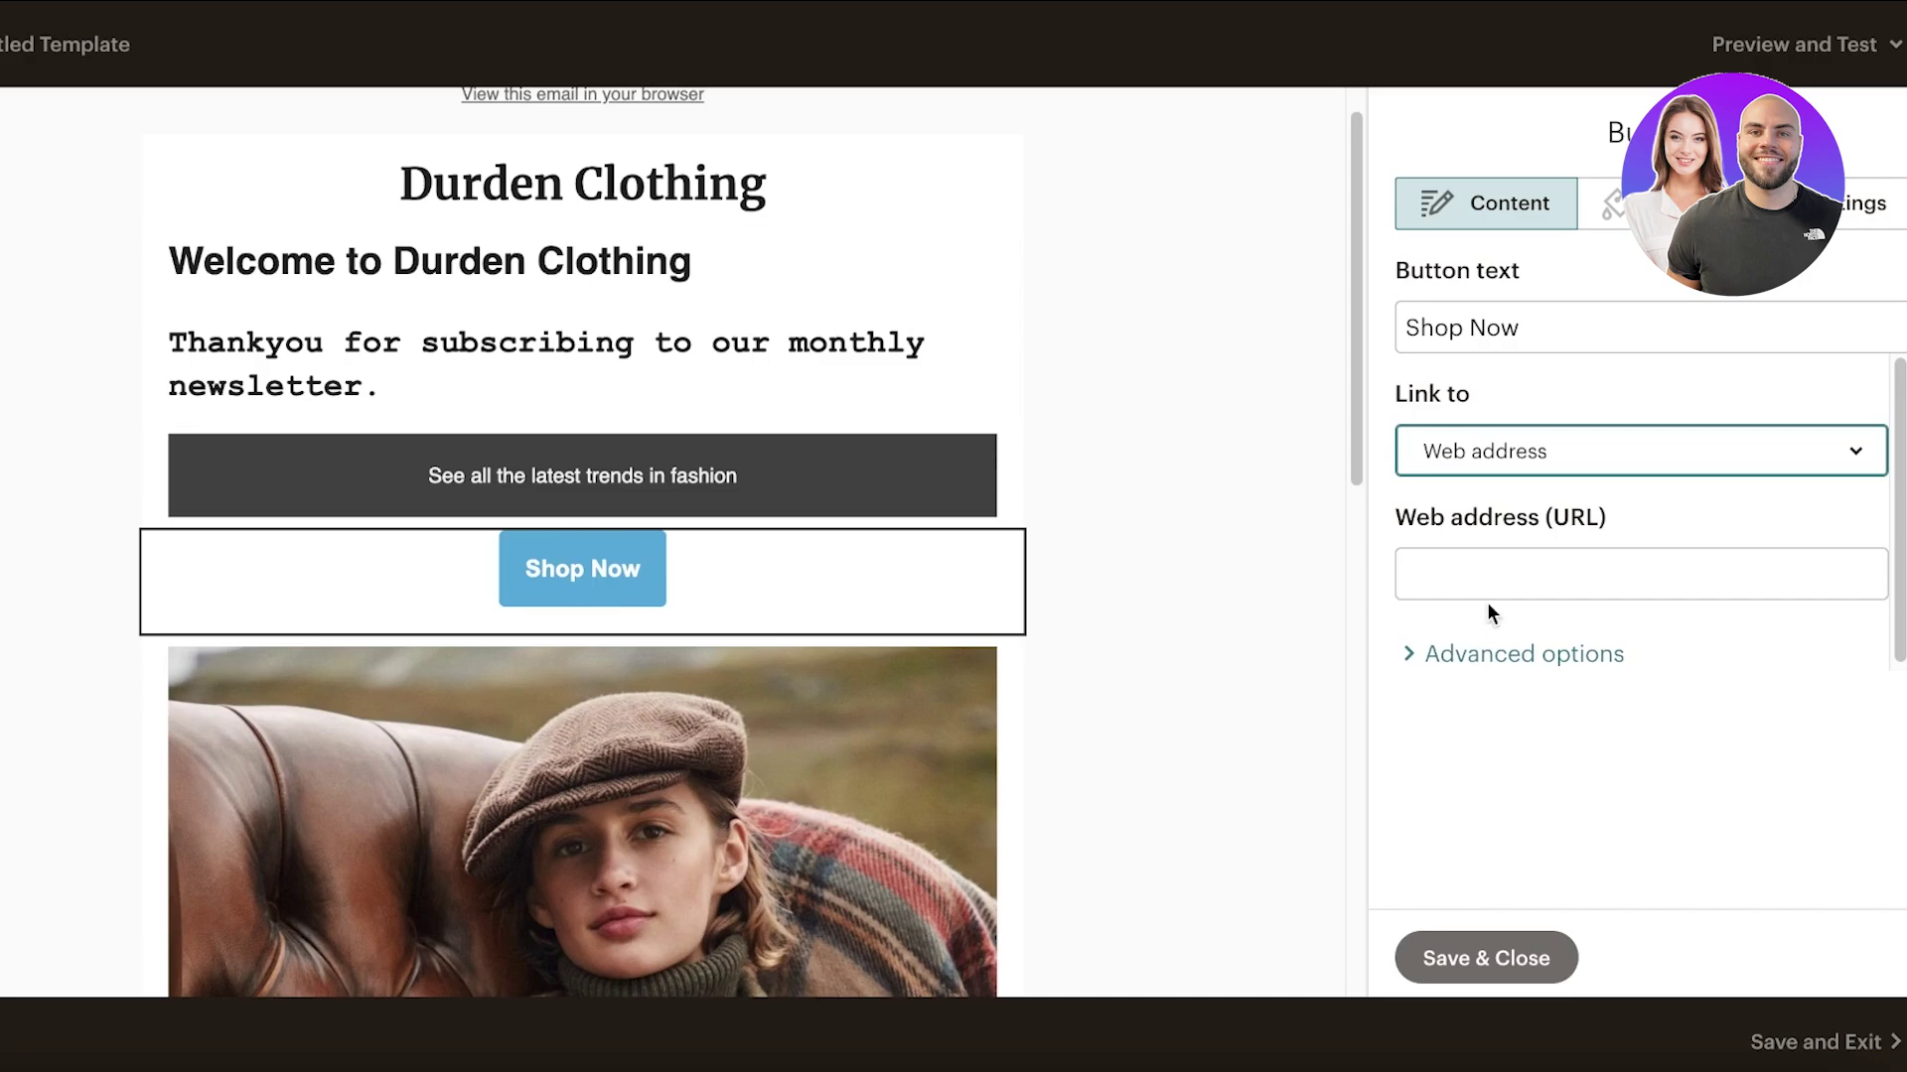
{"action": "right_click", "coordinate": [1482, 584]}
{"action": "left_click", "coordinate": [1540, 788]}
{"action": "left_click", "coordinate": [1522, 958]}
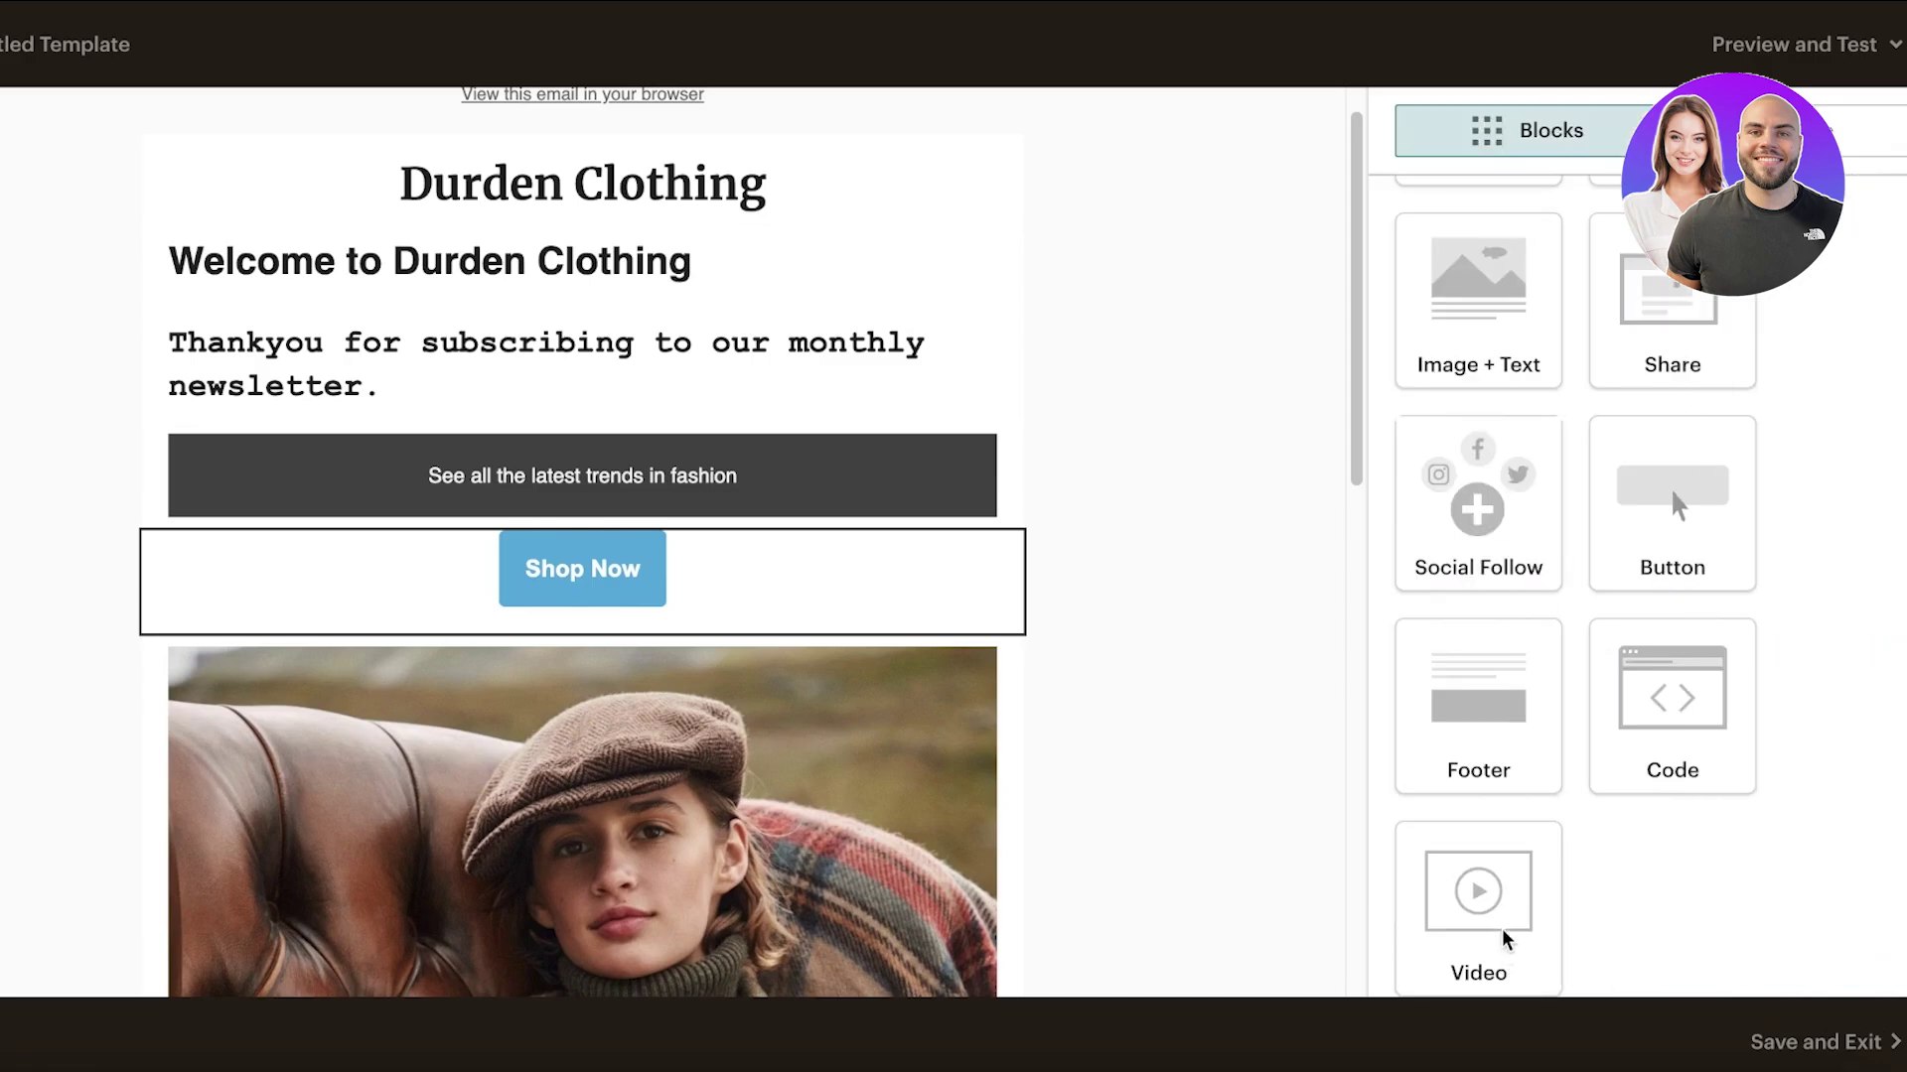
{"action": "scroll", "coordinate": [1170, 558], "scroll_direction": "down", "scroll_amount": 10}
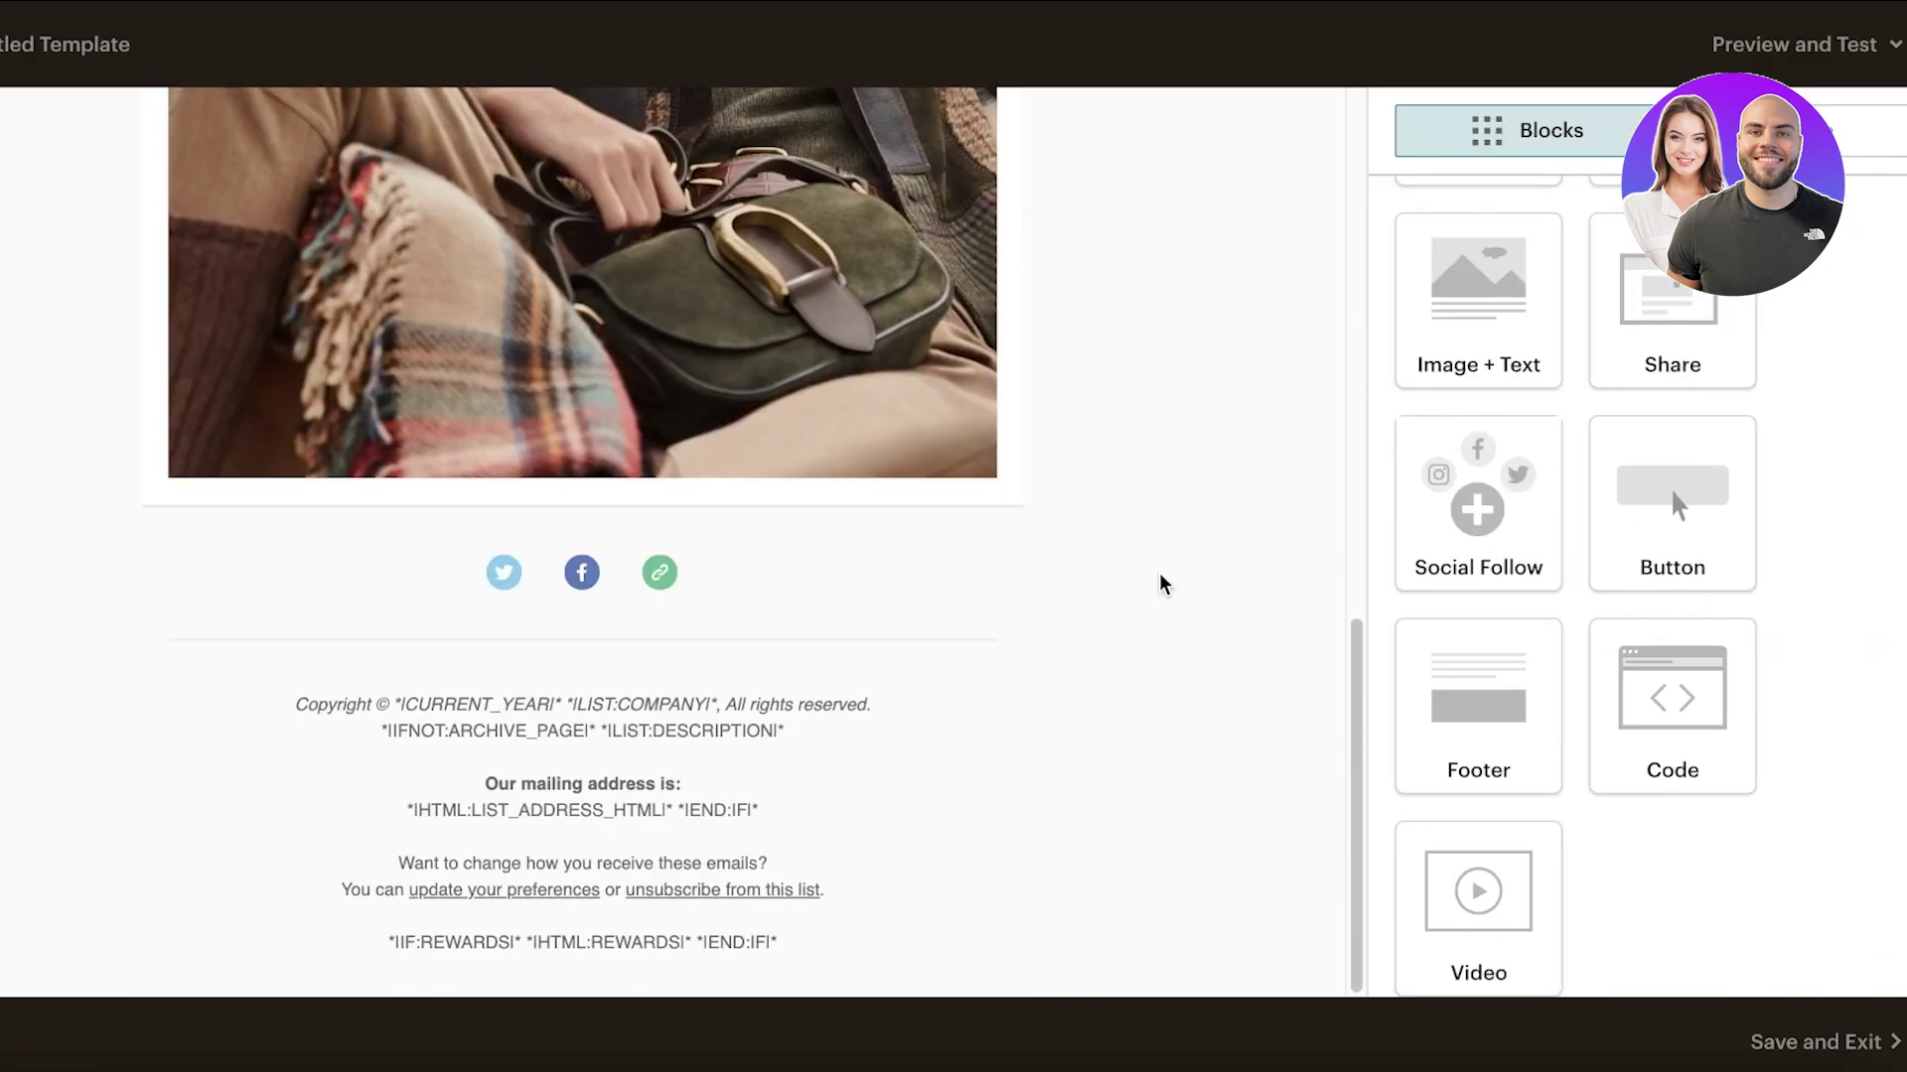
Save and exit the email as a template named 'Welcome Template'.
{"action": "left_click", "coordinate": [1832, 1023]}
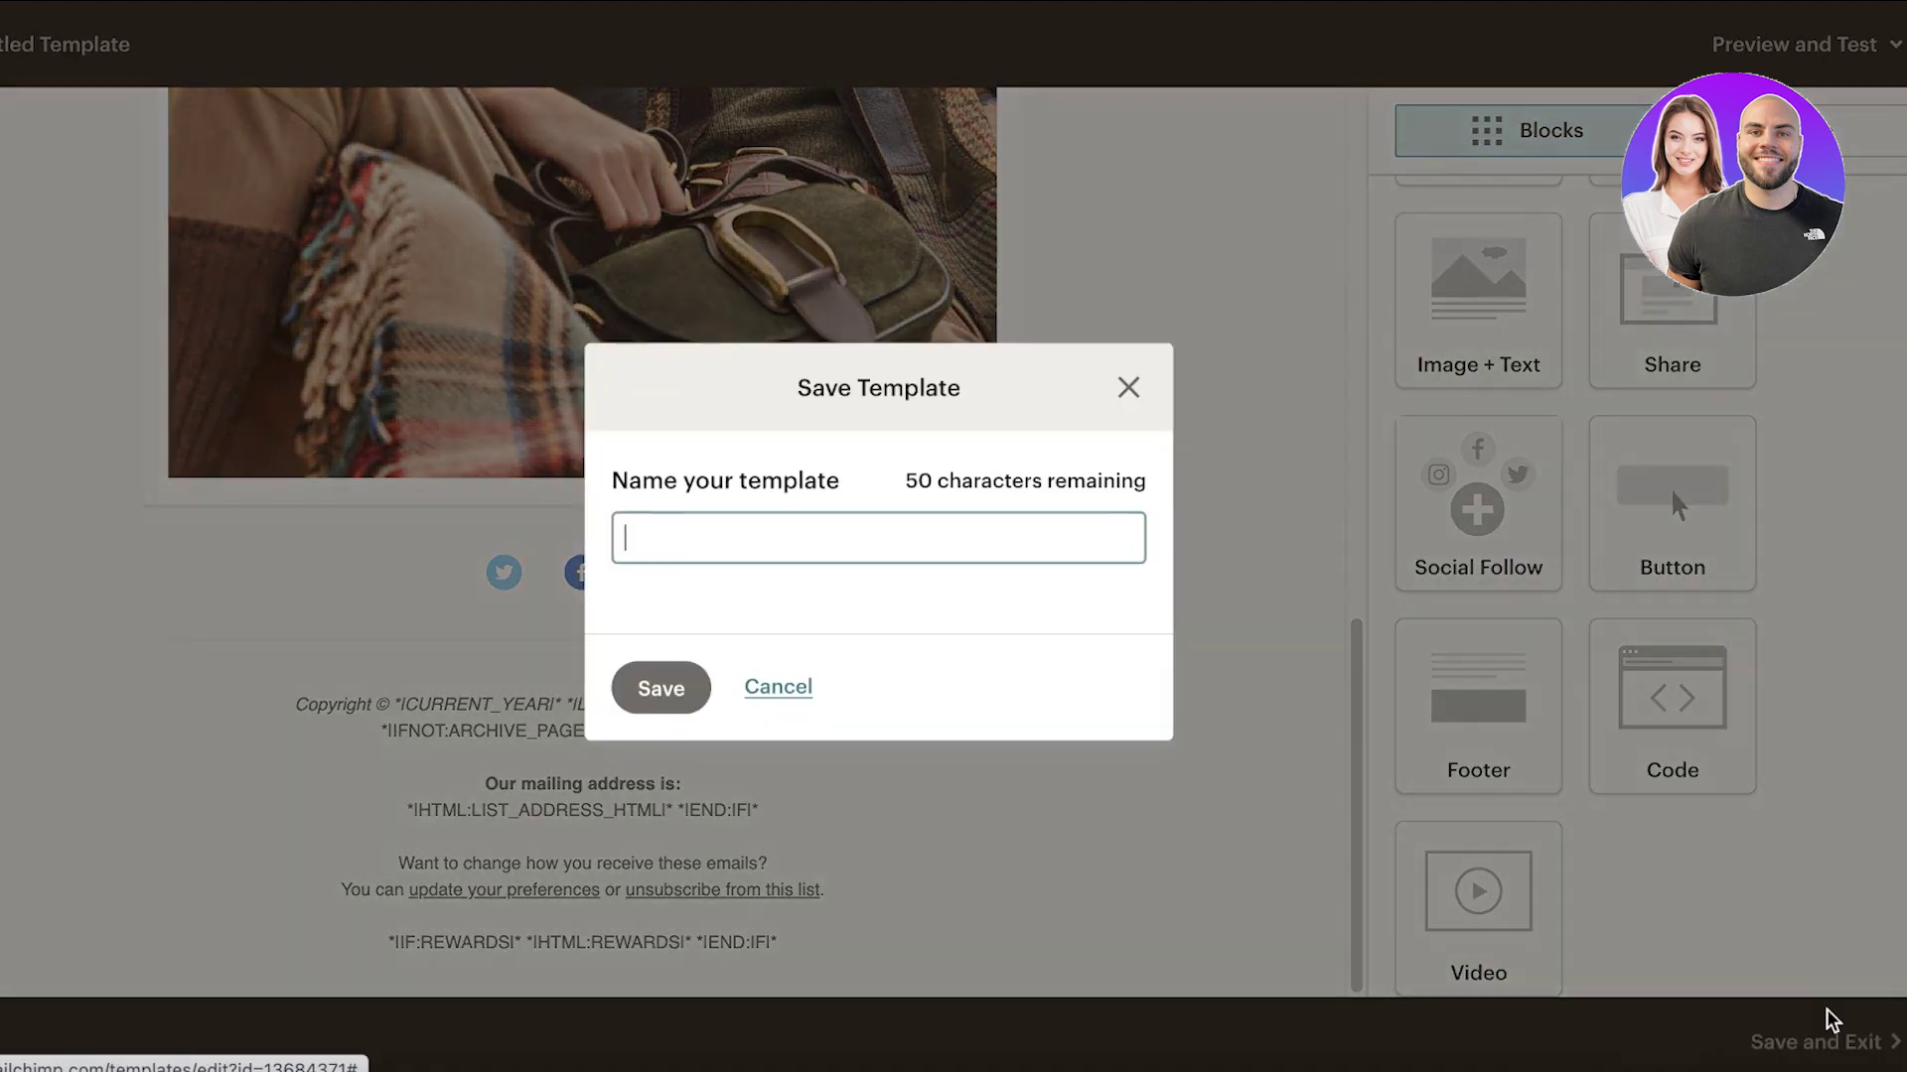
{"action": "type", "text": "Welcome Template"}
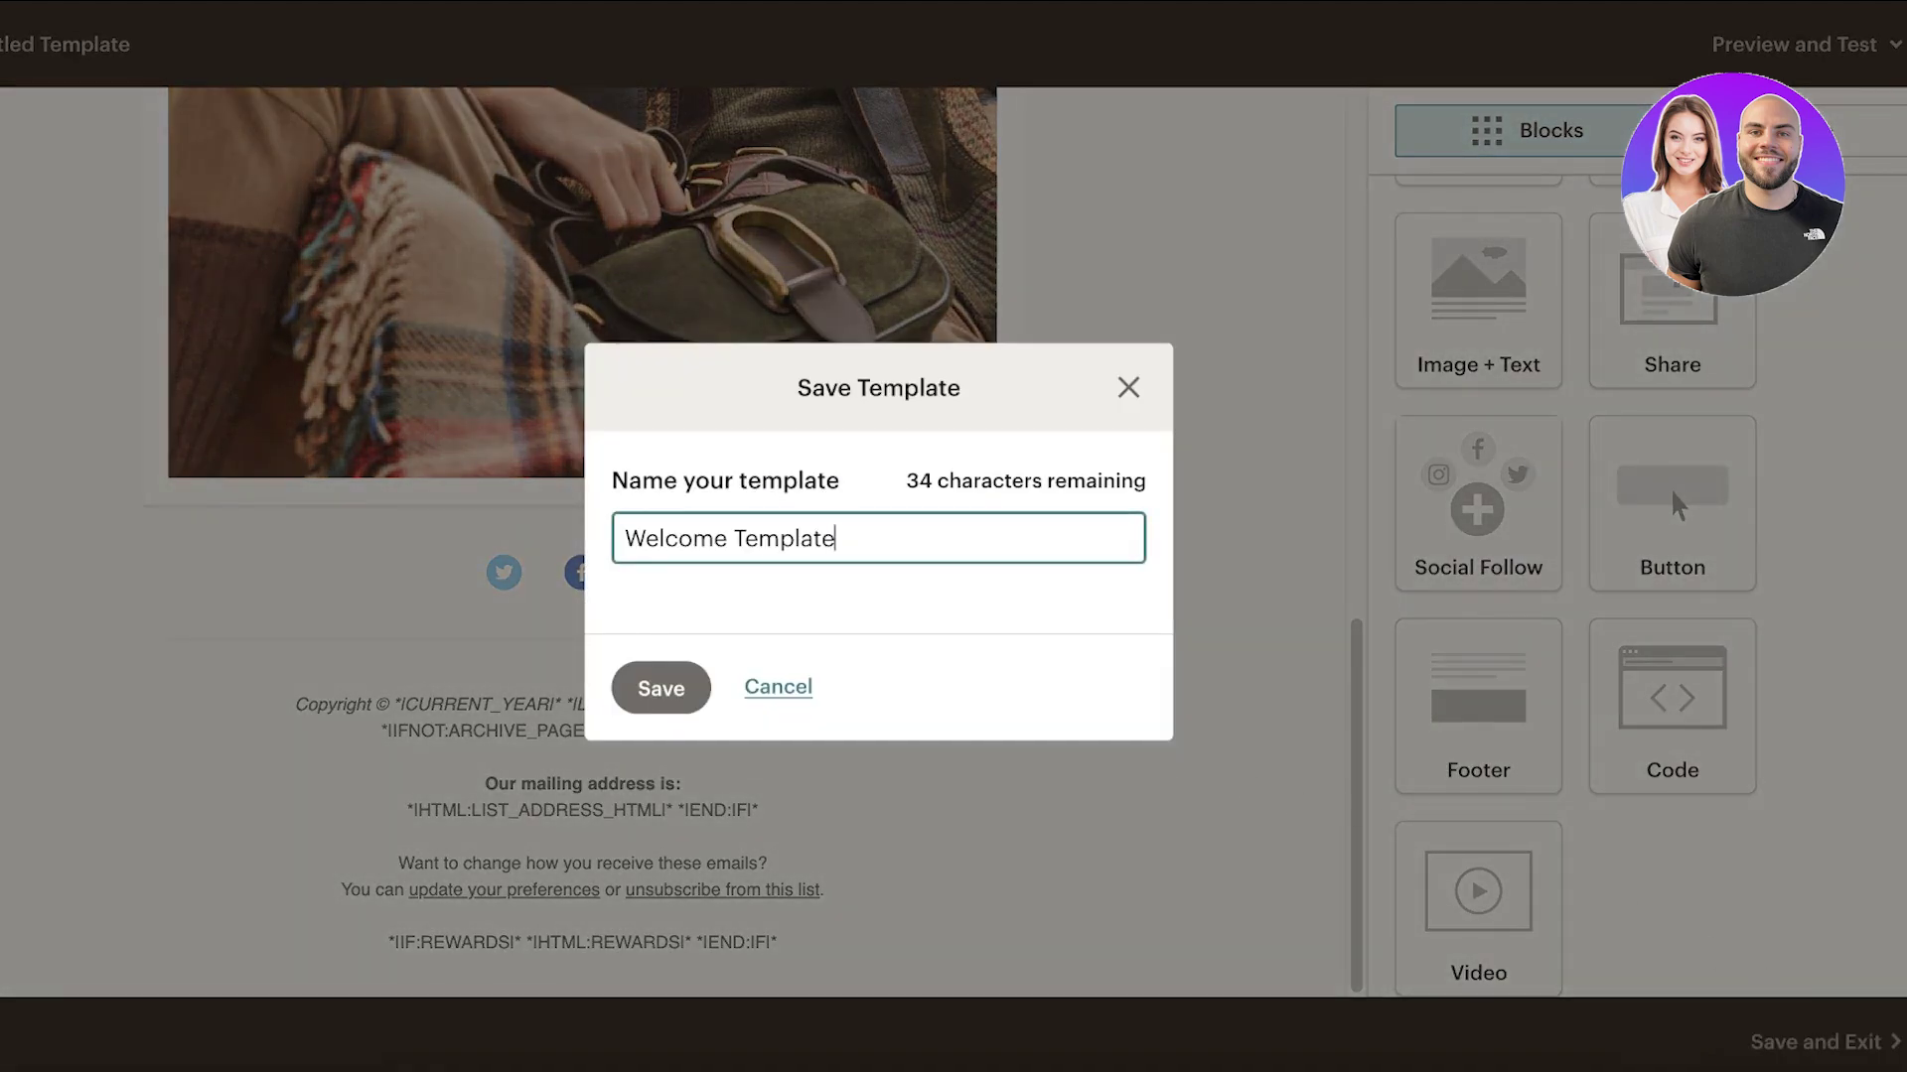
{"action": "left_click", "coordinate": [660, 688]}
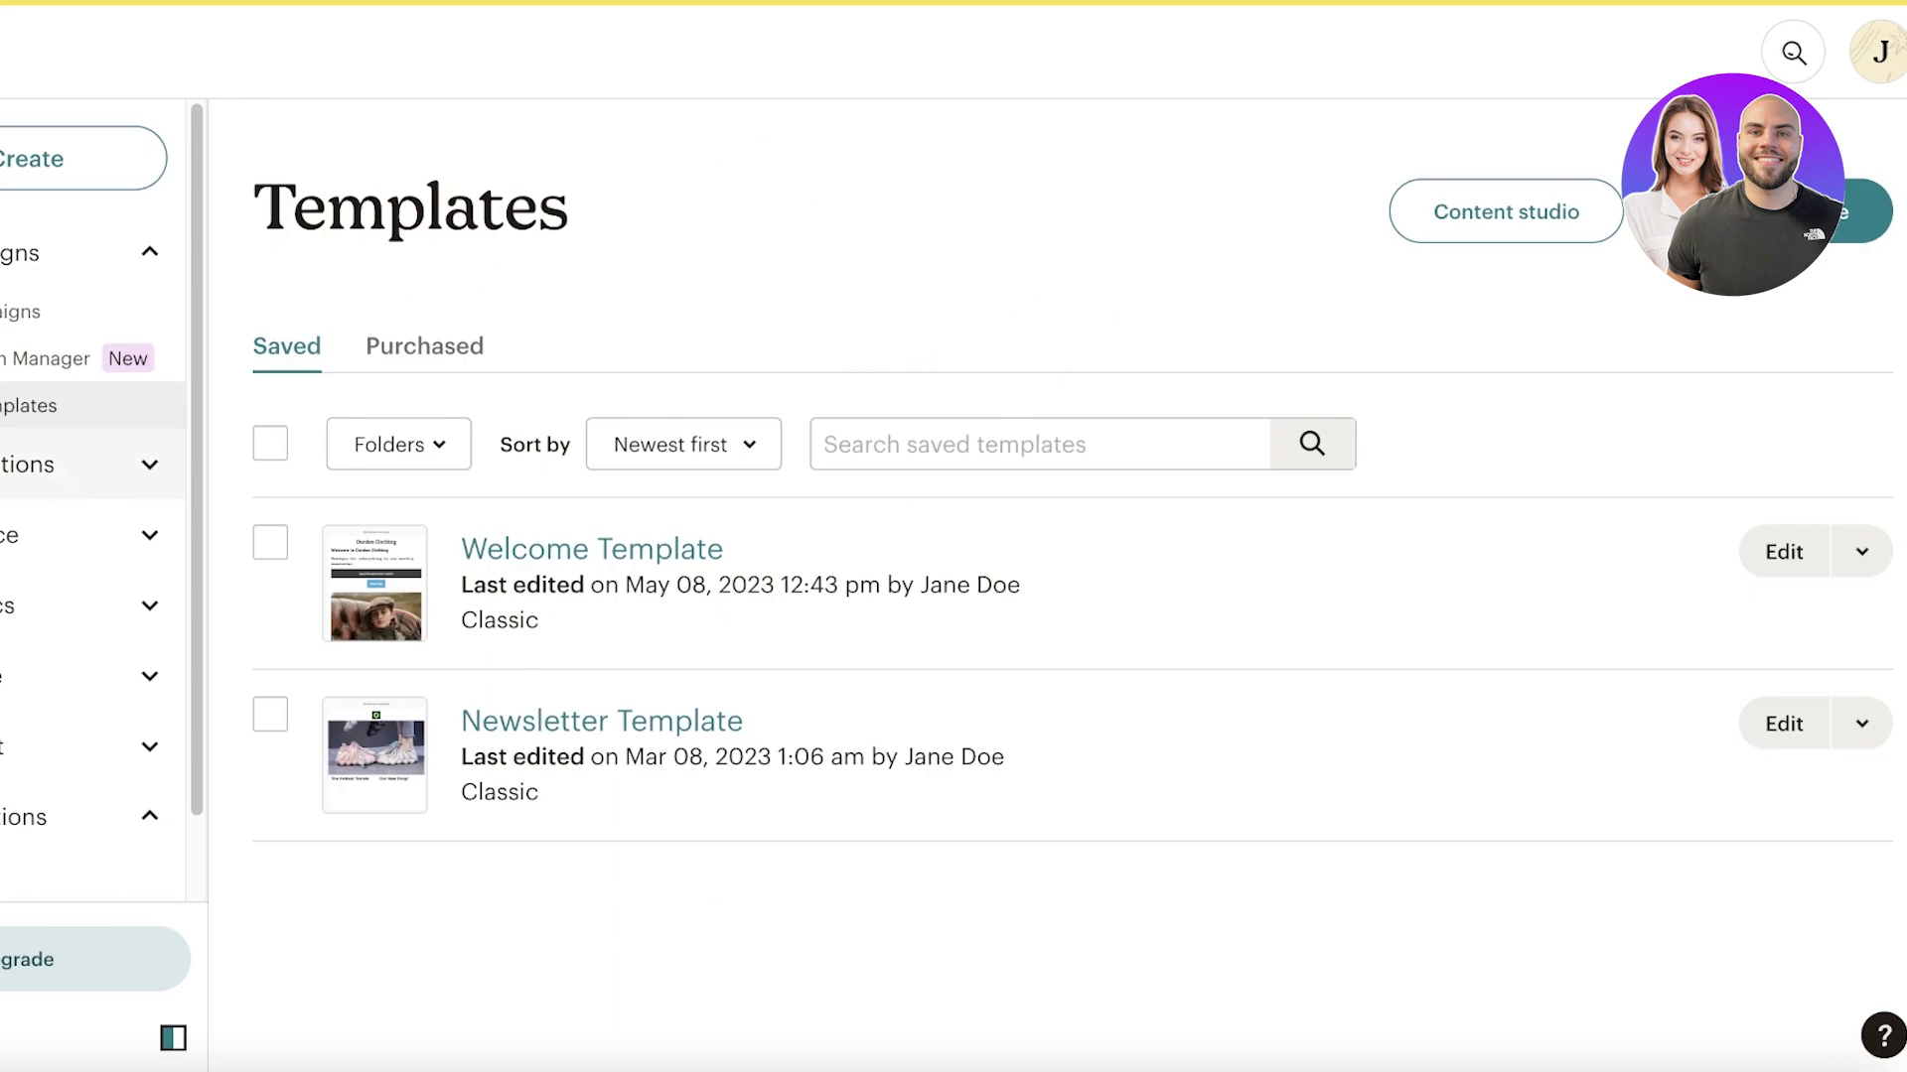
Start a new customer journey from scratch on the Customer Journeys page.
{"action": "left_click", "coordinate": [112, 483]}
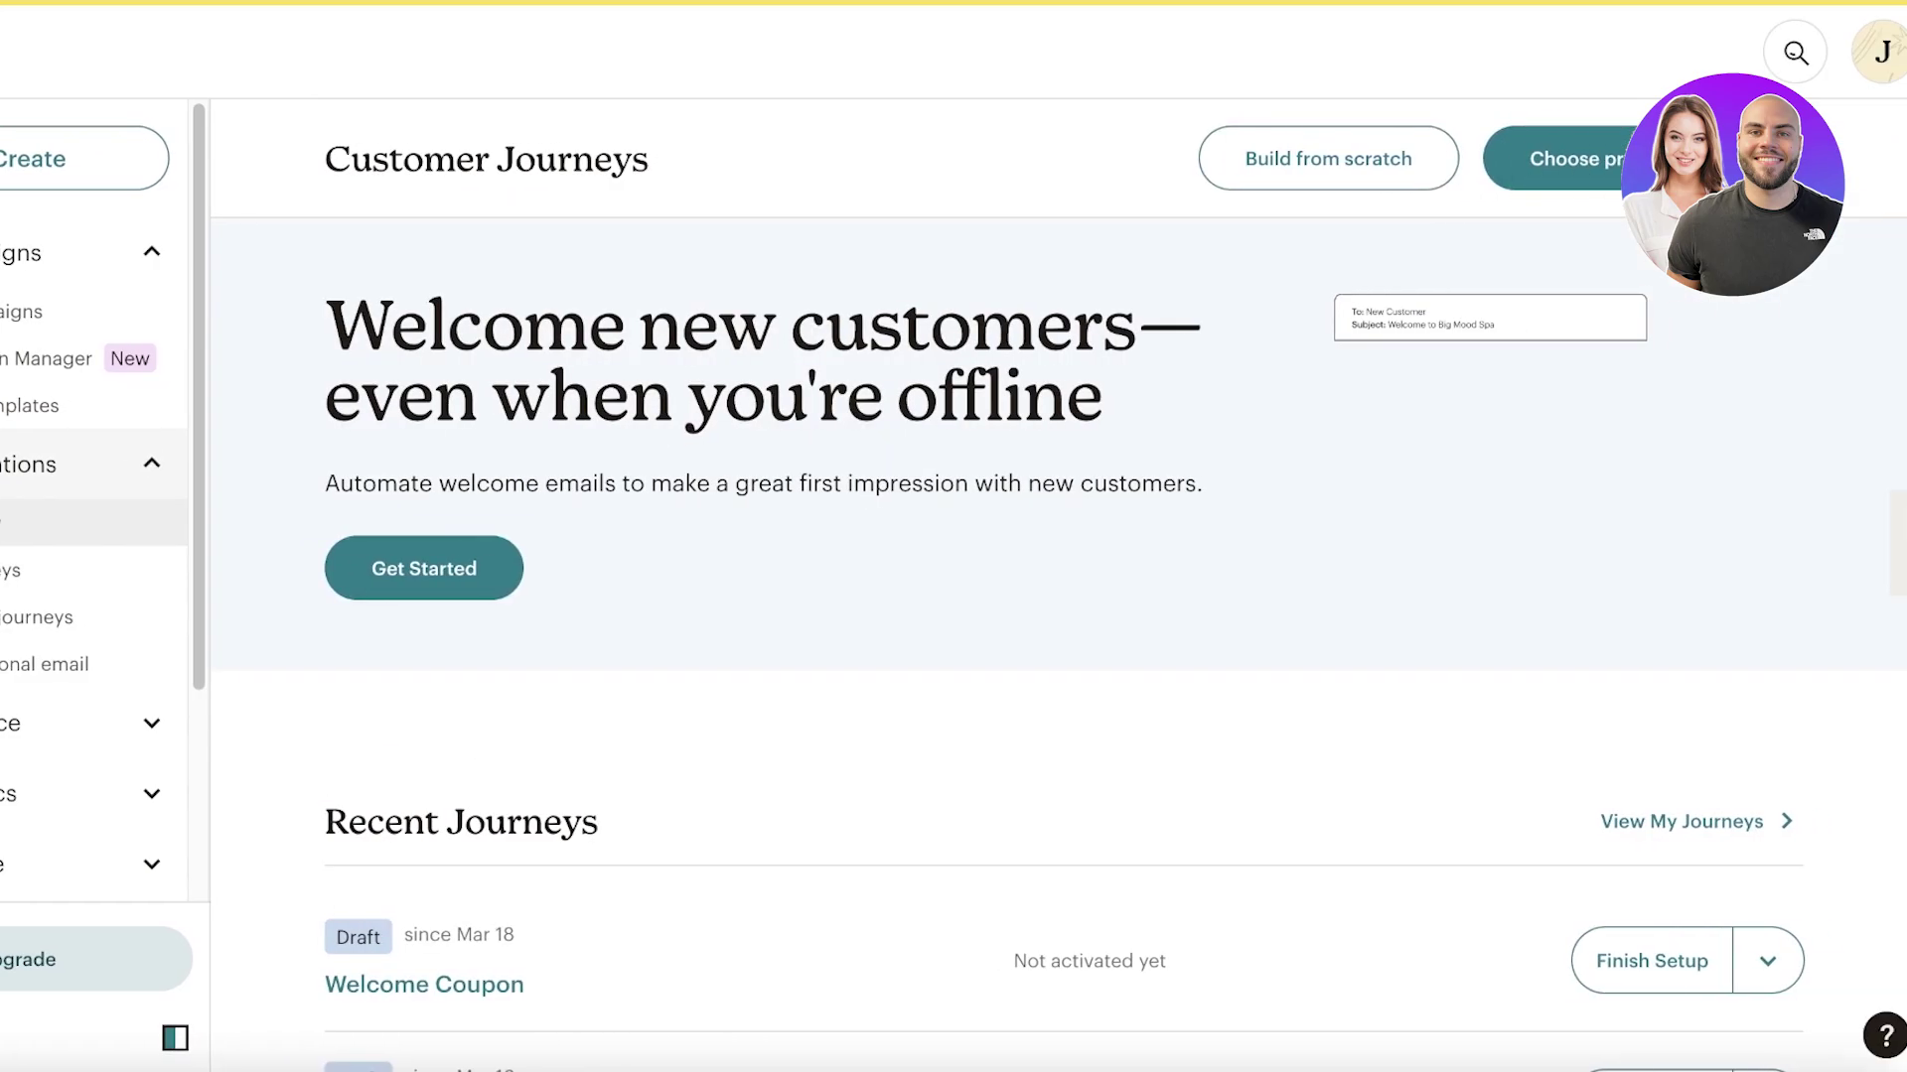
{"action": "left_click", "coordinate": [1304, 151]}
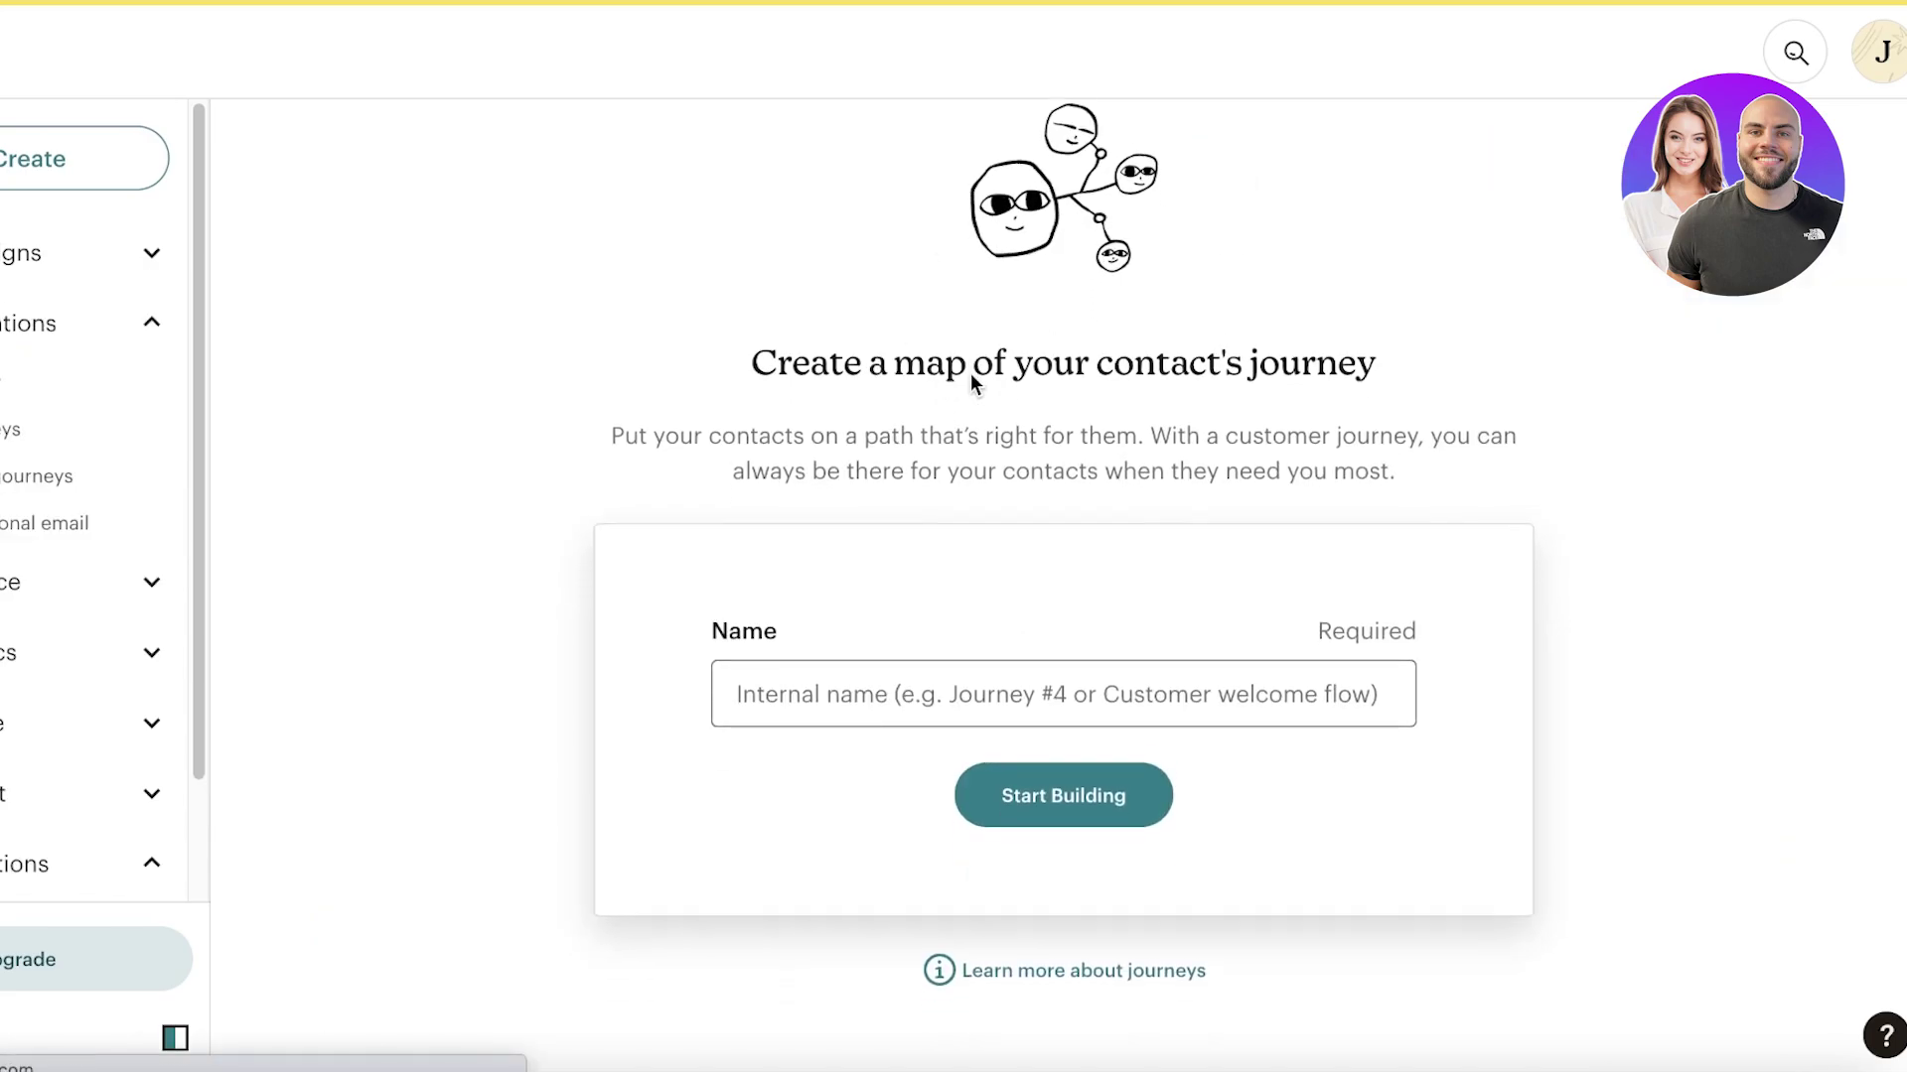
{"action": "left_click", "coordinate": [969, 686]}
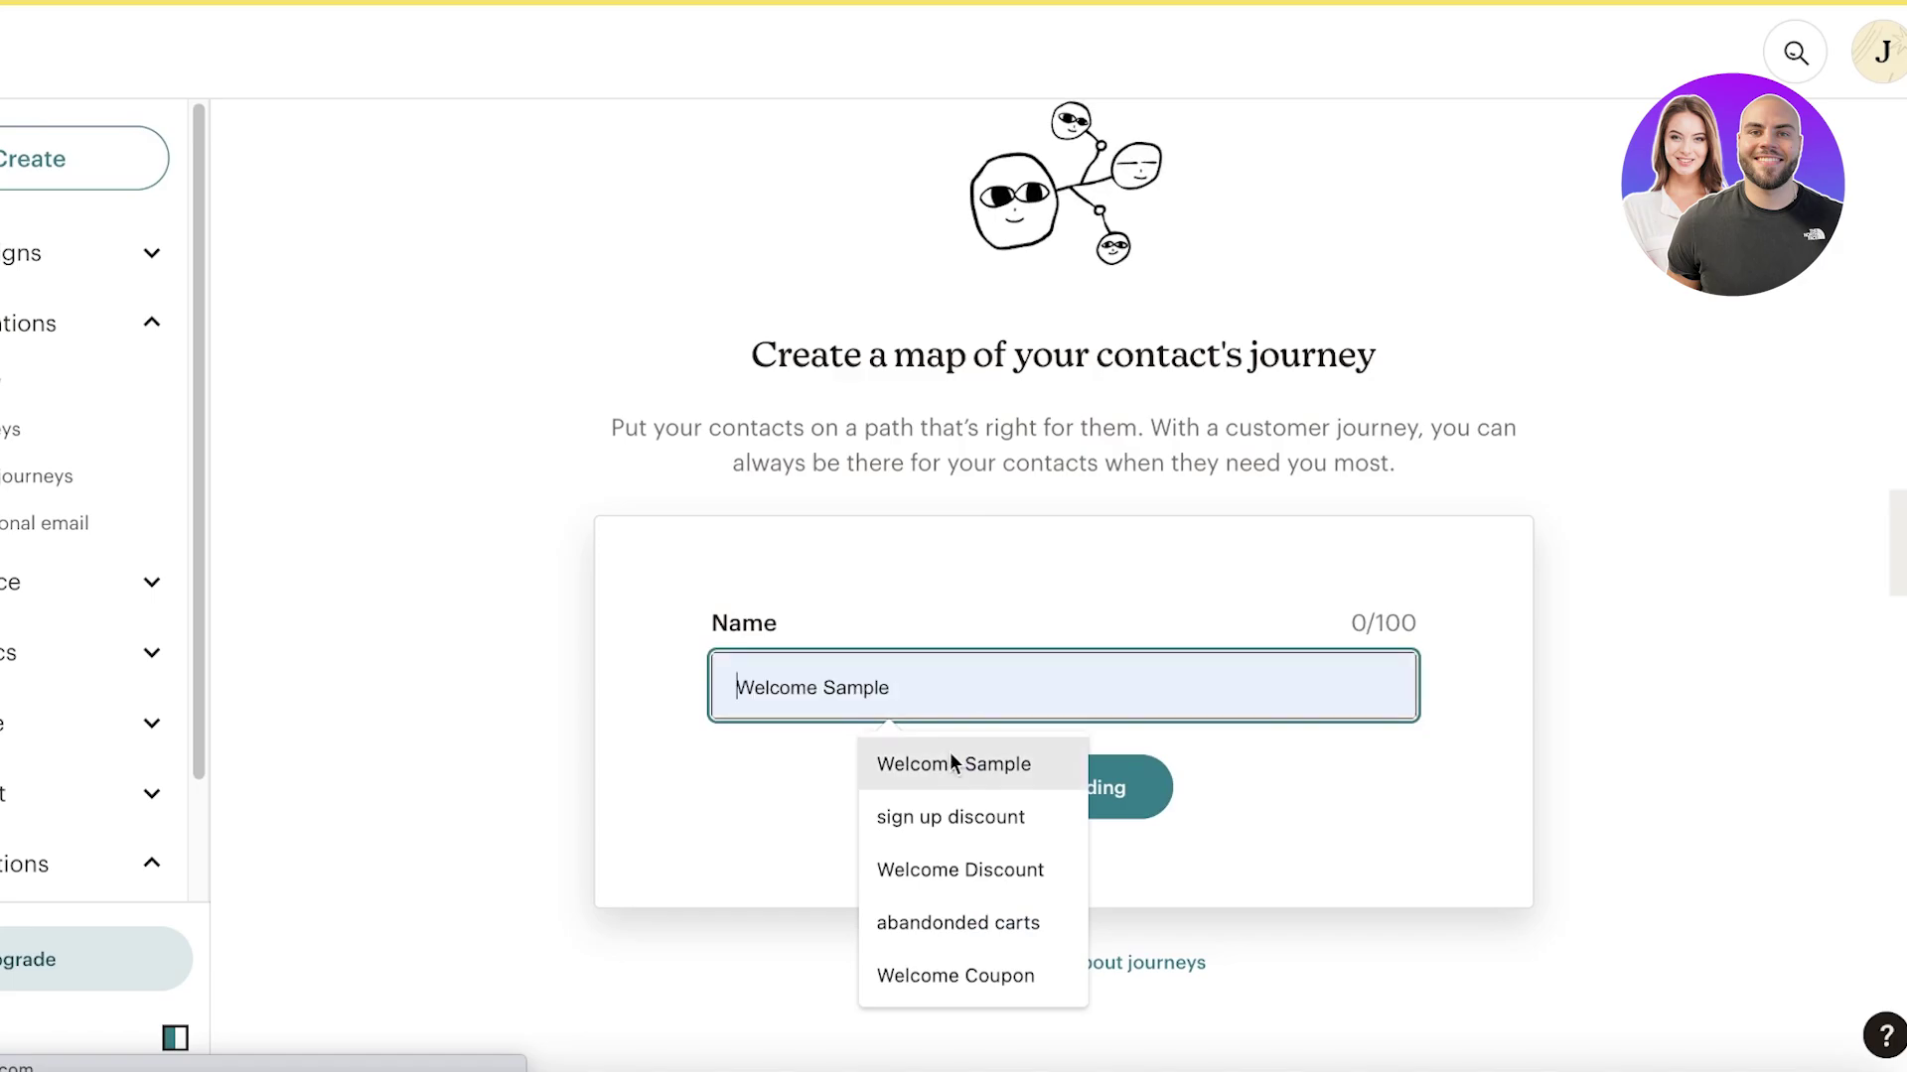
Name the new journey 'Welcome Automation' and start building it.
{"action": "type", "text": "T"}
{"action": "key", "text": "BackSpace"}
{"action": "type", "text": "Welcome Automation"}
{"action": "left_click", "coordinate": [1070, 800]}
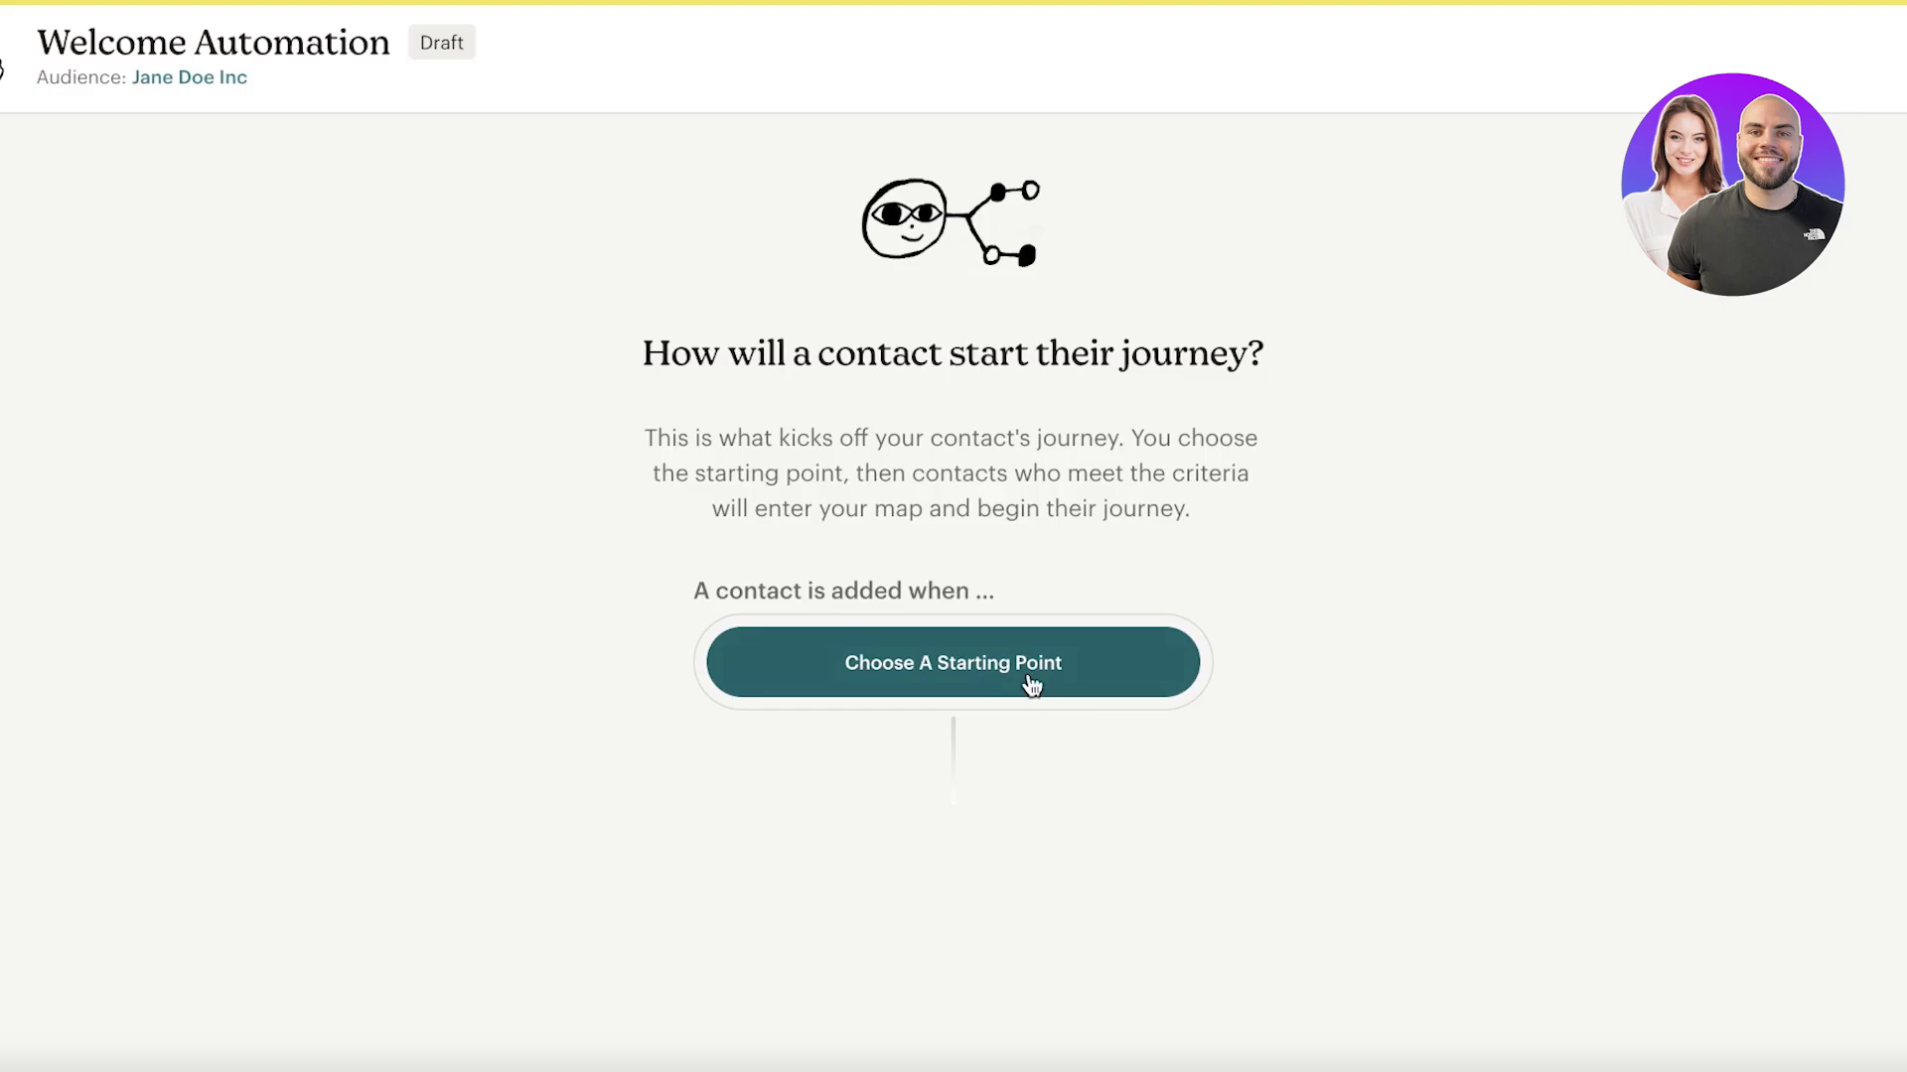
Make the journey start when contacts sign up, including imported contacts.
{"action": "left_click", "coordinate": [1032, 685]}
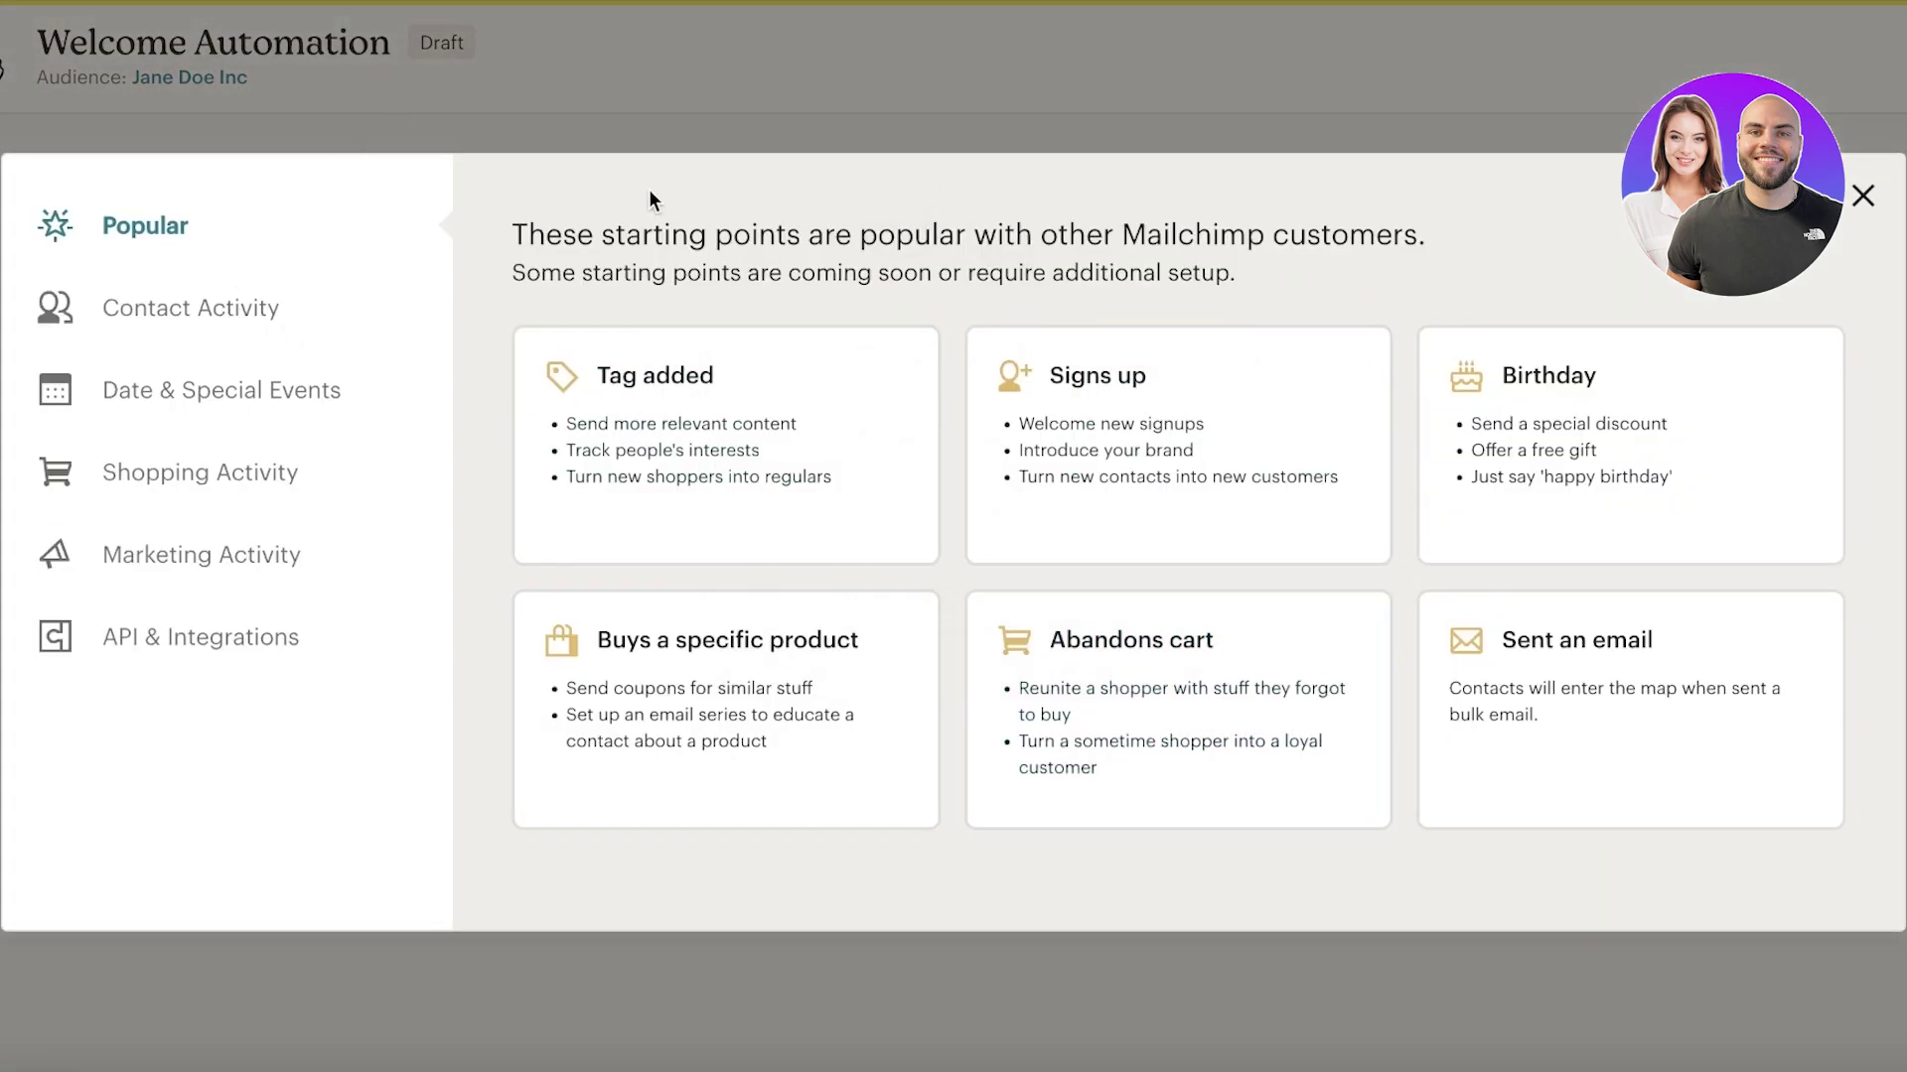
{"action": "left_click", "coordinate": [1102, 421]}
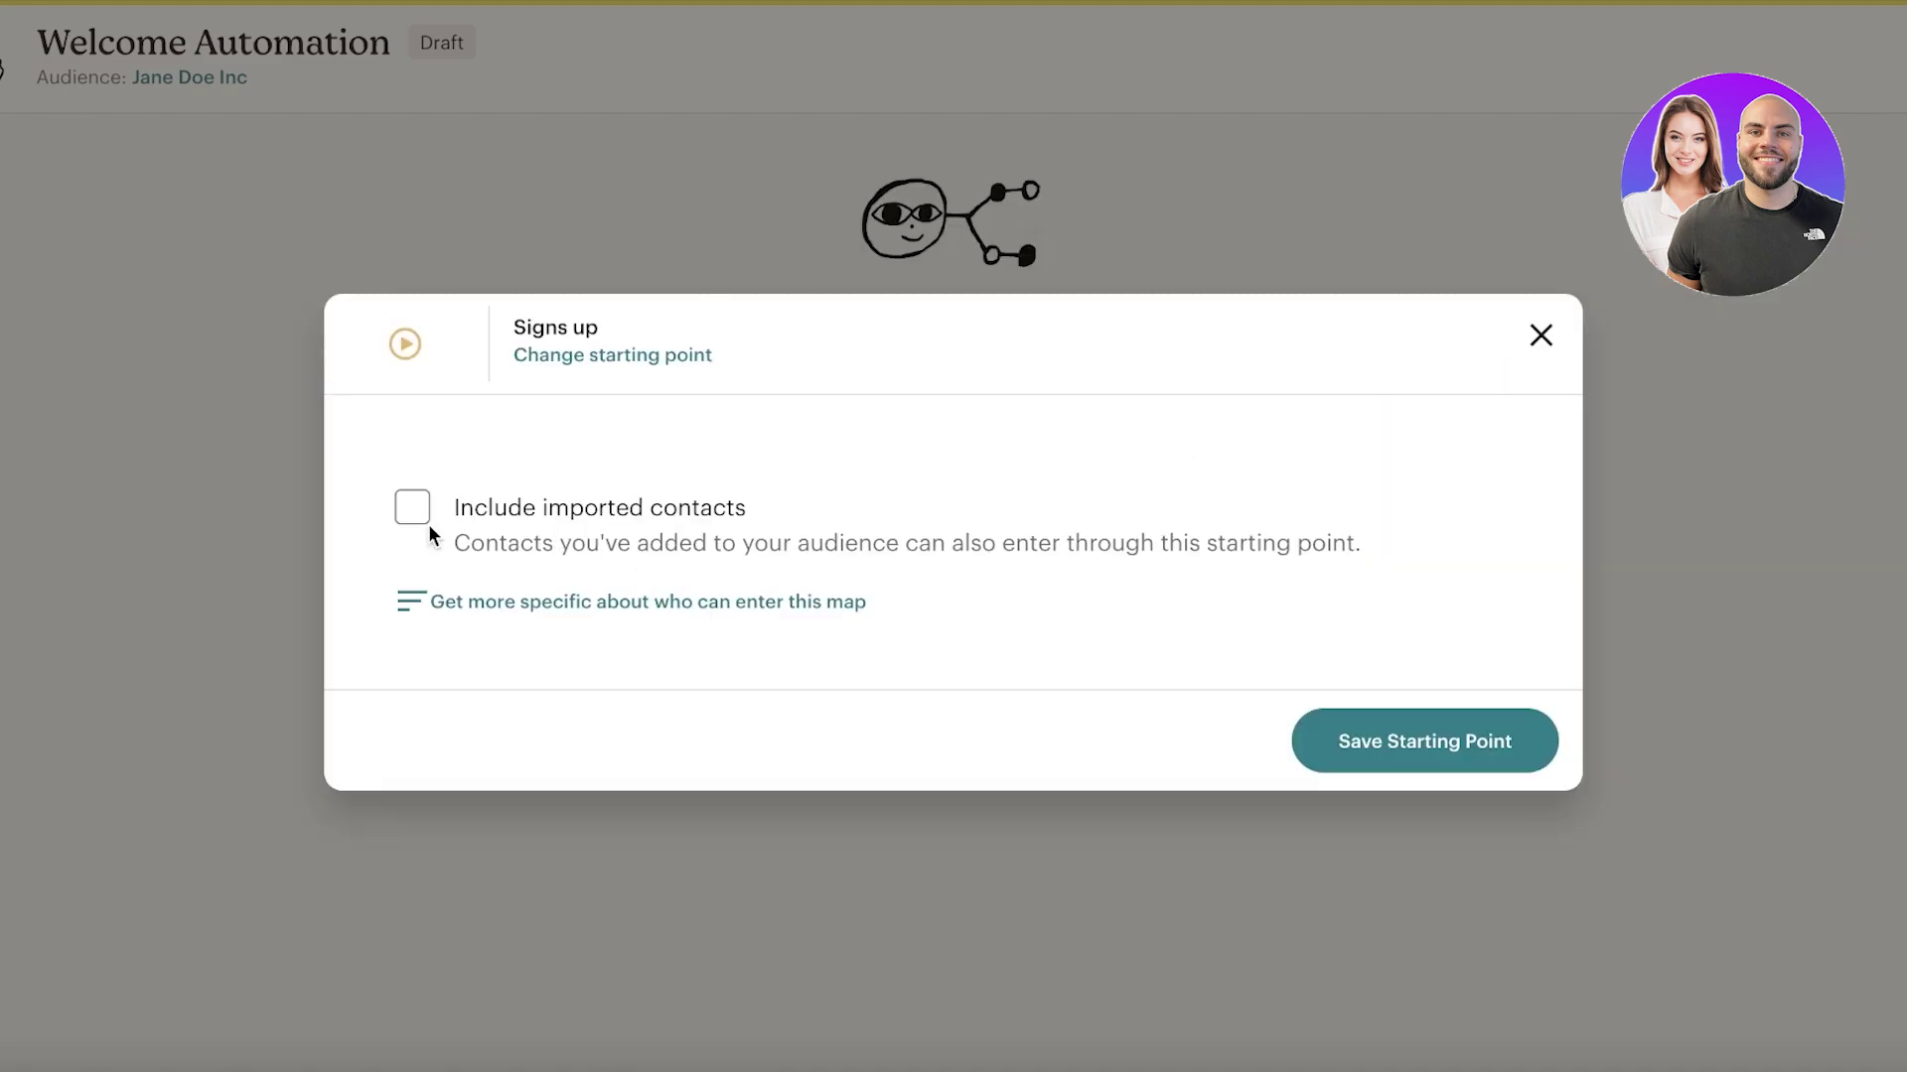
{"action": "left_click", "coordinate": [412, 507]}
{"action": "left_click", "coordinate": [1358, 754]}
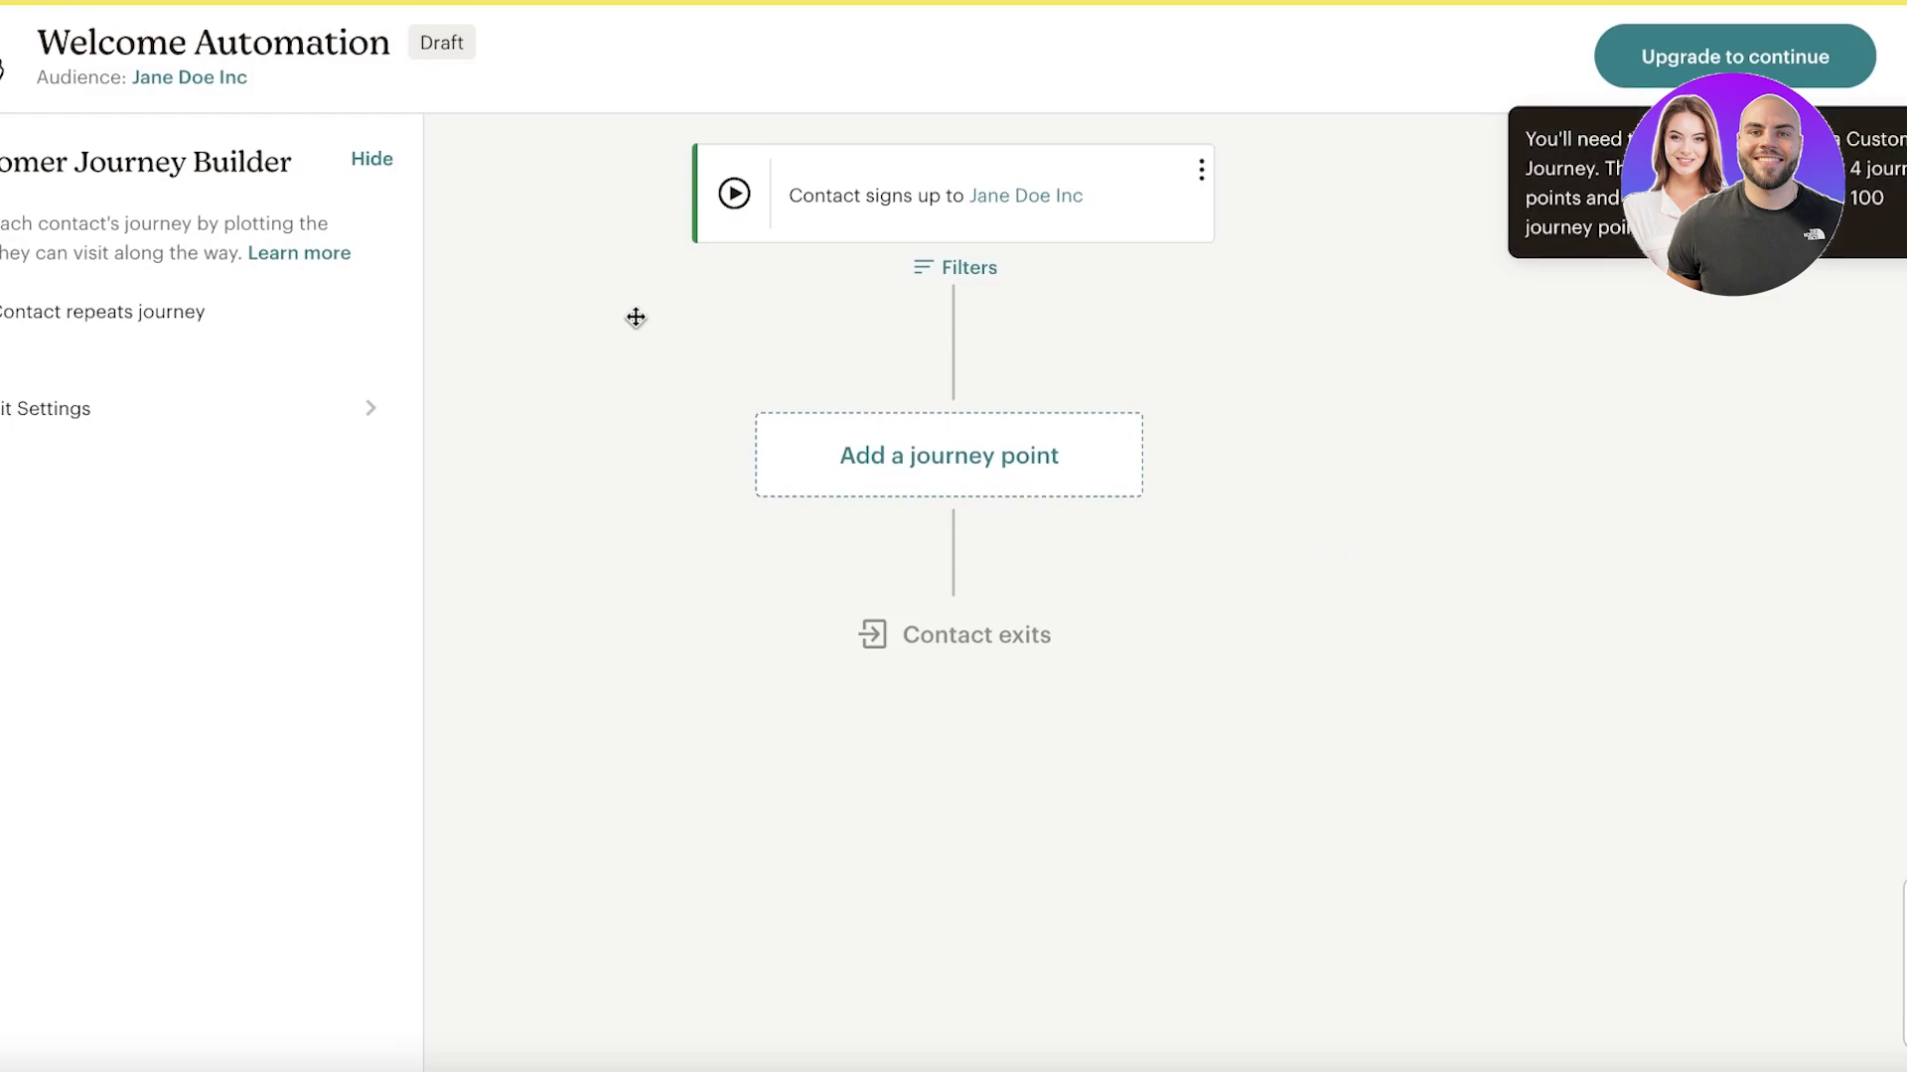
{"action": "left_click", "coordinate": [933, 457]}
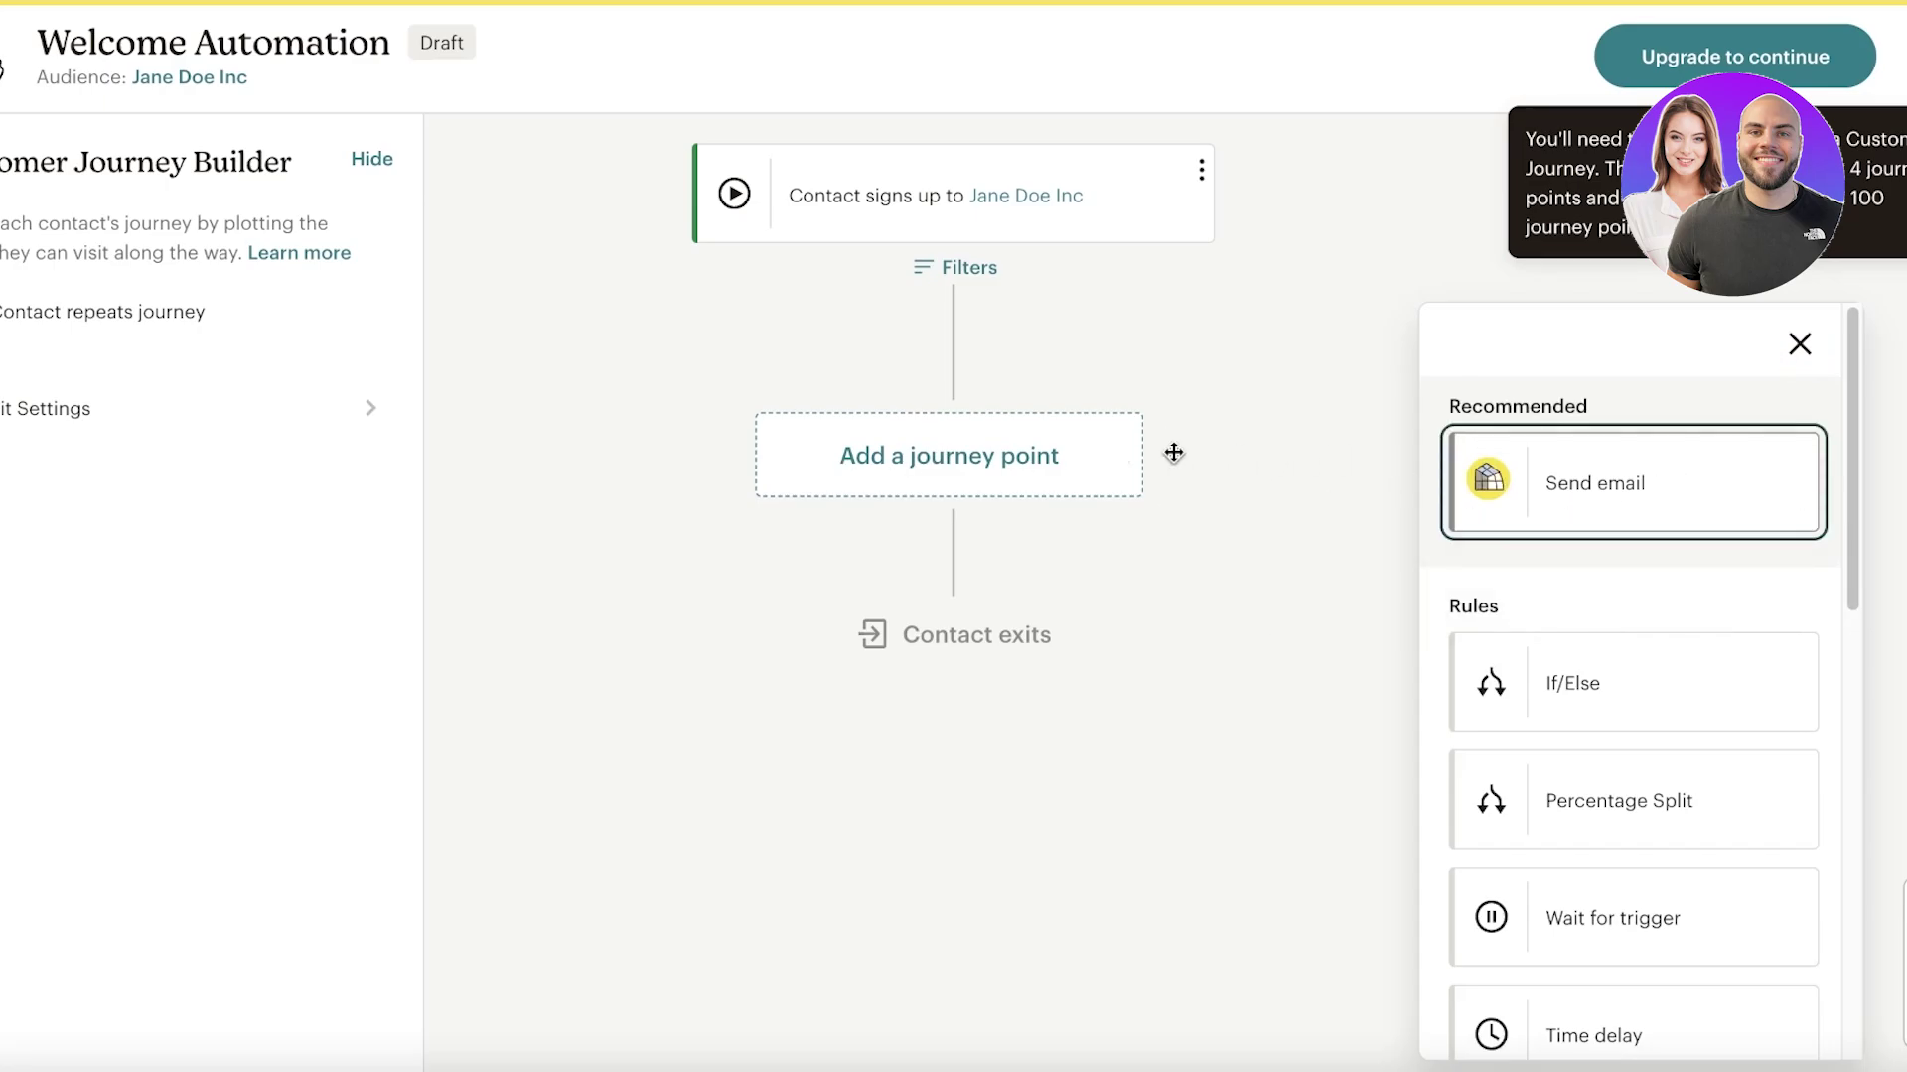
Add a Send email step to the journey and open its settings.
{"action": "left_click", "coordinate": [1490, 505]}
{"action": "scroll", "coordinate": [1302, 766], "scroll_direction": "down", "scroll_amount": 2}
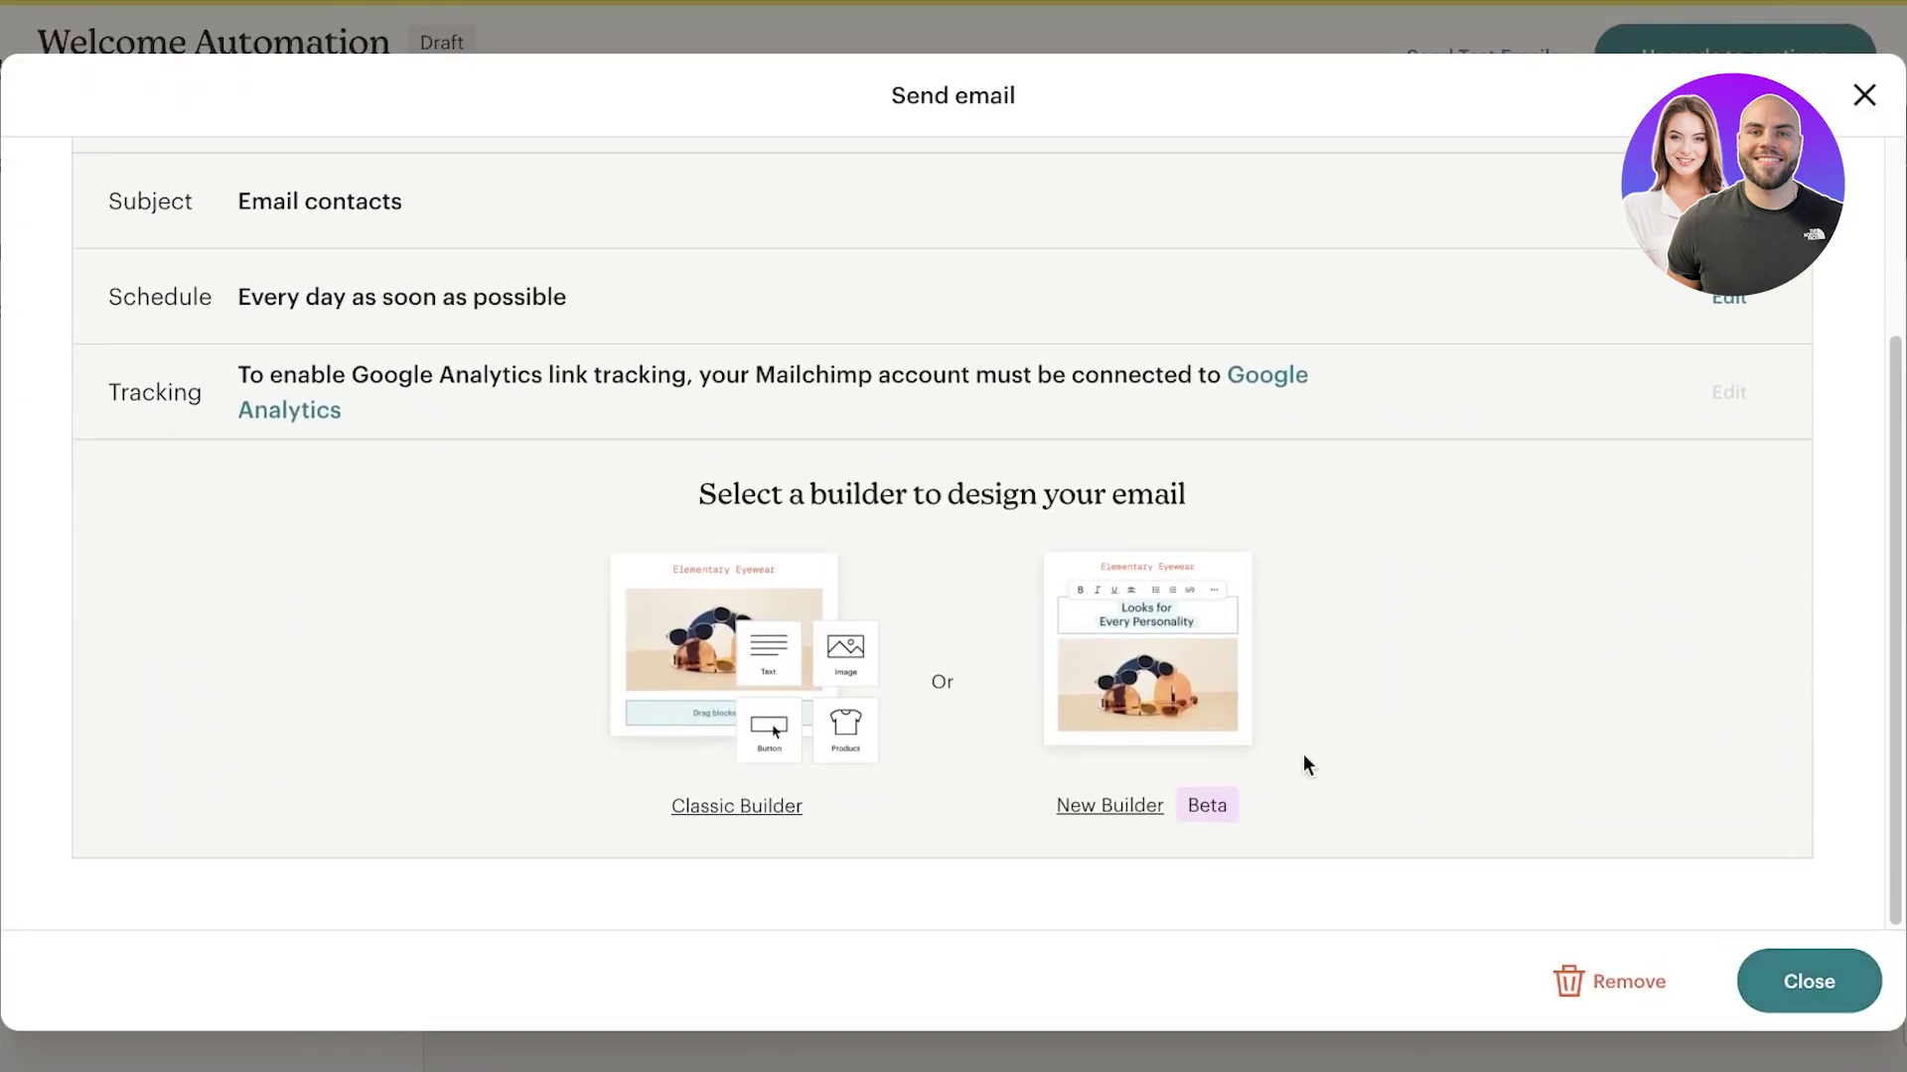
{"action": "scroll", "coordinate": [1260, 638], "scroll_direction": "up", "scroll_amount": 3}
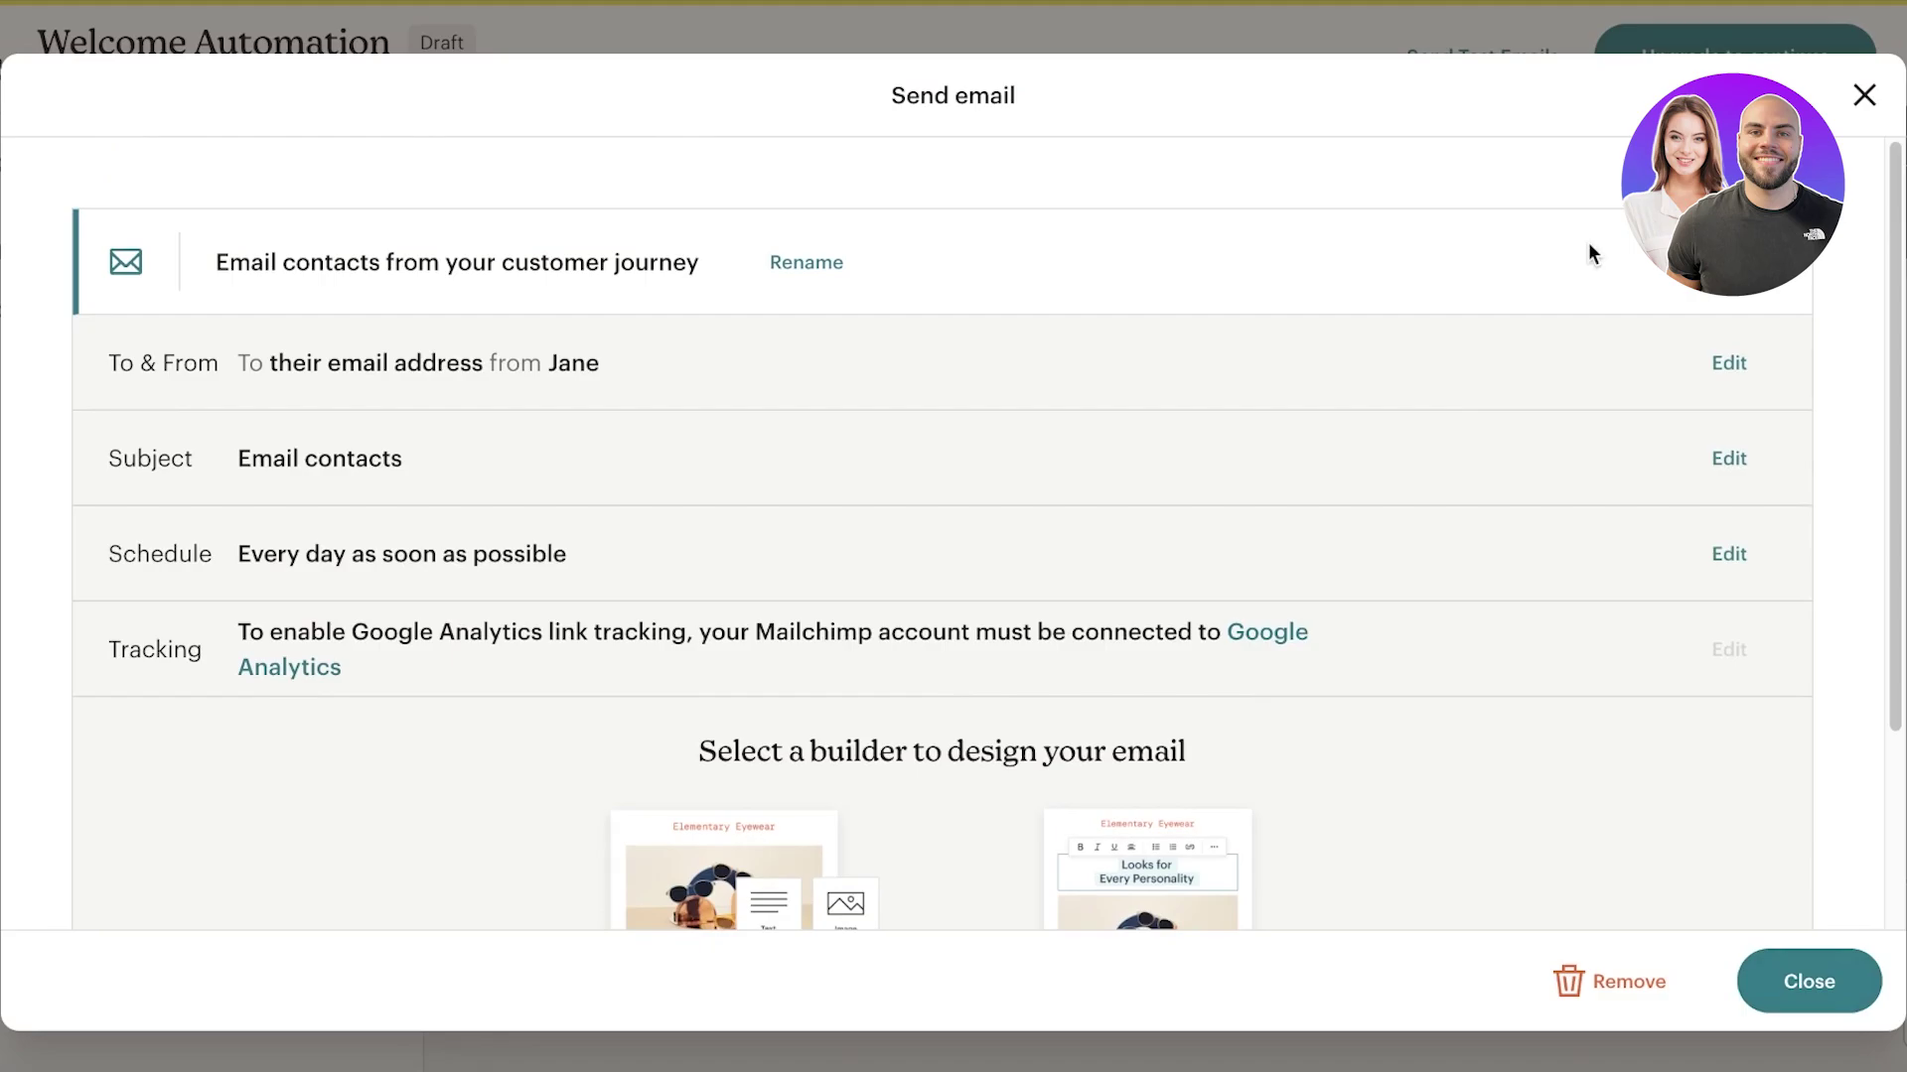
{"action": "left_click", "coordinate": [1802, 981]}
{"action": "left_click", "coordinate": [944, 552]}
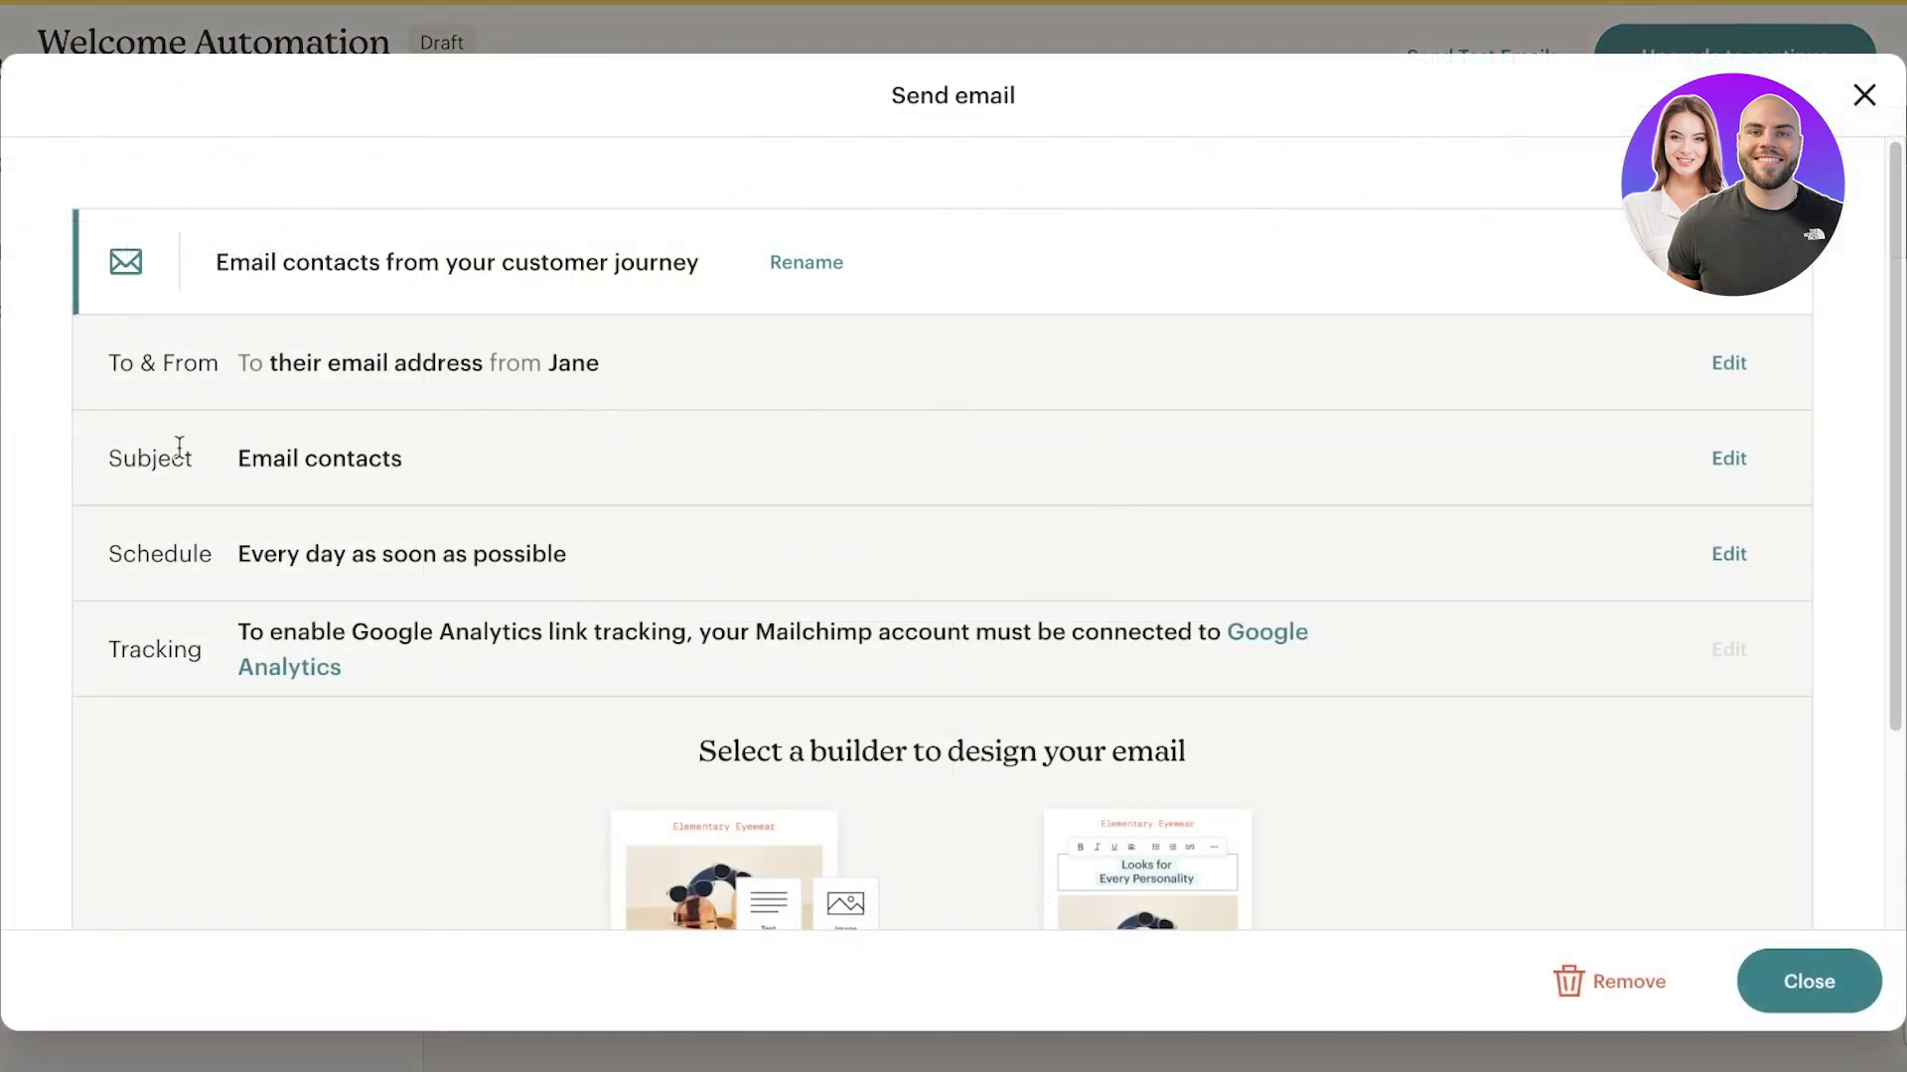
{"action": "scroll", "coordinate": [447, 641], "scroll_direction": "down", "scroll_amount": 2}
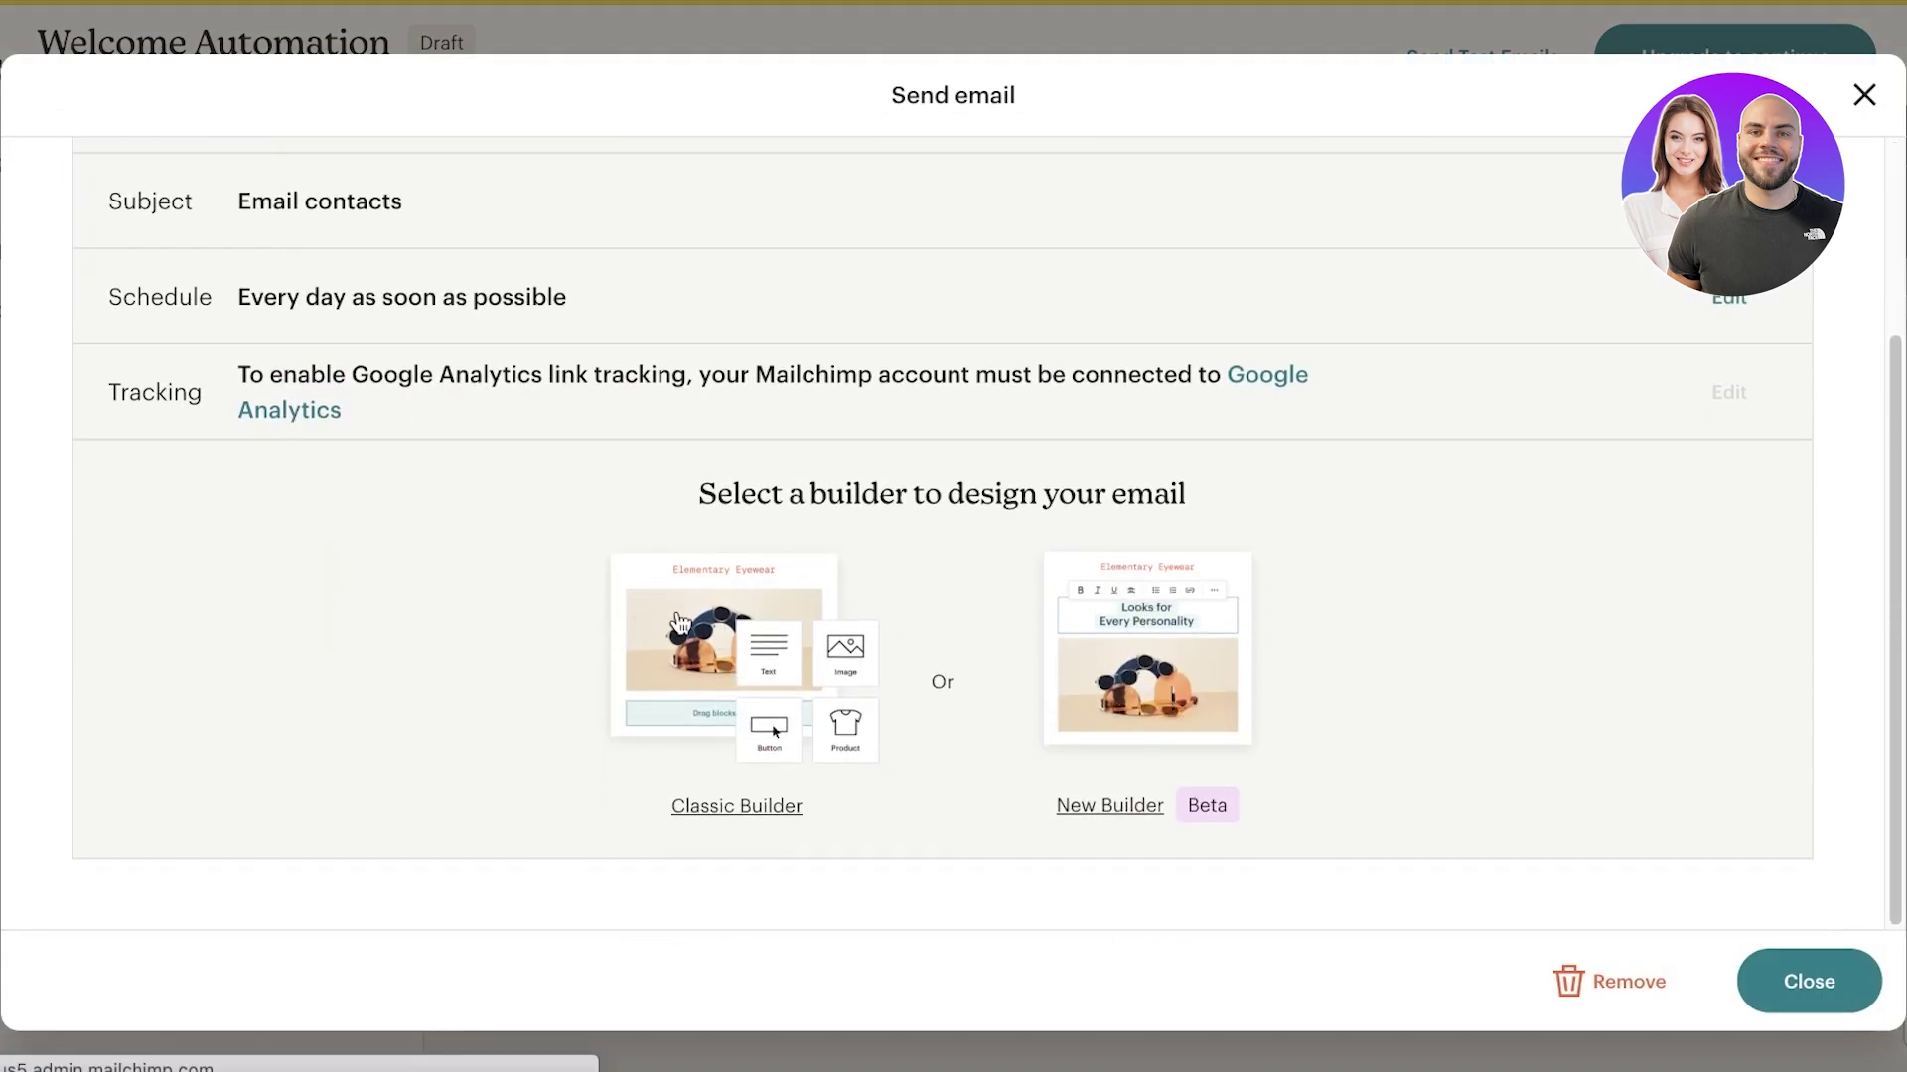
{"action": "scroll", "coordinate": [1015, 673], "scroll_direction": "up", "scroll_amount": 1}
Design the email in Classic Builder using the saved Welcome Template.
{"action": "left_click", "coordinate": [1015, 673]}
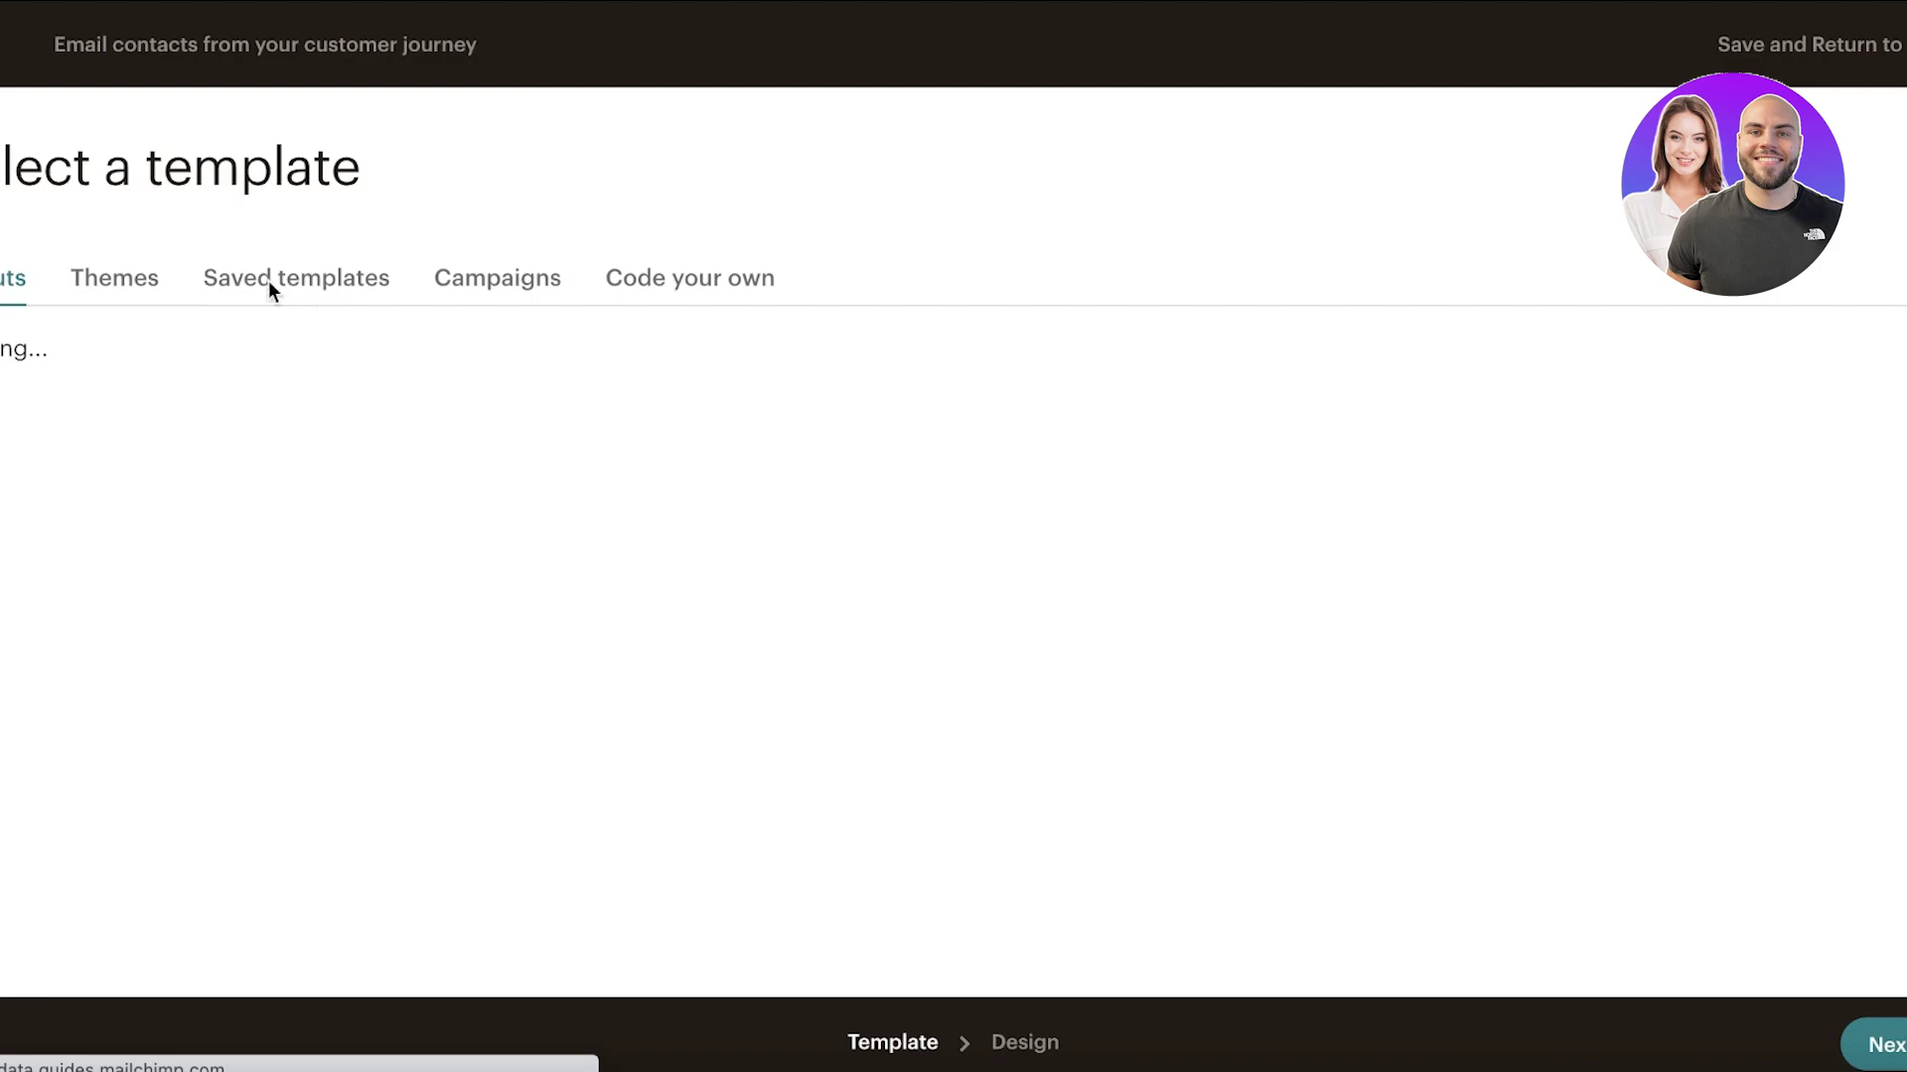
{"action": "scroll", "coordinate": [479, 356], "scroll_direction": "down", "scroll_amount": 3}
{"action": "scroll", "coordinate": [479, 362], "scroll_direction": "up", "scroll_amount": 3}
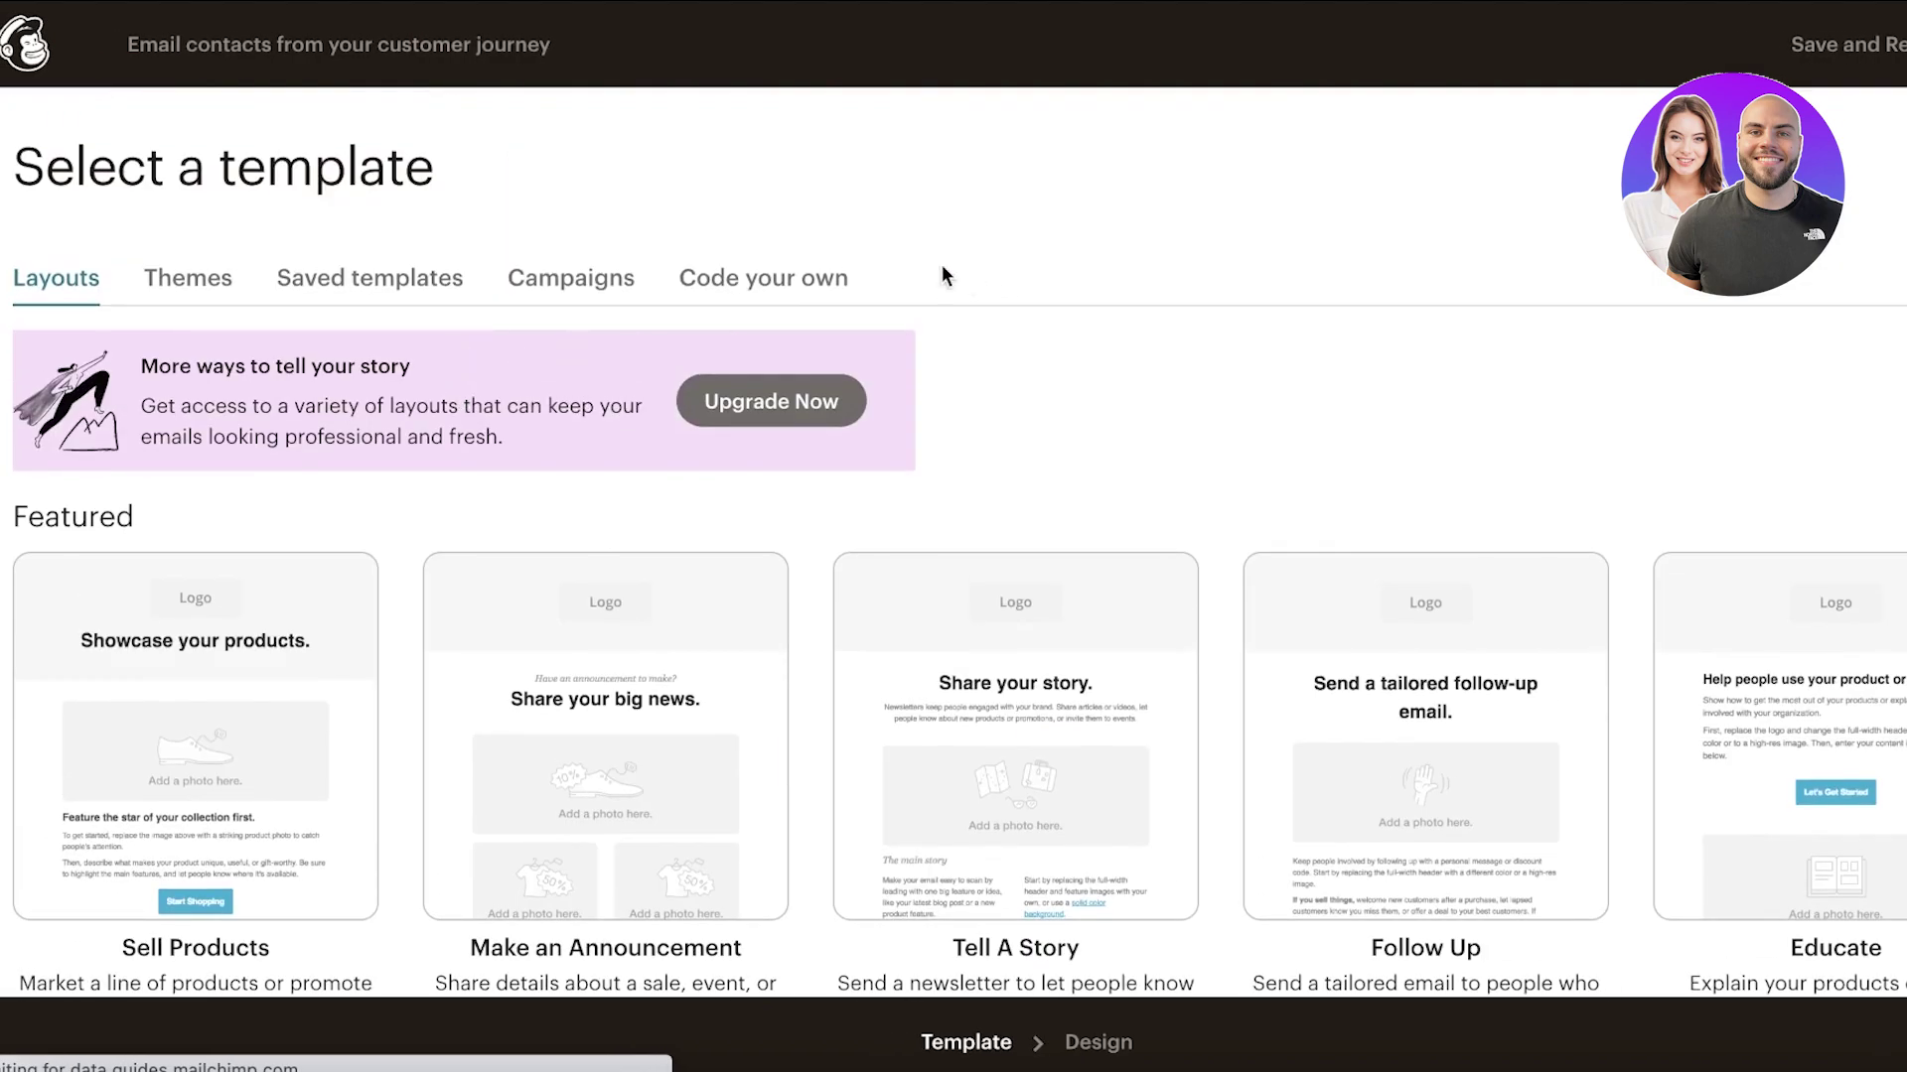
{"action": "left_click", "coordinate": [312, 281]}
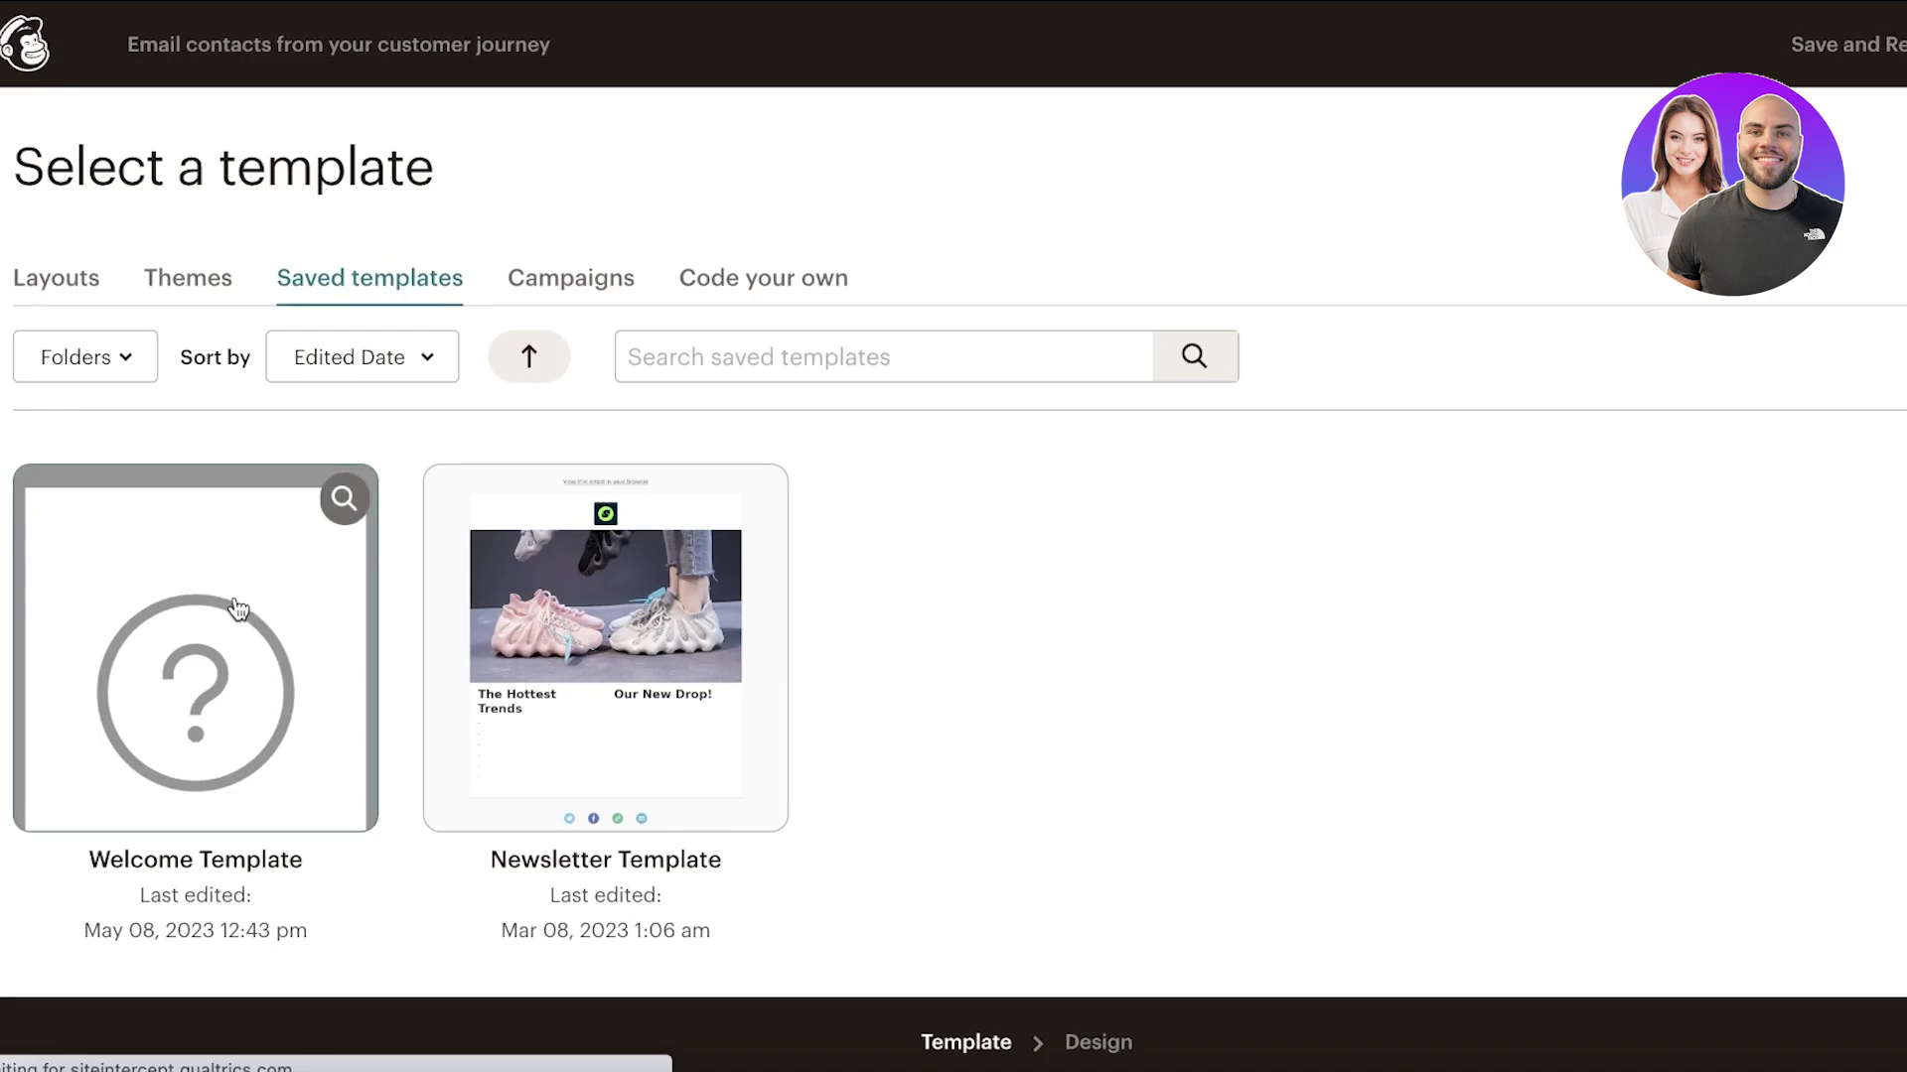
{"action": "left_click", "coordinate": [269, 526]}
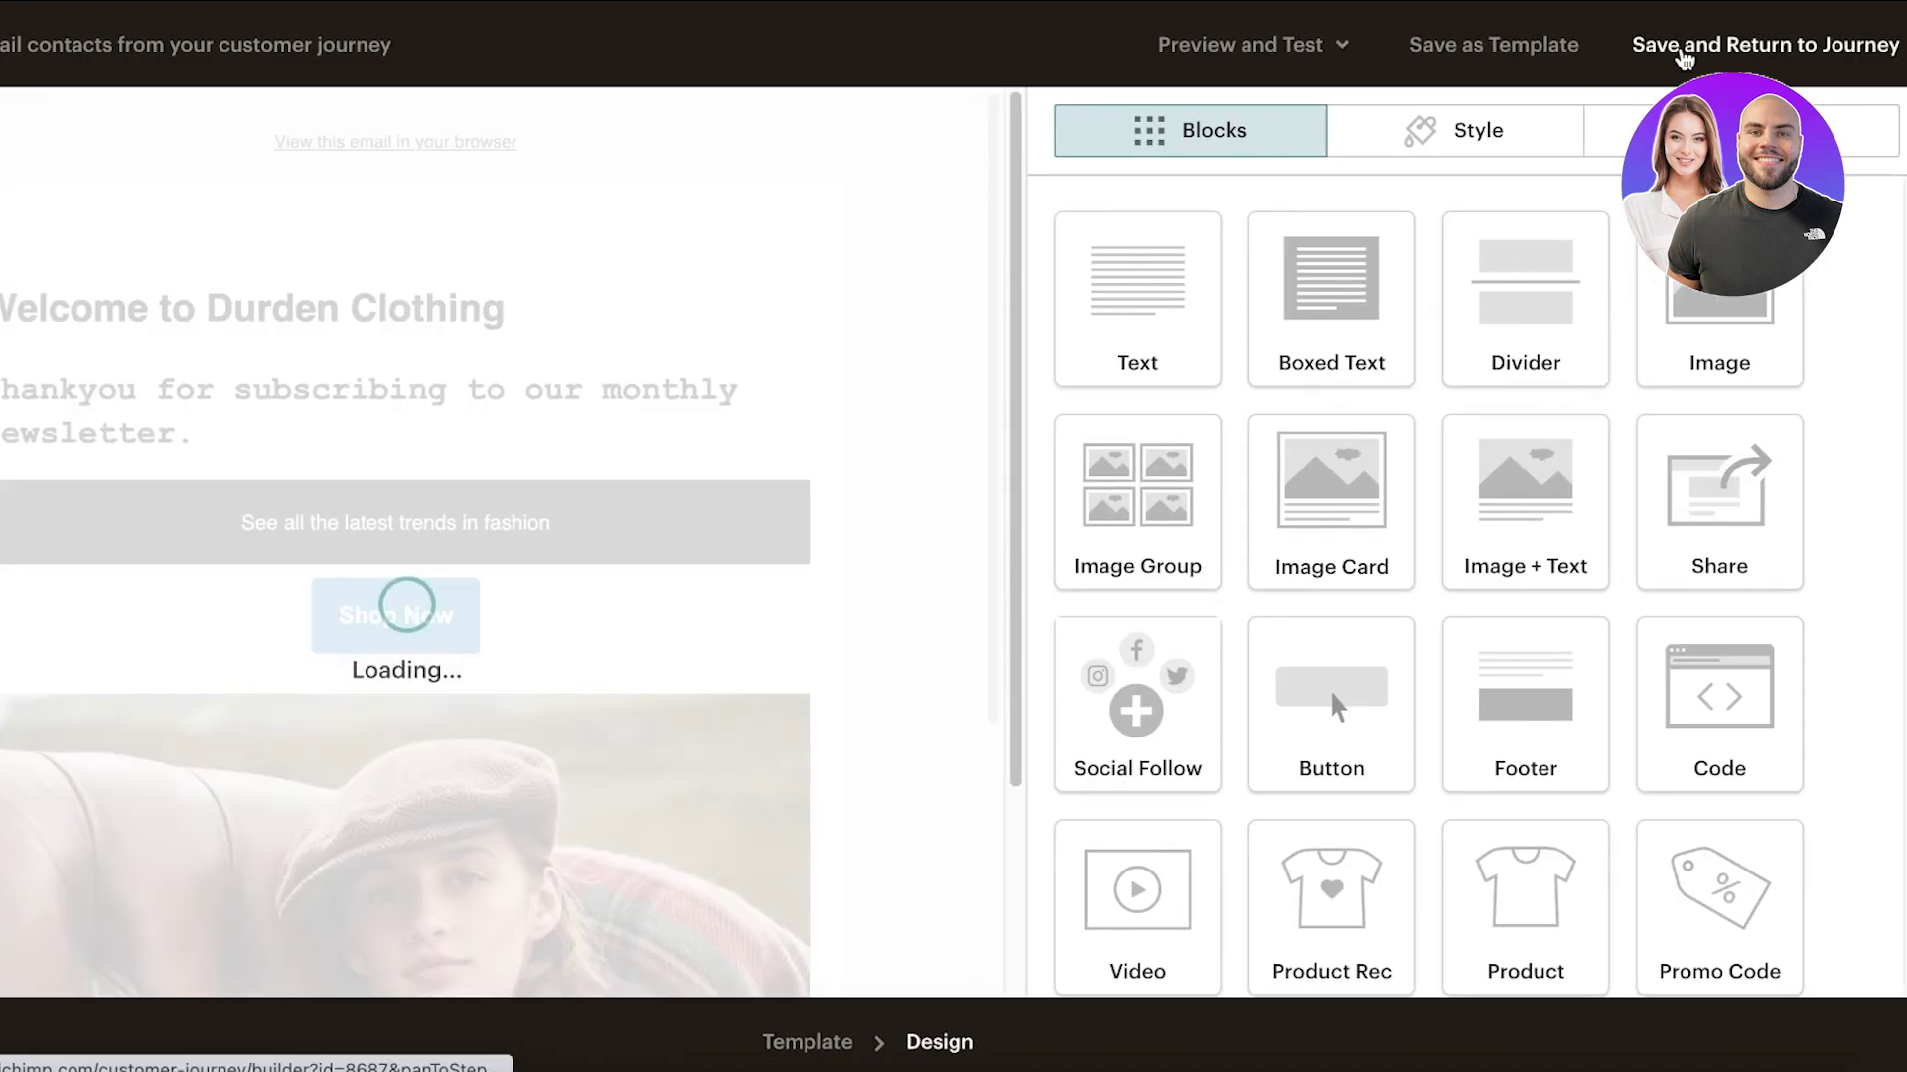
Save the email, return to the journey, and open the starting point's entry restrictions.
{"action": "left_click", "coordinate": [1685, 50]}
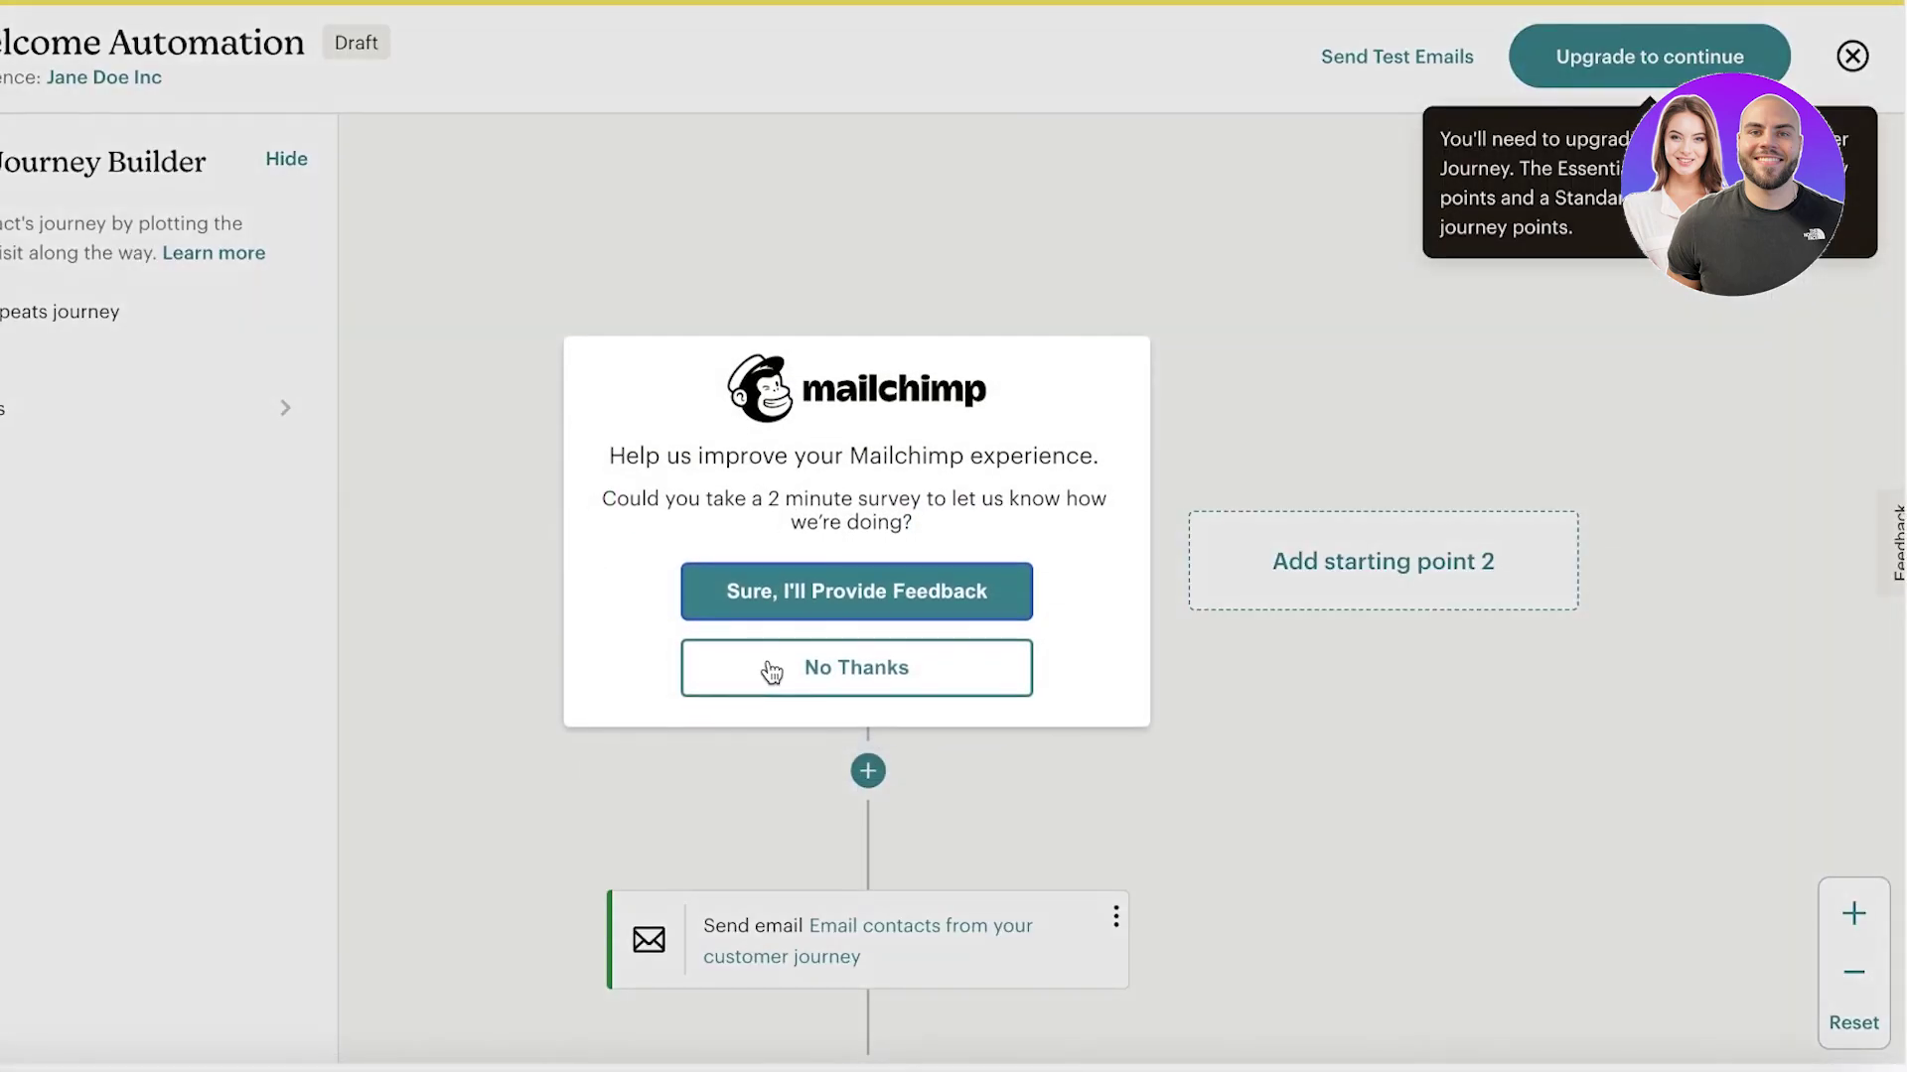
{"action": "left_click", "coordinate": [765, 668]}
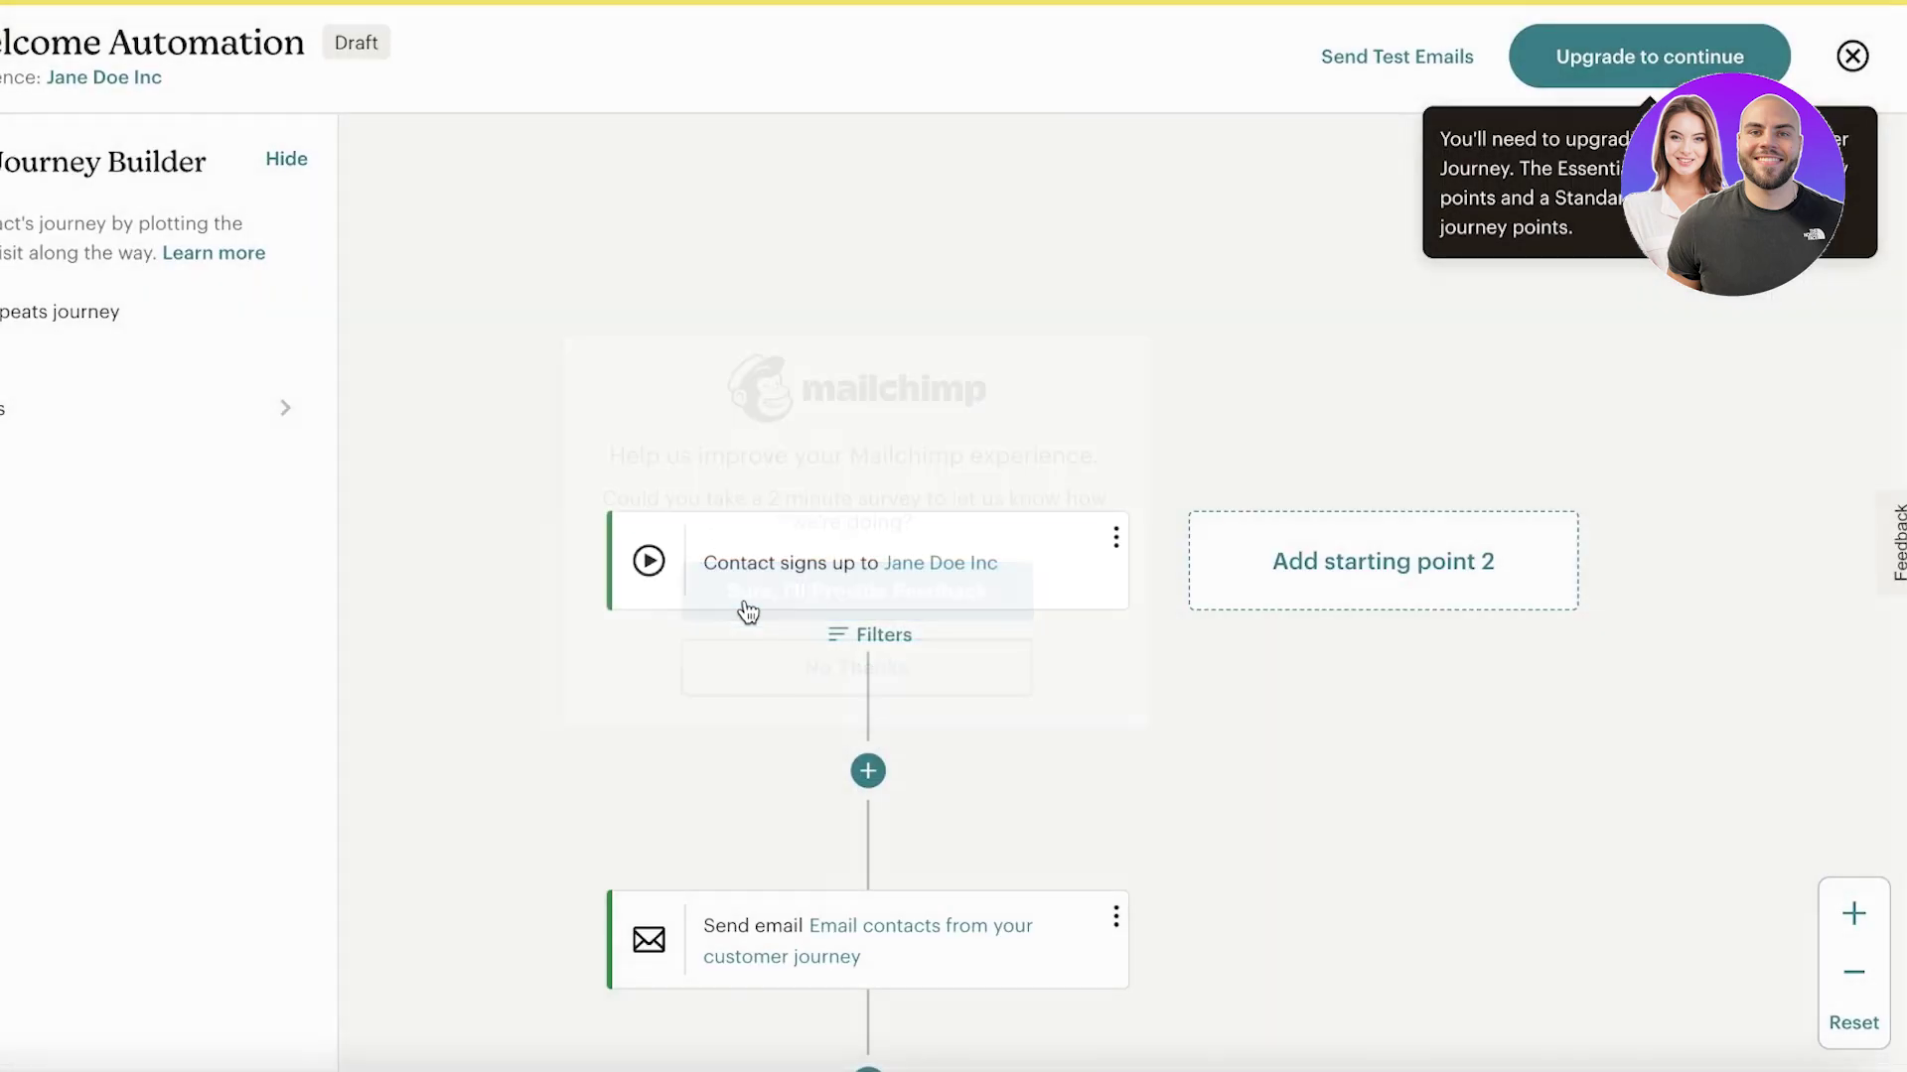
{"action": "left_click", "coordinate": [938, 564]}
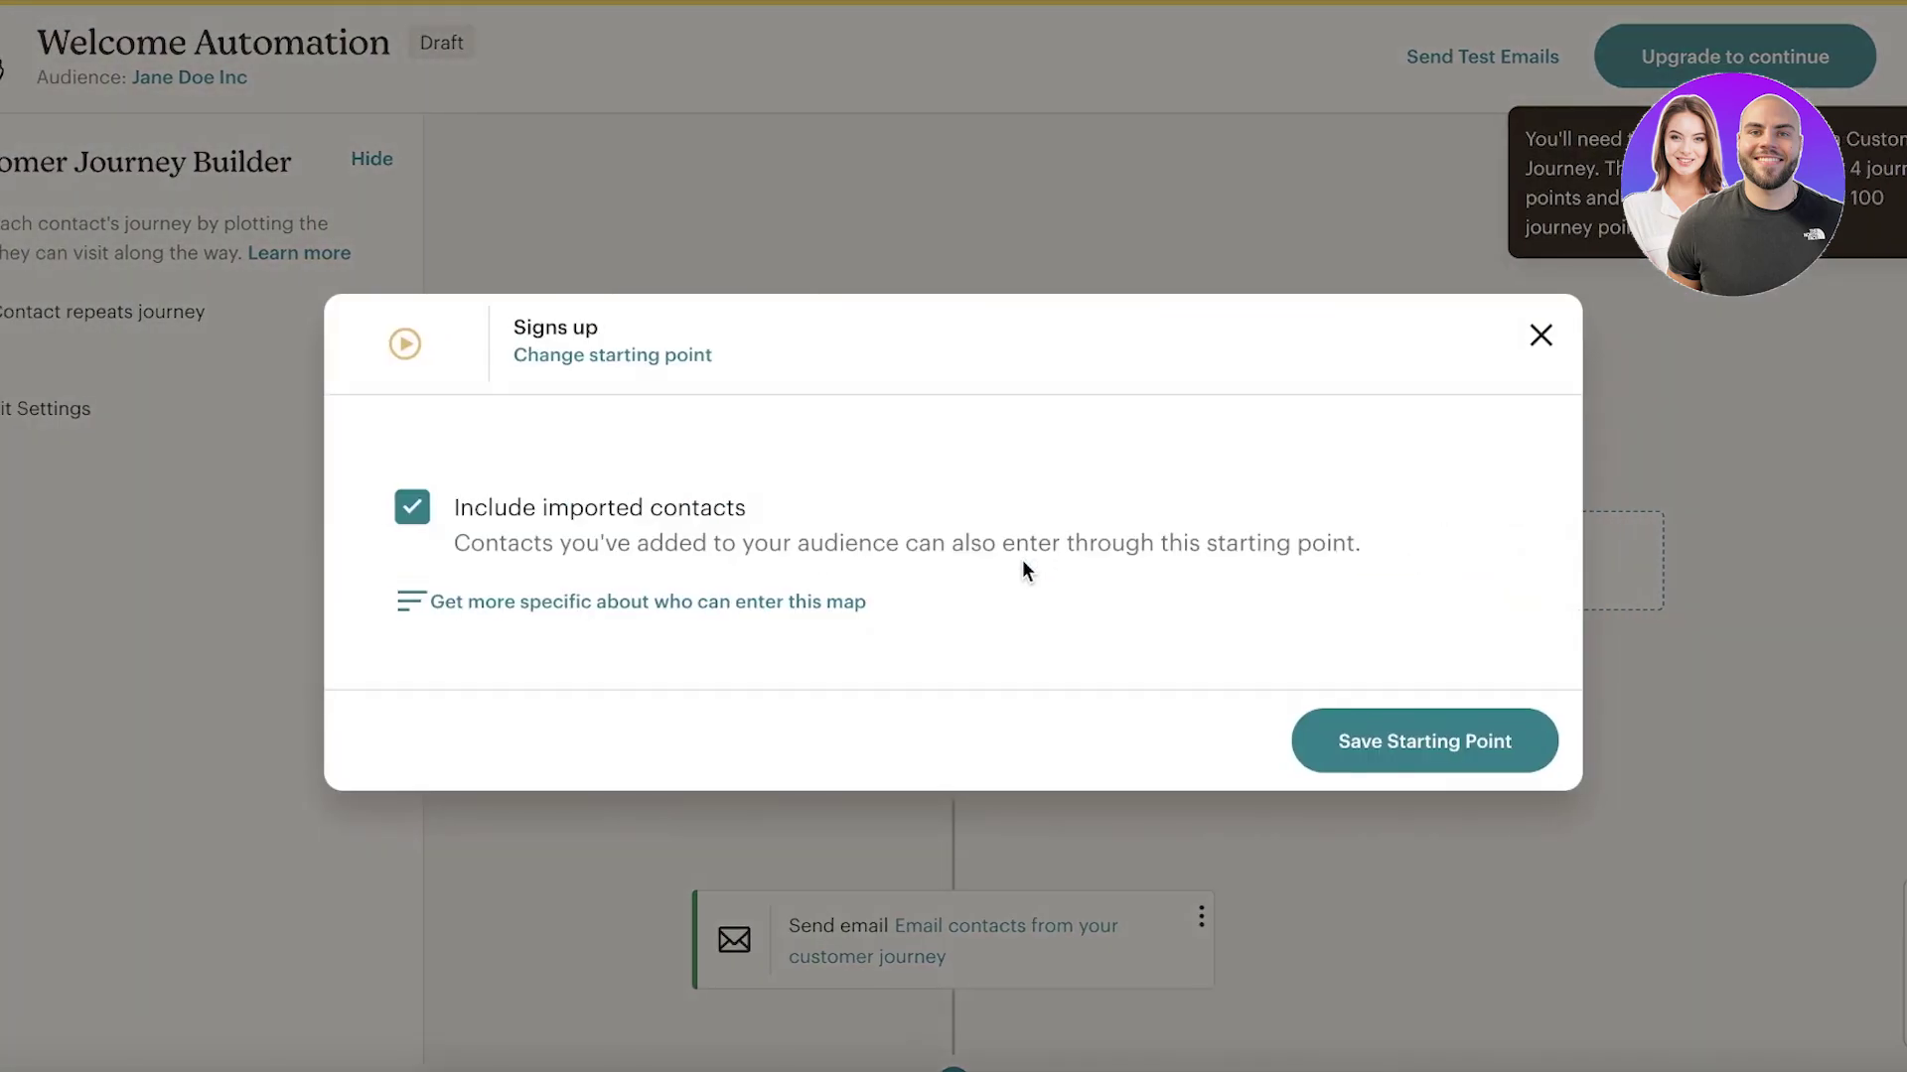
{"action": "left_click", "coordinate": [456, 506]}
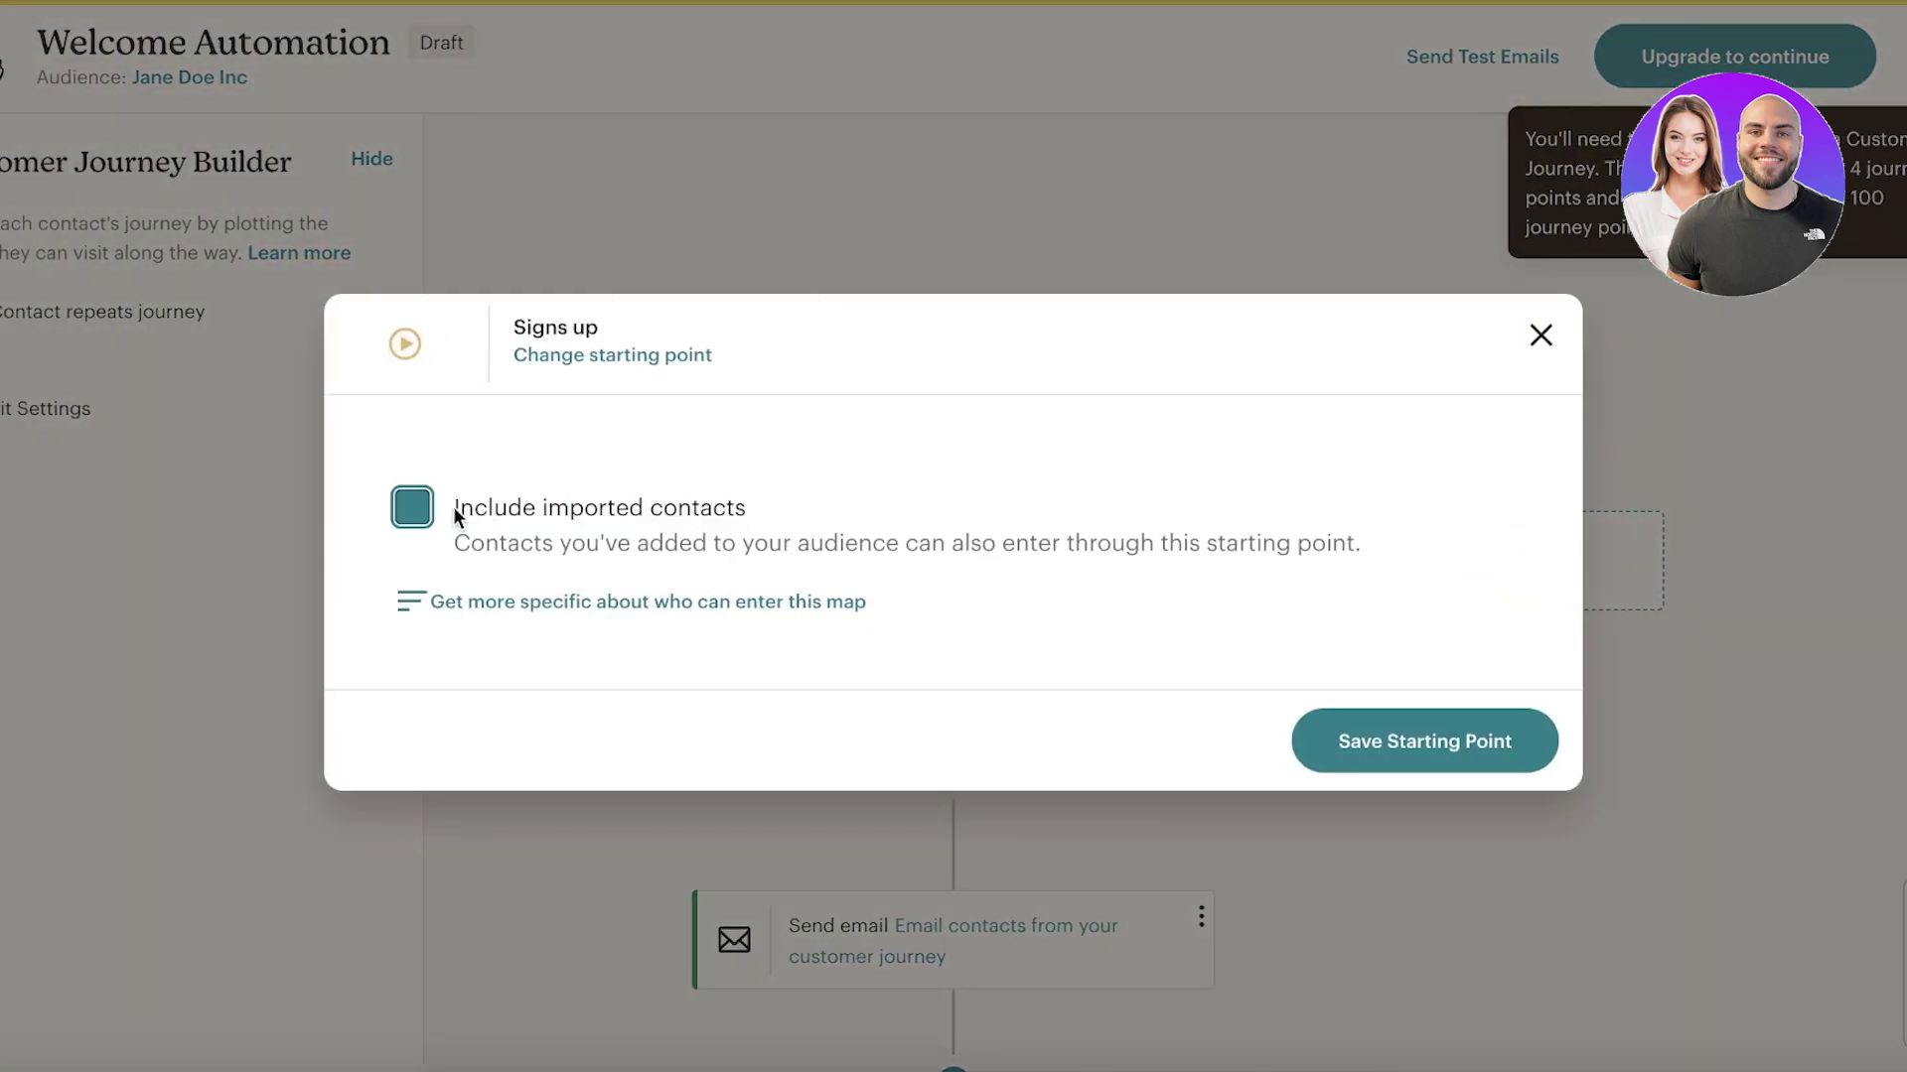
{"action": "left_click", "coordinate": [491, 604]}
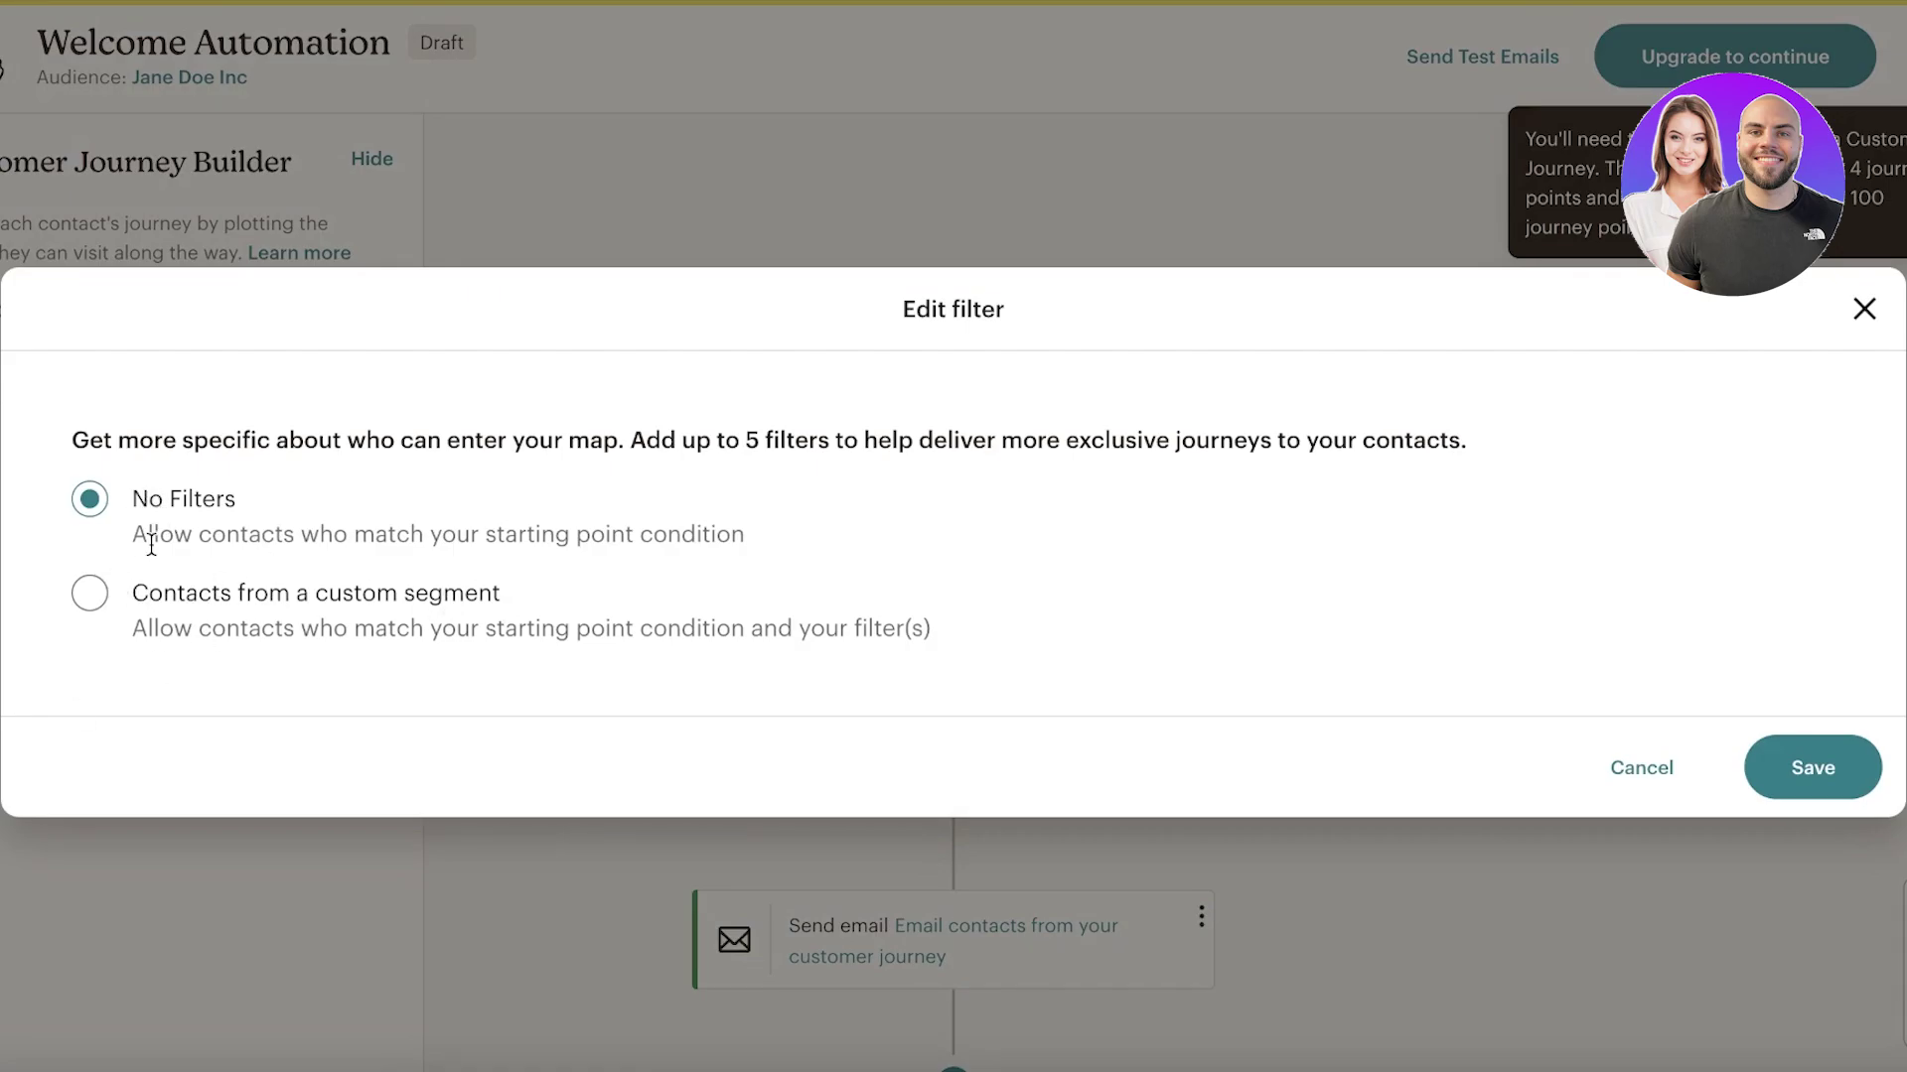
Limit entry to a custom segment where signup source was Hosted Signup Form, and save.
{"action": "left_click", "coordinate": [87, 596]}
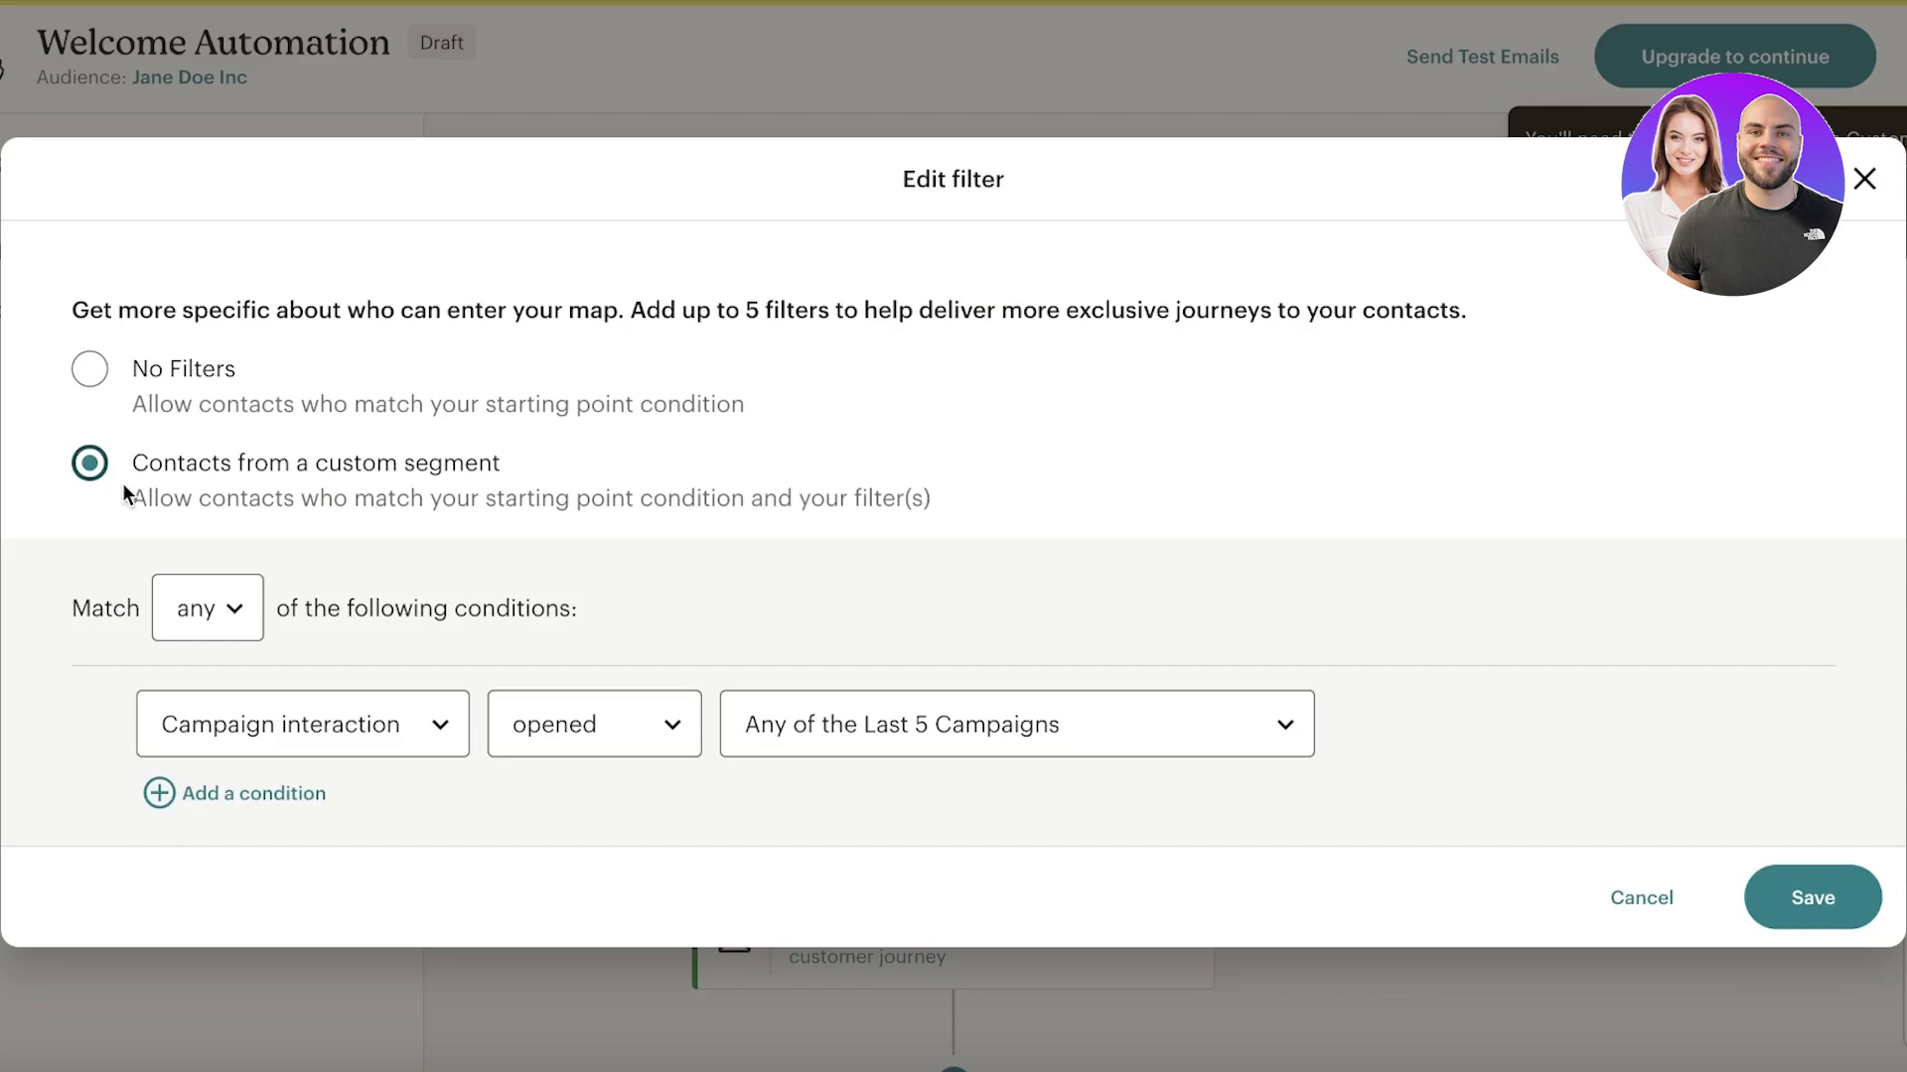
{"action": "left_click", "coordinate": [429, 707]}
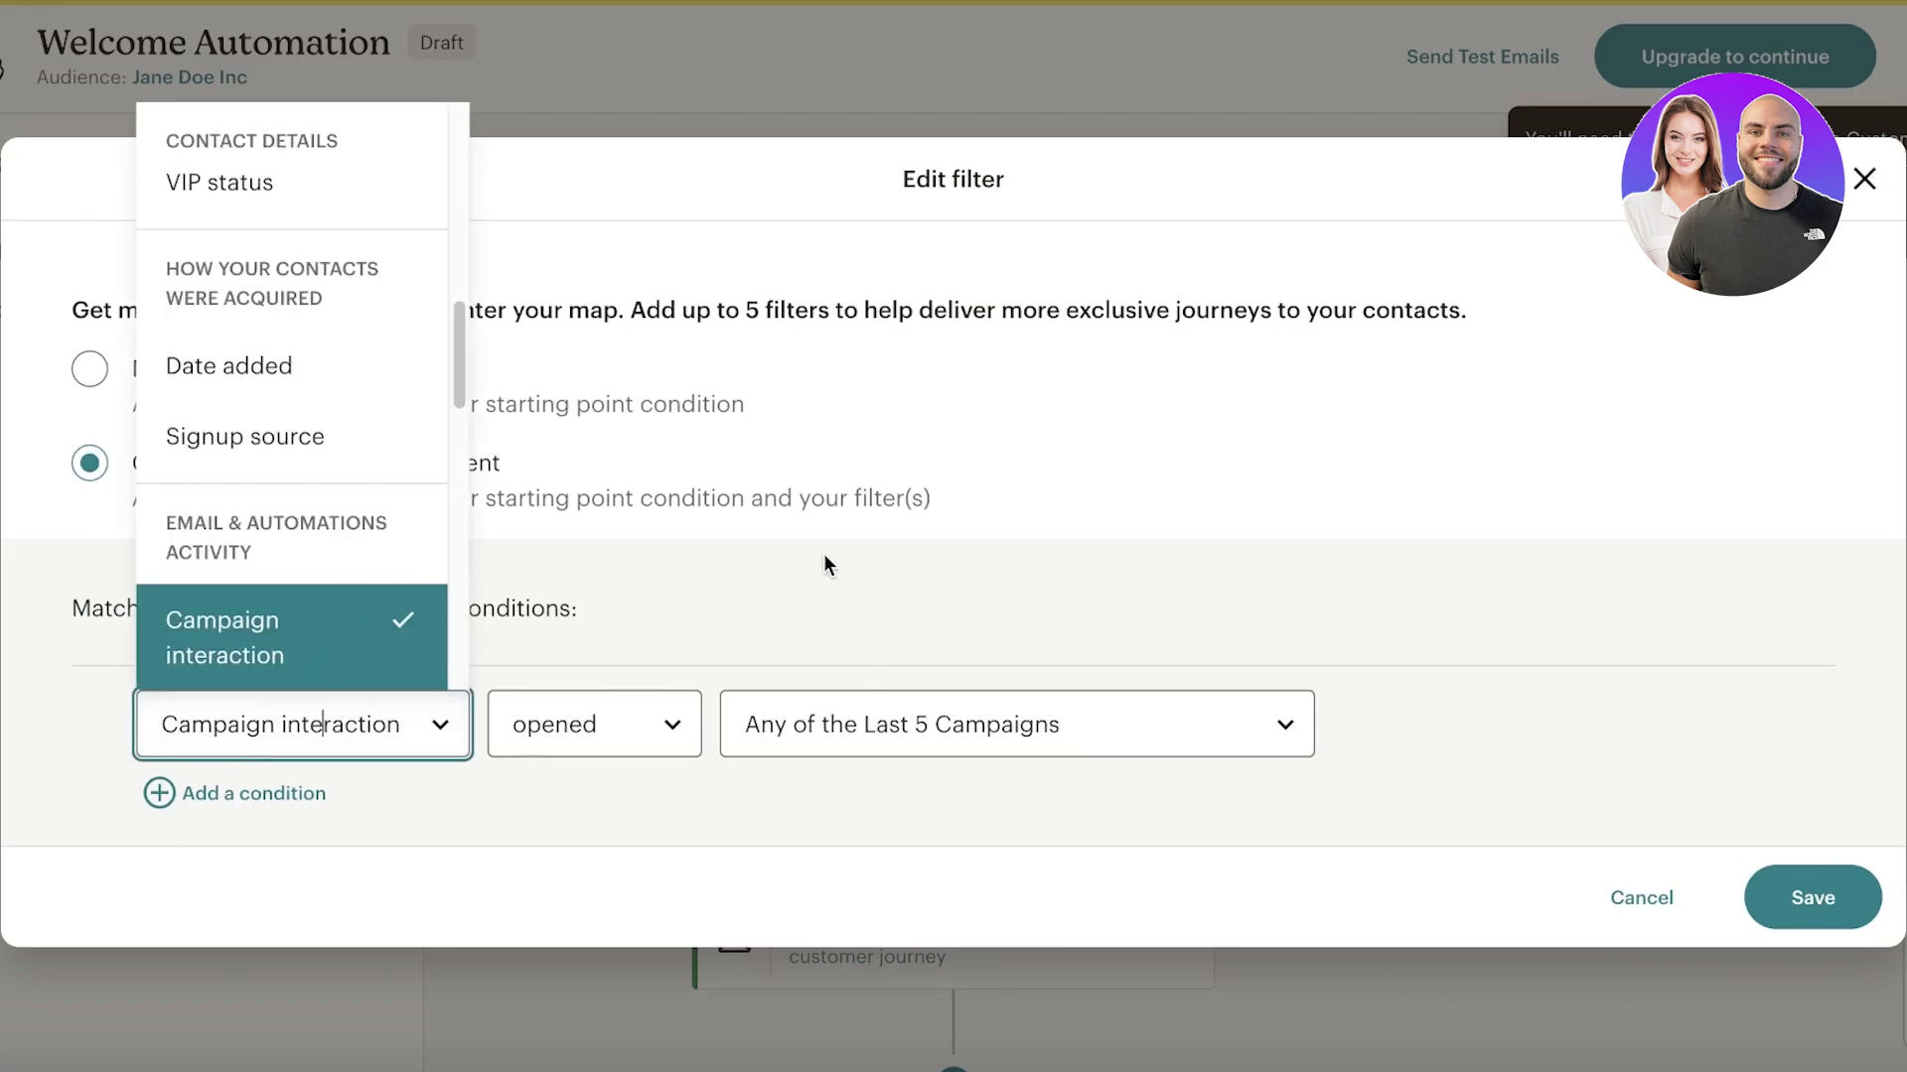
{"action": "left_click", "coordinate": [290, 436]}
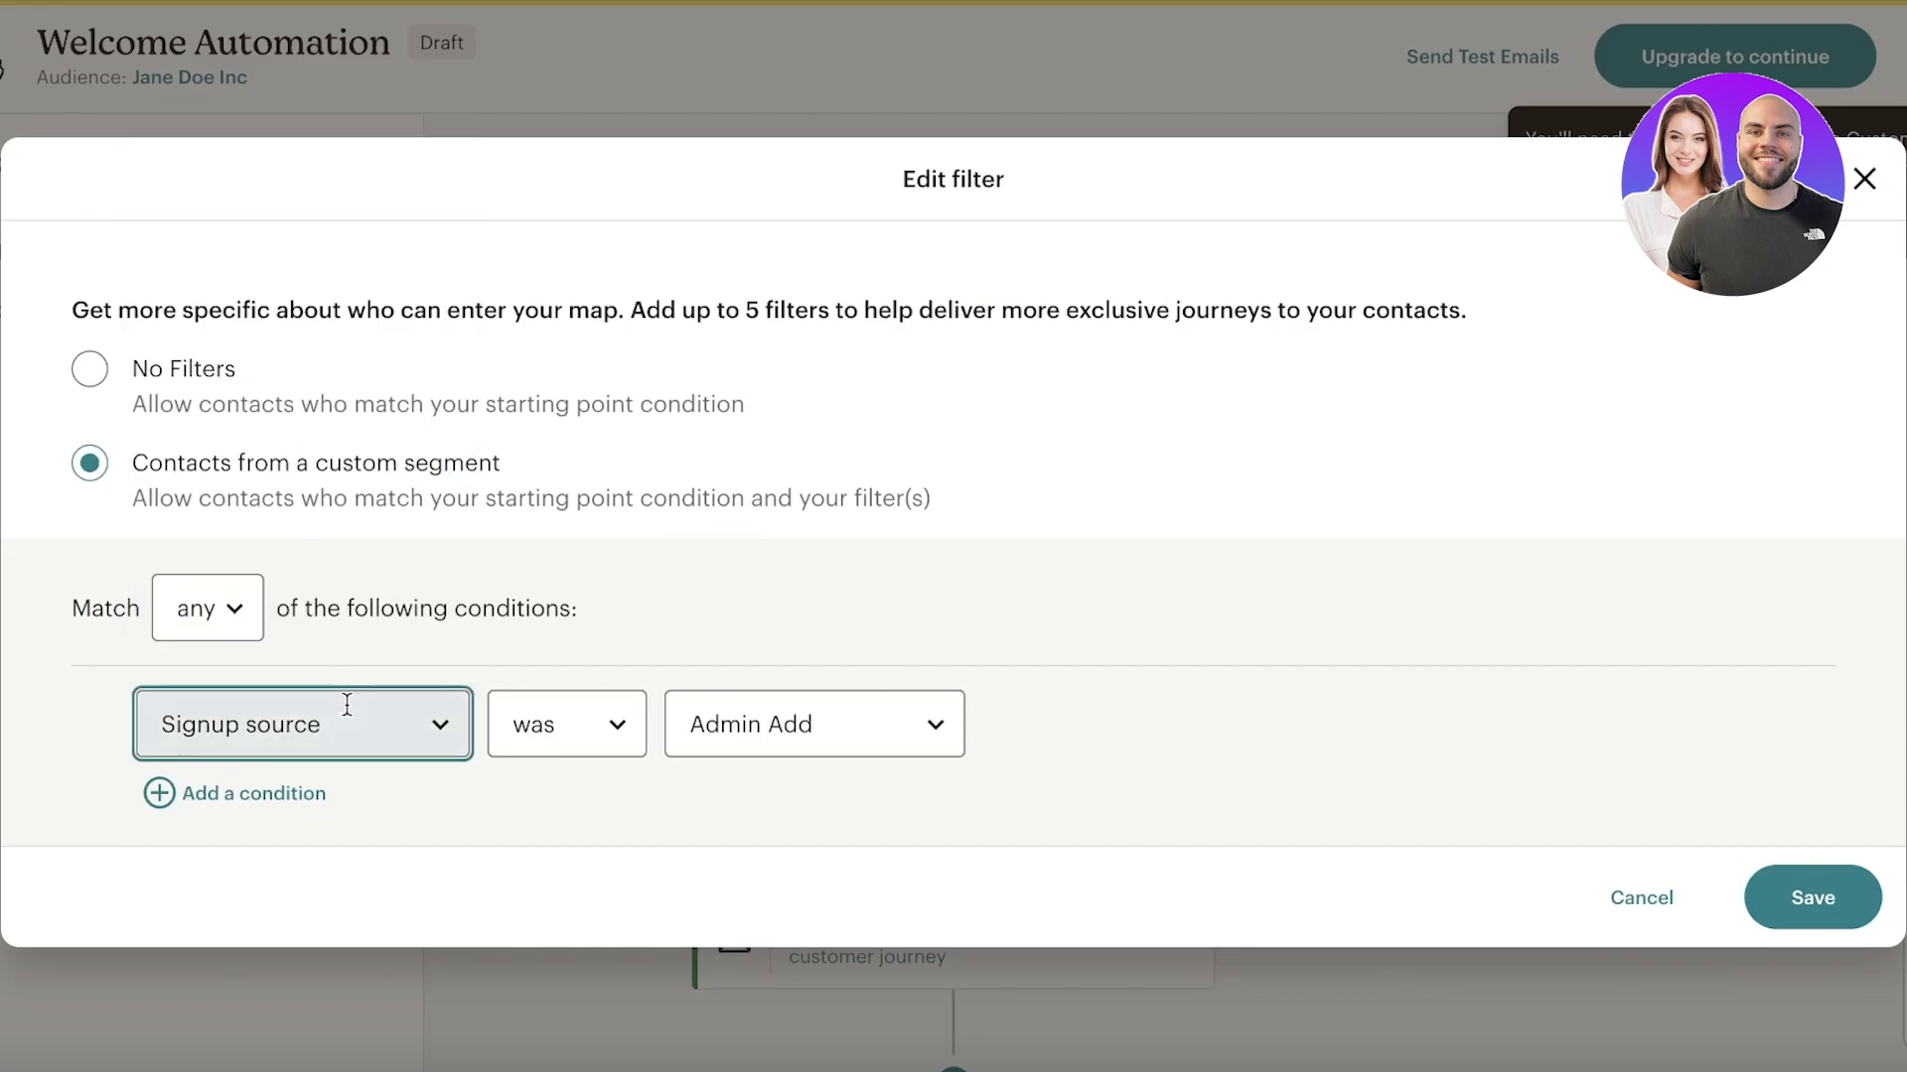
{"action": "left_click", "coordinate": [604, 725]}
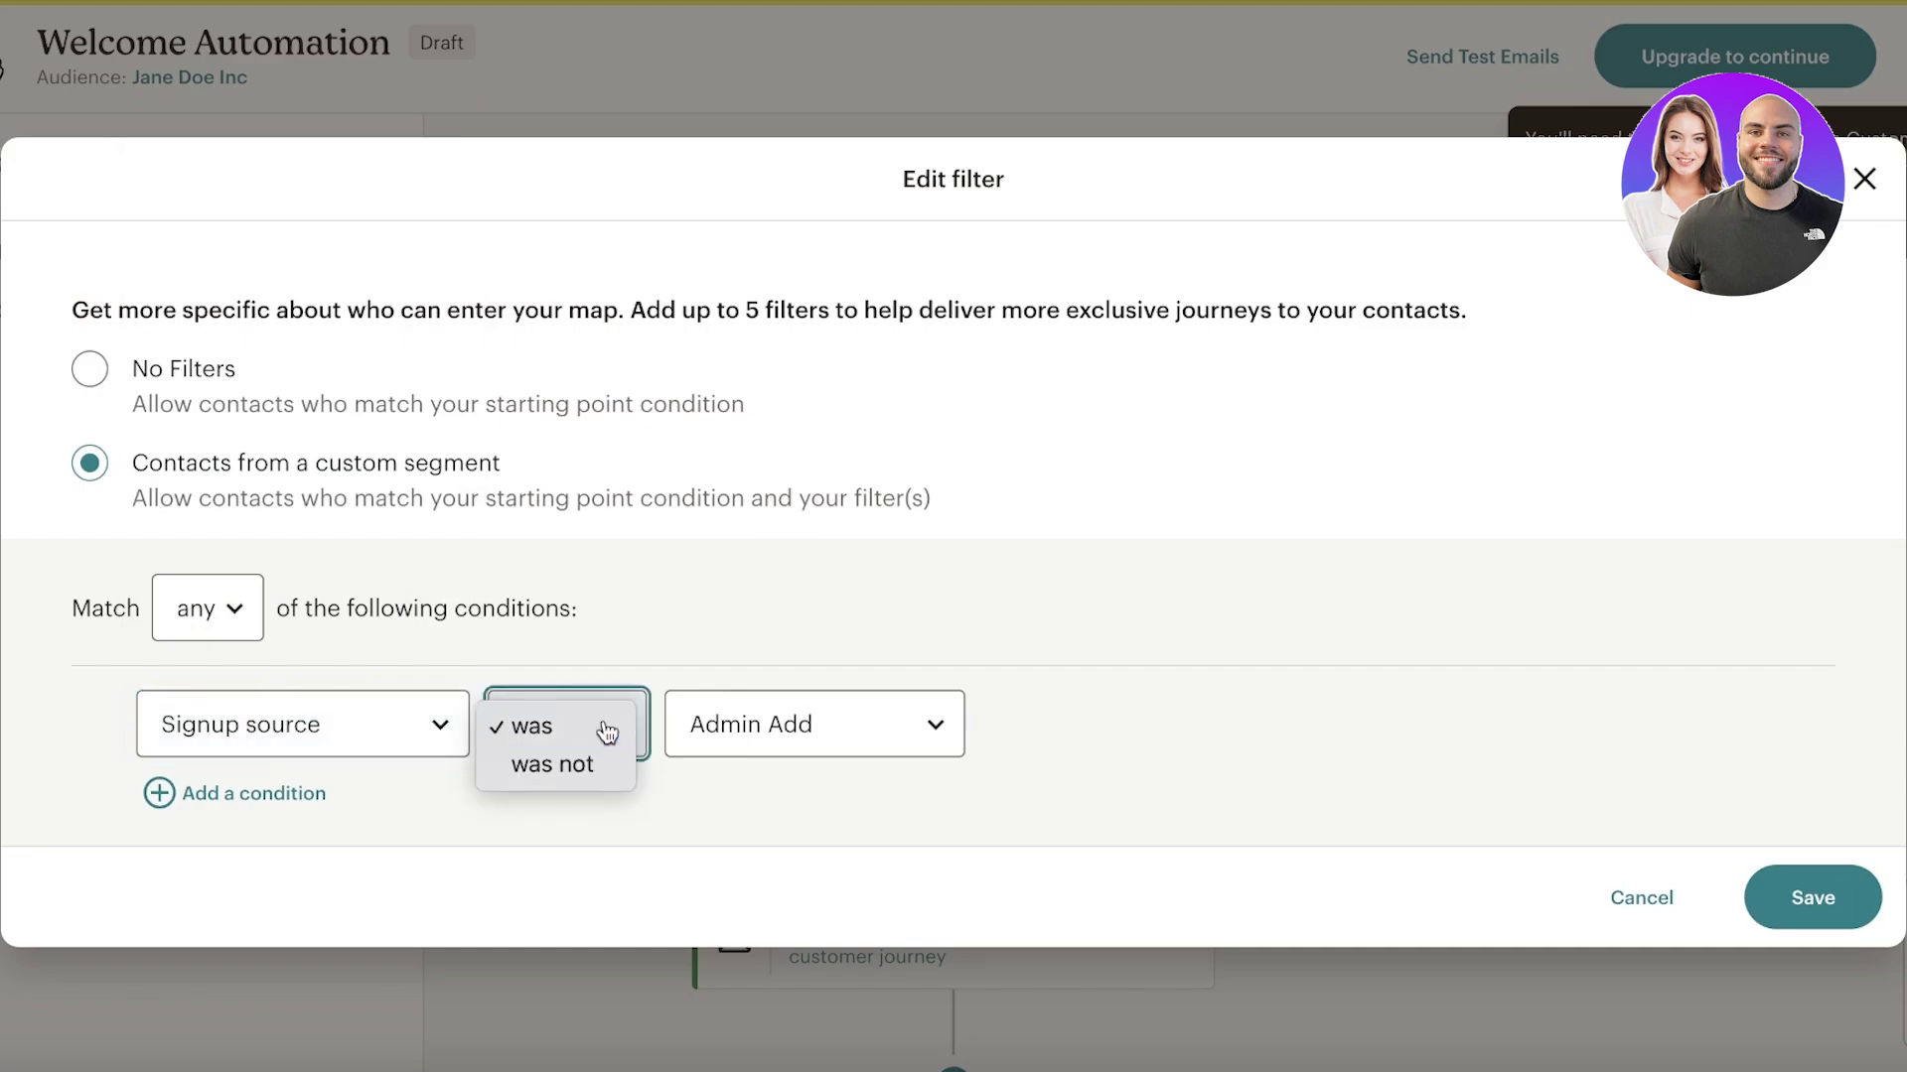
{"action": "left_click", "coordinate": [609, 732]}
{"action": "left_click", "coordinate": [787, 733]}
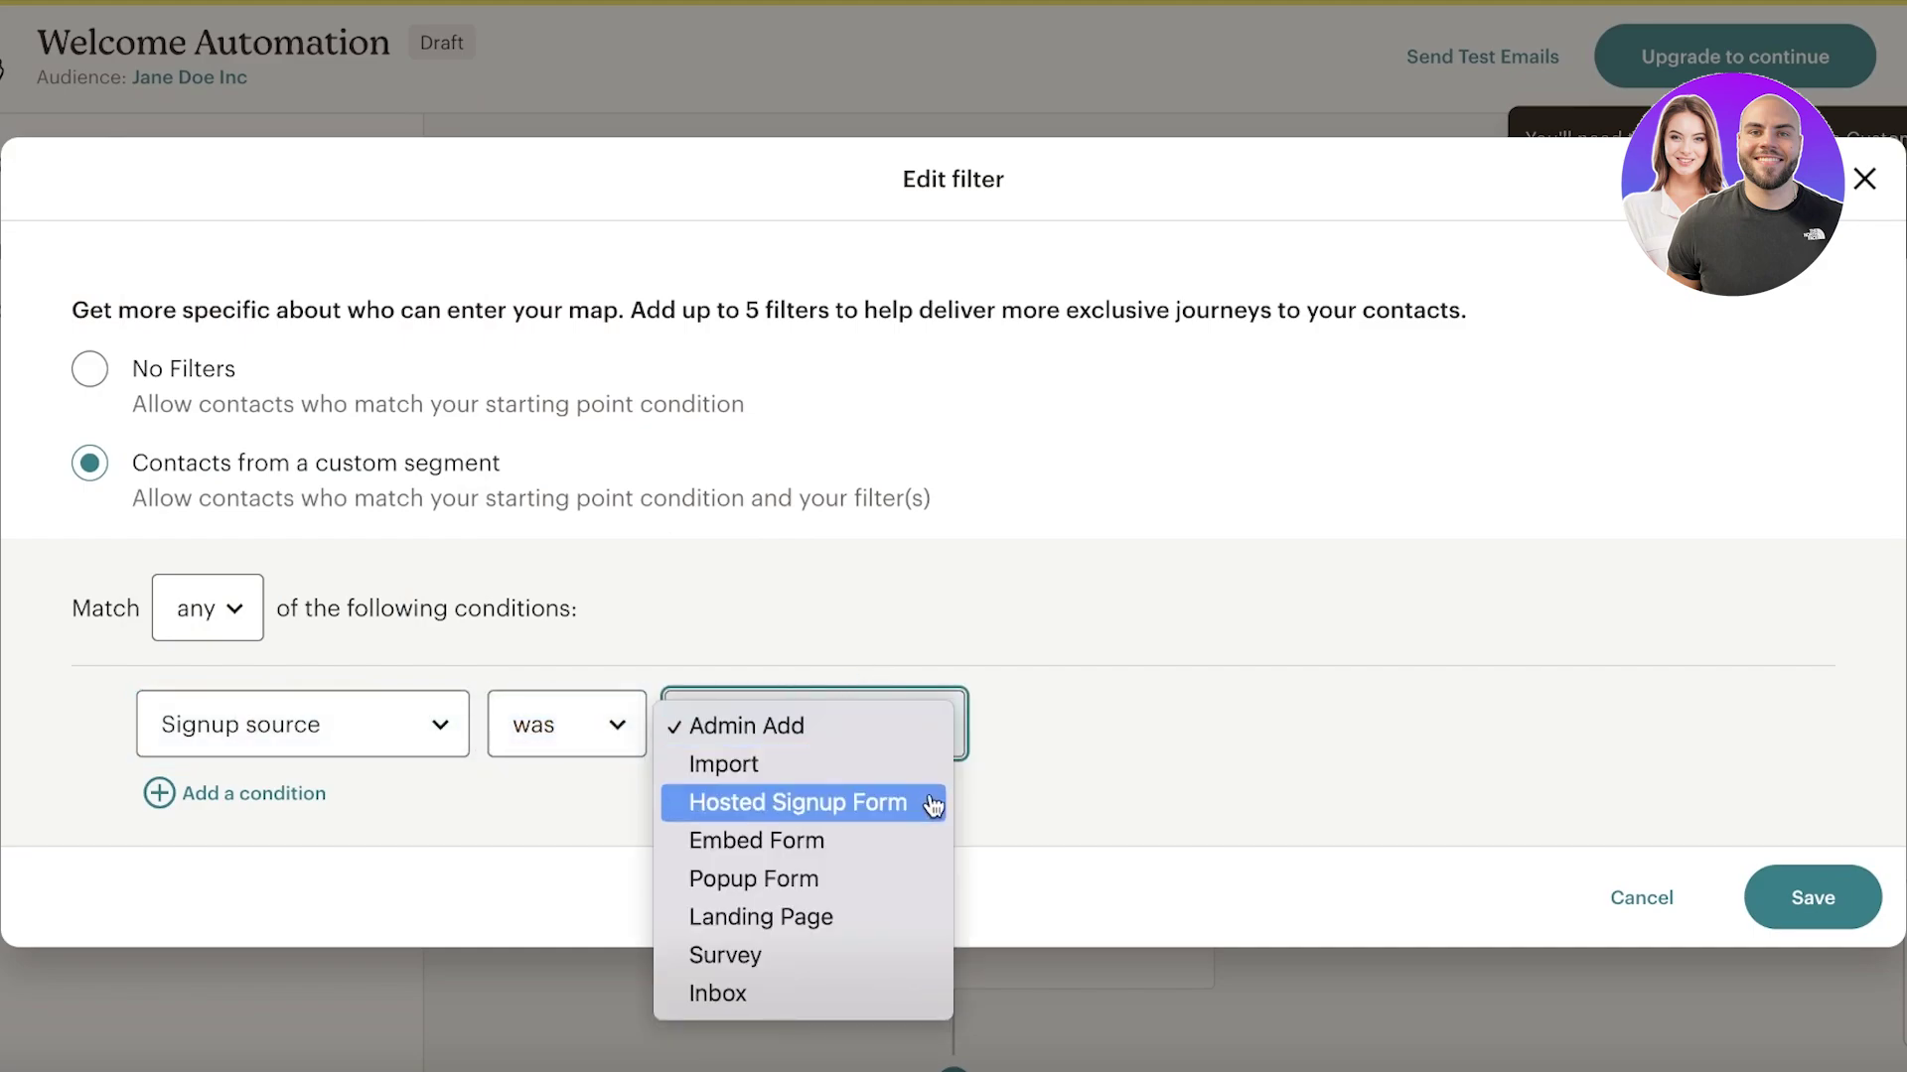
{"action": "left_click", "coordinate": [860, 814]}
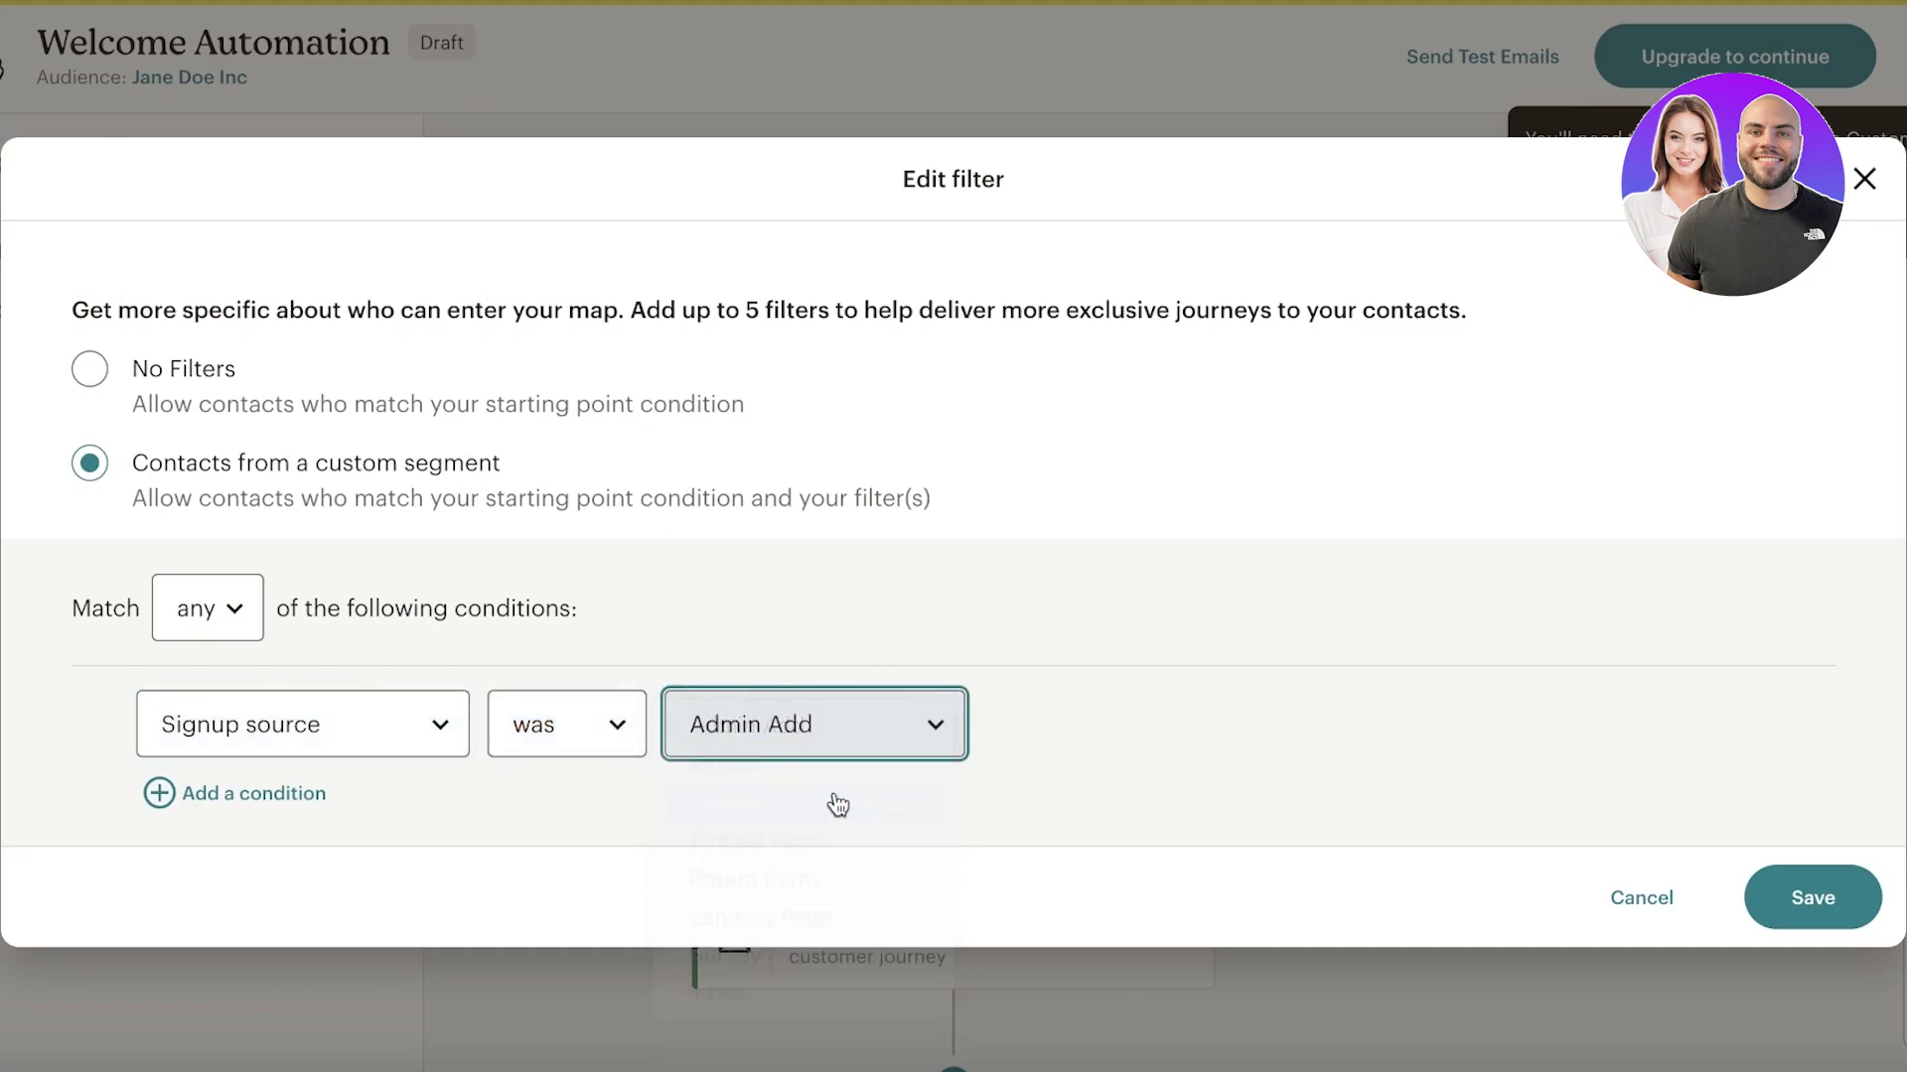
{"action": "left_click", "coordinate": [851, 727]}
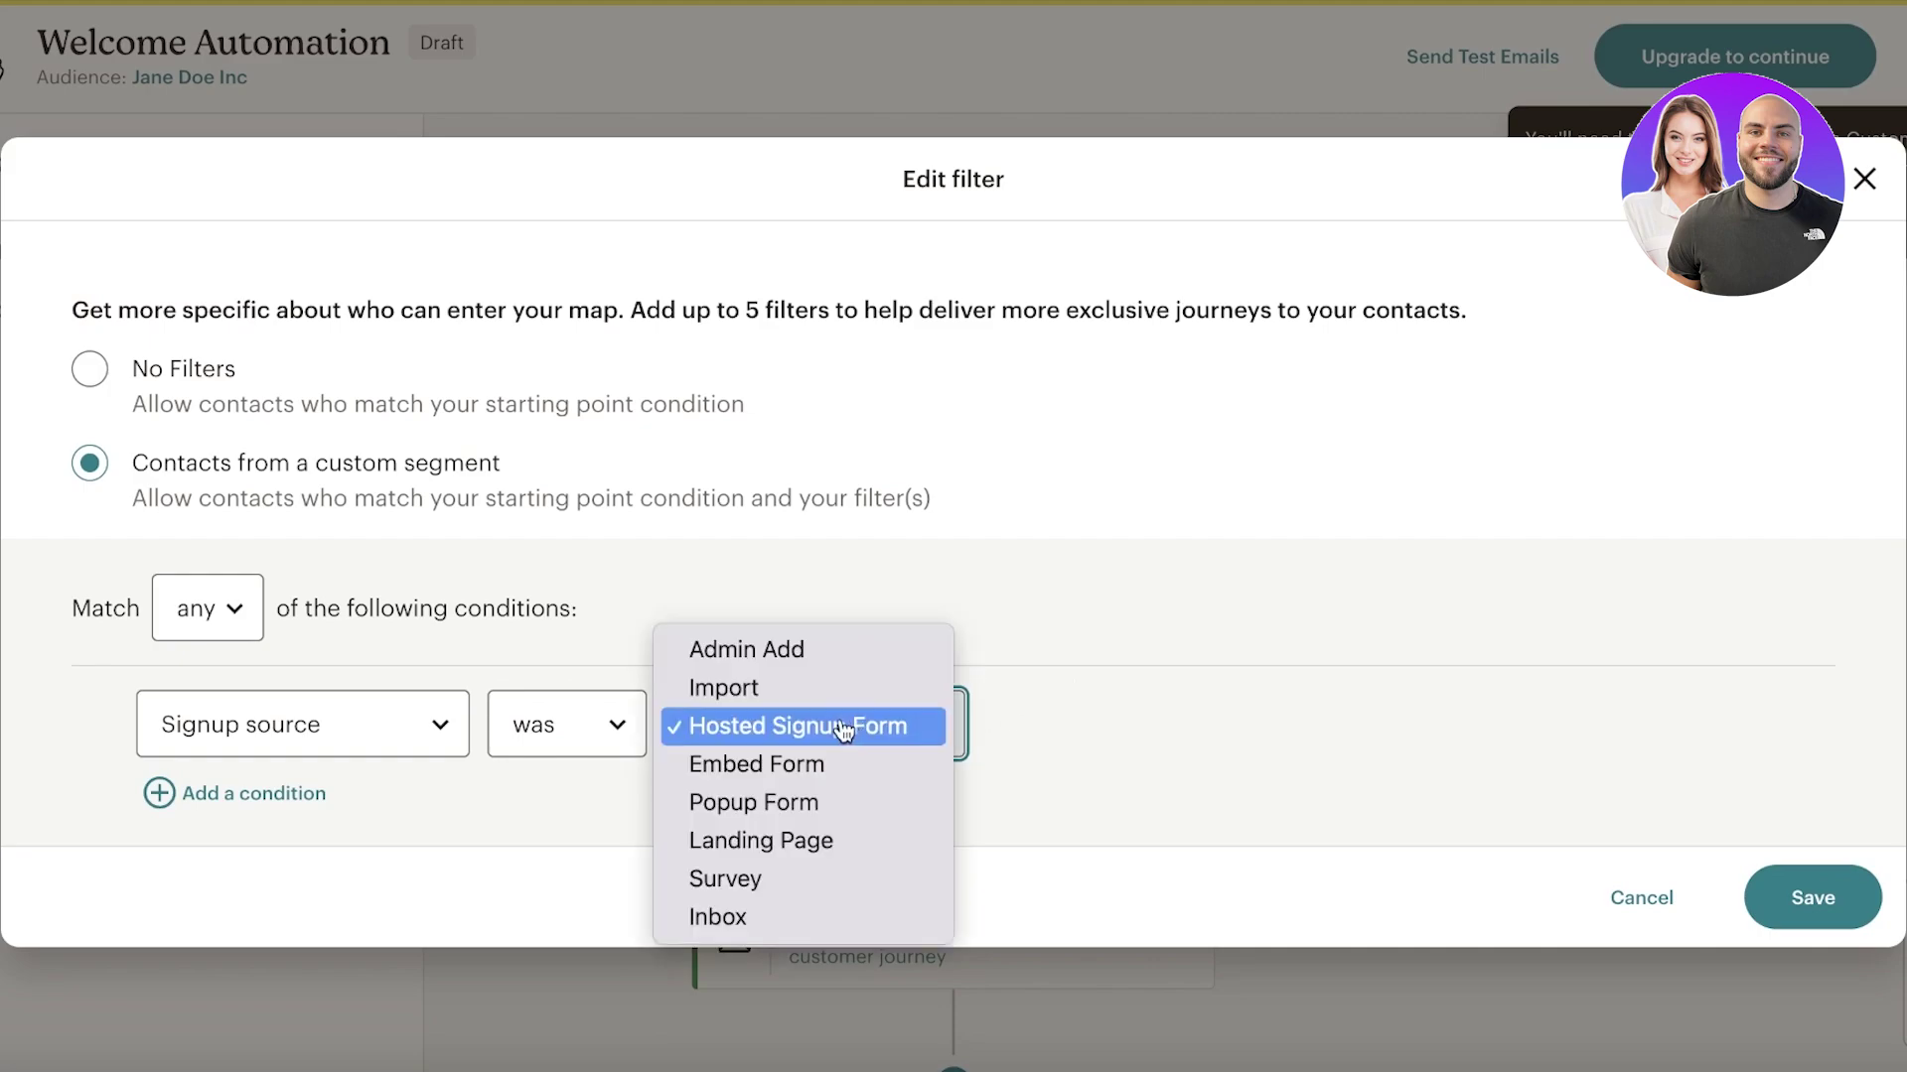
{"action": "left_click", "coordinate": [763, 742]}
{"action": "left_click", "coordinate": [760, 735]}
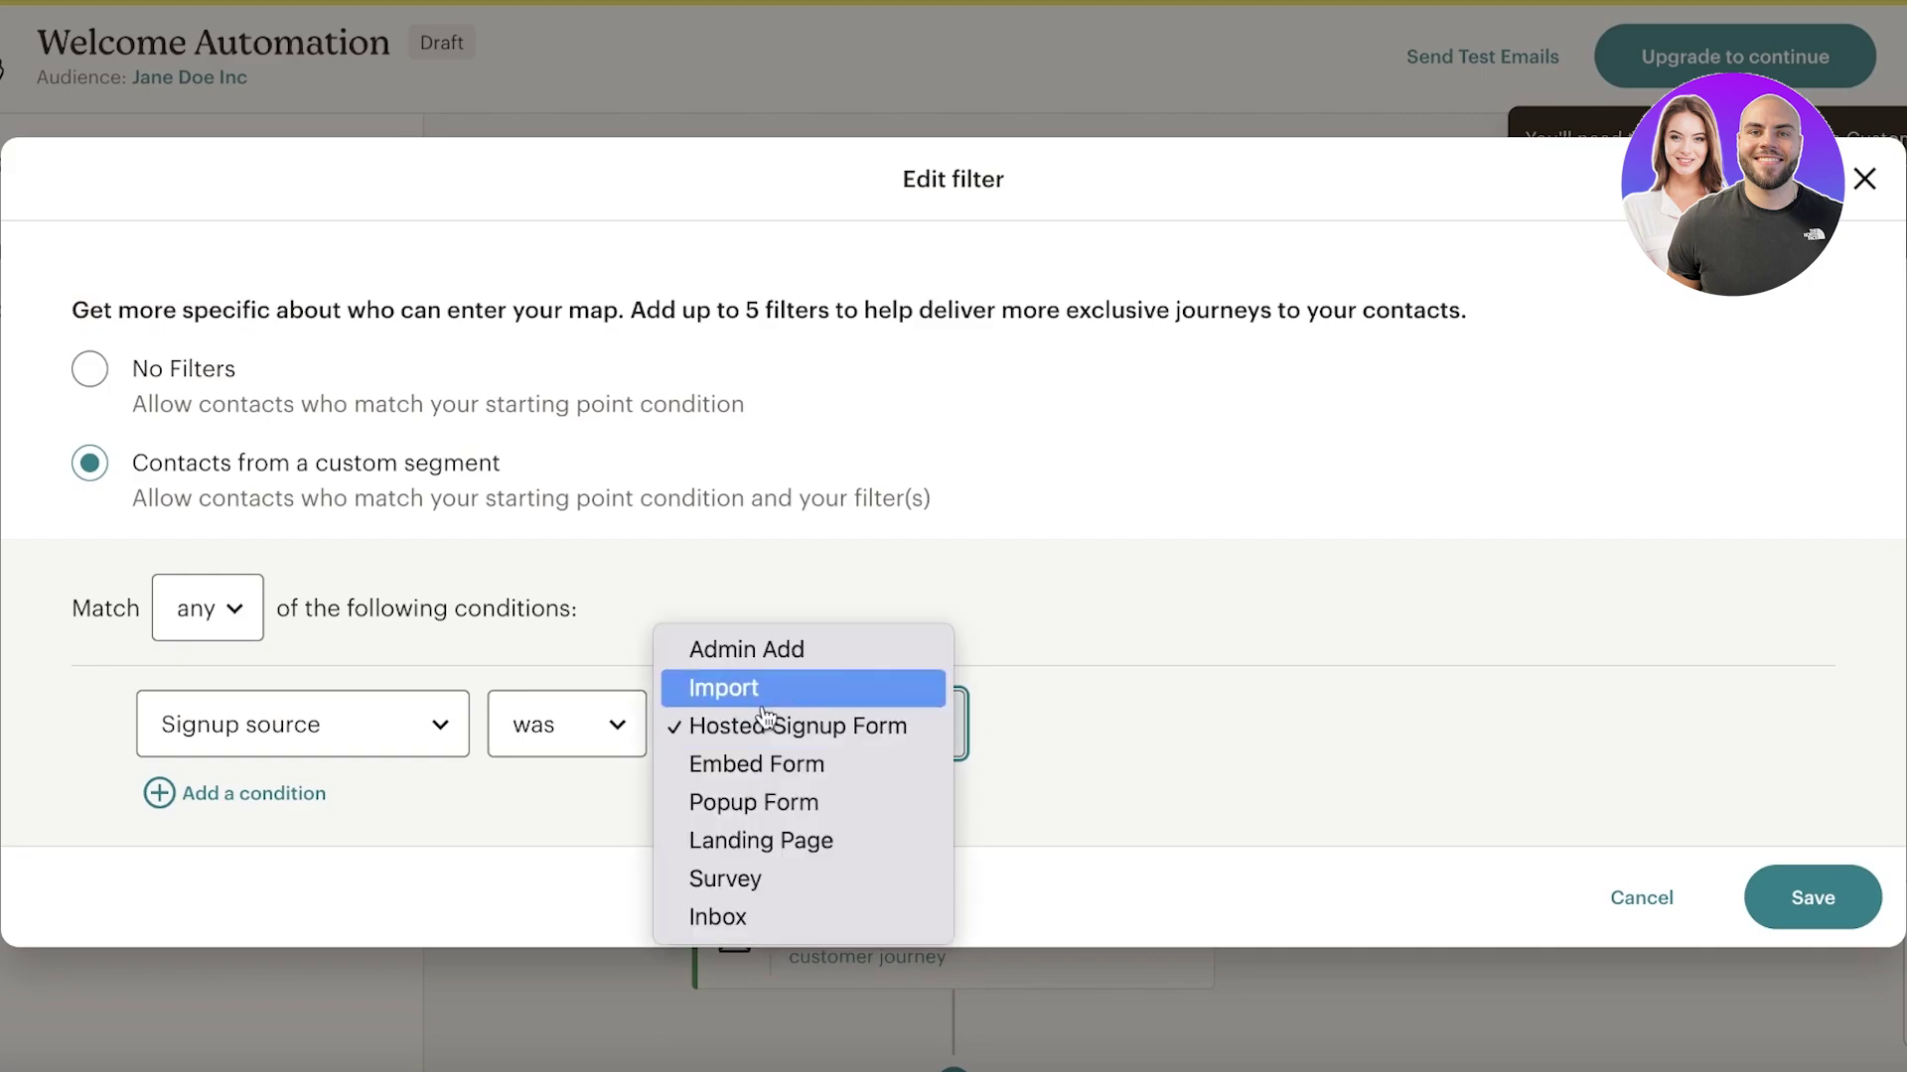
{"action": "left_click", "coordinate": [1625, 593]}
{"action": "left_click", "coordinate": [1809, 897]}
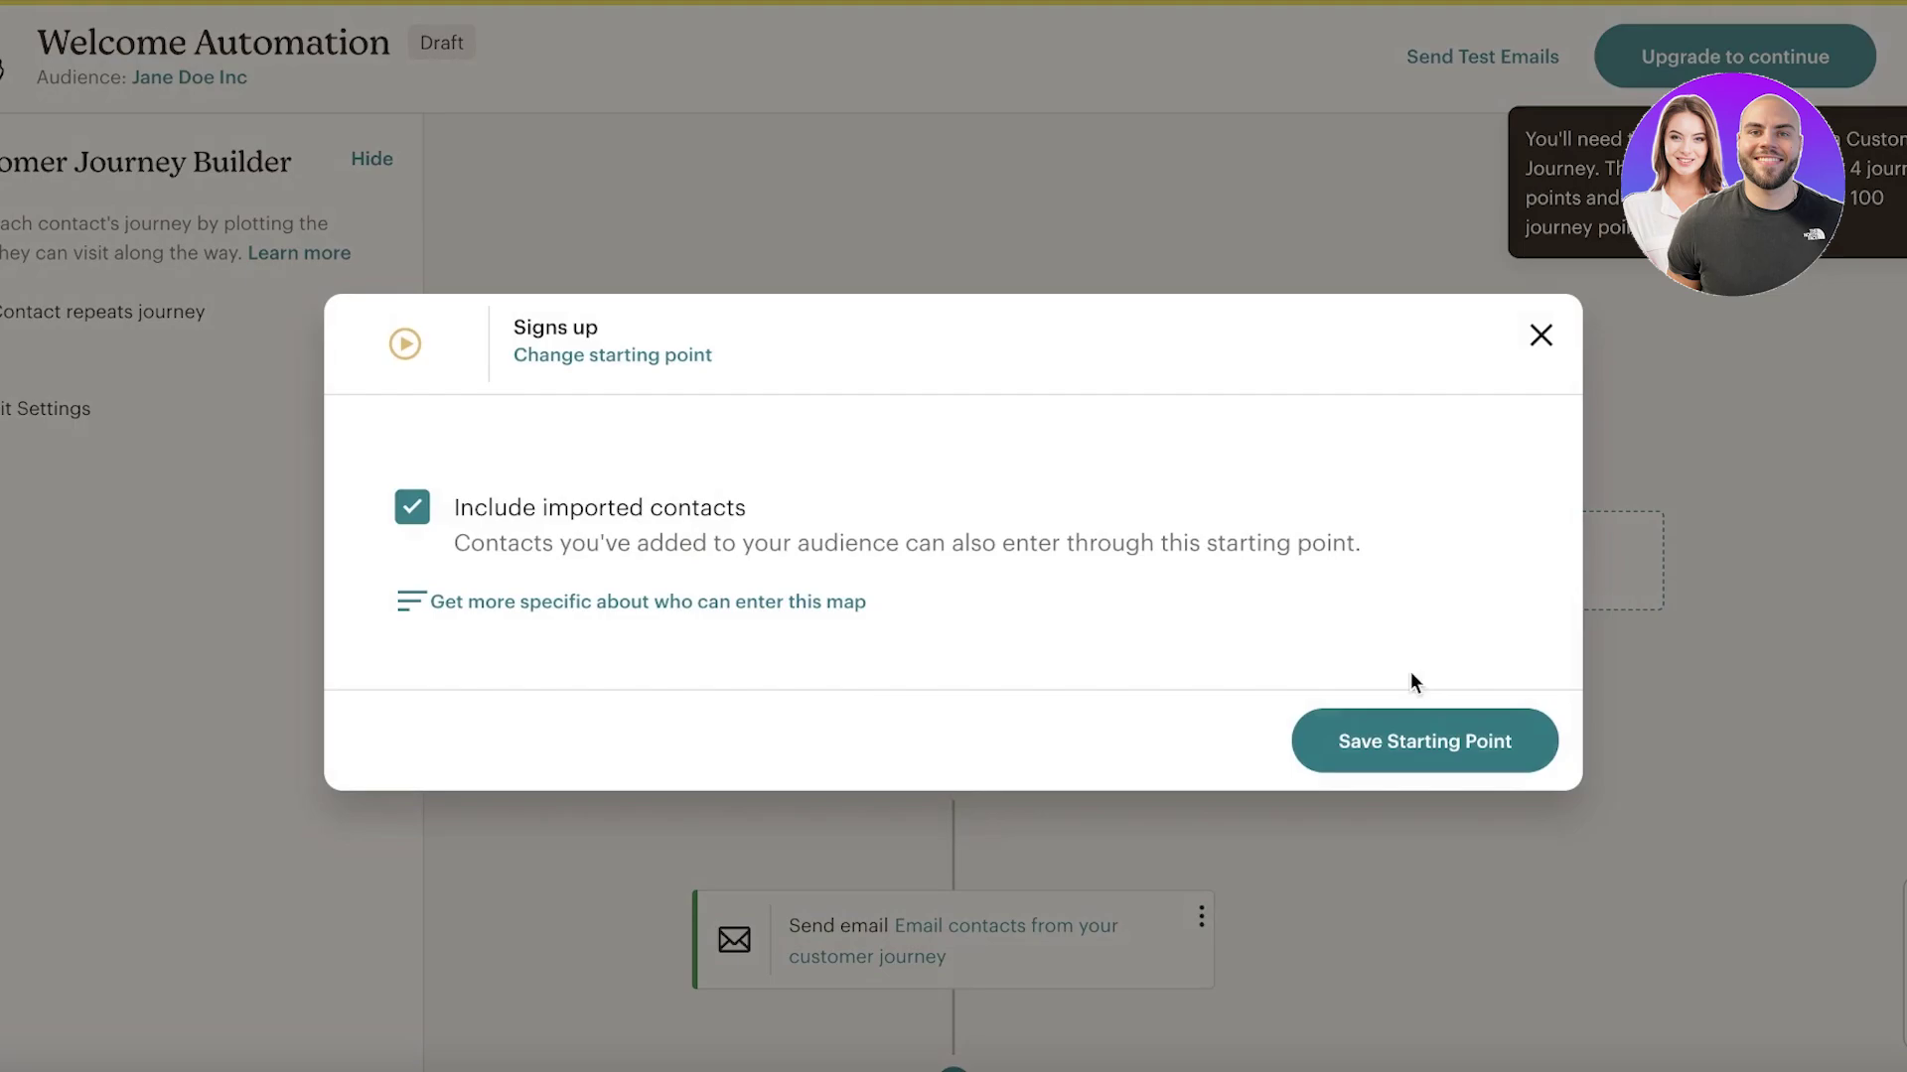
{"action": "left_click", "coordinate": [1452, 732]}
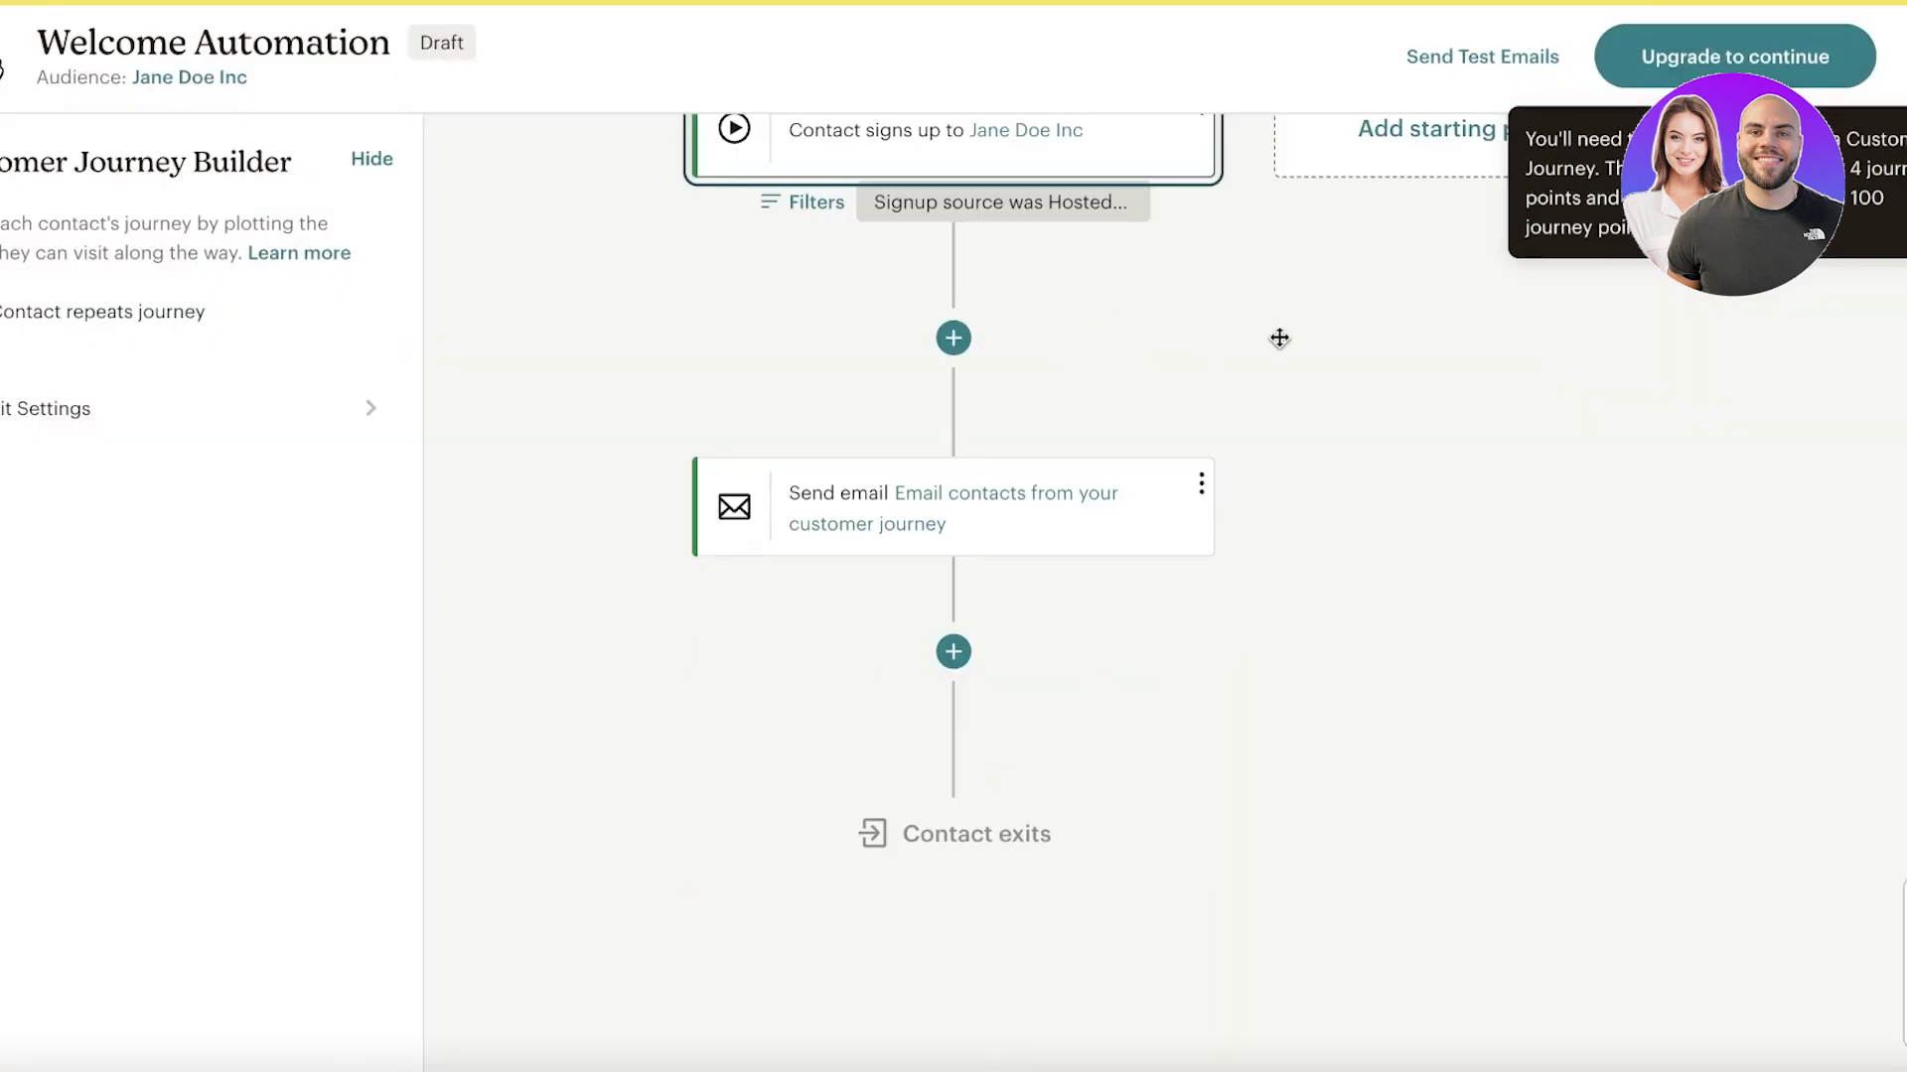
Review the journey steps, then reopen the Send email step's design editor.
{"action": "scroll", "coordinate": [1231, 387], "scroll_direction": "down", "scroll_amount": 5}
{"action": "scroll", "coordinate": [1186, 395], "scroll_direction": "up", "scroll_amount": 5}
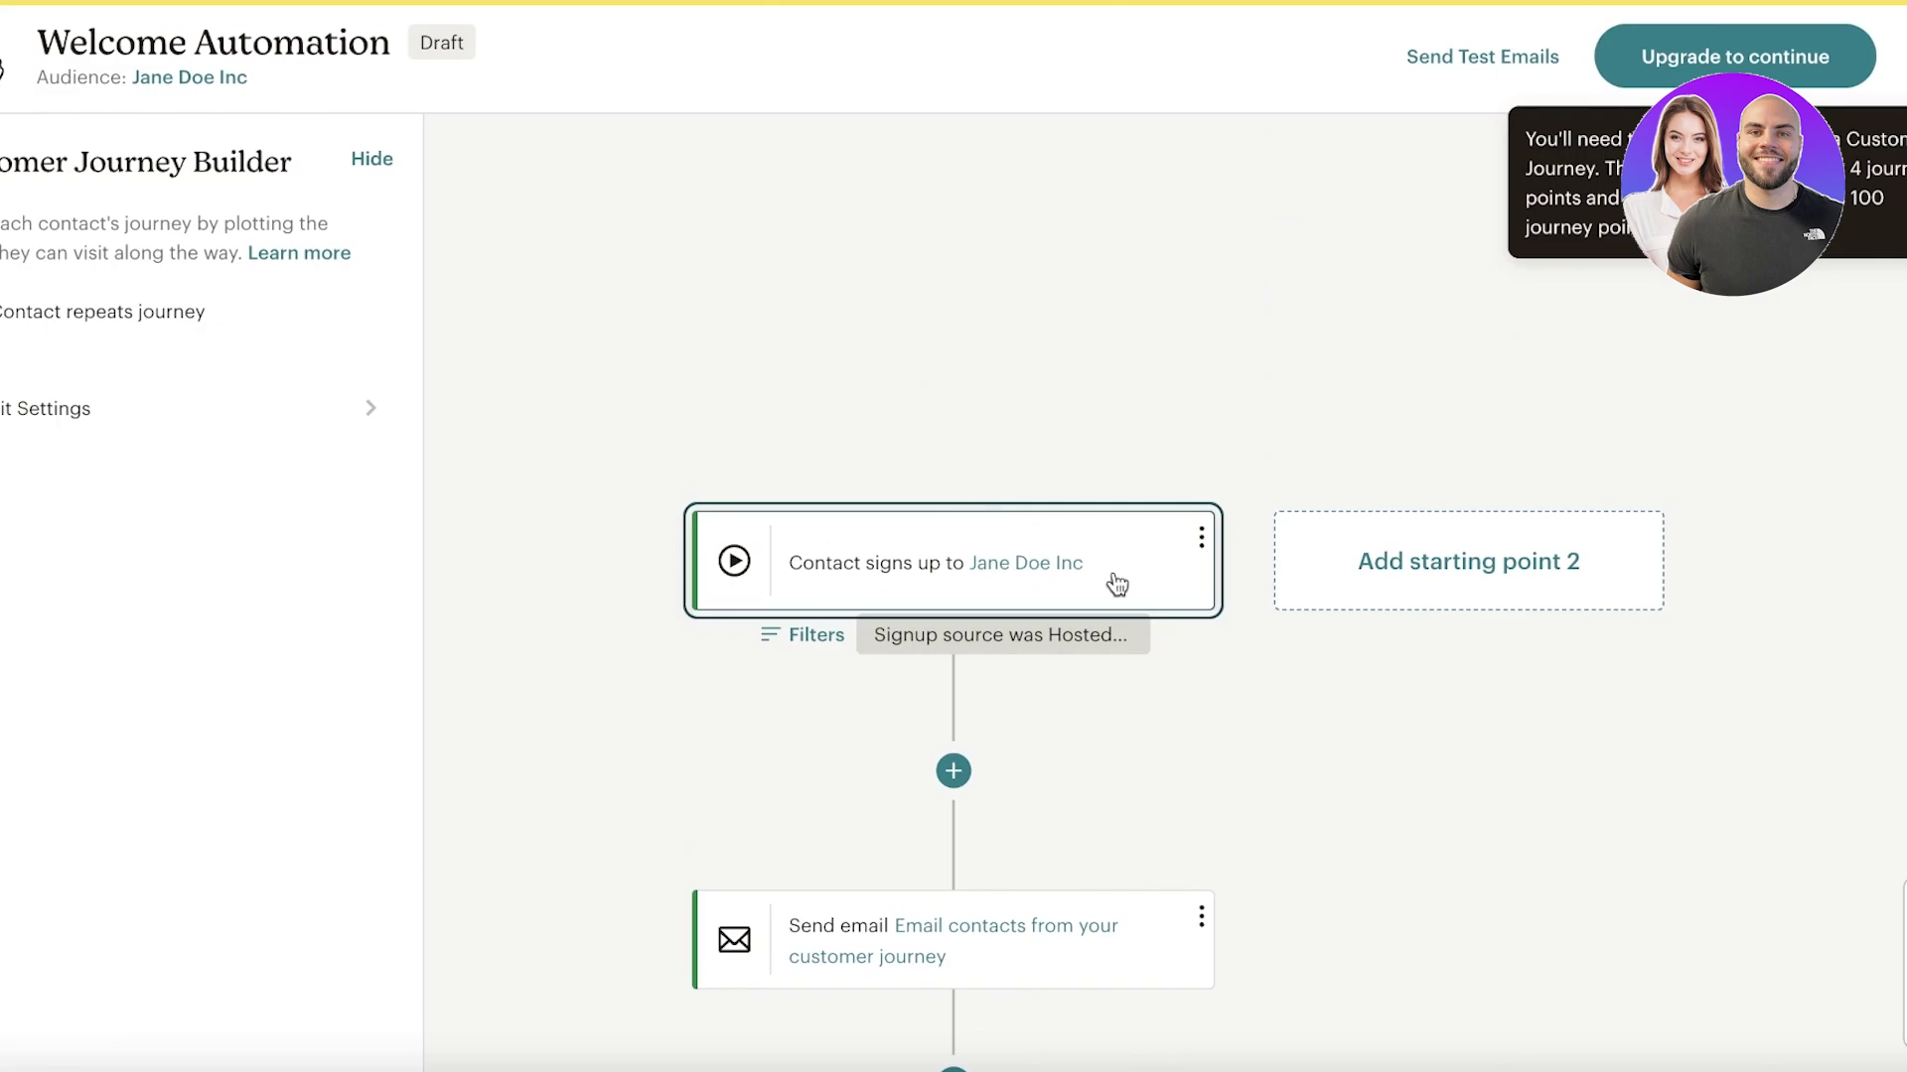
{"action": "scroll", "coordinate": [1191, 596], "scroll_direction": "down", "scroll_amount": 5}
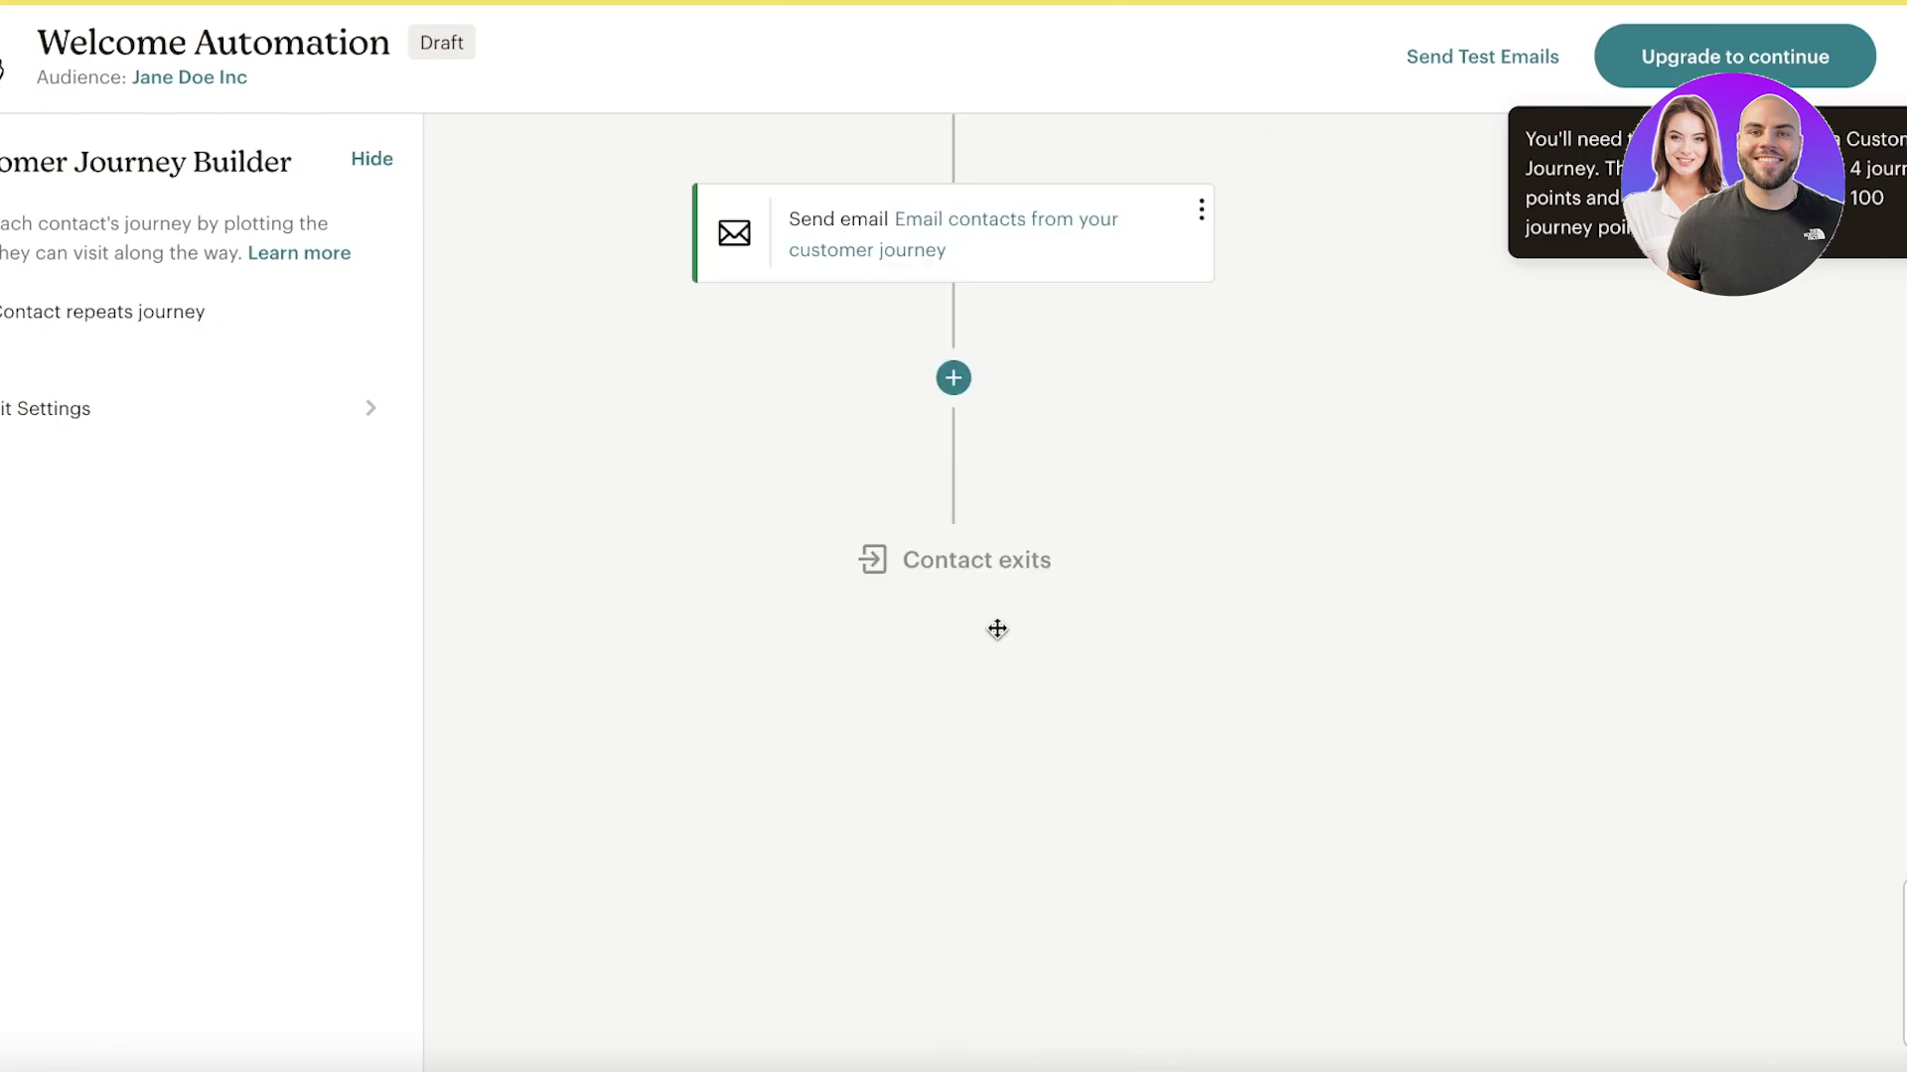
{"action": "scroll", "coordinate": [1677, 378], "scroll_direction": "up", "scroll_amount": 5}
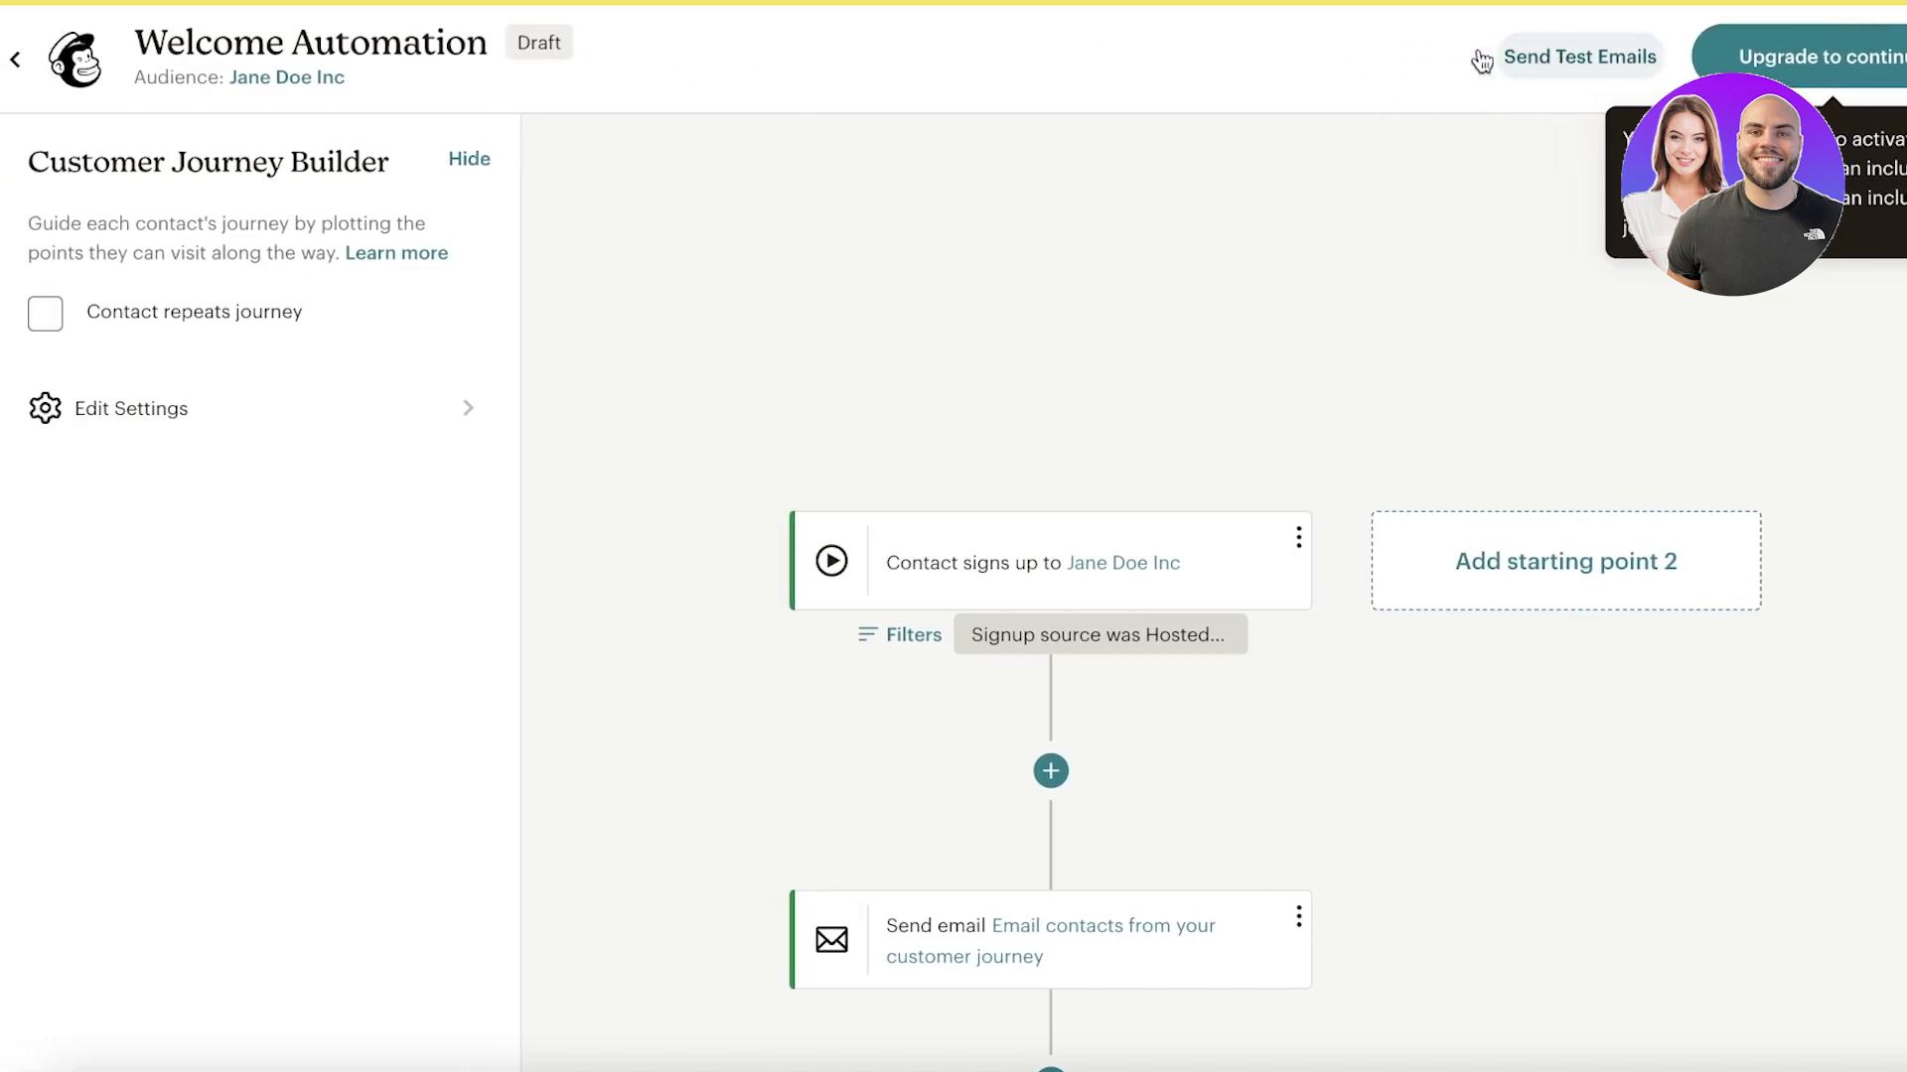
{"action": "left_click", "coordinate": [34, 65]}
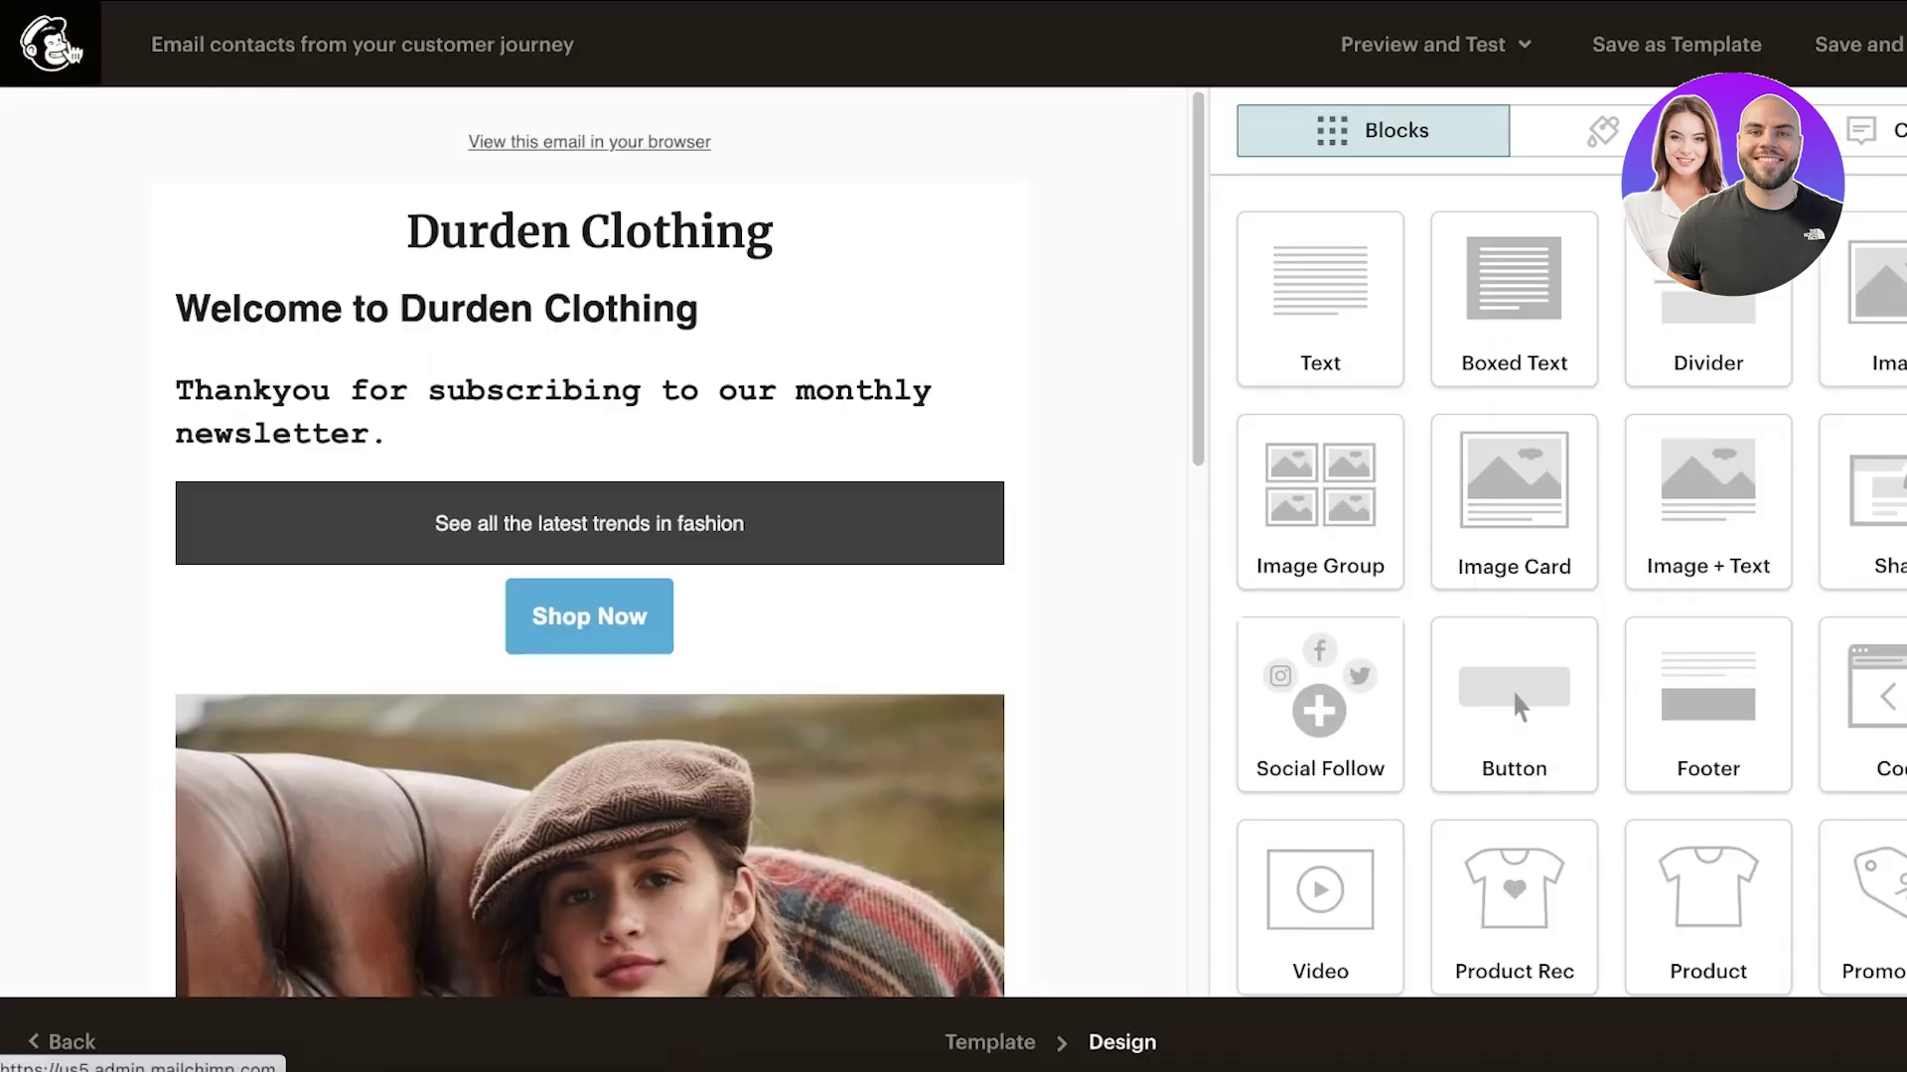
Resume setup of the Welcome Automation journey from the All journeys list.
{"action": "left_click", "coordinate": [78, 50]}
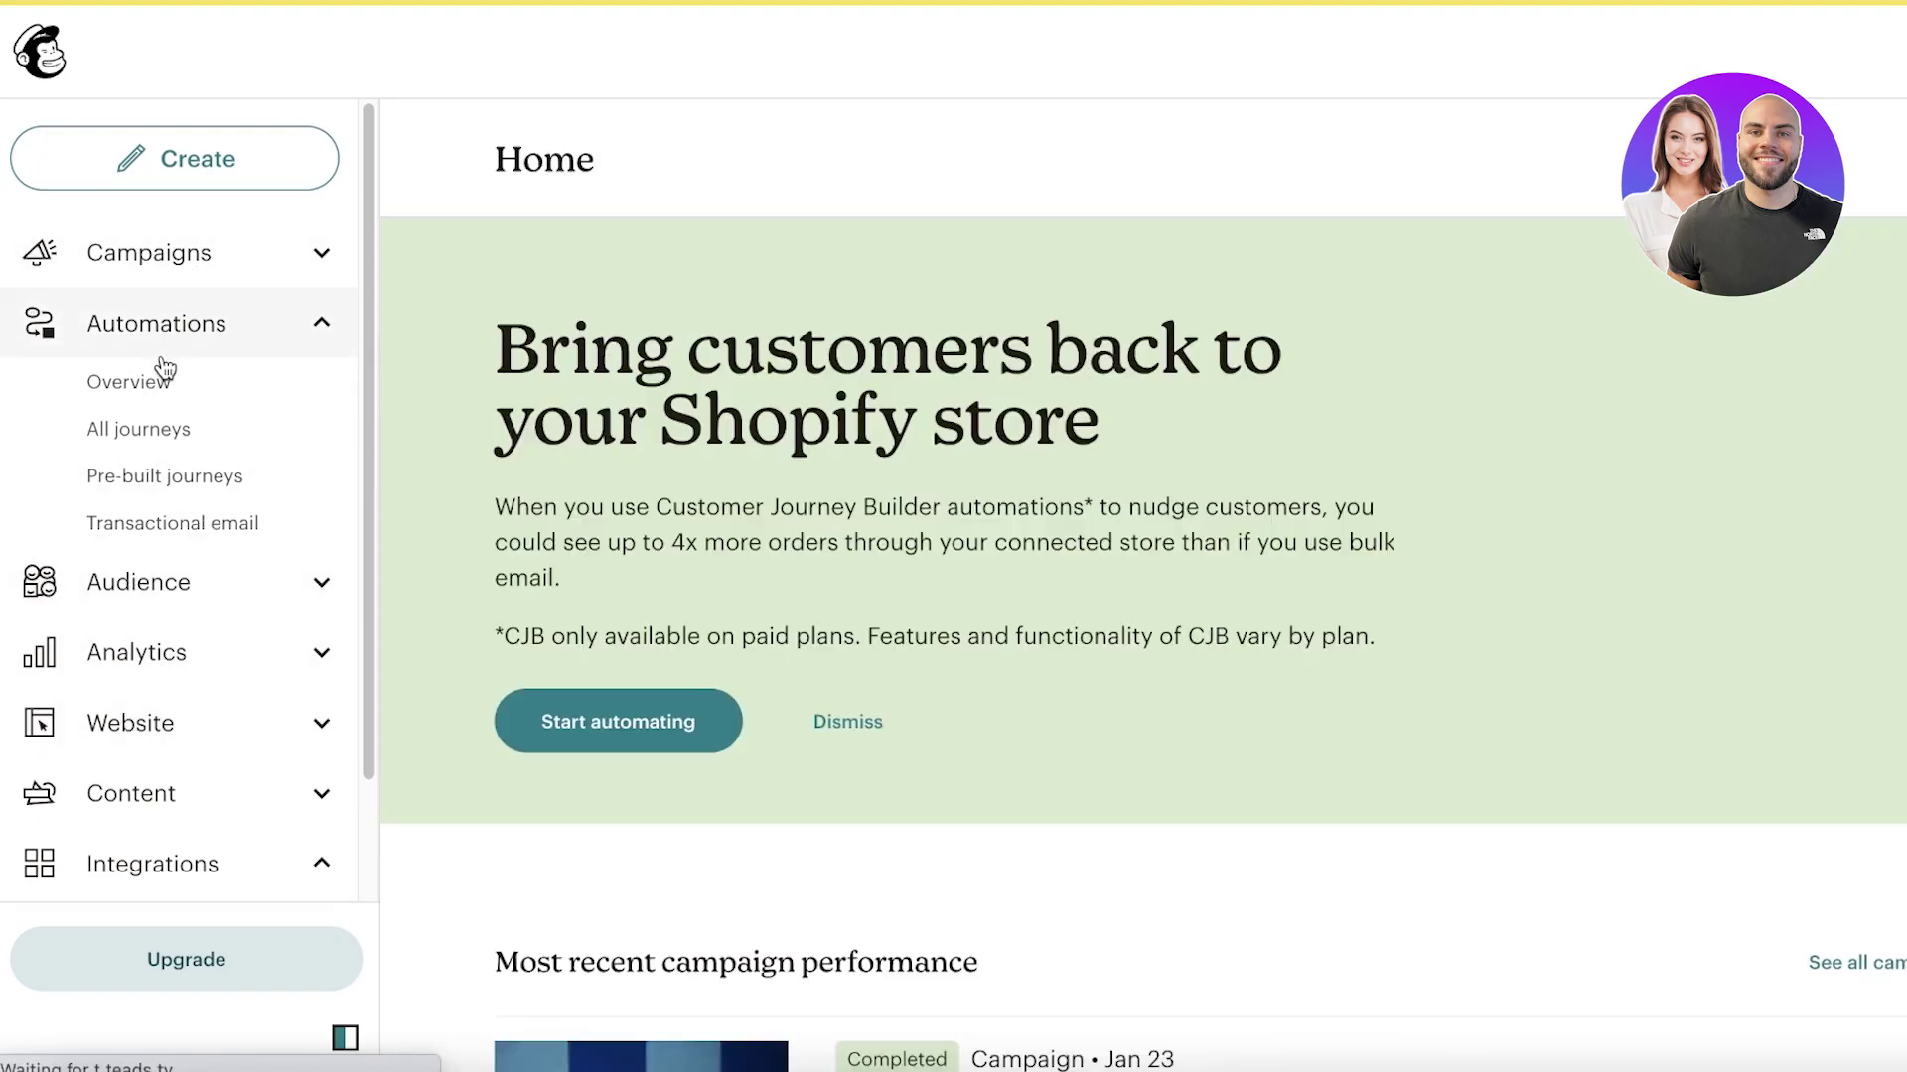
{"action": "left_click", "coordinate": [129, 425]}
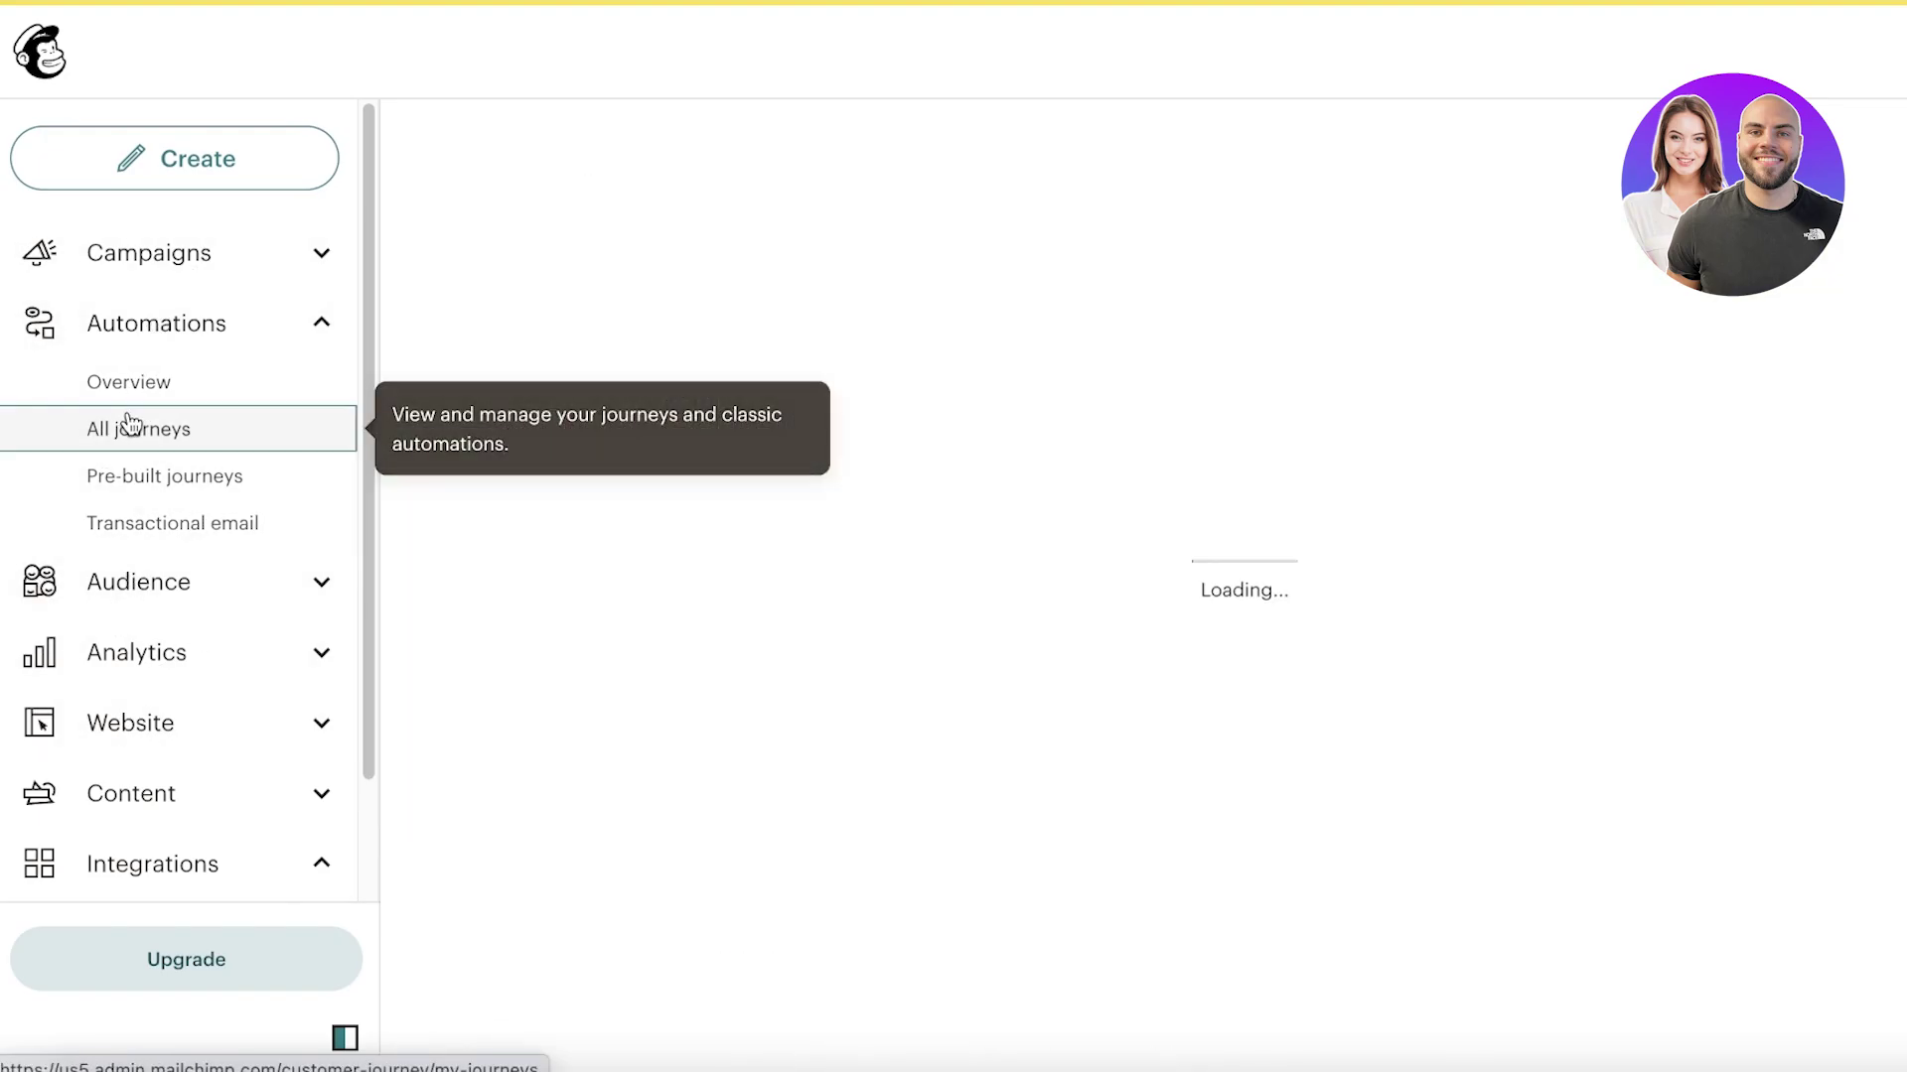
{"action": "scroll", "coordinate": [1251, 365], "scroll_direction": "down", "scroll_amount": 3}
{"action": "scroll", "coordinate": [1149, 438], "scroll_direction": "right", "scroll_amount": 2}
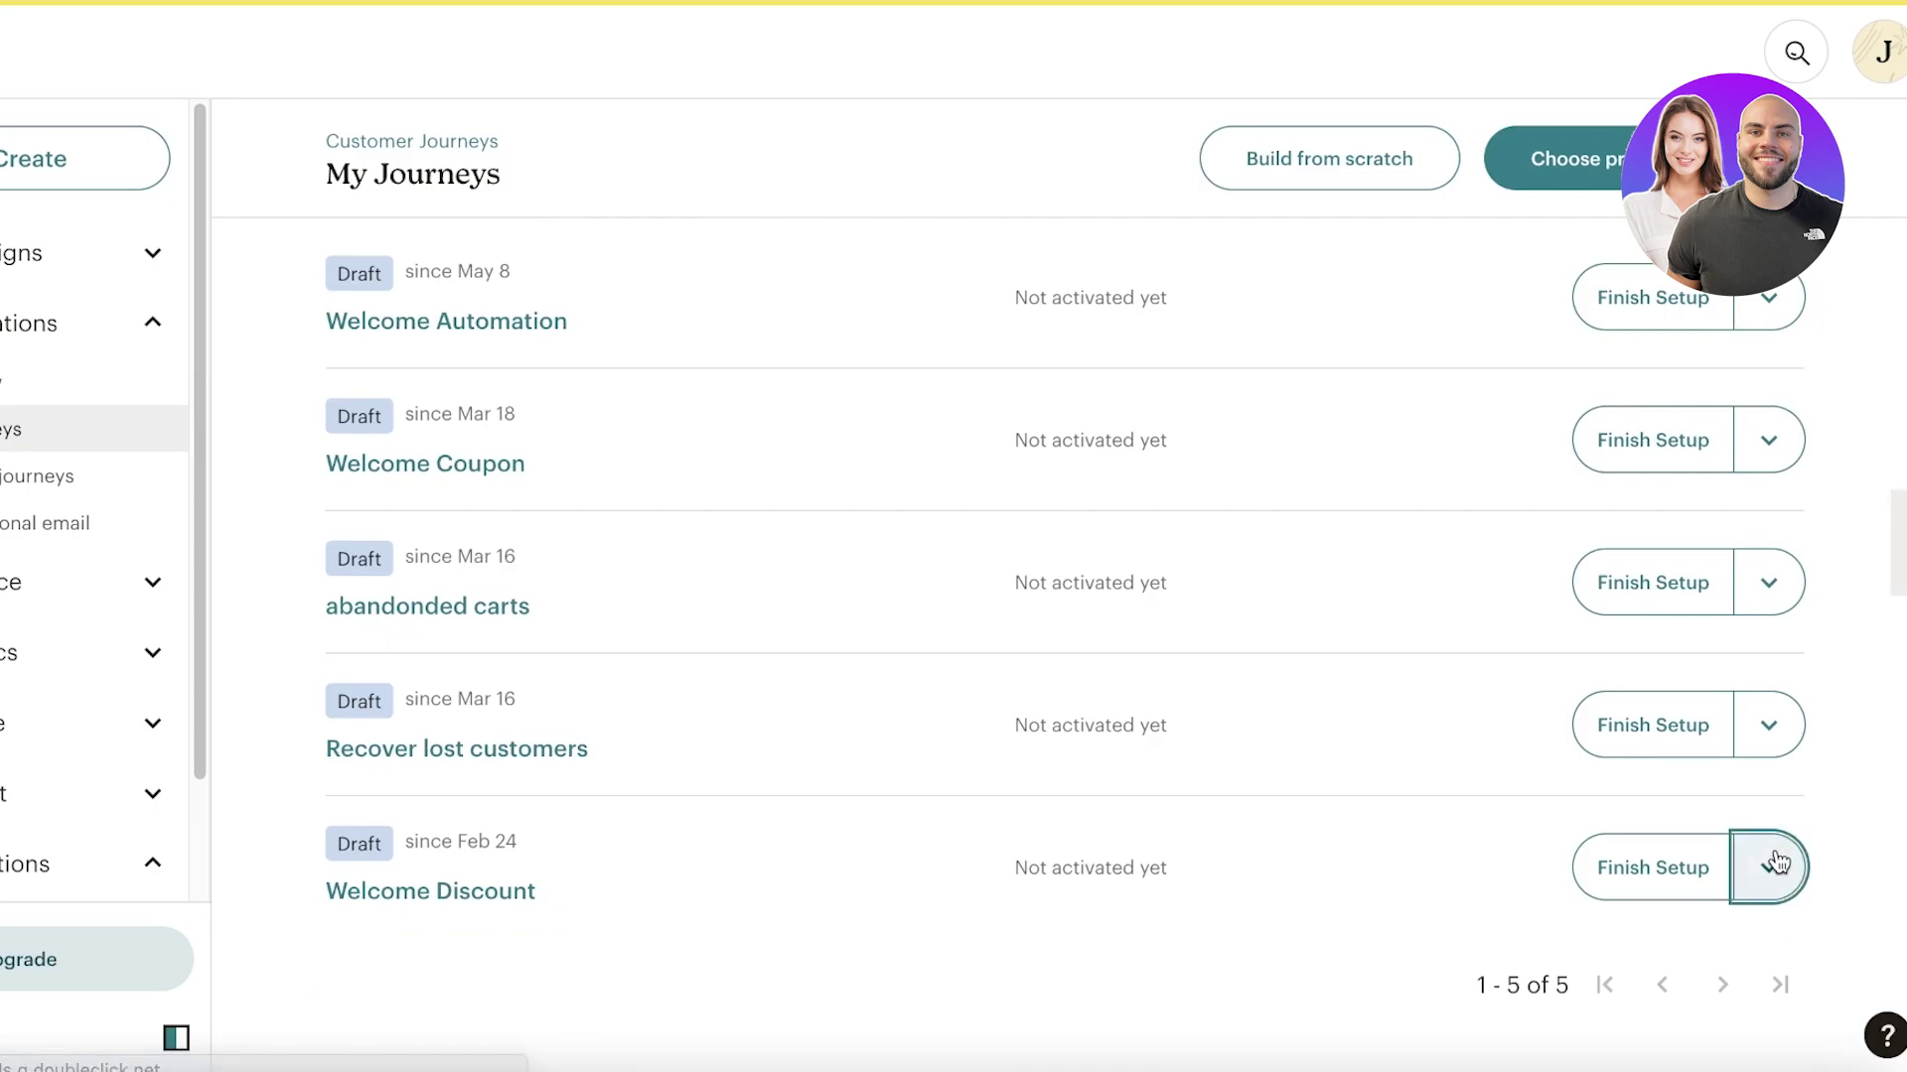
{"action": "left_click", "coordinate": [1768, 866]}
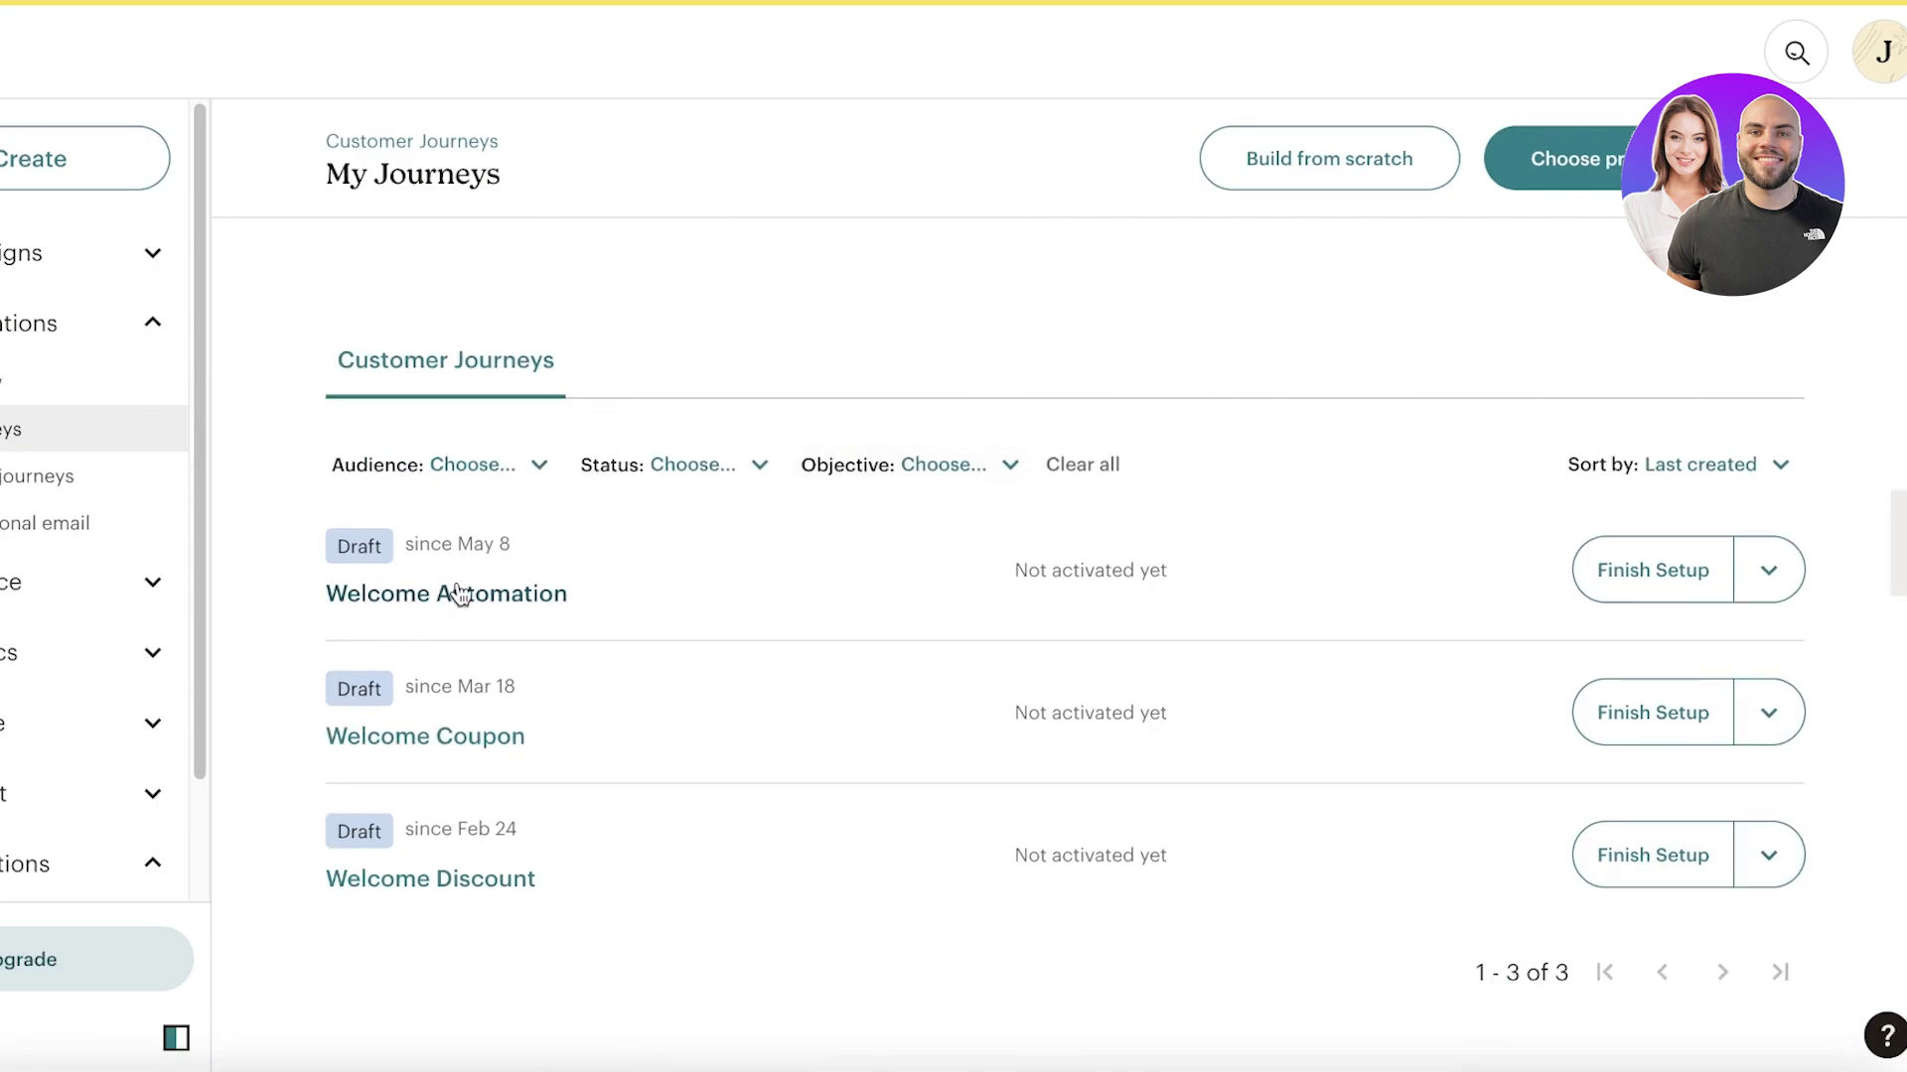
{"action": "left_click", "coordinate": [1629, 581]}
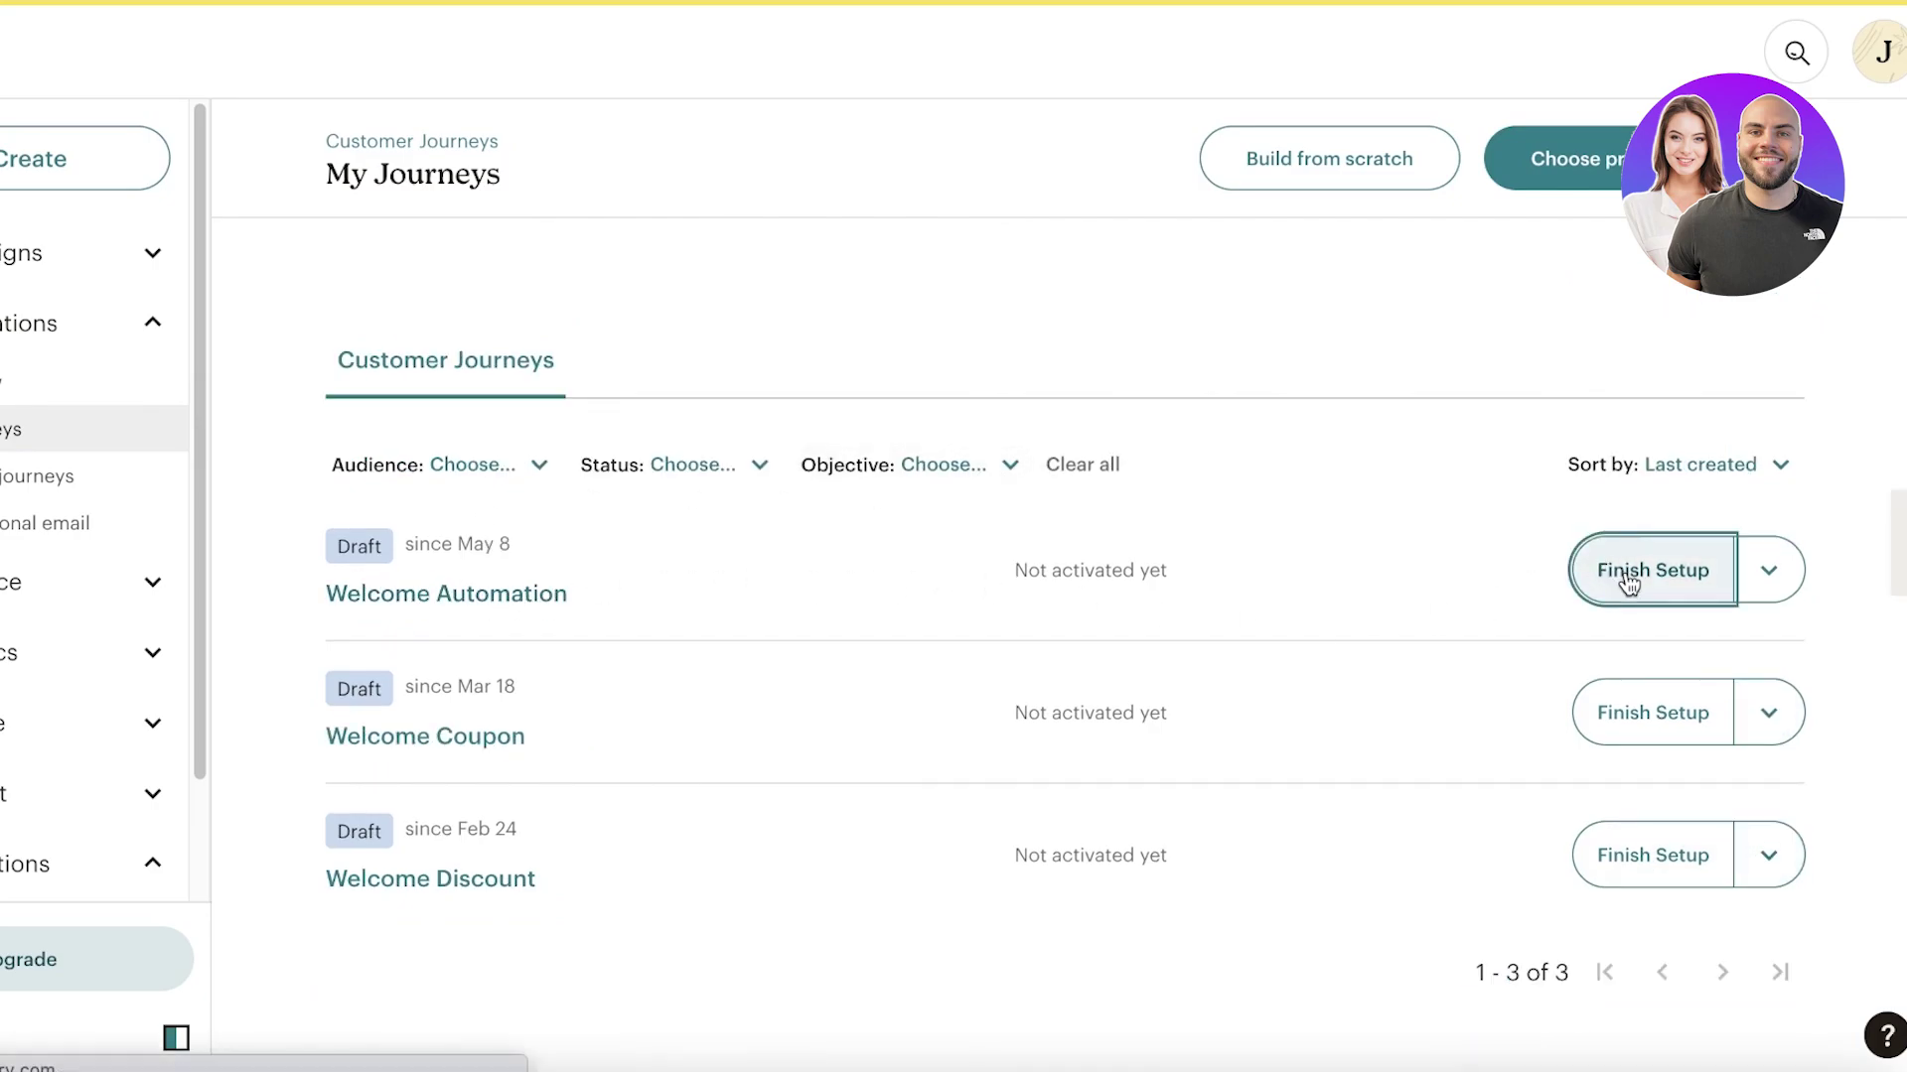
Open the test email form and start entering the test recipient's e-mail address.
{"action": "left_click", "coordinate": [1521, 60]}
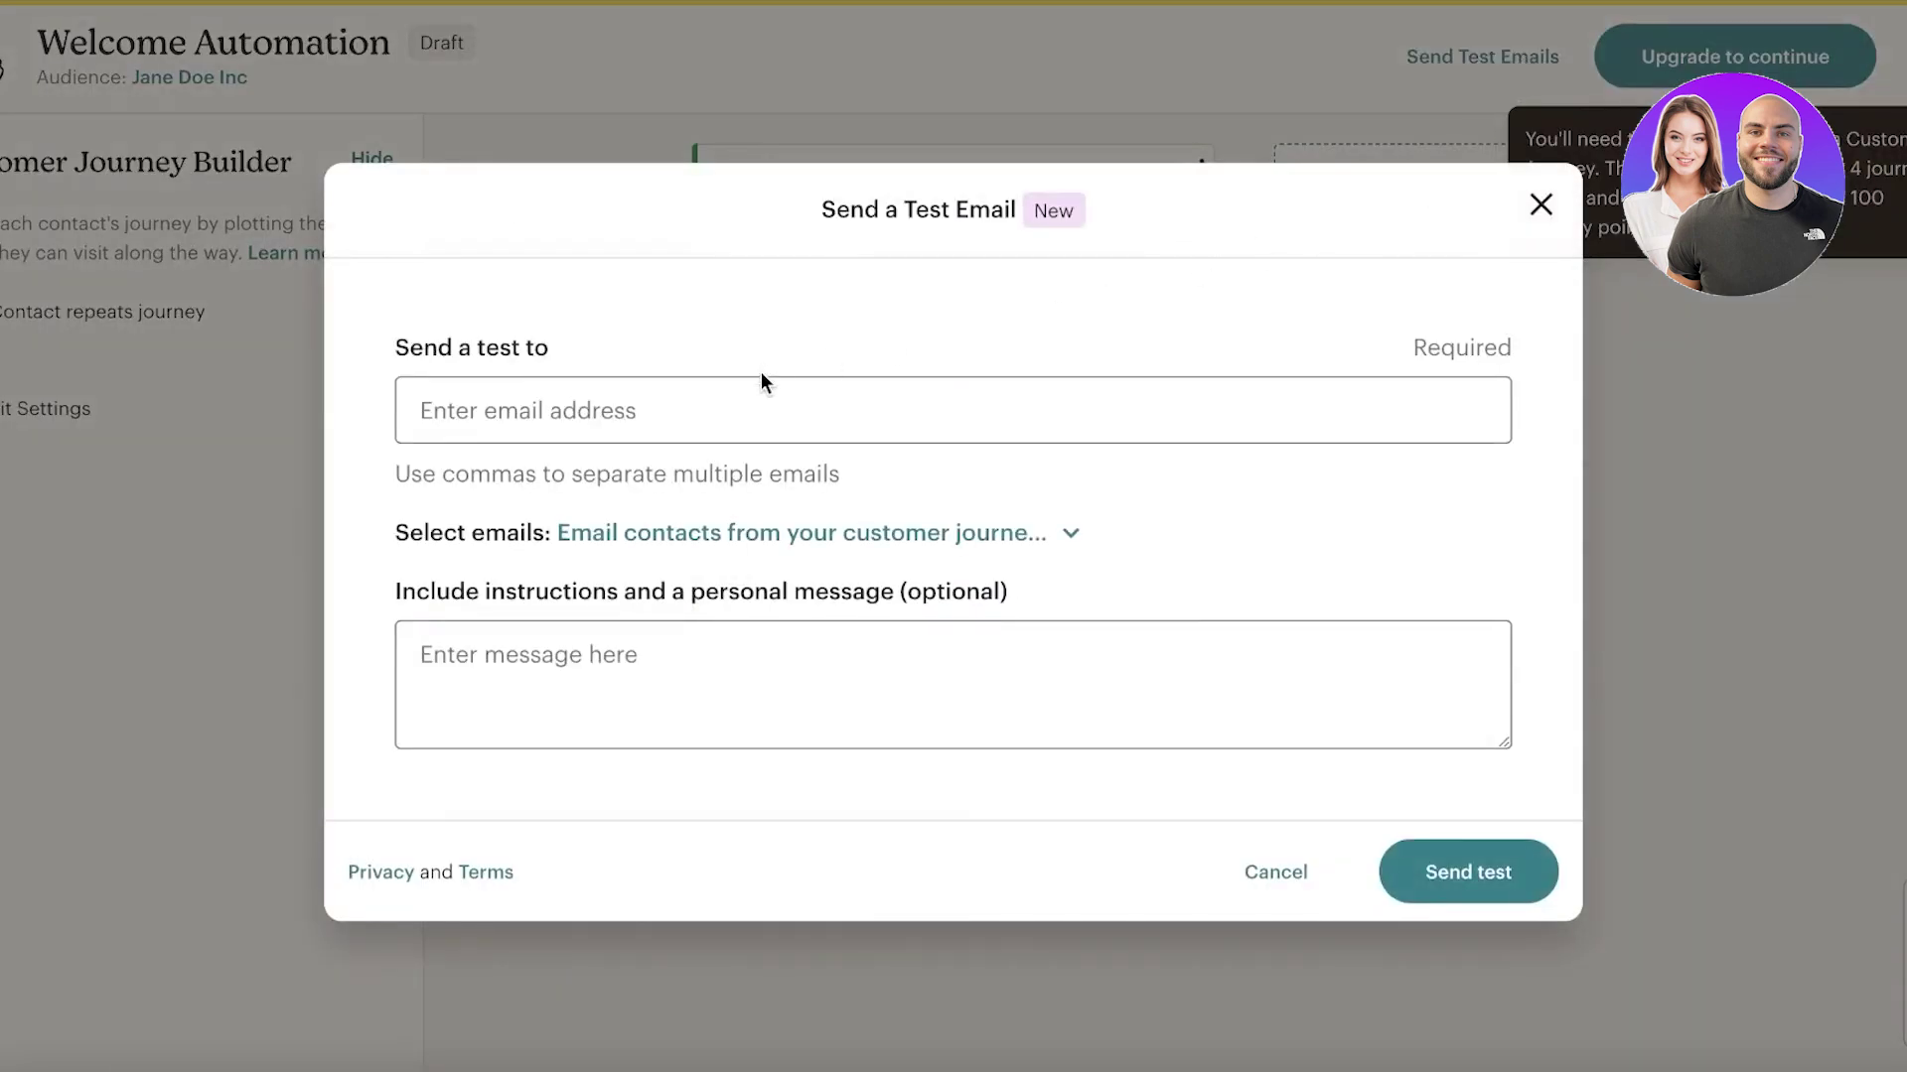
{"action": "left_click", "coordinate": [735, 409]}
{"action": "type", "text": "b"}
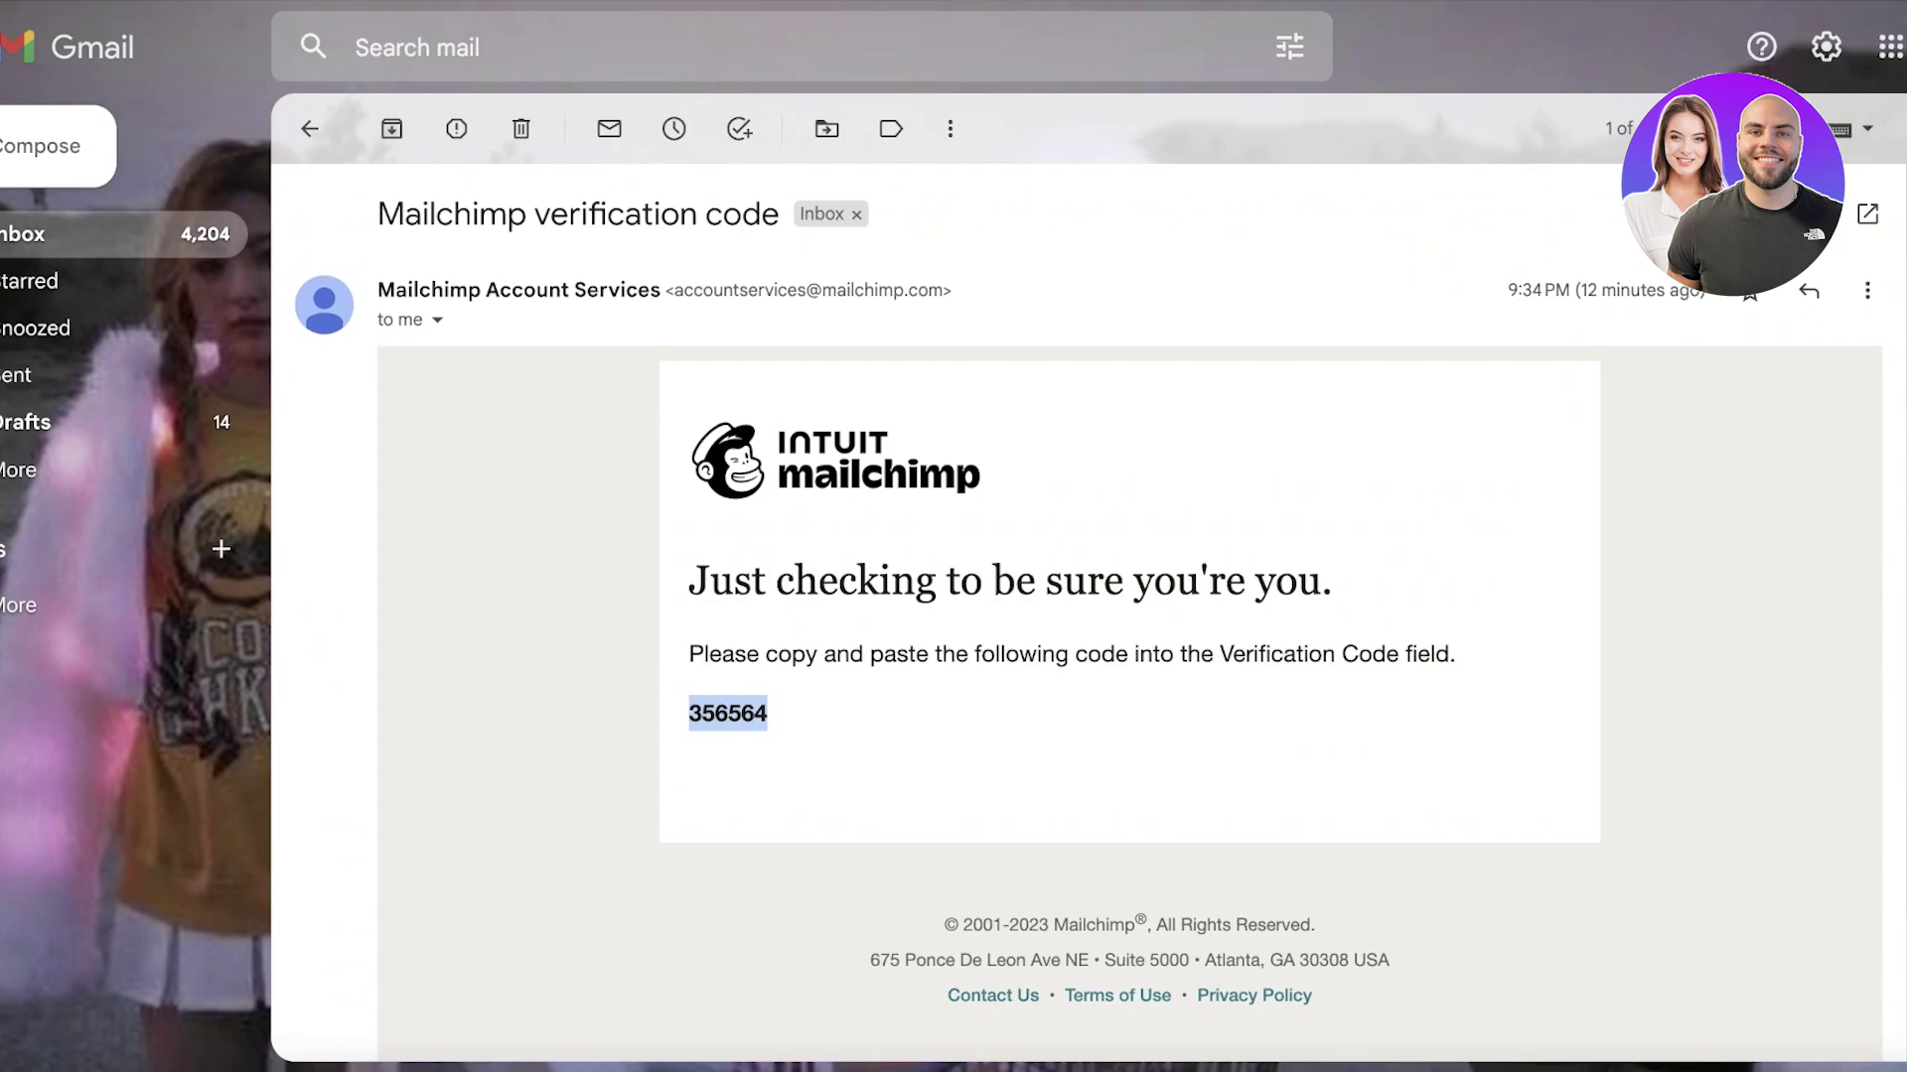
{"action": "left_click", "coordinate": [30, 52]}
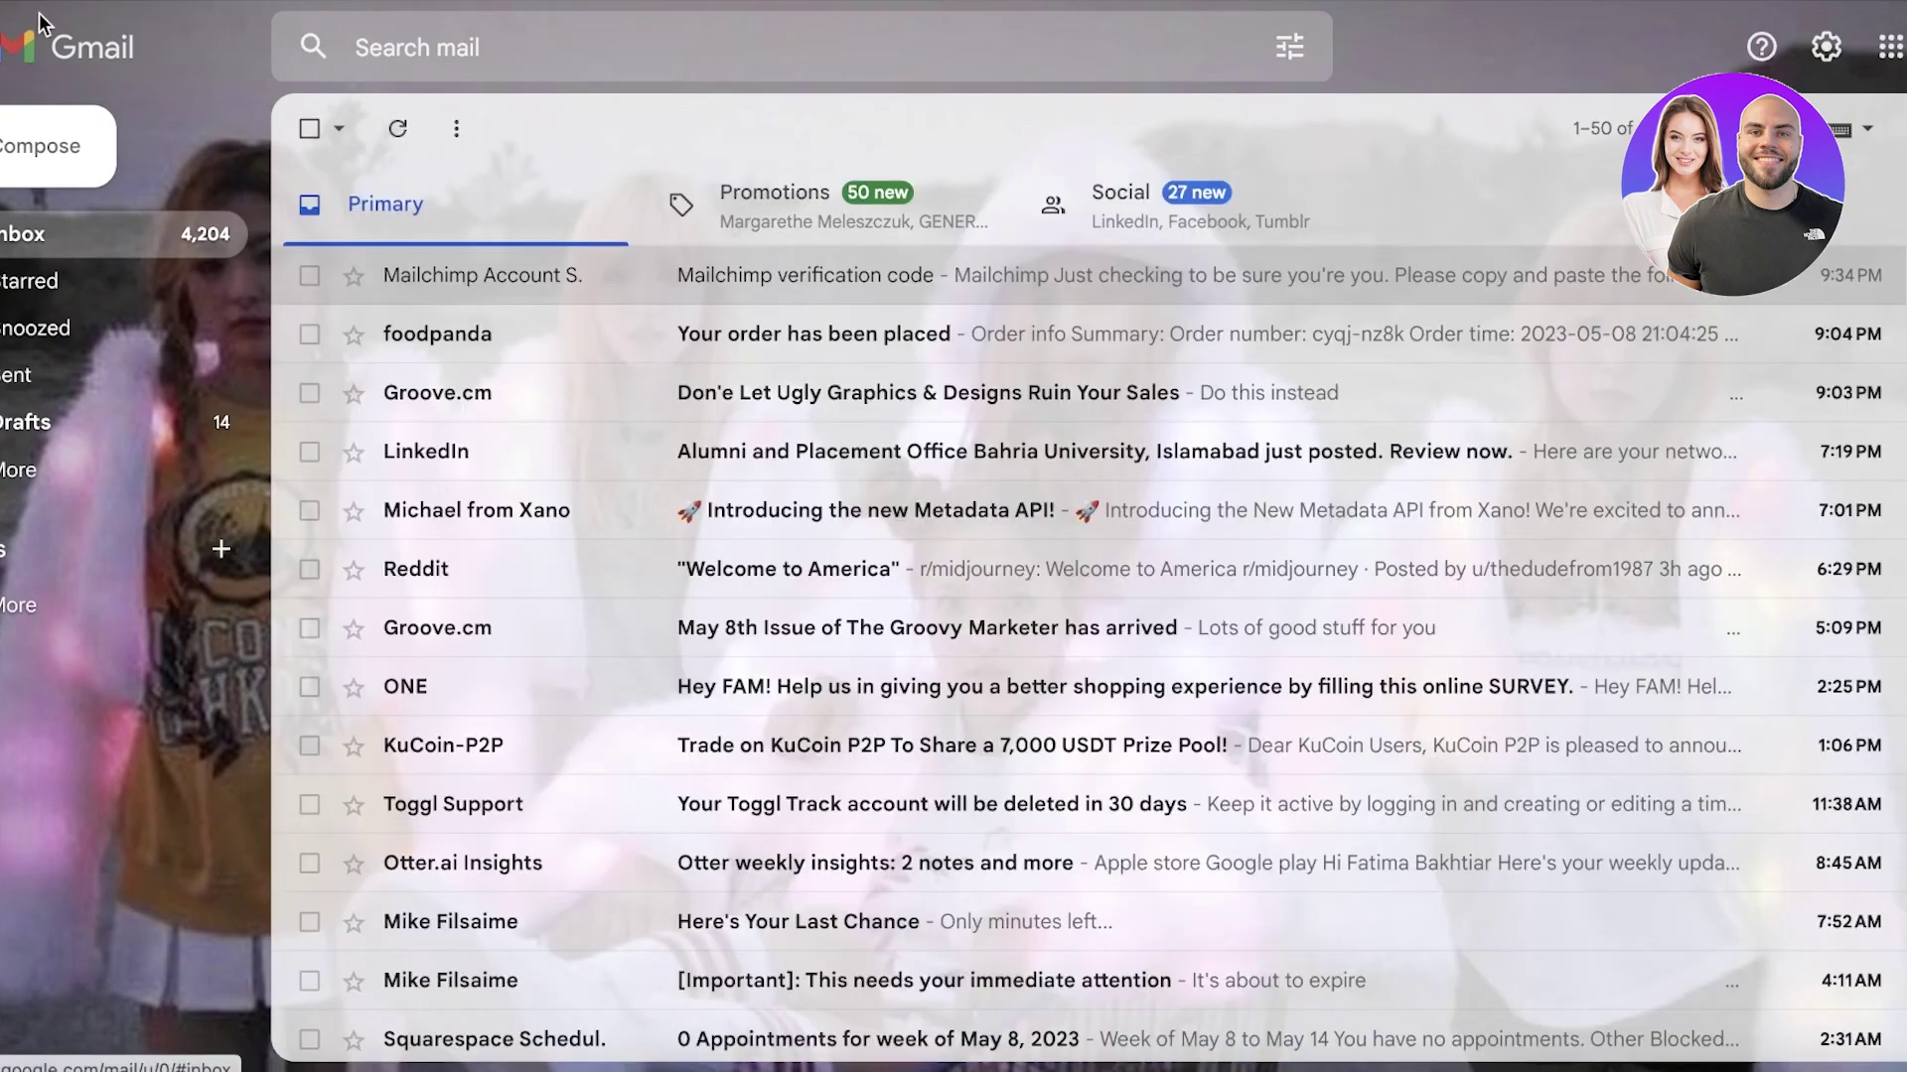